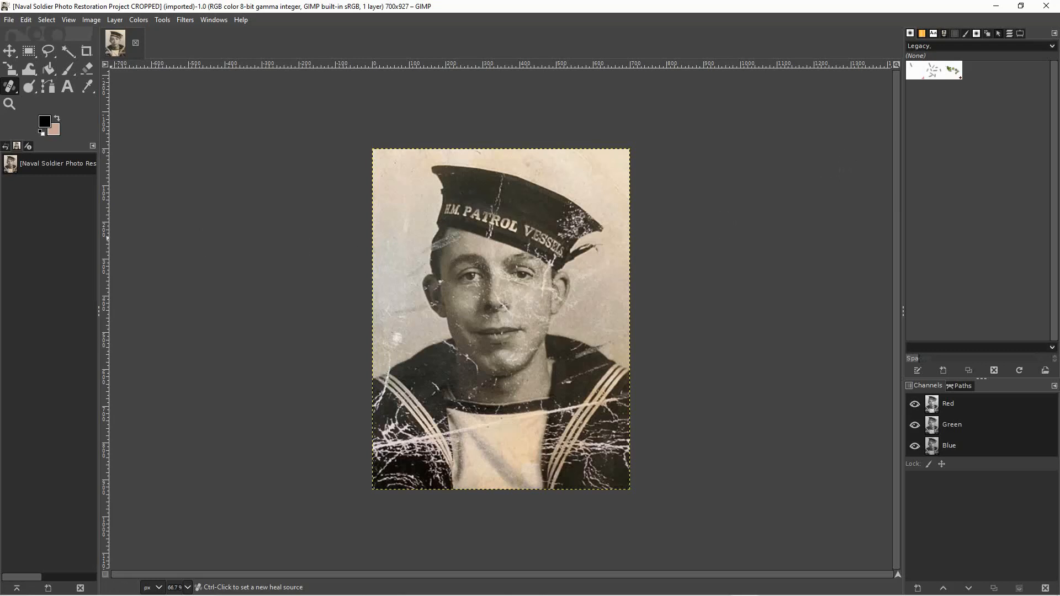
# With Ellipse Select, take a clean cap patch about 31 × 78 px left of the vertical crack and copy it toward the crack's upper end.
pyautogui.click(9, 104)
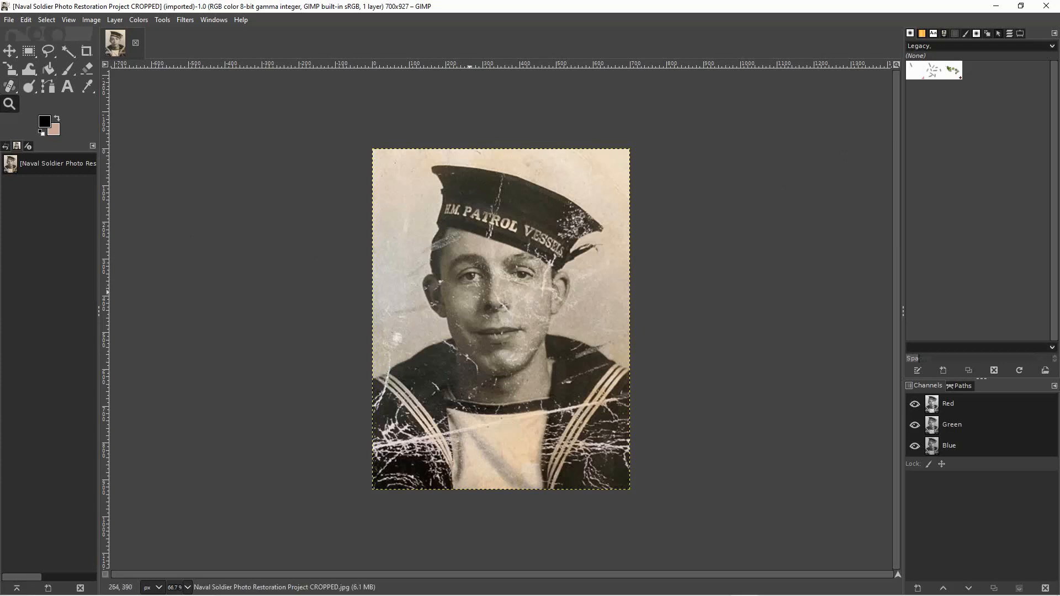
pyautogui.click(469, 292)
pyautogui.click(470, 292)
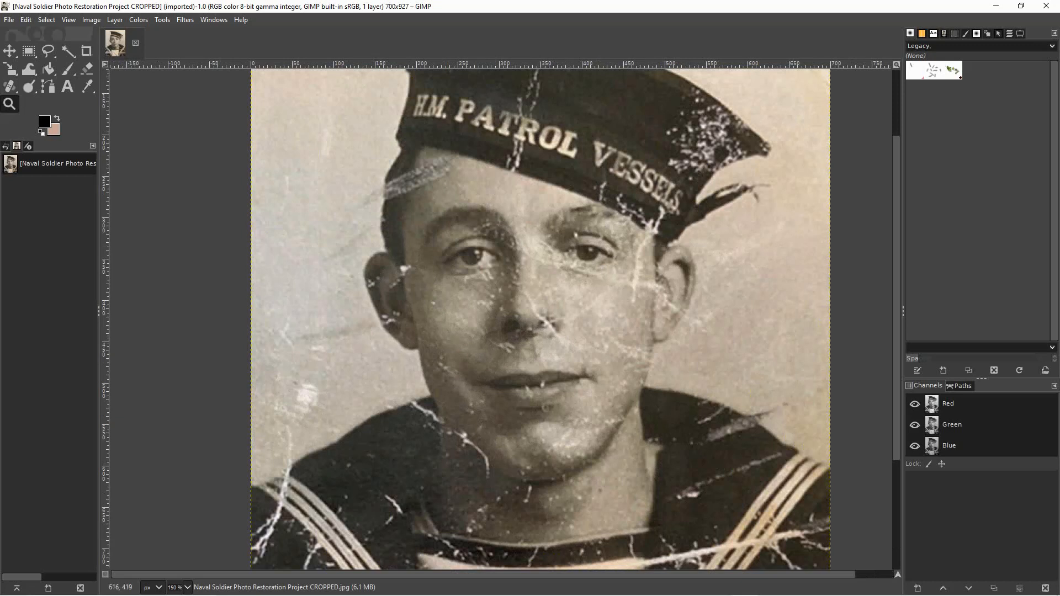
pyautogui.scroll(3, 505, 319)
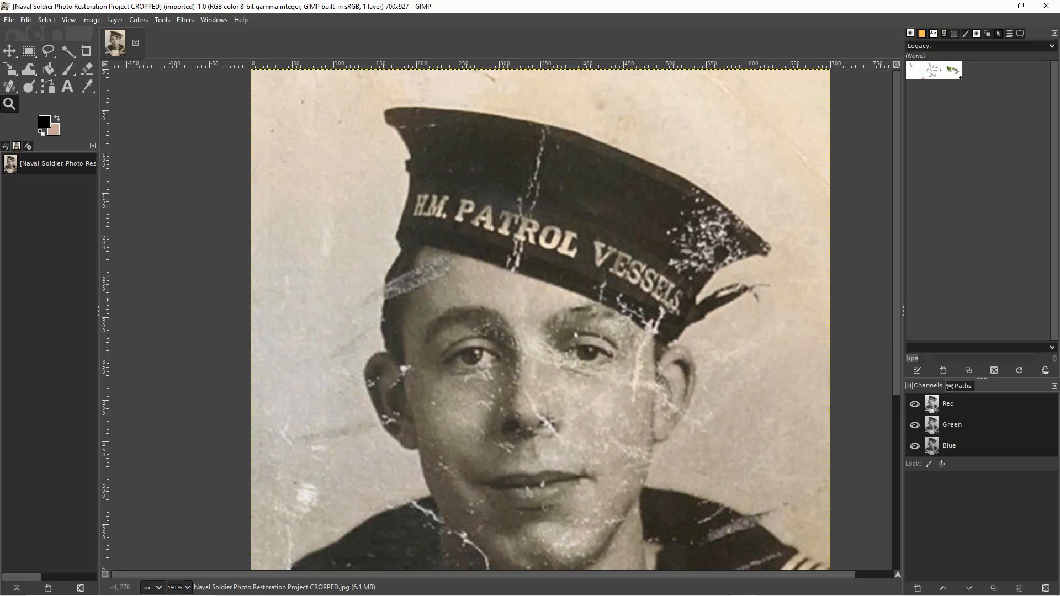
pyautogui.press('r')
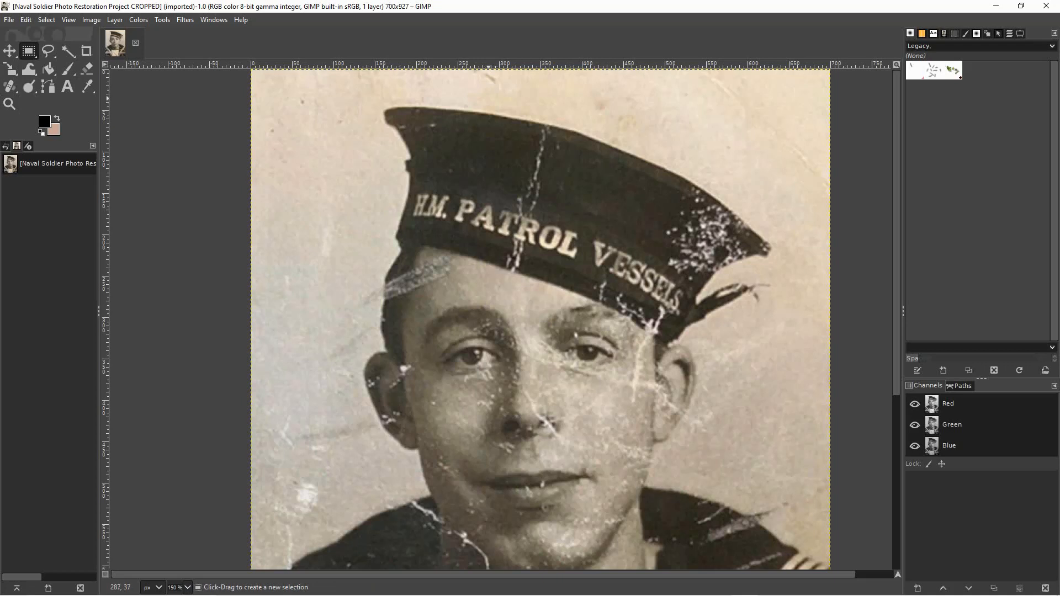
pyautogui.click(28, 51)
pyautogui.click(83, 70)
pyautogui.moveTo(506, 101); pyautogui.dragTo(527, 154)
pyautogui.hotkey('ctrl', 'z')
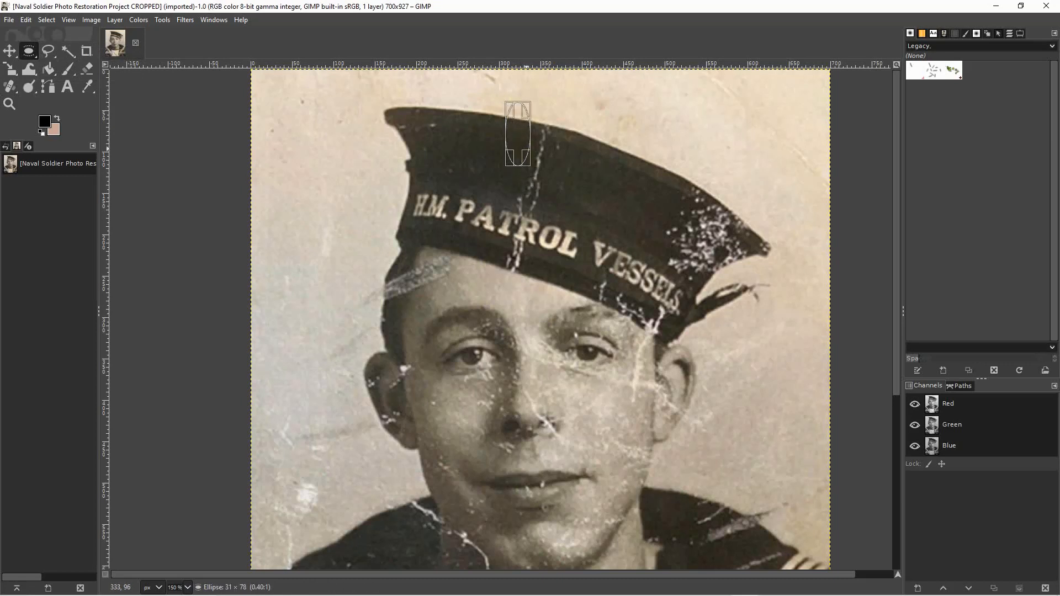
pyautogui.press('Return')
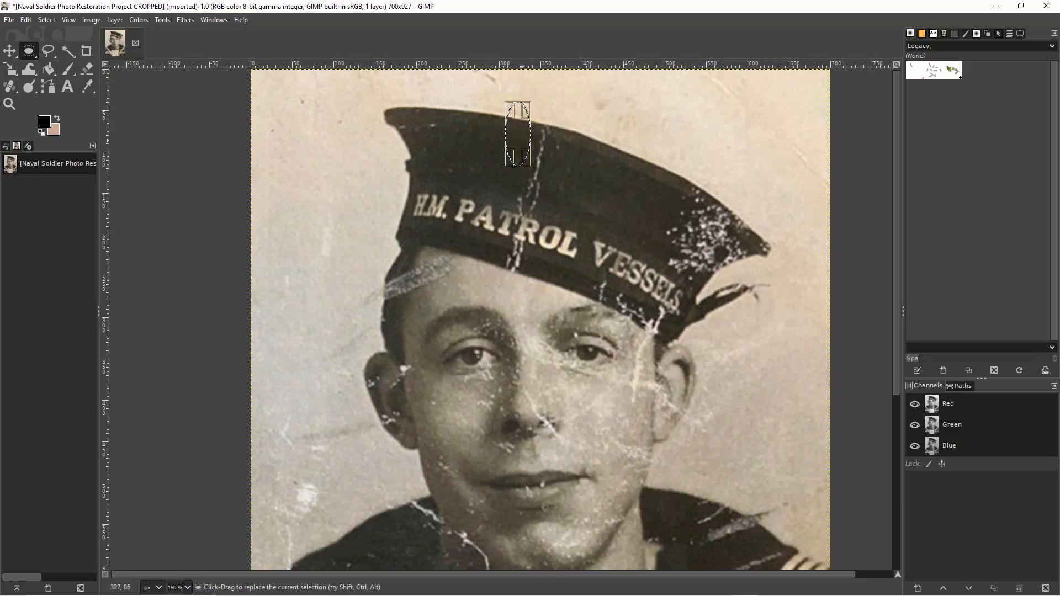
pyautogui.moveTo(519, 133); pyautogui.dragTo(529, 136)
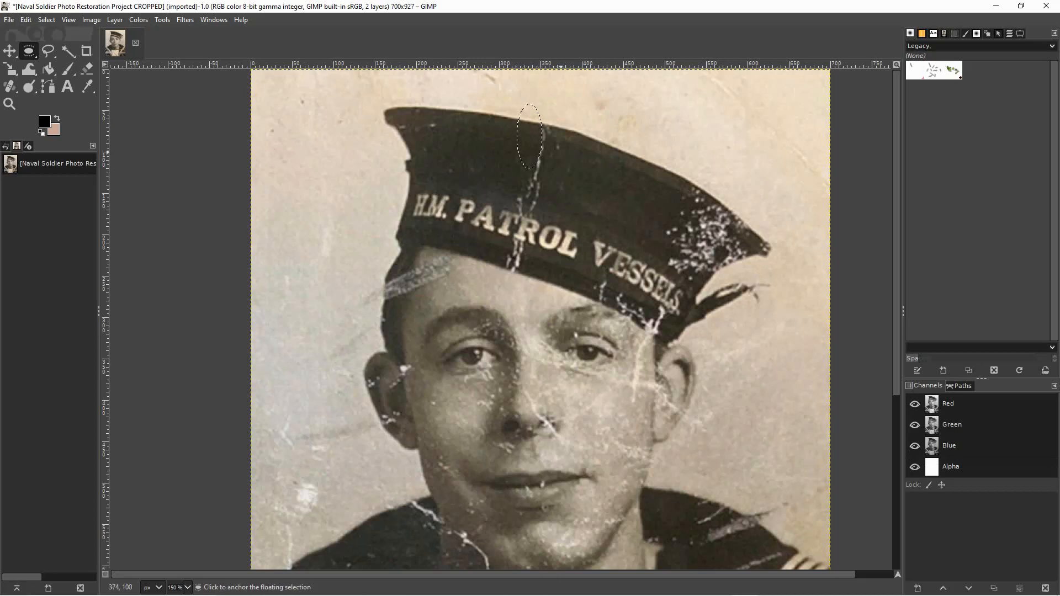
# Copy an elliptical patch from the cap's upper edge right of the crack toward the crack and anchor it.
pyautogui.moveTo(563, 119); pyautogui.dragTo(586, 182)
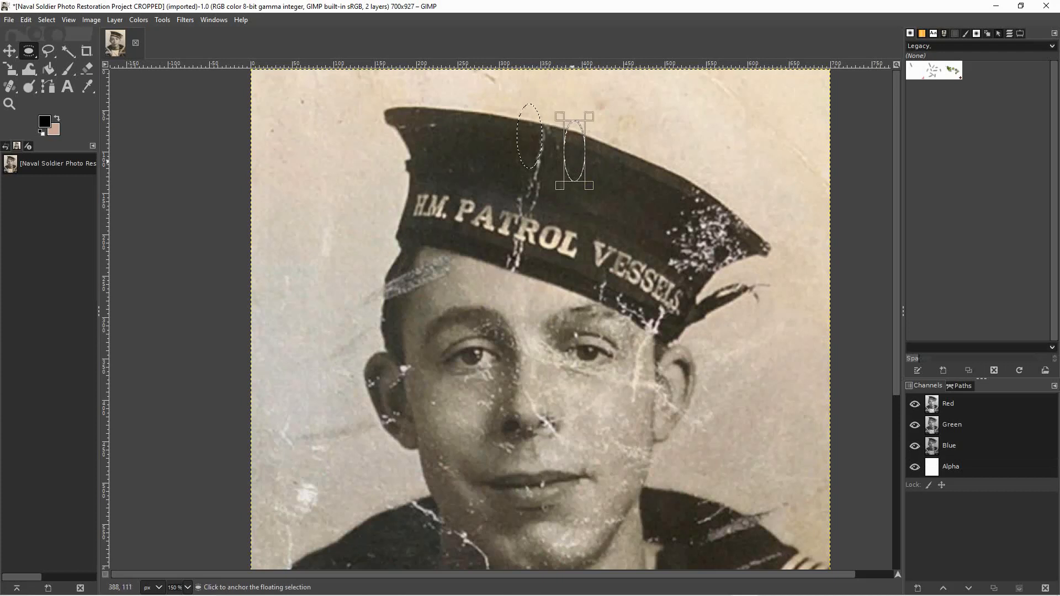
pyautogui.click(574, 162)
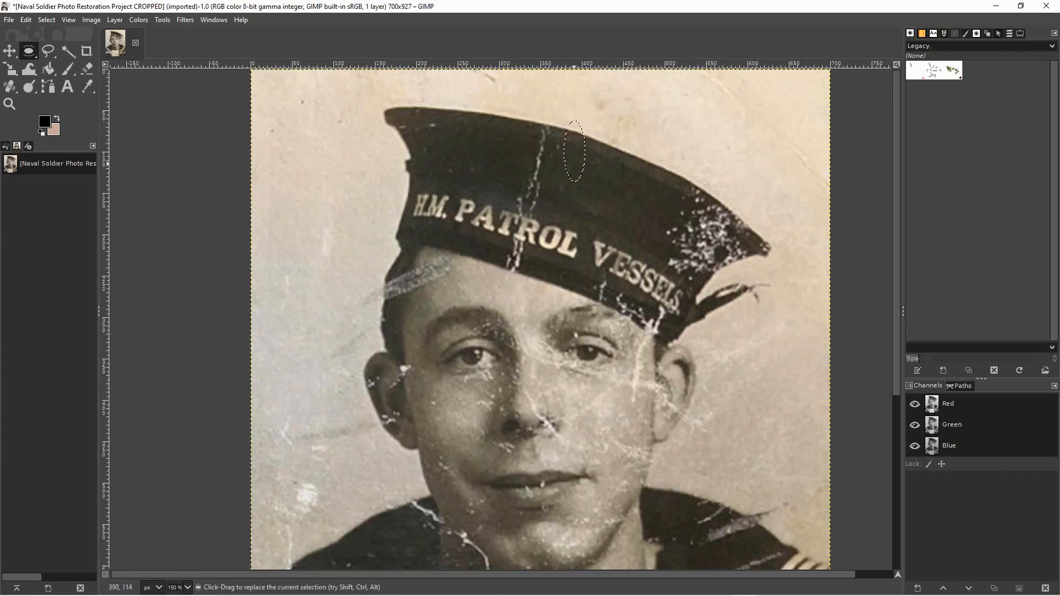
pyautogui.moveTo(574, 160); pyautogui.dragTo(562, 157)
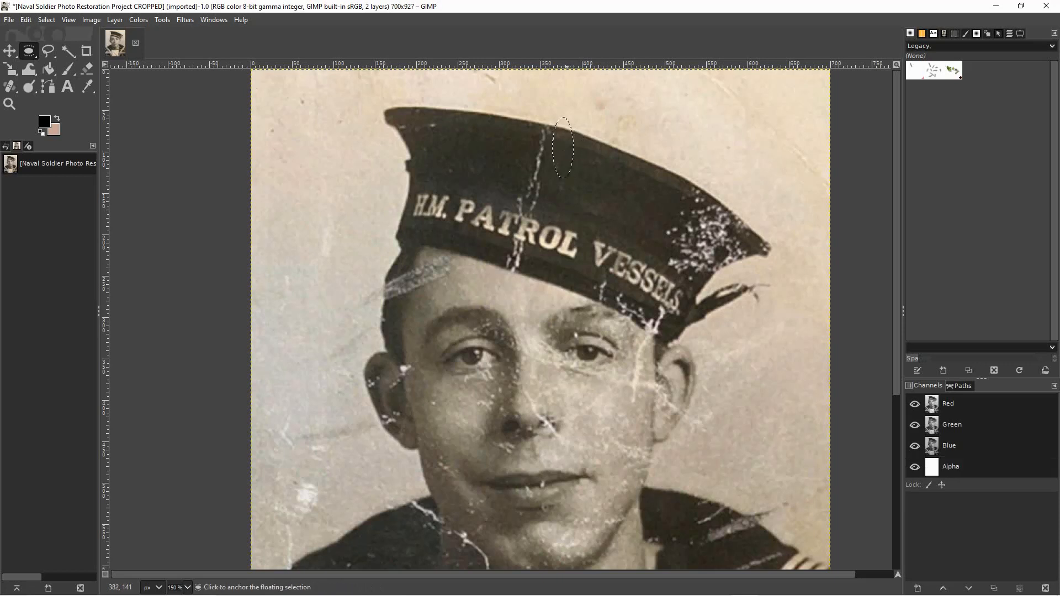
pyautogui.click(496, 144)
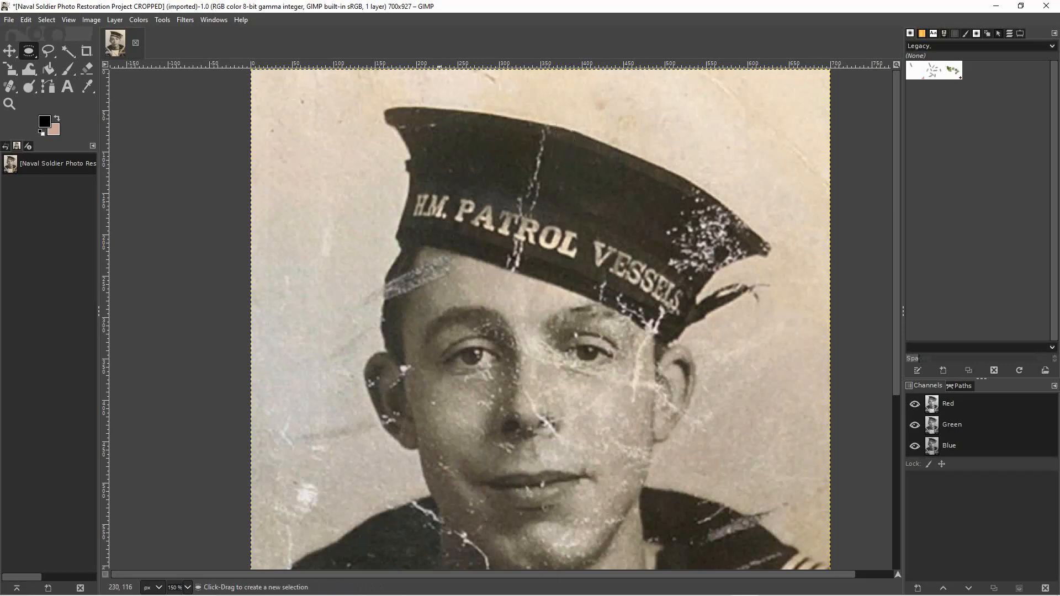
# Cover the crack between the cap's upper edge and its lettering with elliptical patches copied from the clean fabric on its left.
pyautogui.moveTo(512, 111); pyautogui.dragTo(526, 142)
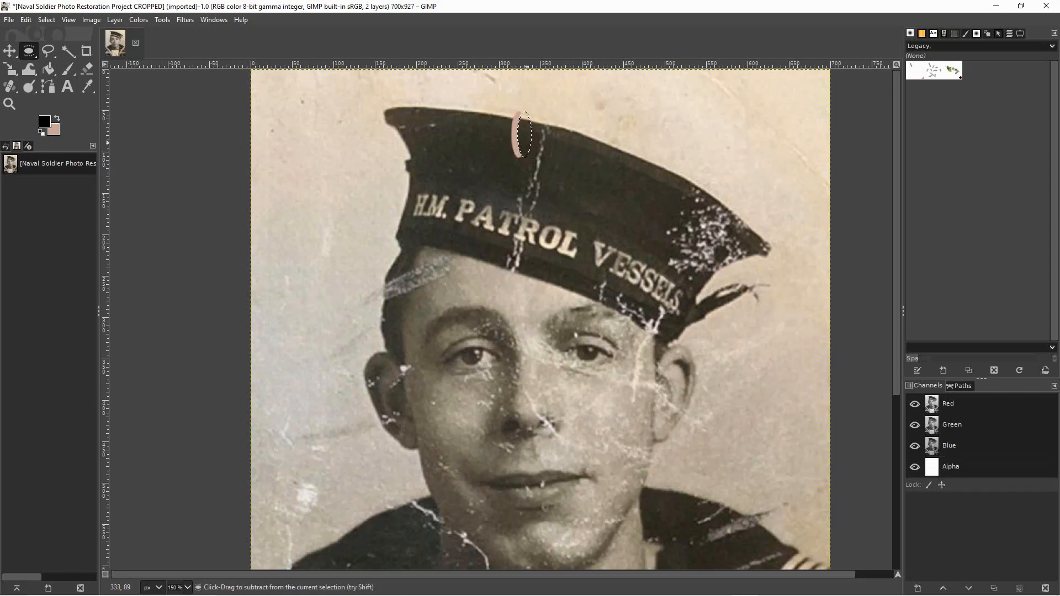
pyautogui.hotkey('ctrl', 'z')
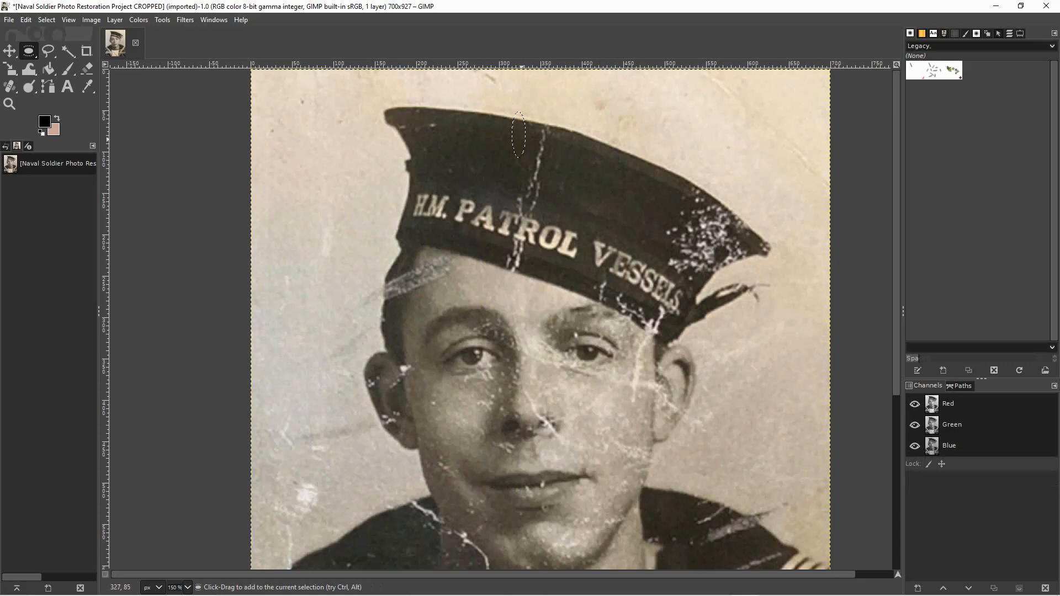
pyautogui.moveTo(518, 137); pyautogui.dragTo(528, 138)
pyautogui.hotkey('ctrl', 'z')
pyautogui.moveTo(505, 138); pyautogui.dragTo(532, 185)
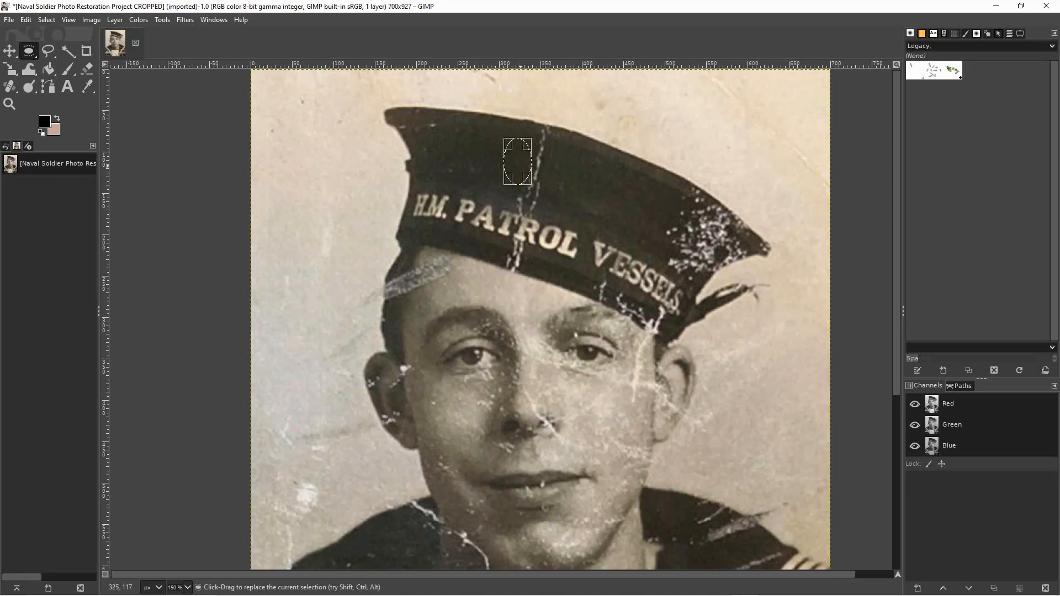
pyautogui.press('shift')
pyautogui.moveTo(521, 167); pyautogui.dragTo(541, 172)
pyautogui.click(566, 180)
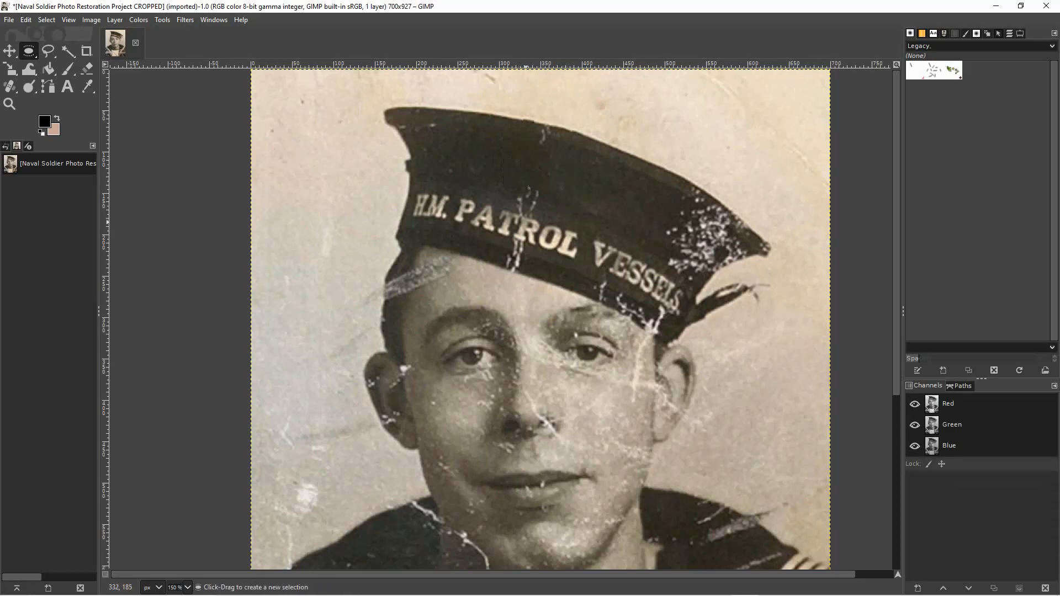
# Copy an elliptical patch of clean fabric from right of the crack onto its upper section and anchor it.
pyautogui.moveTo(563, 156); pyautogui.dragTo(591, 196)
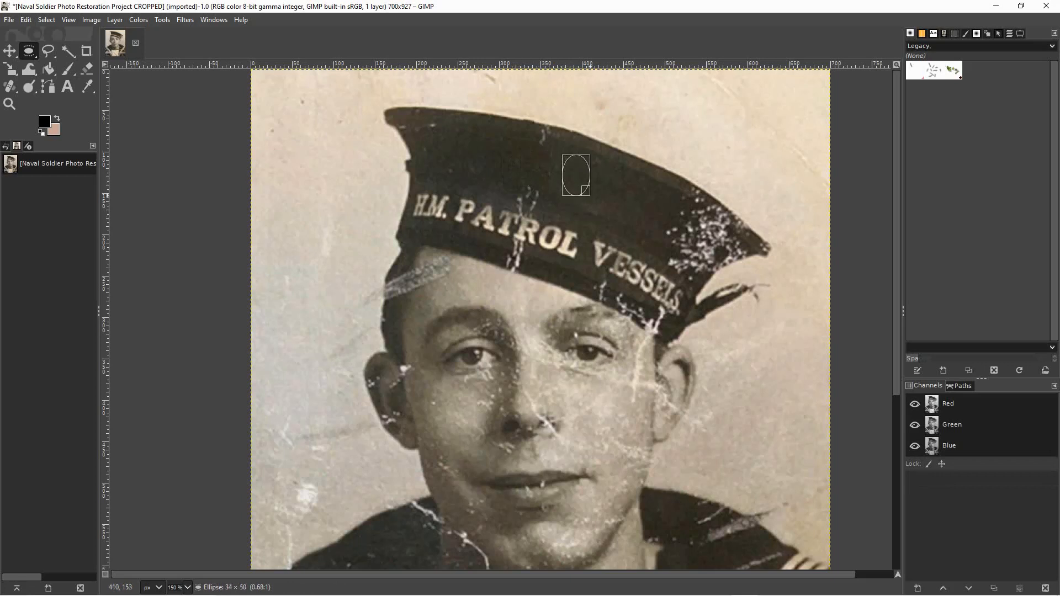
pyautogui.moveTo(577, 175); pyautogui.dragTo(541, 155)
pyautogui.click(585, 182)
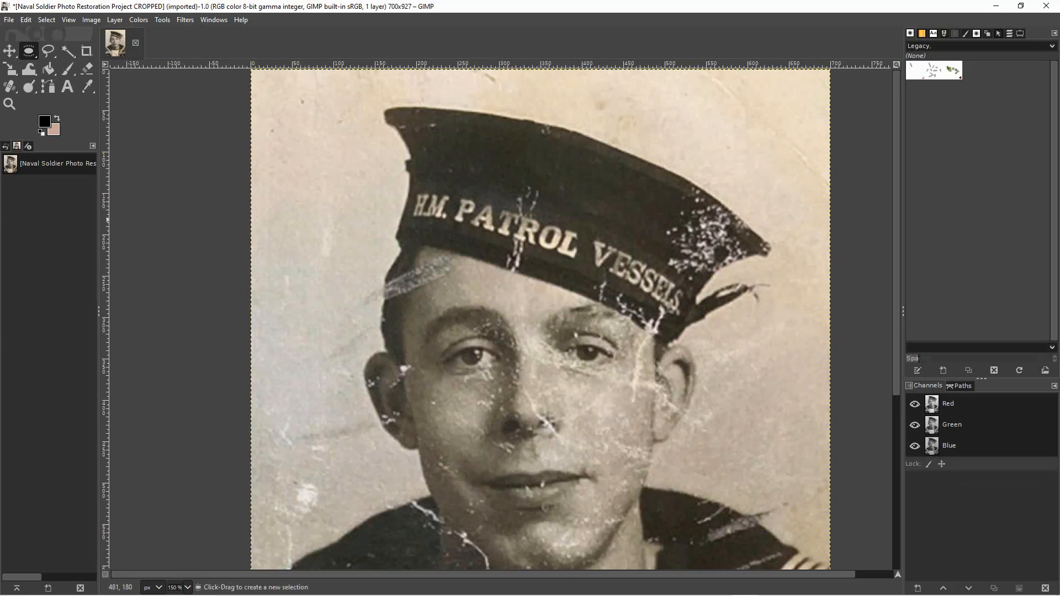
# Cover the scratches just above the middle of "PATROL" with a round patch copied from the clean fabric on their left.
pyautogui.moveTo(478, 165); pyautogui.dragTo(516, 203)
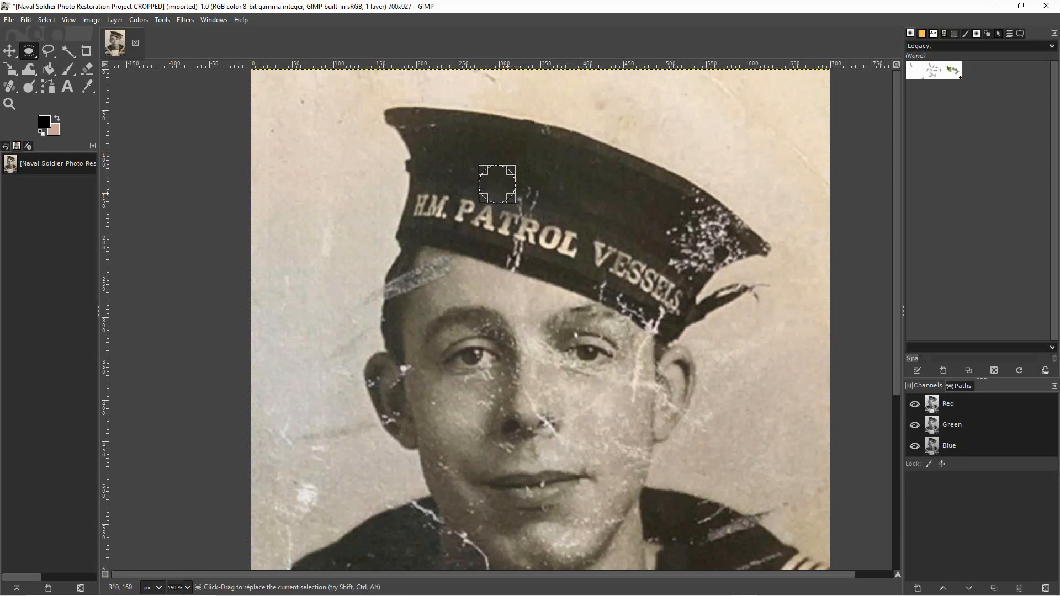
pyautogui.moveTo(497, 184); pyautogui.dragTo(518, 195)
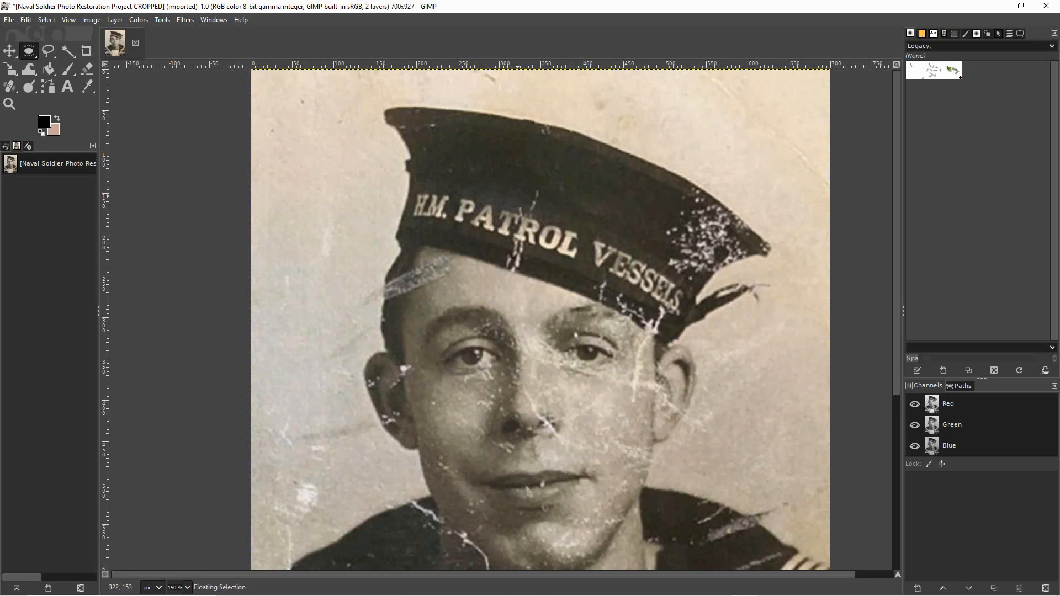
pyautogui.click(510, 189)
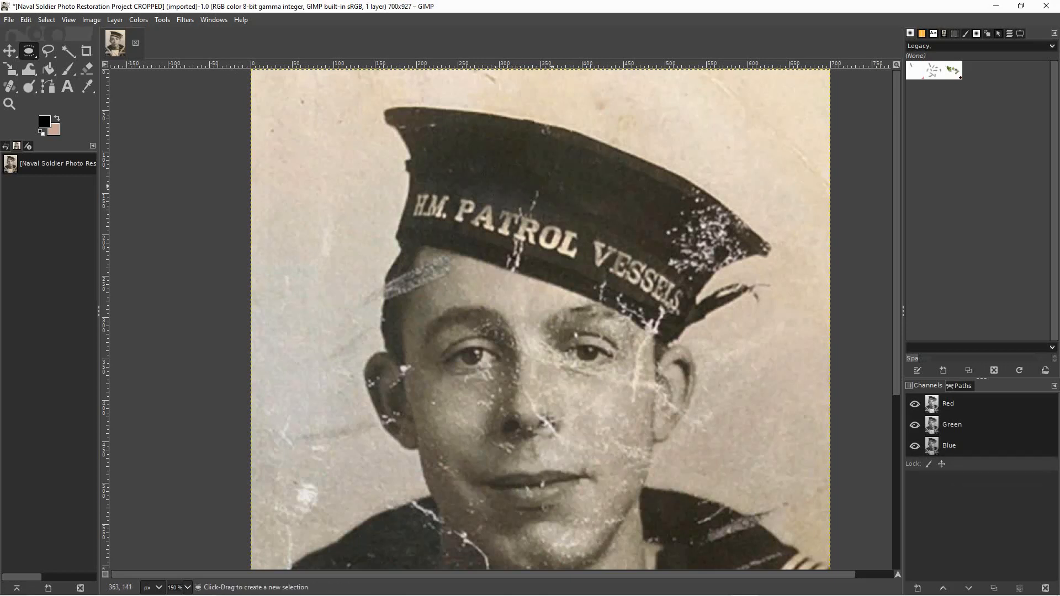
# Patch the short scratch remaining above the "R" of "PATROL" with small elliptical copies of nearby clean fabric.
pyautogui.moveTo(555, 186); pyautogui.dragTo(518, 189)
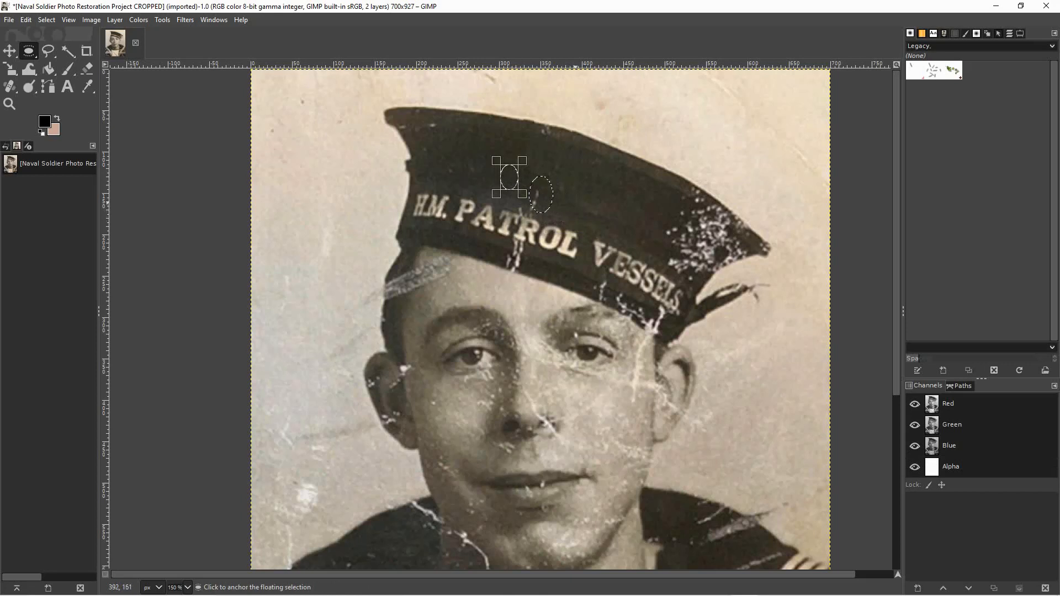
pyautogui.click(480, 172)
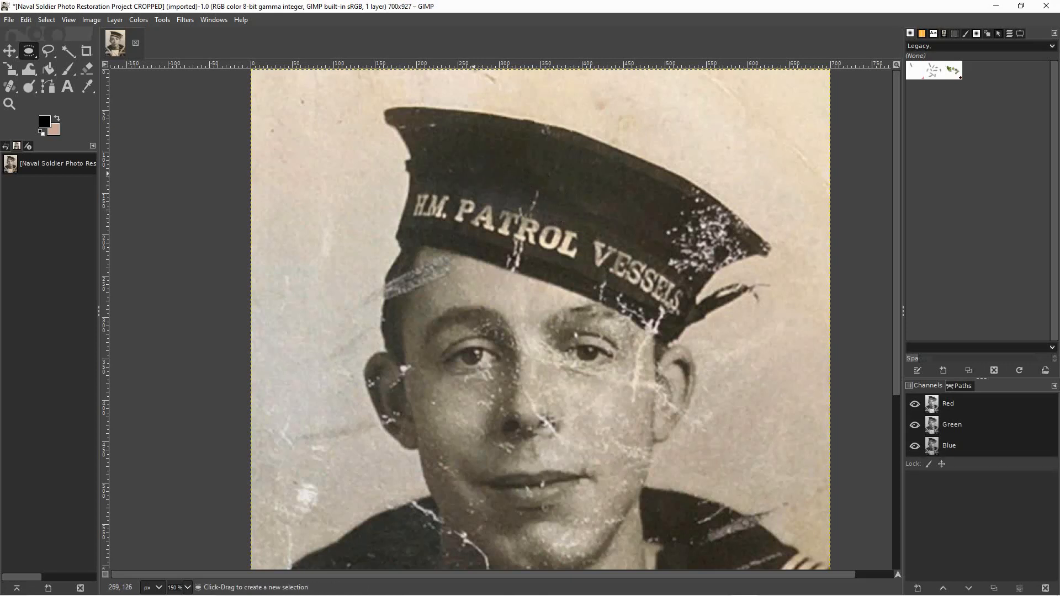
pyautogui.moveTo(509, 180); pyautogui.dragTo(529, 213)
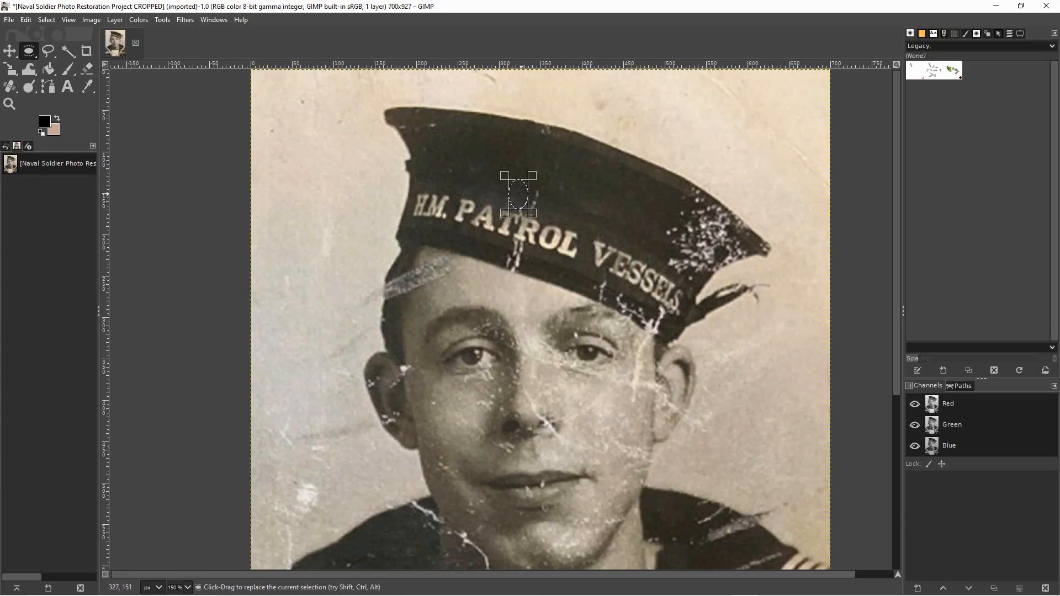
pyautogui.moveTo(526, 194); pyautogui.dragTo(536, 198)
pyautogui.click(375, 140)
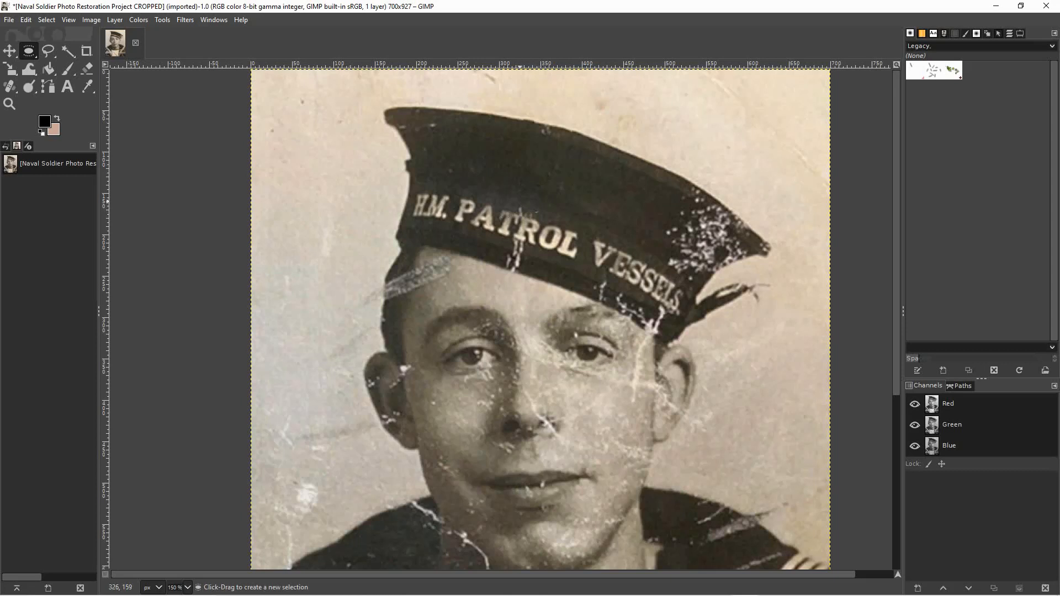
# Blend the last marks touching the top of the "PATROL" lettering with small elliptical patches copied from both sides.
pyautogui.moveTo(544, 201)
pyautogui.mouseDown()
pyautogui.moveTo(567, 226)
pyautogui.moveTo(538, 210)
pyautogui.mouseUp()
pyautogui.click(499, 189)
pyautogui.moveTo(502, 189); pyautogui.dragTo(520, 202)
pyautogui.click(546, 205)
pyautogui.moveTo(541, 200)
pyautogui.mouseDown()
pyautogui.moveTo(554, 219)
pyautogui.moveTo(528, 204)
pyautogui.mouseUp()
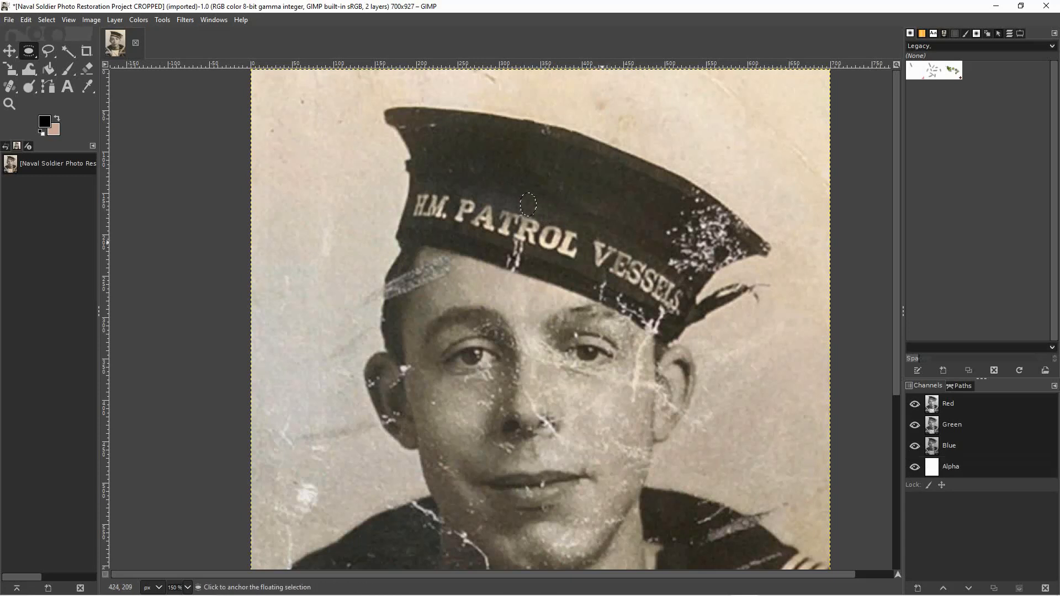
pyautogui.click(516, 195)
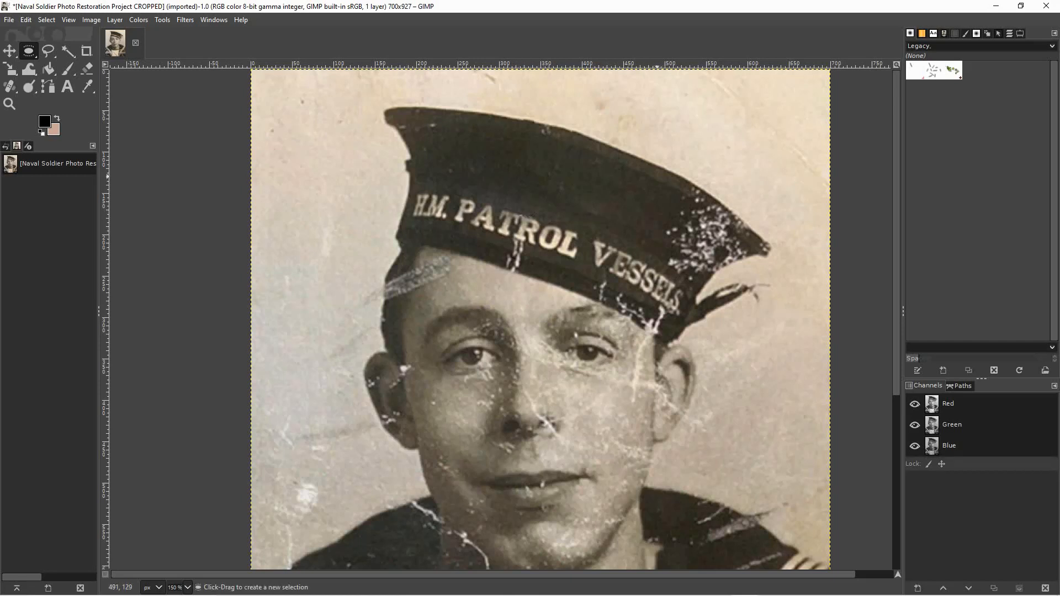
# Copy a tall elliptical patch of clean fabric above "VESSELS" onto the left edge of the cap's speckled damage.
pyautogui.moveTo(677, 162); pyautogui.dragTo(691, 196)
pyautogui.click(658, 208)
pyautogui.click(628, 221)
pyautogui.moveTo(635, 187); pyautogui.dragTo(663, 254)
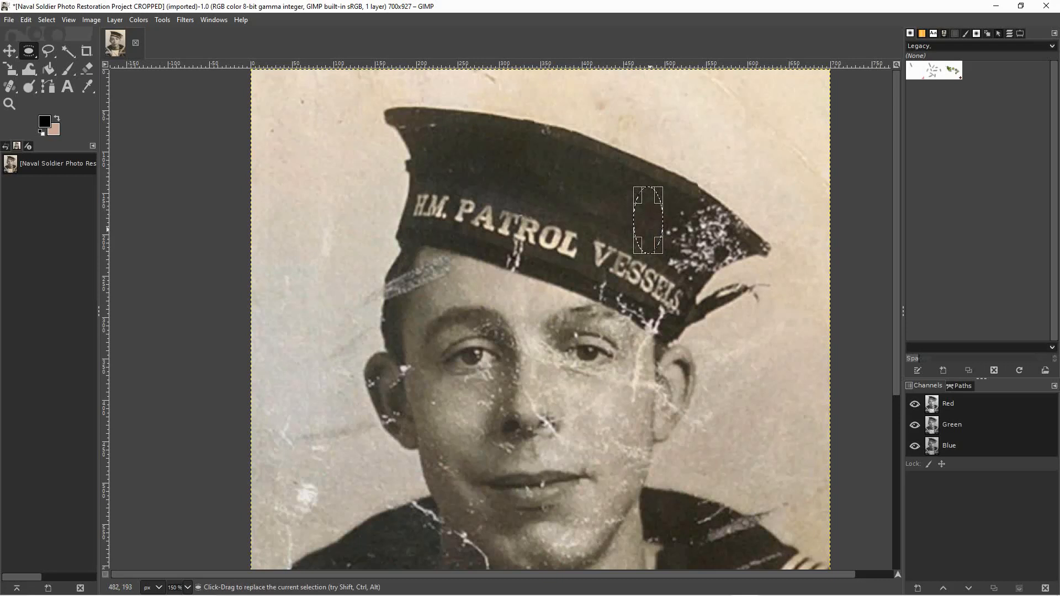
pyautogui.moveTo(649, 220); pyautogui.dragTo(668, 228)
pyautogui.click(668, 227)
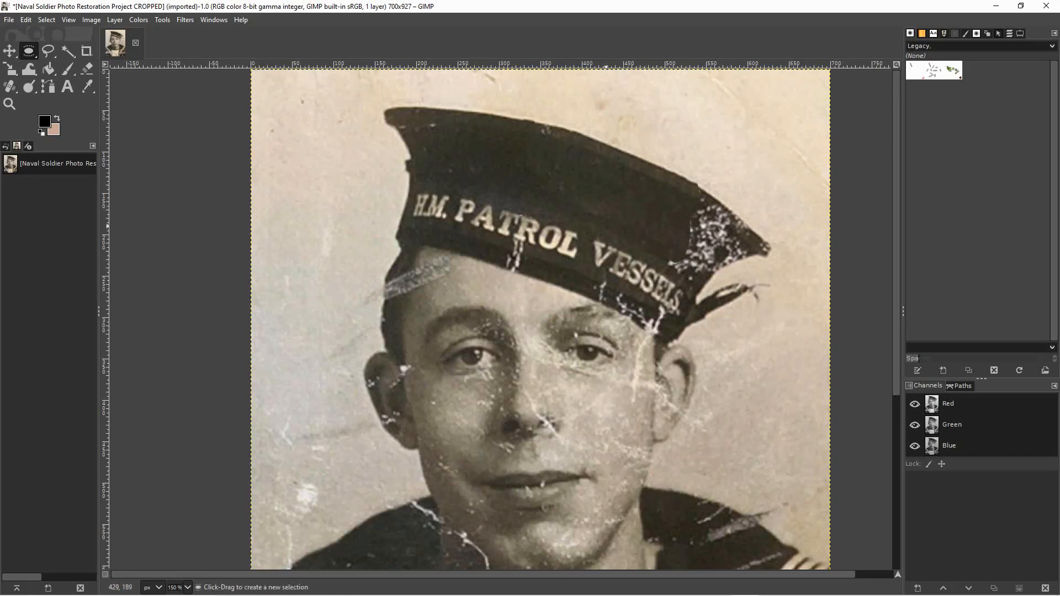
# Extend clean fabric over the left part of the speckled damage and the marks above "VESSELS" with two elliptical patches.
pyautogui.moveTo(637, 195); pyautogui.dragTo(697, 236)
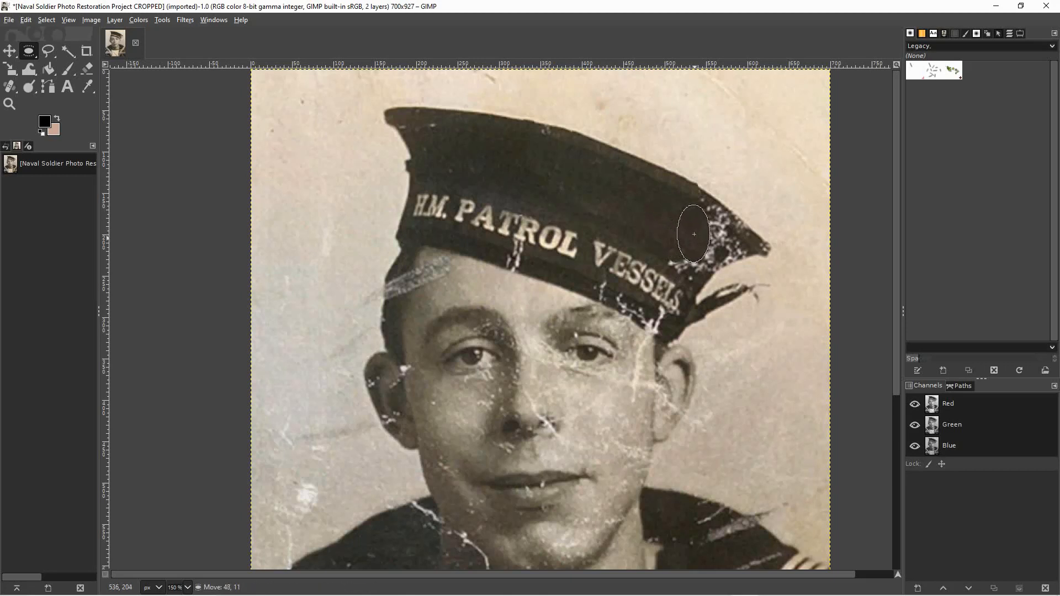
pyautogui.click(652, 218)
pyautogui.moveTo(636, 213); pyautogui.dragTo(681, 250)
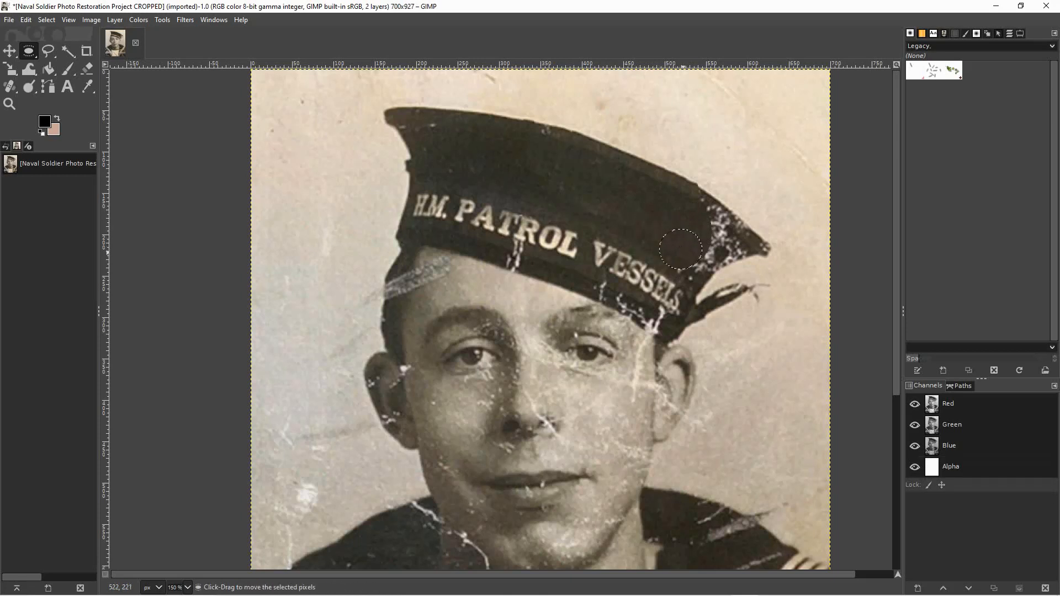
pyautogui.click(639, 224)
# Cover the lower and central speckles at the cap's right end with elliptical patches copied from the repaired fabric beside them.
pyautogui.moveTo(656, 224); pyautogui.dragTo(708, 264)
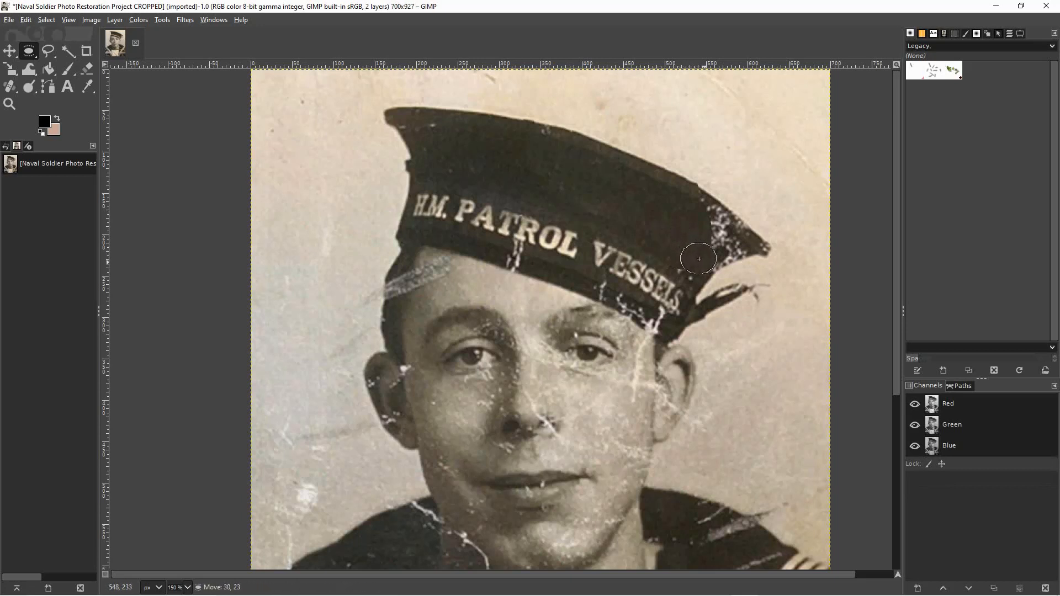
pyautogui.moveTo(669, 209); pyautogui.dragTo(697, 247)
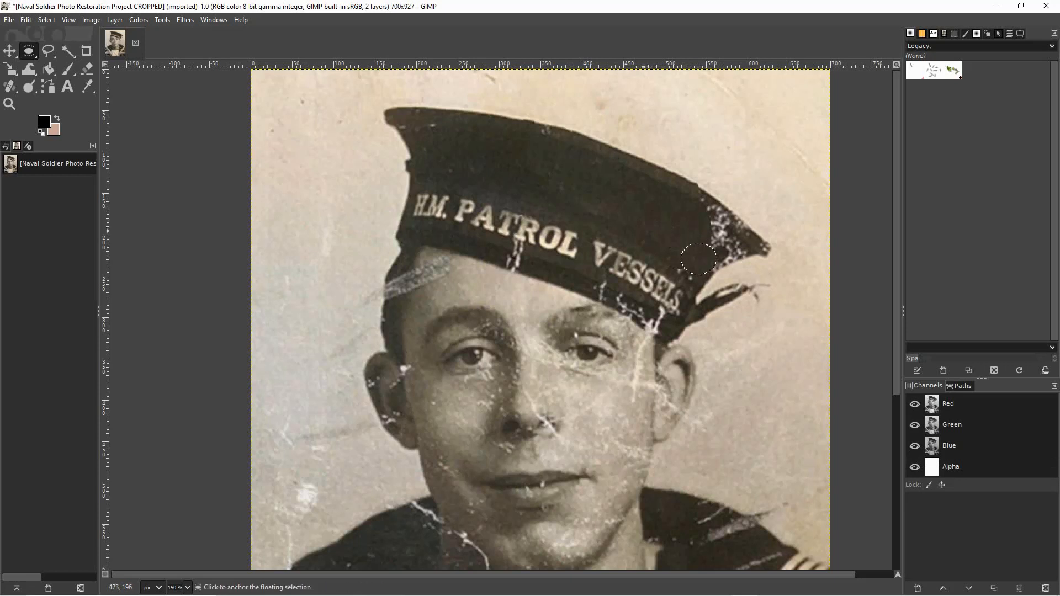
pyautogui.click(652, 220)
pyautogui.moveTo(689, 247)
pyautogui.mouseDown()
pyautogui.moveTo(692, 255)
pyautogui.moveTo(701, 228)
pyautogui.moveTo(710, 271)
pyautogui.moveTo(712, 239)
pyautogui.moveTo(702, 253)
pyautogui.moveTo(692, 235)
pyautogui.moveTo(721, 235)
pyautogui.mouseUp()
pyautogui.click(632, 221)
# Extend clean fabric over the first speckles beneath the upper edge at the cap's right end with narrow elliptical patches.
pyautogui.click(679, 219)
pyautogui.click(682, 218)
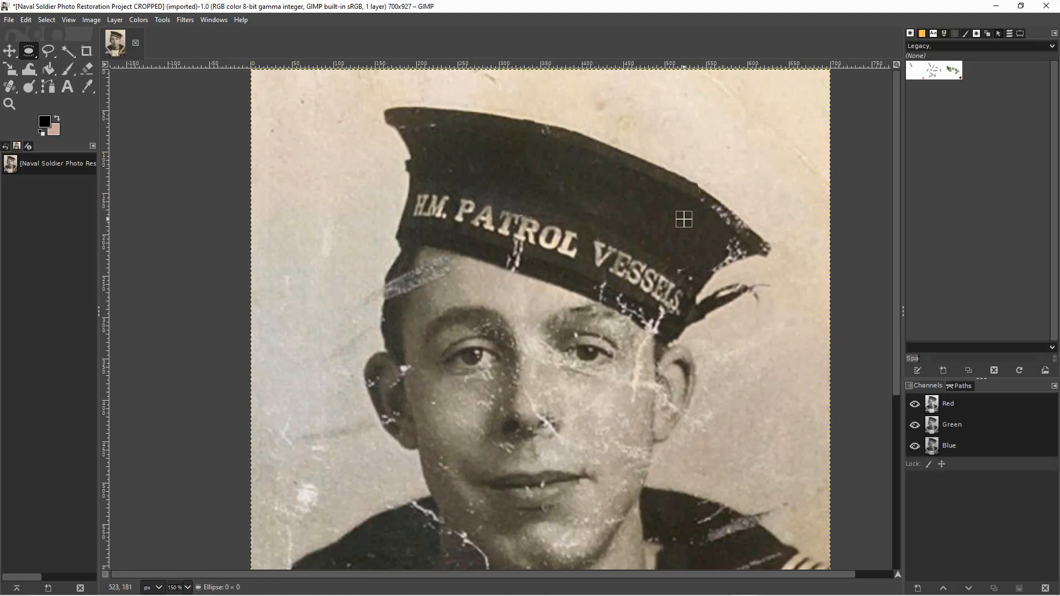
pyautogui.moveTo(681, 166); pyautogui.dragTo(703, 216)
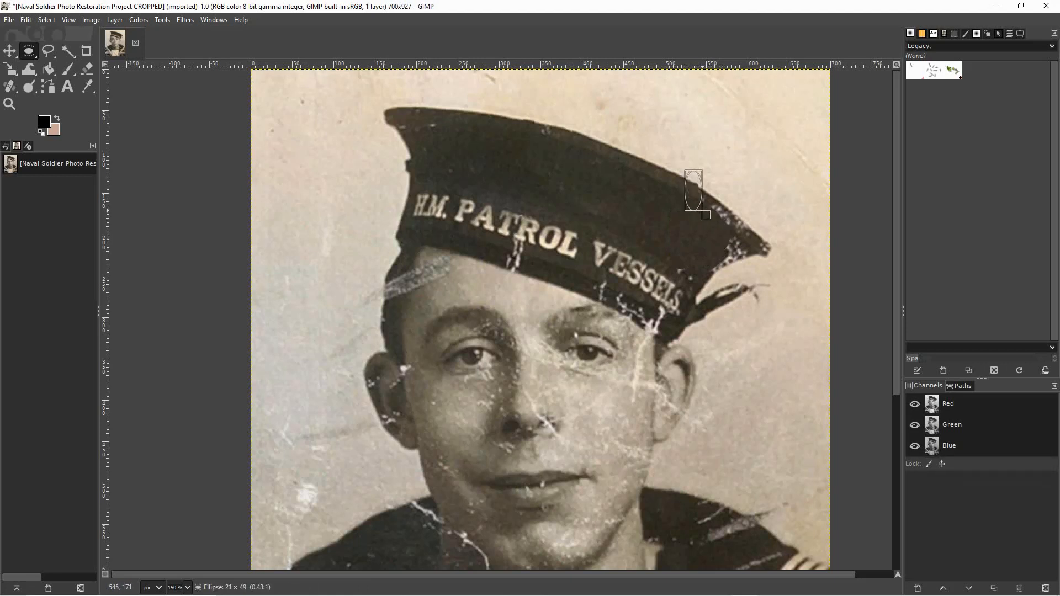
pyautogui.moveTo(691, 191); pyautogui.dragTo(699, 205)
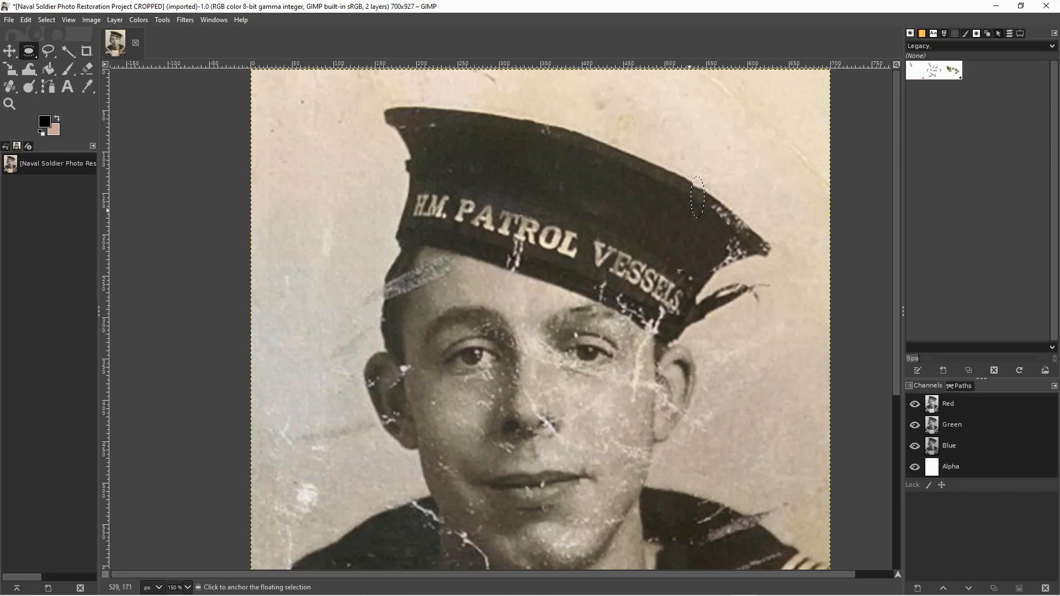
pyautogui.click(689, 210)
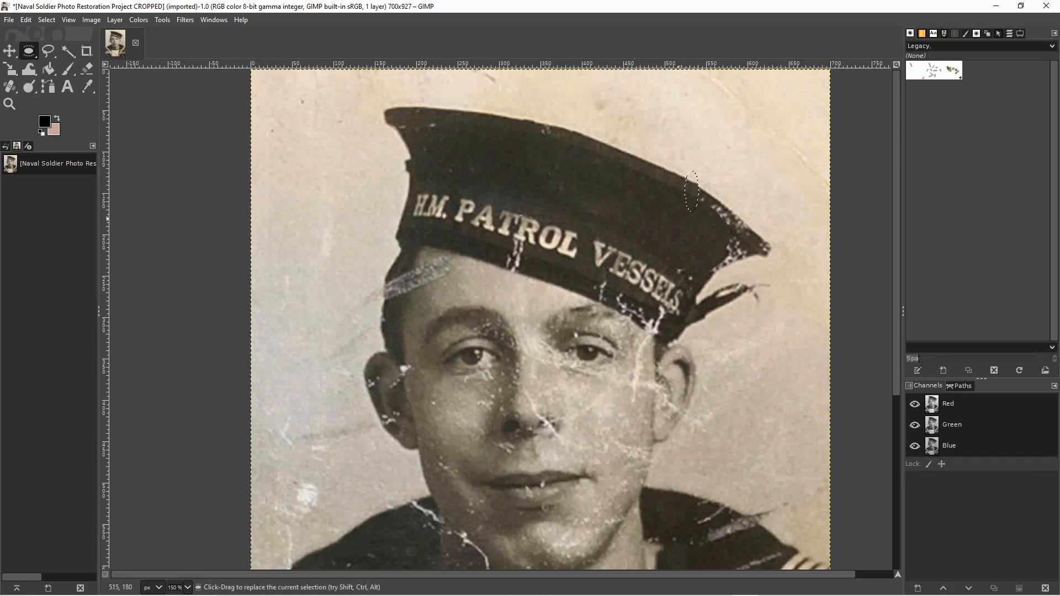
pyautogui.click(610, 211)
pyautogui.moveTo(711, 193); pyautogui.dragTo(707, 217)
pyautogui.click(644, 215)
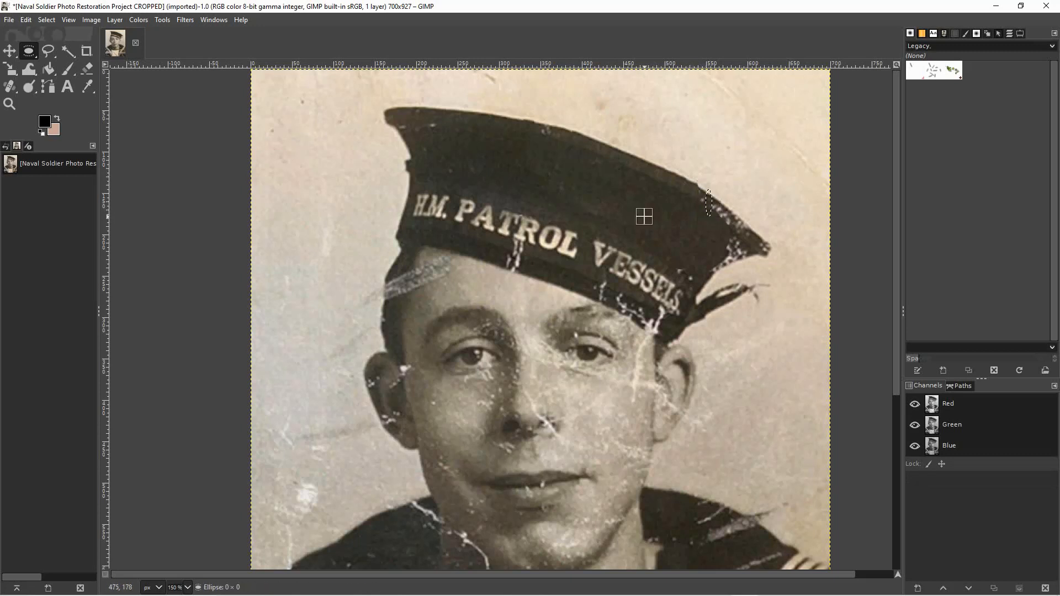
# Copy a large elliptical patch of the cap's intact upper edge and place it farther down the rim over the damaged edge.
pyautogui.moveTo(655, 155); pyautogui.dragTo(687, 198)
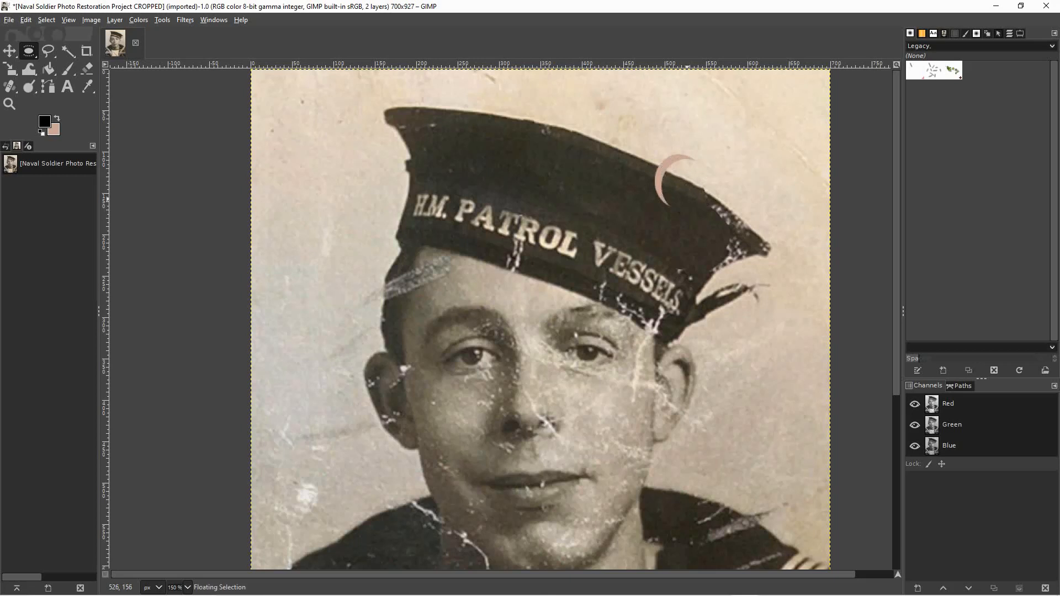
pyautogui.hotkey('ctrl', 'z')
pyautogui.moveTo(689, 200); pyautogui.dragTo(695, 189)
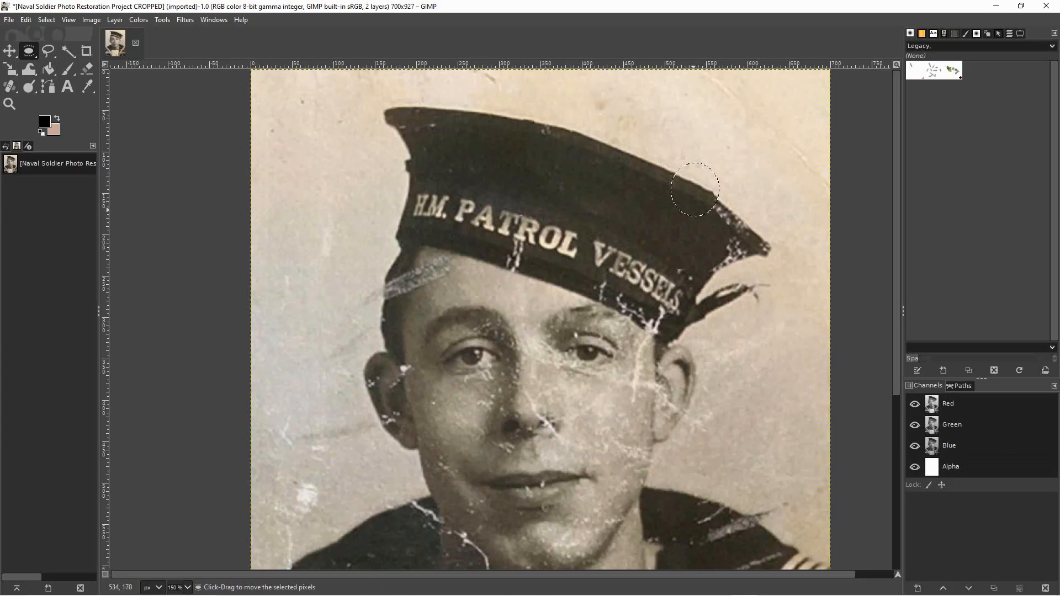
pyautogui.click(670, 217)
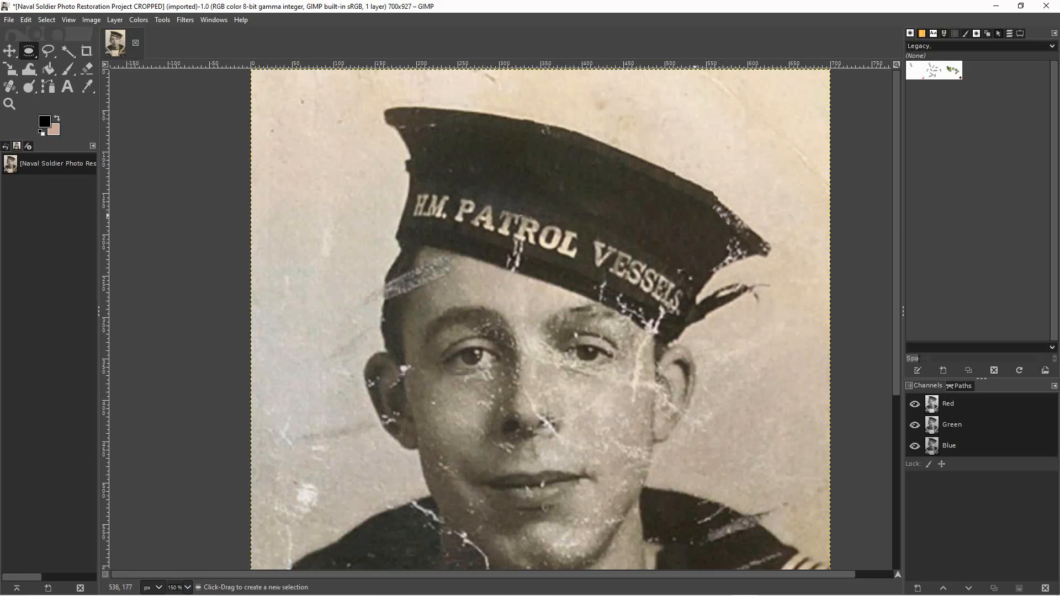
# Cover the speckles just inside the cap's damaged upper-right edge with small elliptical patches copied from the clean fabric beside them.
pyautogui.moveTo(695, 214); pyautogui.dragTo(711, 229)
pyautogui.hotkey('shift', 'ctrl', 'alt')
pyautogui.moveTo(704, 221); pyautogui.dragTo(716, 209)
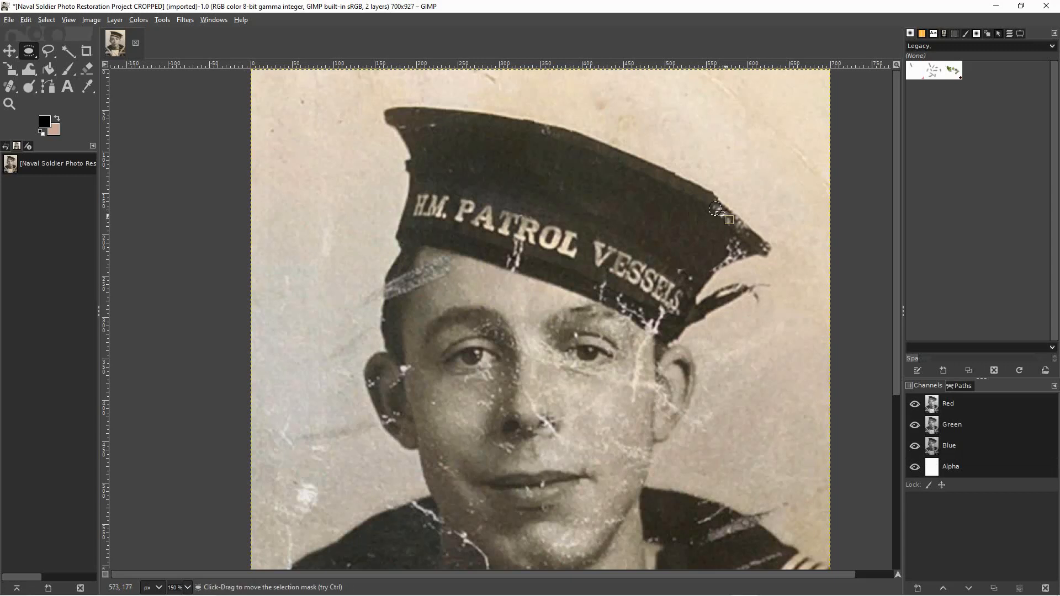
pyautogui.click(715, 210)
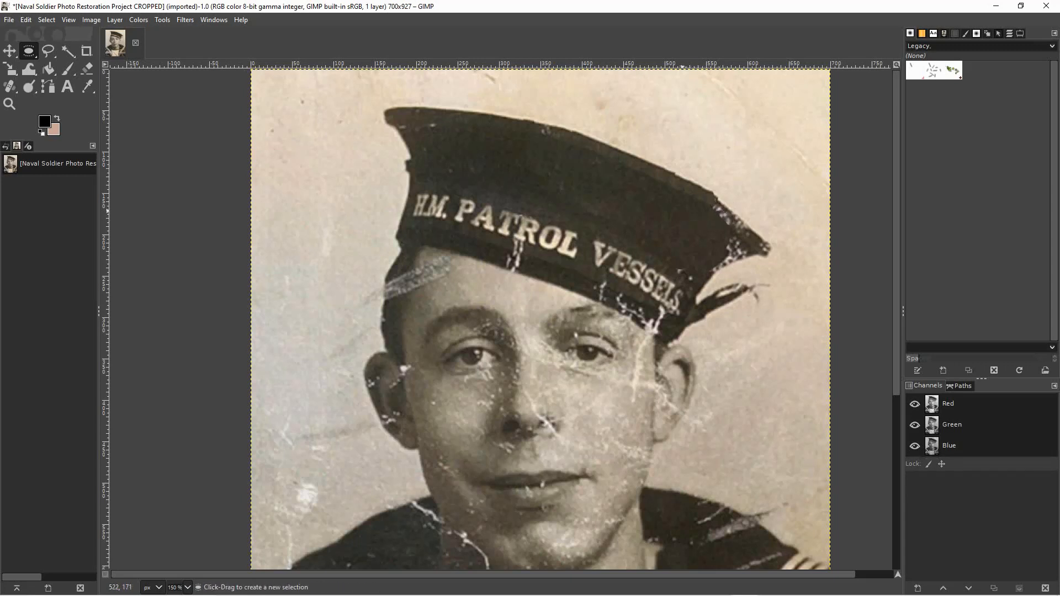
pyautogui.moveTo(688, 217); pyautogui.dragTo(714, 211)
pyautogui.click(714, 211)
pyautogui.moveTo(719, 197); pyautogui.dragTo(717, 220)
pyautogui.click(714, 222)
# Place an elliptical patch of clean fabric from above the end of "VESSELS" over the speckles in the middle of the cap's pointed end.
pyautogui.moveTo(710, 231)
pyautogui.mouseDown()
pyautogui.moveTo(723, 261)
pyautogui.moveTo(729, 247)
pyautogui.moveTo(704, 271)
pyautogui.moveTo(733, 249)
pyautogui.mouseUp()
pyautogui.click(682, 241)
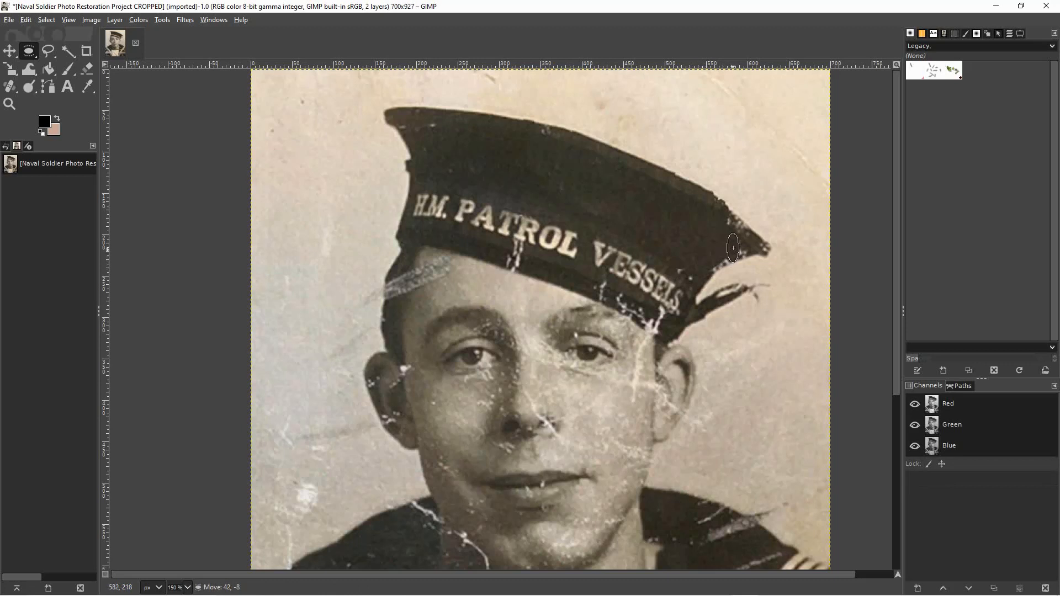
pyautogui.click(624, 236)
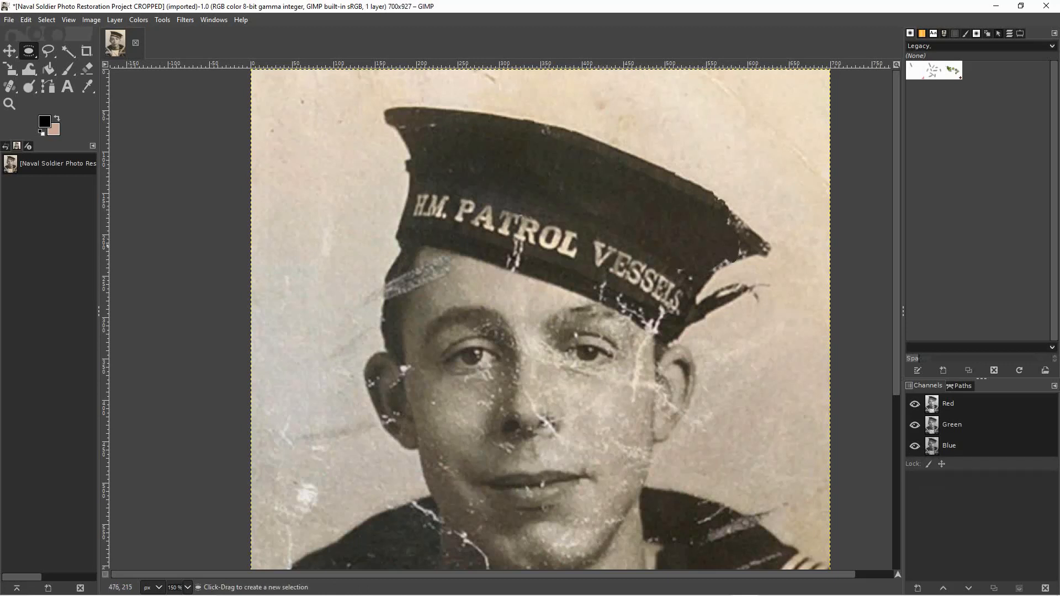
# Cover the marks along the lower edge of the cap's pointed right end with small elliptical patches of neighbouring dark fabric.
pyautogui.moveTo(693, 248); pyautogui.dragTo(712, 278)
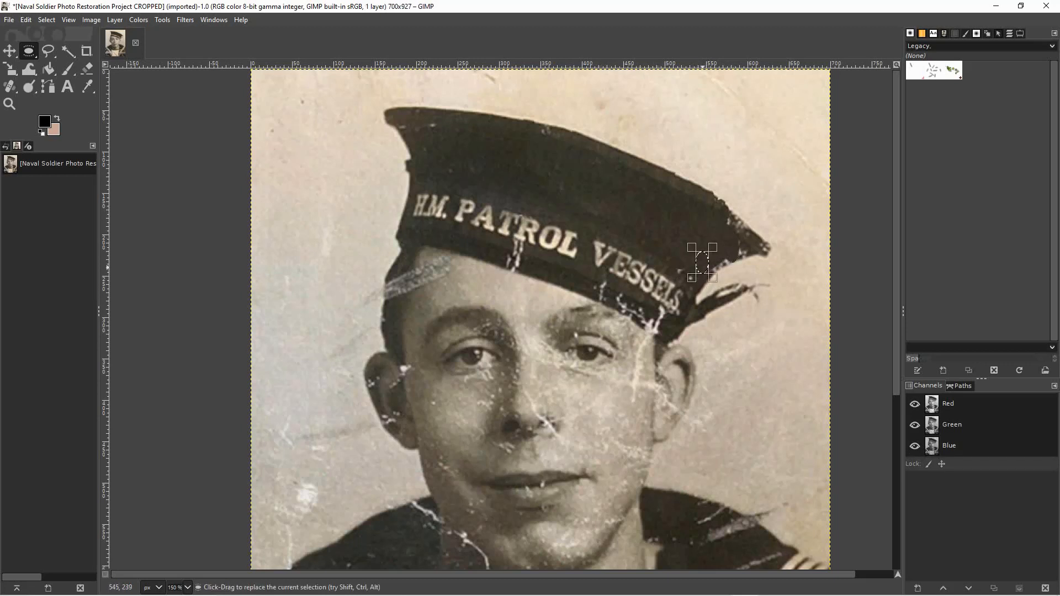
pyautogui.hotkey('ctrl', 'c')
pyautogui.hotkey('ctrl', 'v')
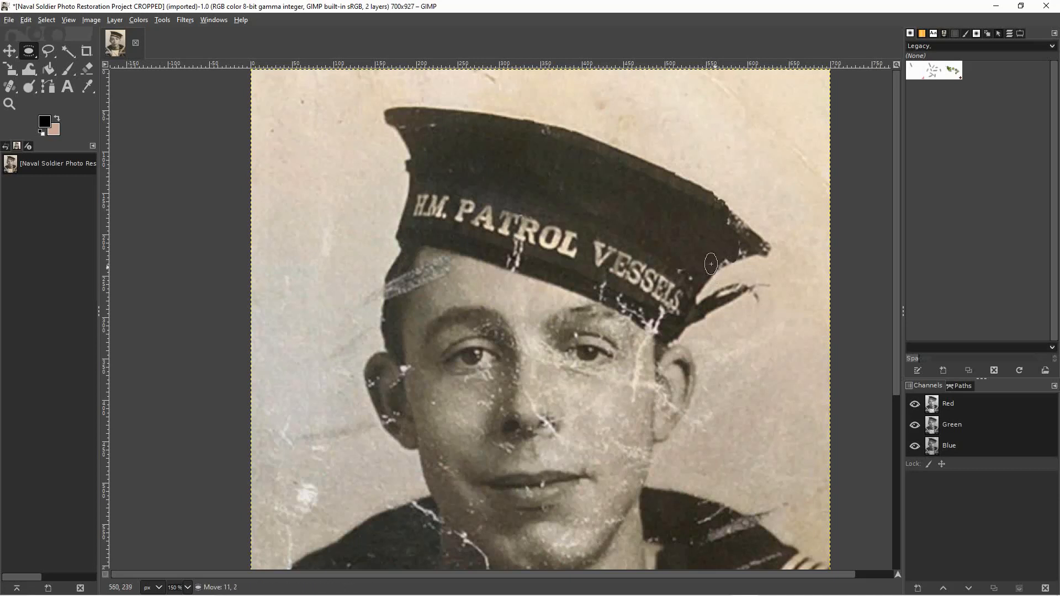
pyautogui.click(709, 235)
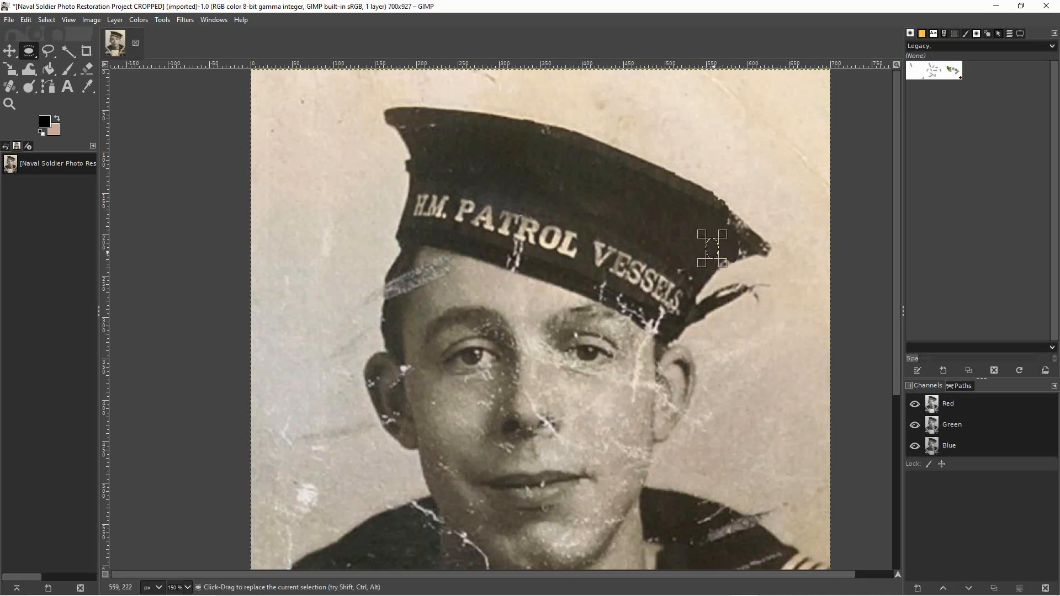
pyautogui.moveTo(712, 249); pyautogui.dragTo(717, 256)
pyautogui.click(717, 256)
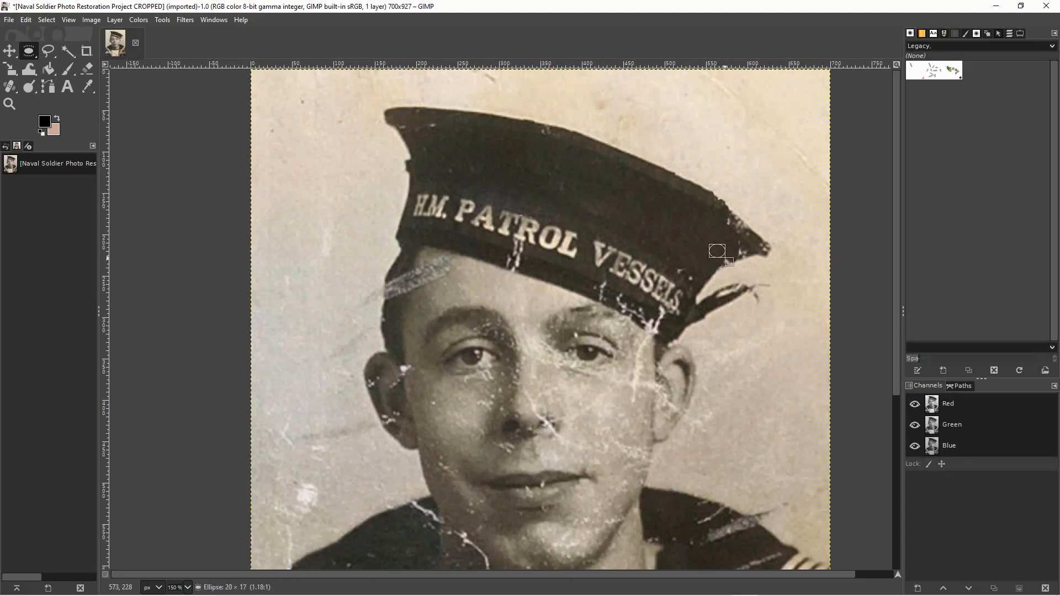
pyautogui.moveTo(716, 251); pyautogui.dragTo(723, 253)
pyautogui.click(704, 252)
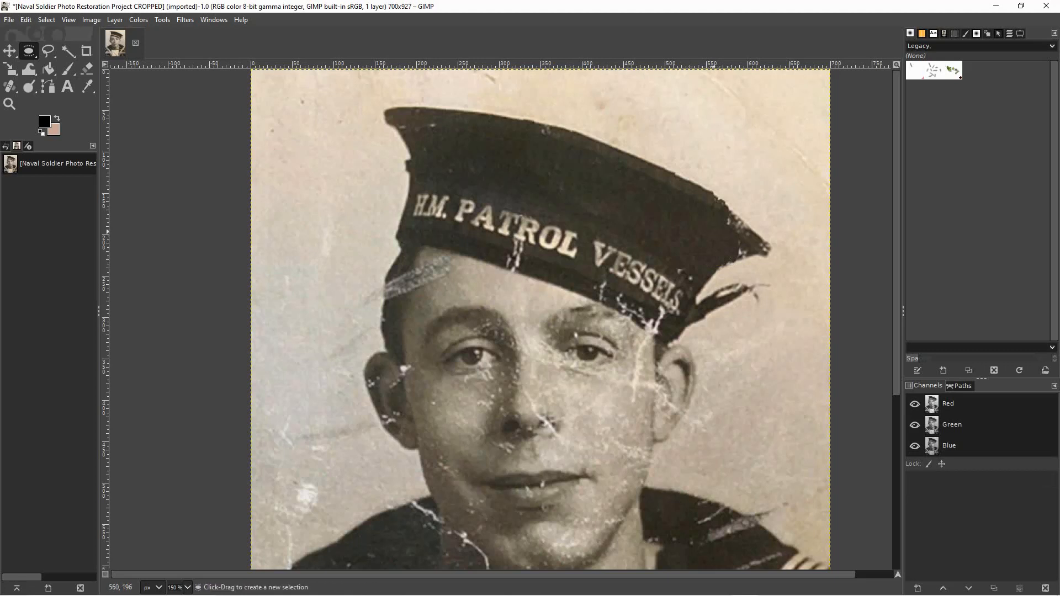
# Blend the fabric leading toward the cap's right tip with small elliptical patches copied from right beside it.
pyautogui.moveTo(727, 243); pyautogui.dragTo(731, 245)
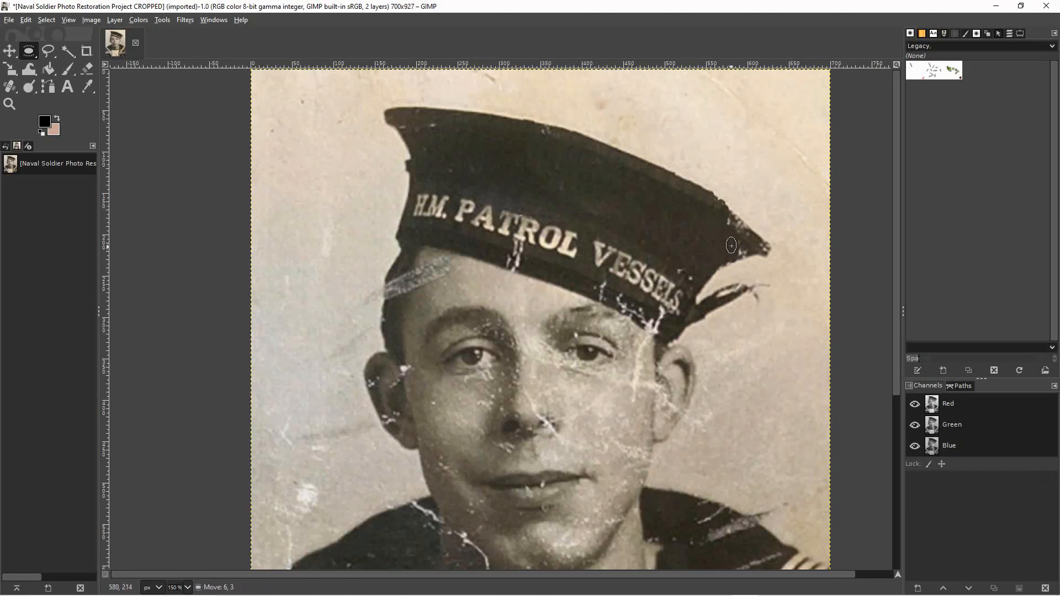
pyautogui.click(738, 247)
pyautogui.moveTo(740, 255); pyautogui.dragTo(730, 249)
pyautogui.click(701, 239)
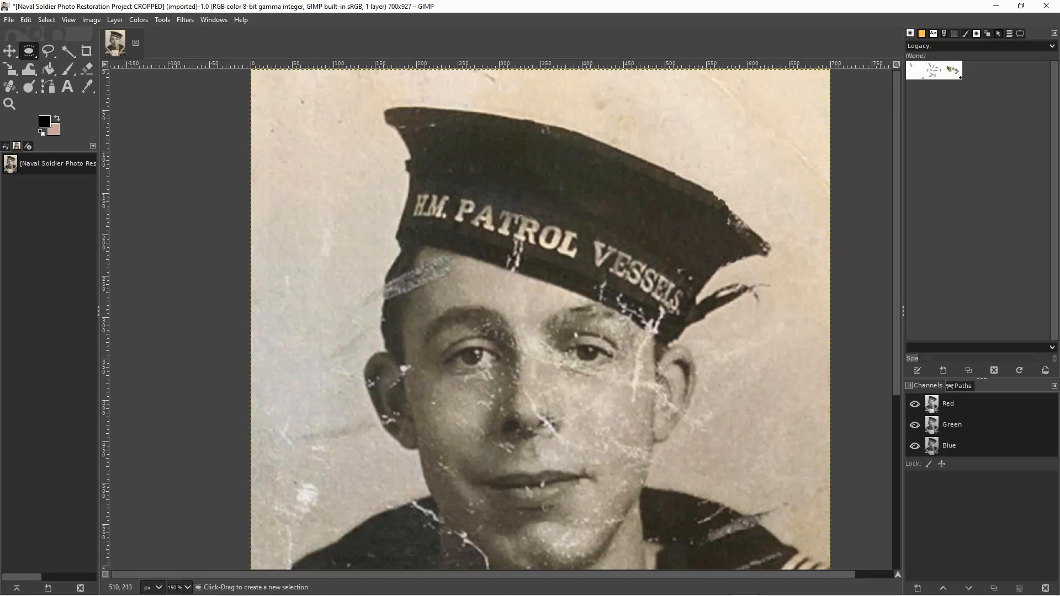
# Cover the white marks above the last letters of "VESSELS" with elliptical patches copied from the clean fabric around them.
pyautogui.moveTo(663, 246); pyautogui.dragTo(675, 279)
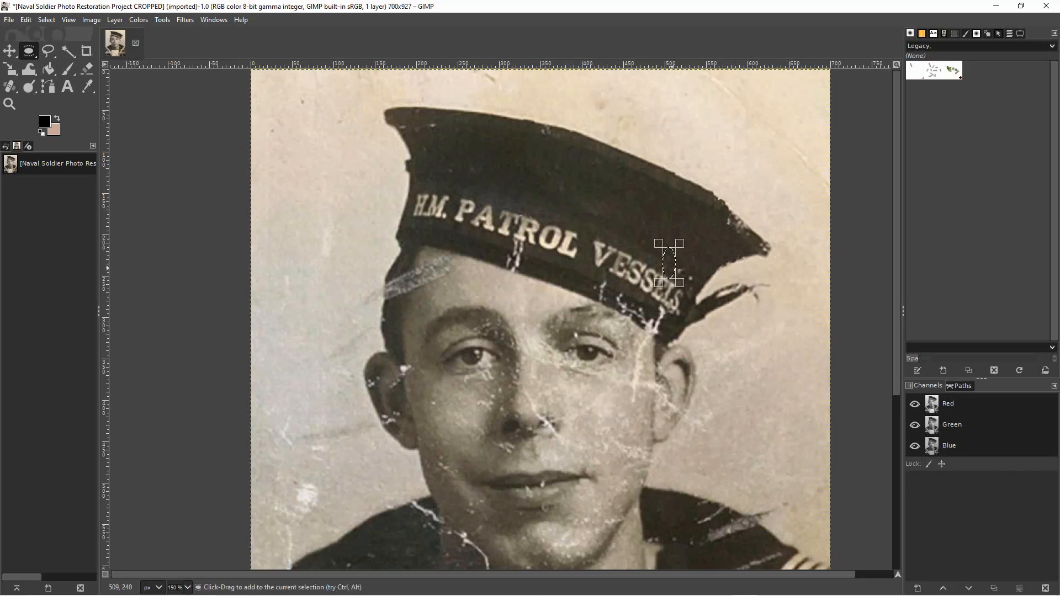
pyautogui.moveTo(668, 263); pyautogui.dragTo(680, 265)
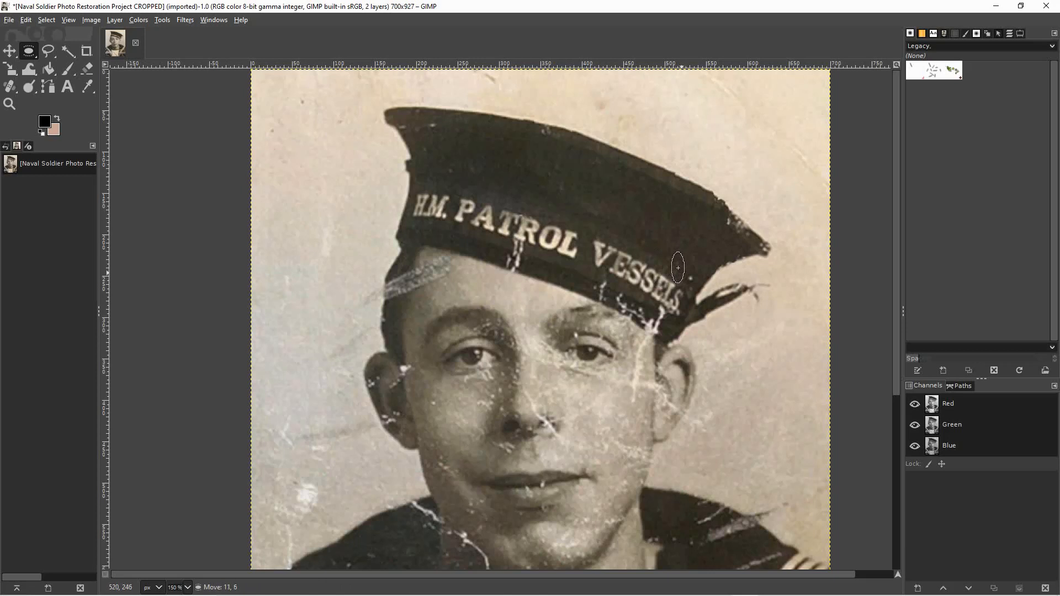
pyautogui.click(698, 248)
pyautogui.moveTo(682, 256)
pyautogui.mouseDown()
pyautogui.moveTo(715, 282)
pyautogui.moveTo(693, 270)
pyautogui.mouseUp()
pyautogui.click(672, 241)
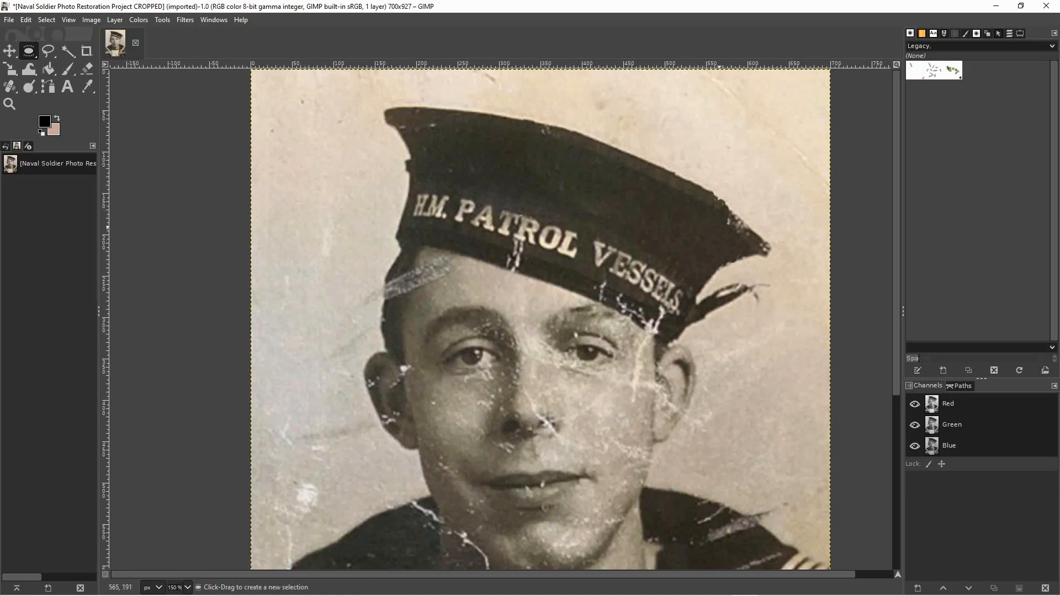
# Repair the speckled upper edge near the cap's right tip with elliptical patches copied from the adjacent rim.
pyautogui.moveTo(759, 228)
pyautogui.mouseDown()
pyautogui.moveTo(745, 256)
pyautogui.moveTo(750, 239)
pyautogui.mouseUp()
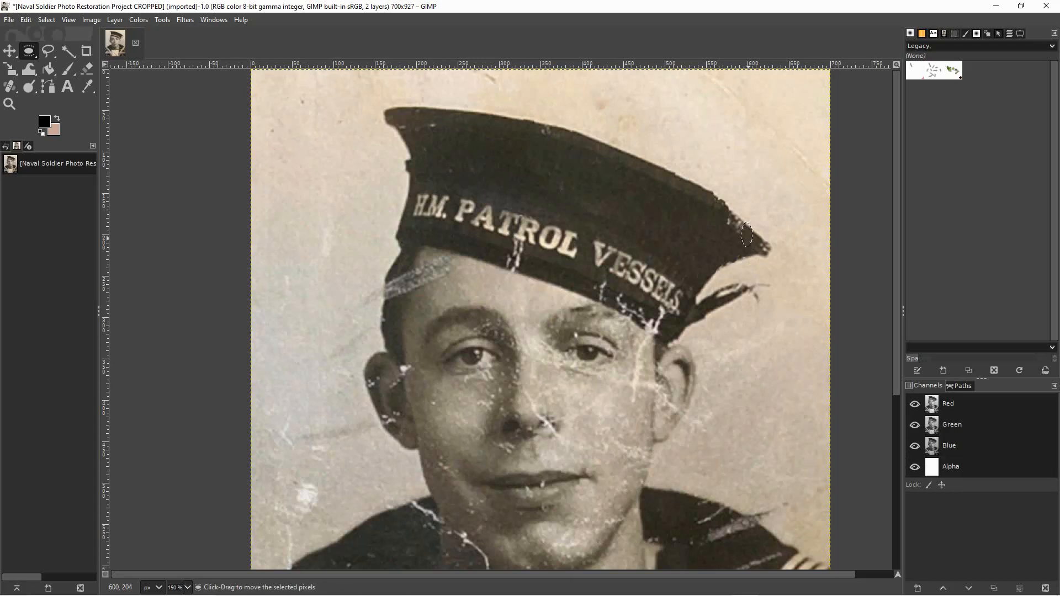
pyautogui.click(732, 241)
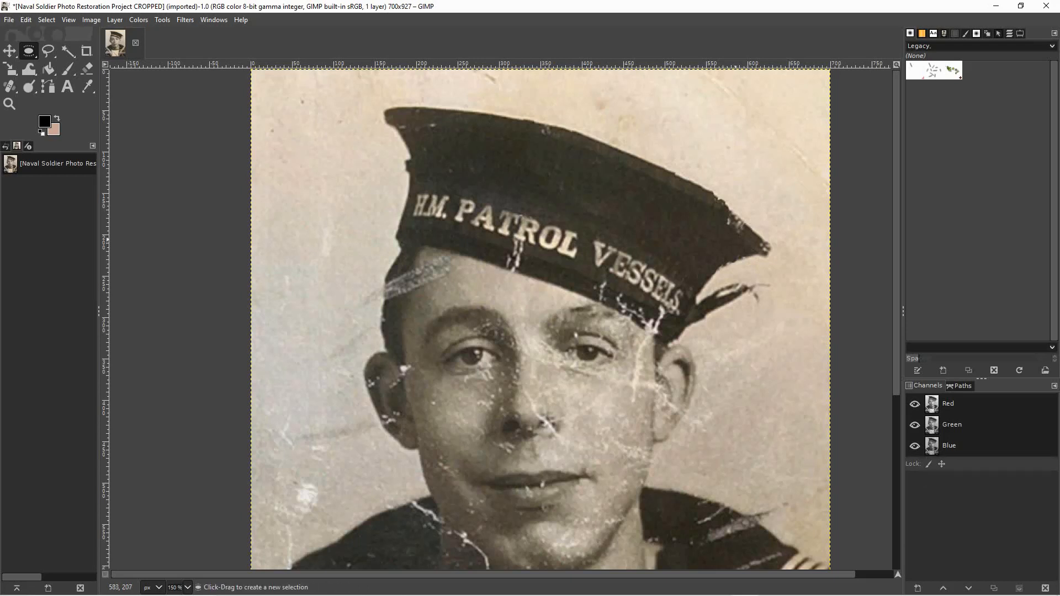
pyautogui.moveTo(750, 225)
pyautogui.mouseDown()
pyautogui.moveTo(735, 248)
pyautogui.moveTo(749, 244)
pyautogui.mouseUp()
pyautogui.moveTo(751, 238); pyautogui.dragTo(742, 231)
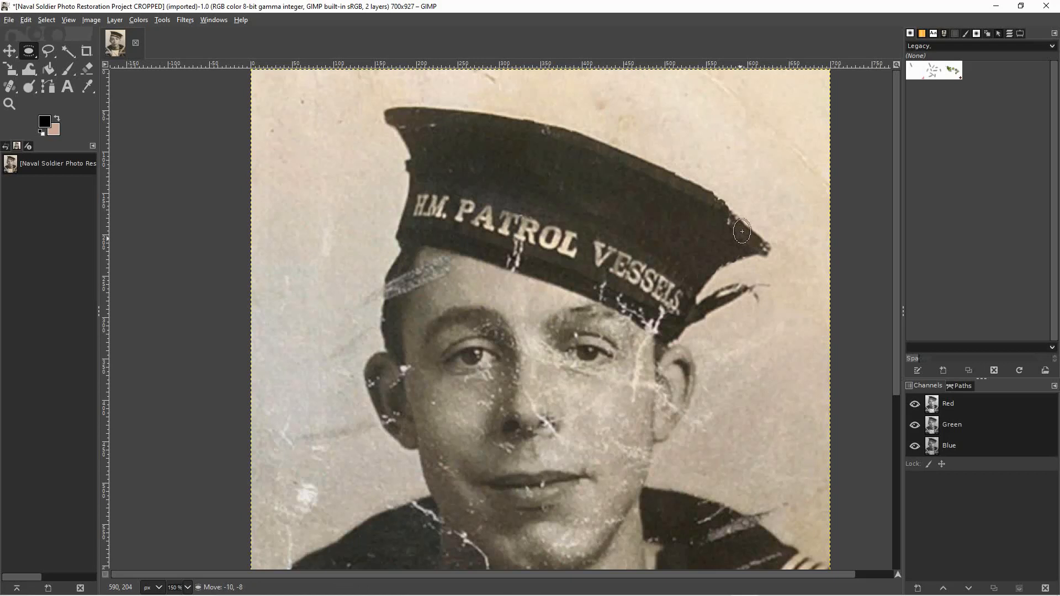
pyautogui.moveTo(742, 231); pyautogui.dragTo(742, 231)
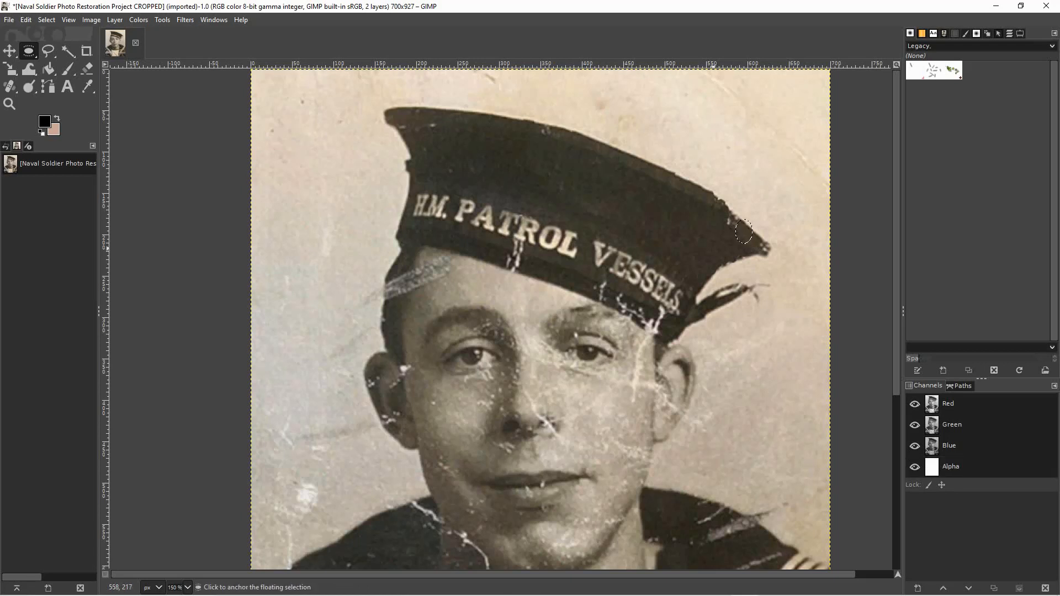
pyautogui.click(724, 238)
# Cover the remaining white speckles on the rim just before the cap's tip with two more small elliptical patches.
pyautogui.moveTo(744, 220)
pyautogui.mouseDown()
pyautogui.moveTo(760, 257)
pyautogui.moveTo(741, 231)
pyautogui.mouseUp()
pyautogui.click(697, 232)
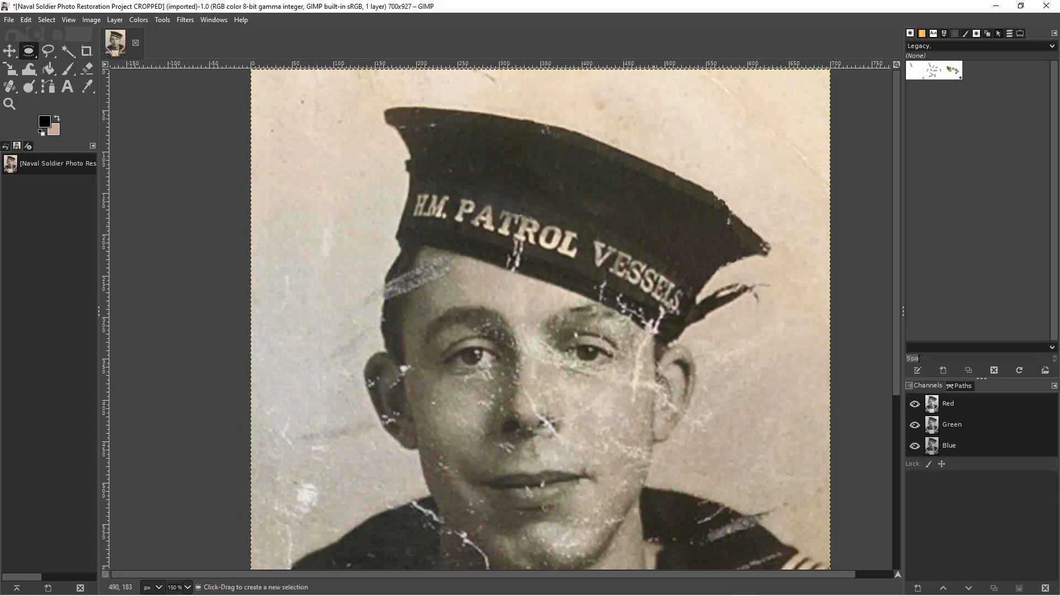
pyautogui.moveTo(737, 215)
pyautogui.mouseDown()
pyautogui.moveTo(764, 262)
pyautogui.moveTo(738, 233)
pyautogui.mouseUp()
pyautogui.click(682, 229)
# Copy a wide elliptical patch from the cap's upper rim and rotate it to follow the edge's downward slope.
pyautogui.moveTo(704, 177)
pyautogui.mouseDown()
pyautogui.moveTo(675, 213)
pyautogui.moveTo(659, 210)
pyautogui.moveTo(685, 188)
pyautogui.moveTo(702, 196)
pyautogui.mouseUp()
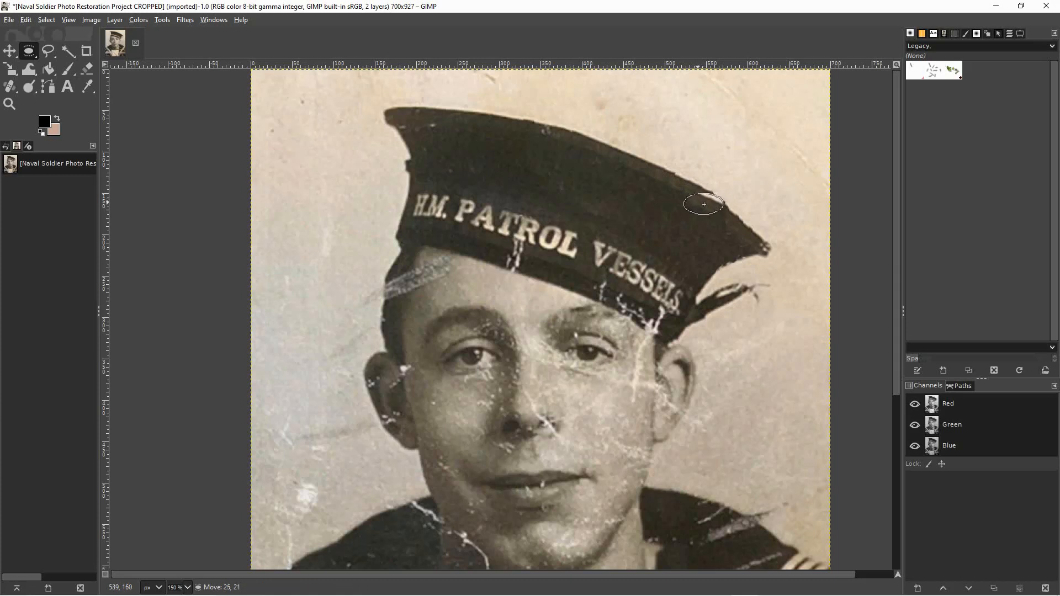
pyautogui.moveTo(704, 205); pyautogui.dragTo(704, 205)
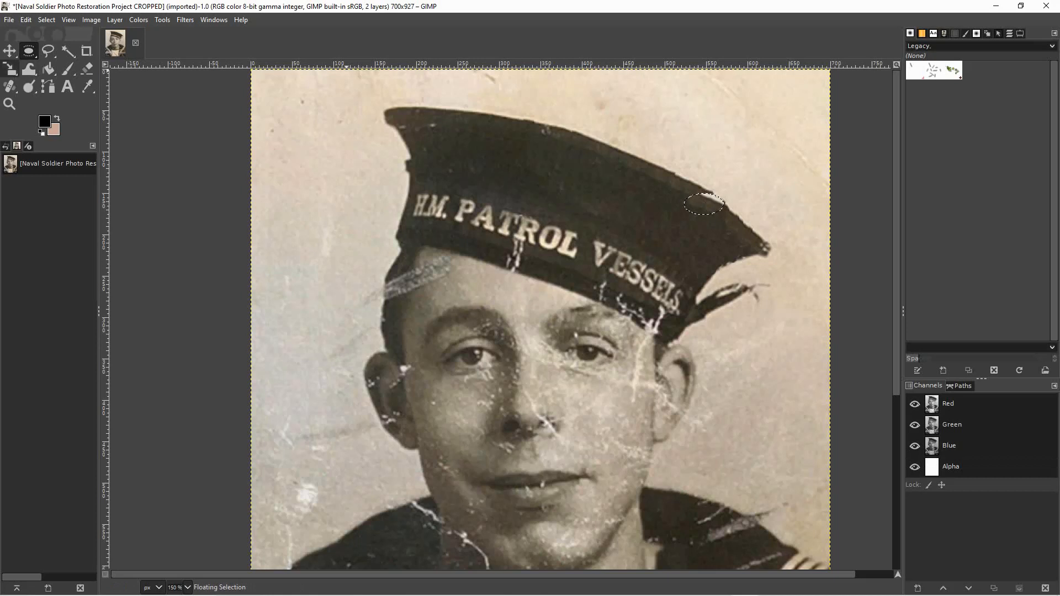
pyautogui.click(10, 69)
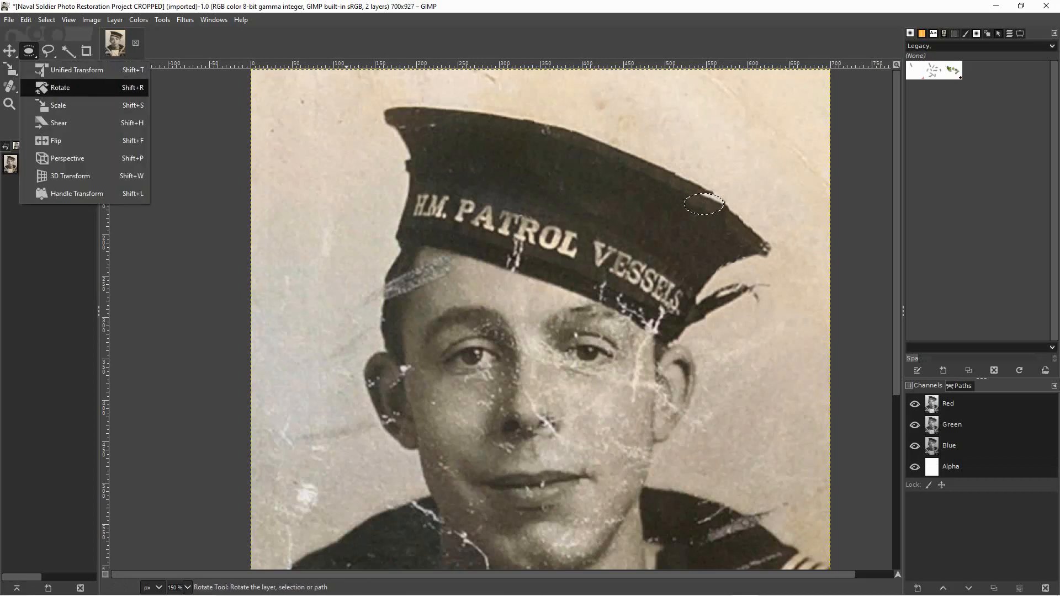
pyautogui.click(61, 87)
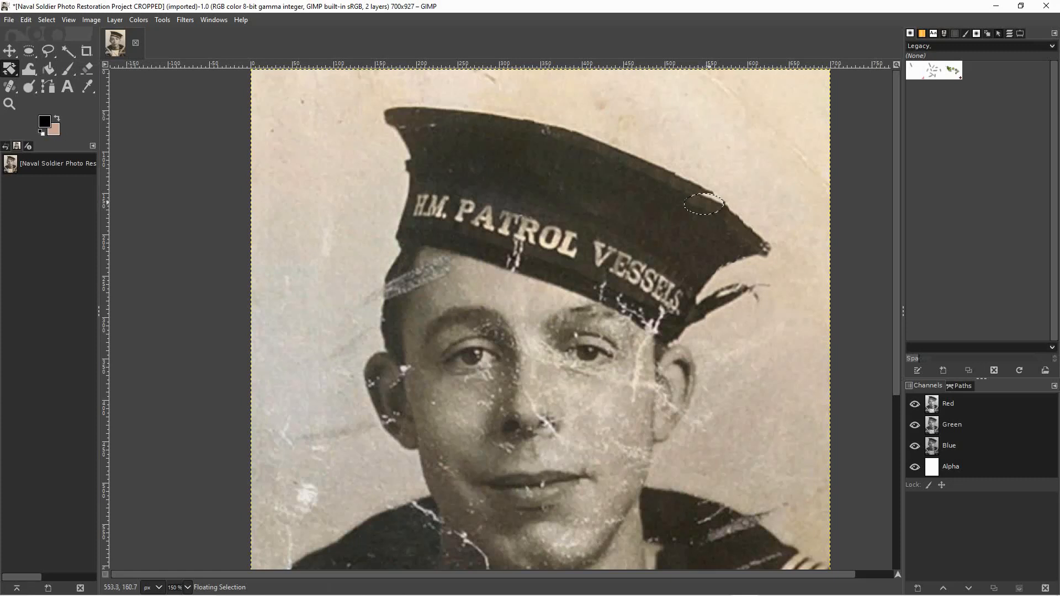
pyautogui.moveTo(709, 202); pyautogui.dragTo(712, 203)
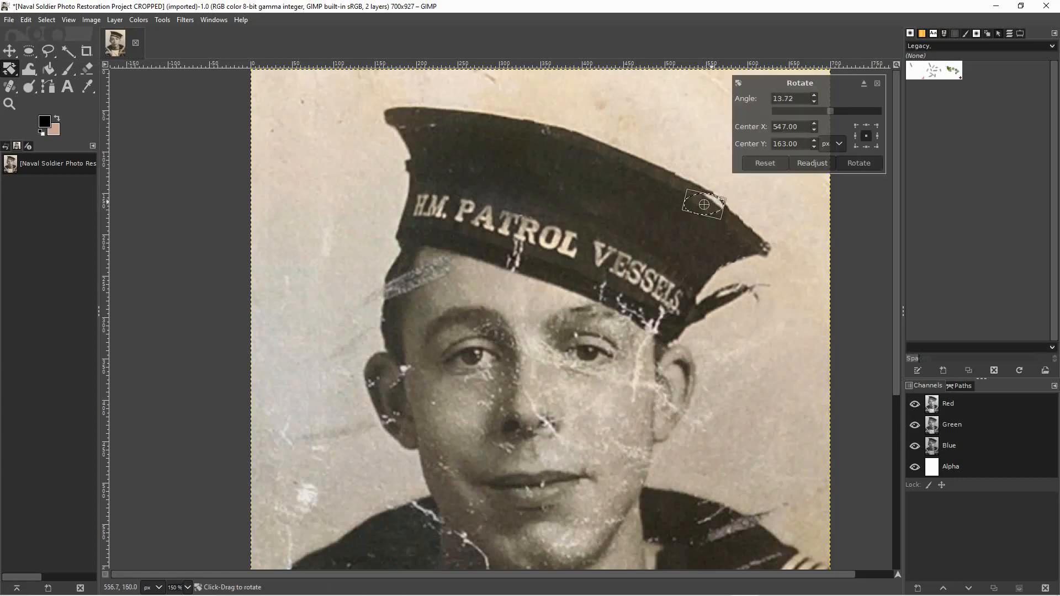
pyautogui.moveTo(694, 208); pyautogui.dragTo(700, 206)
pyautogui.click(859, 163)
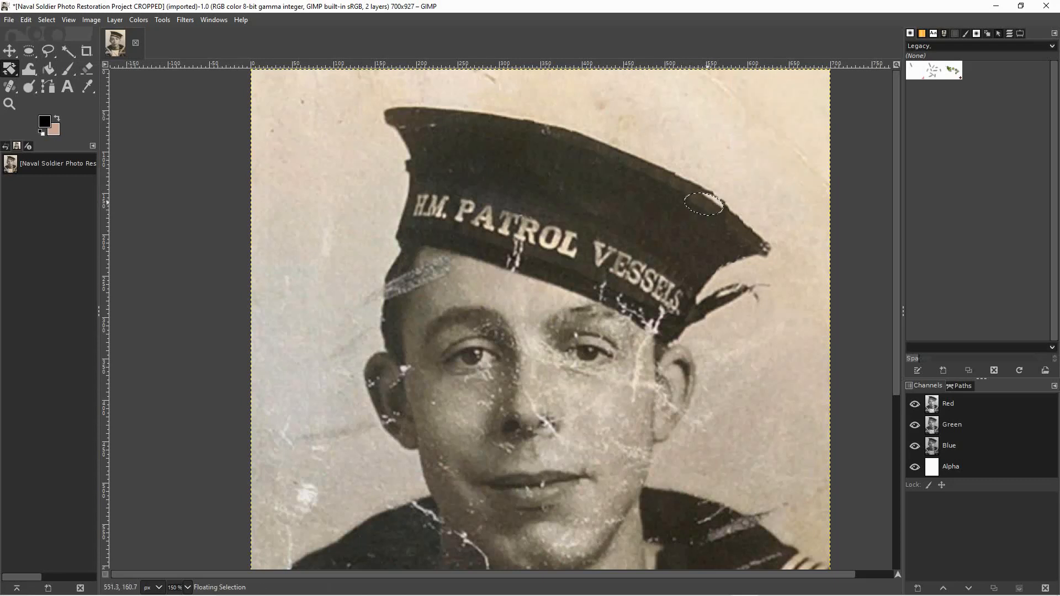
pyautogui.click(708, 204)
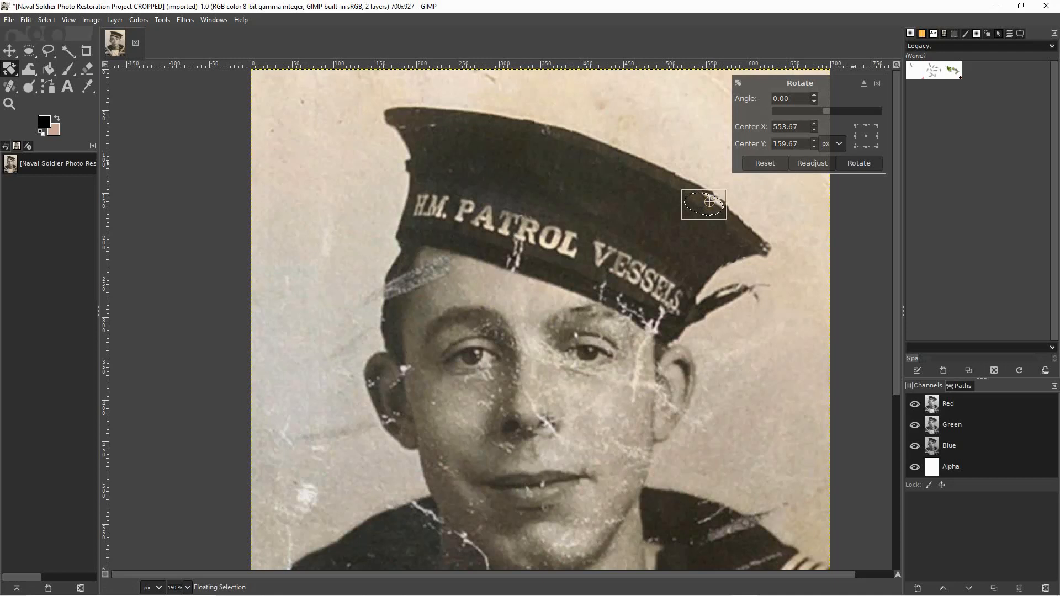
pyautogui.click(859, 163)
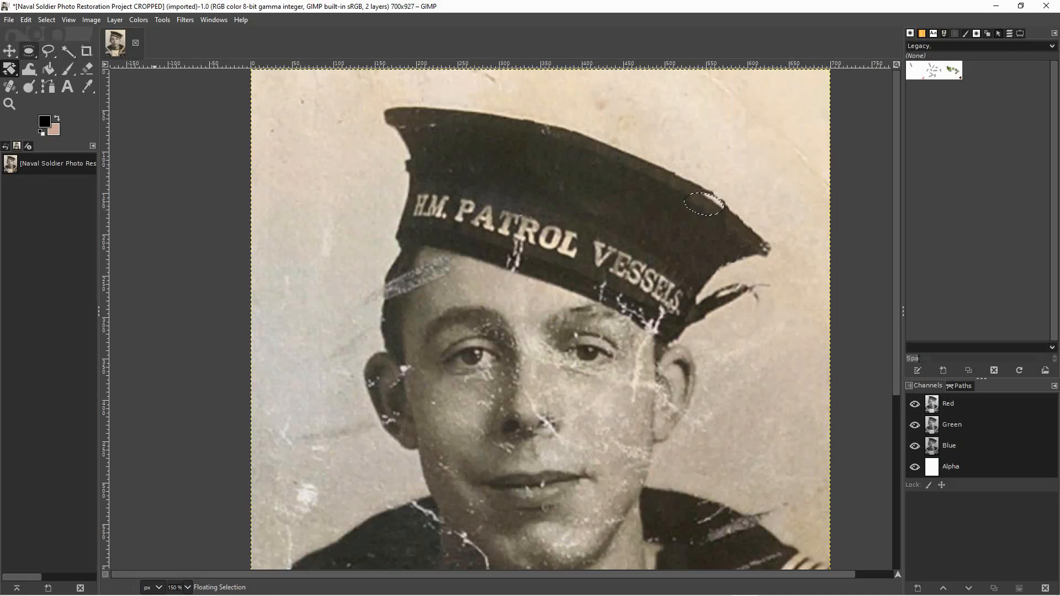
# Move the rotated patch onto the upper rim so it lines up with the cap's edge, and anchor it.
pyautogui.press('m')
pyautogui.moveTo(704, 204); pyautogui.dragTo(707, 204)
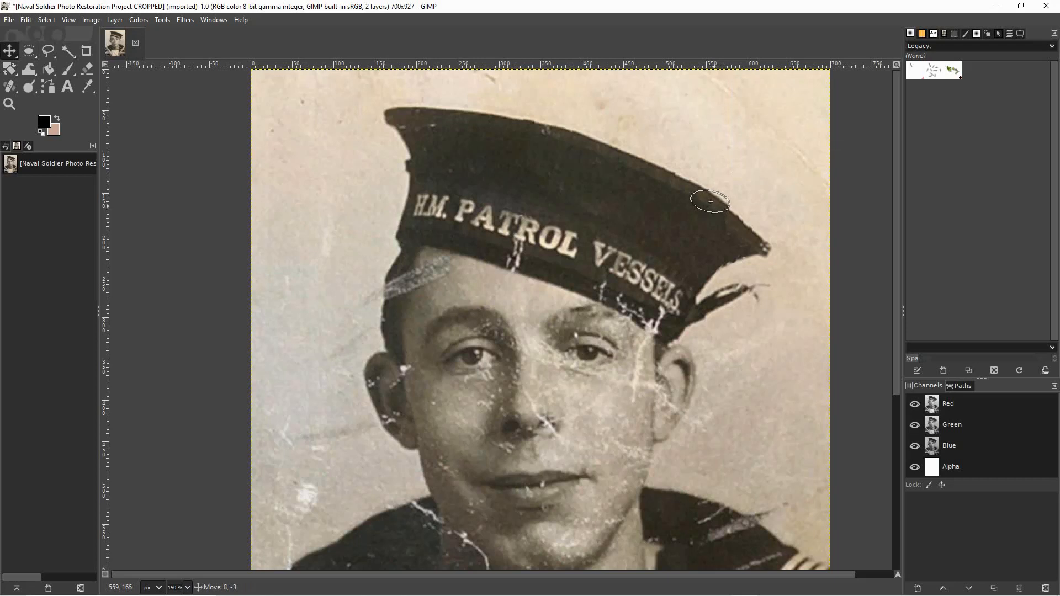
pyautogui.moveTo(711, 201); pyautogui.dragTo(711, 202)
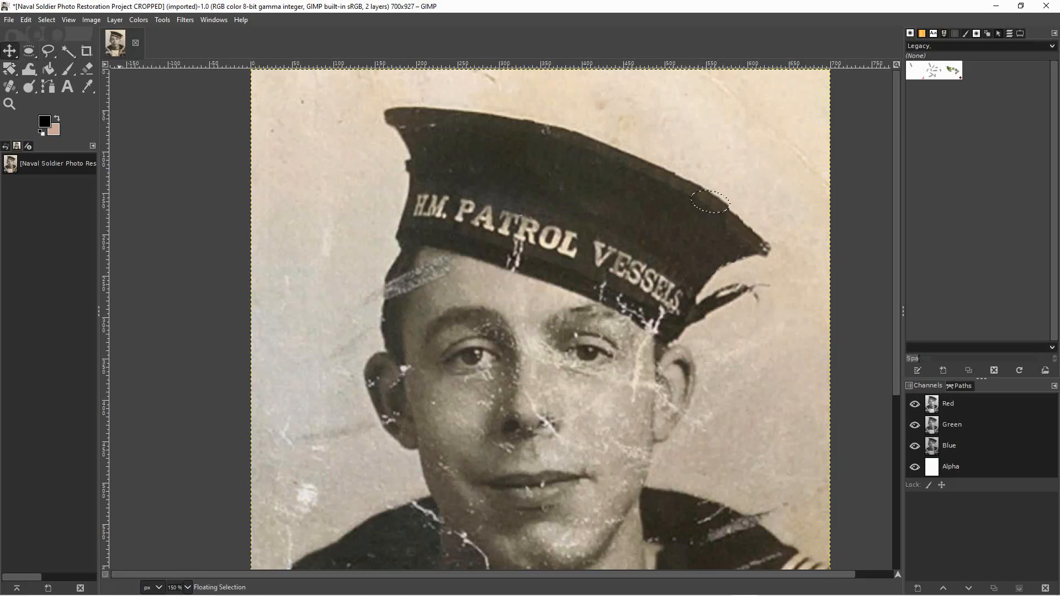
pyautogui.click(29, 50)
pyautogui.click(614, 216)
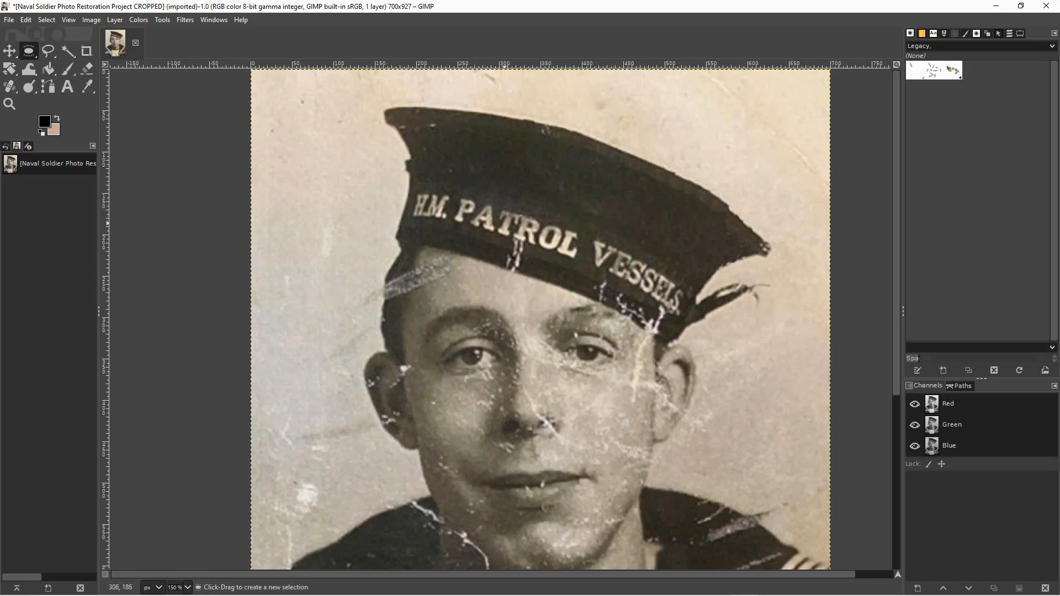
# Smooth the rim between the rotated patch and the cap's right tip with three small elliptical patches copied from the adjacent edge.
pyautogui.moveTo(717, 187); pyautogui.dragTo(705, 222)
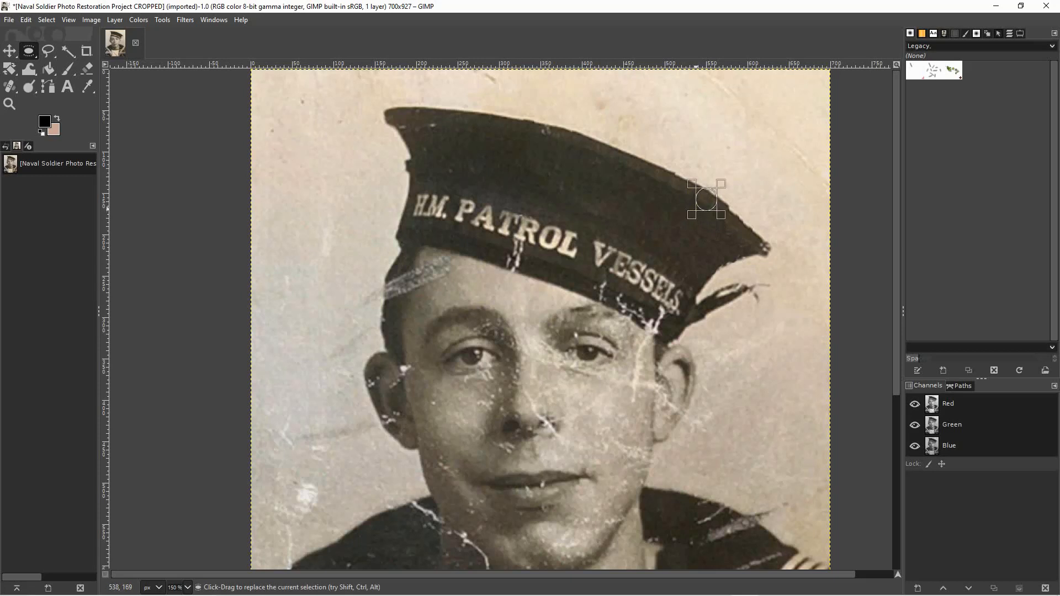
pyautogui.moveTo(707, 200); pyautogui.dragTo(726, 212)
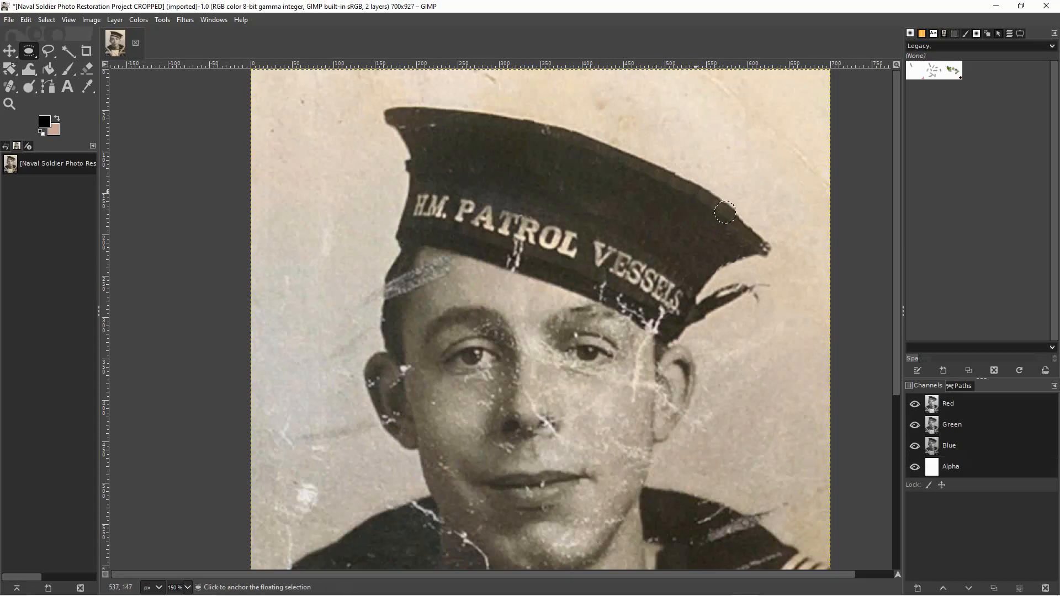
pyautogui.click(725, 213)
pyautogui.moveTo(705, 175); pyautogui.dragTo(724, 214)
pyautogui.click(670, 225)
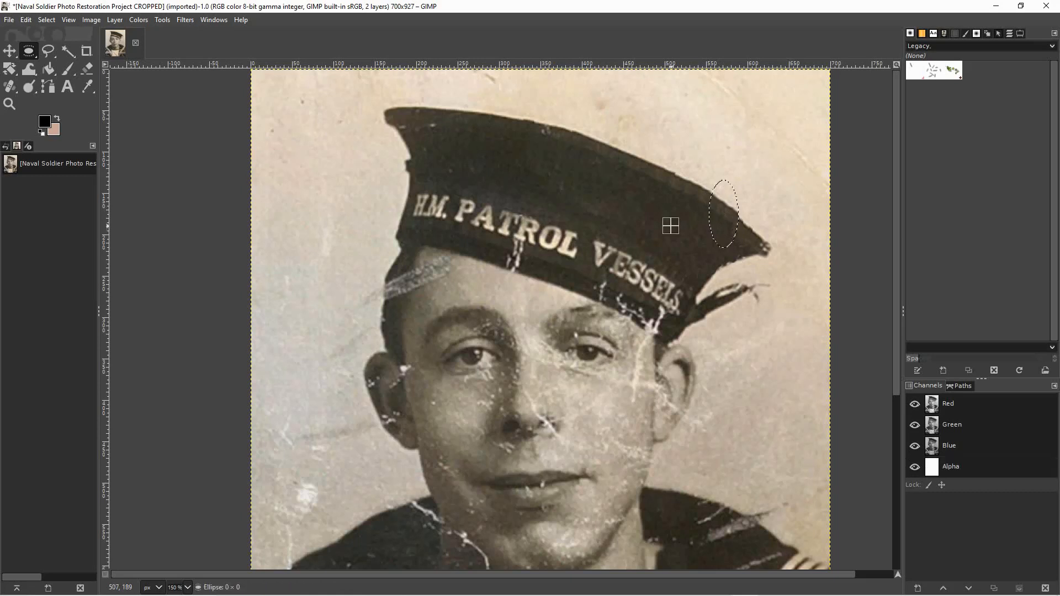
pyautogui.moveTo(708, 184); pyautogui.dragTo(733, 221)
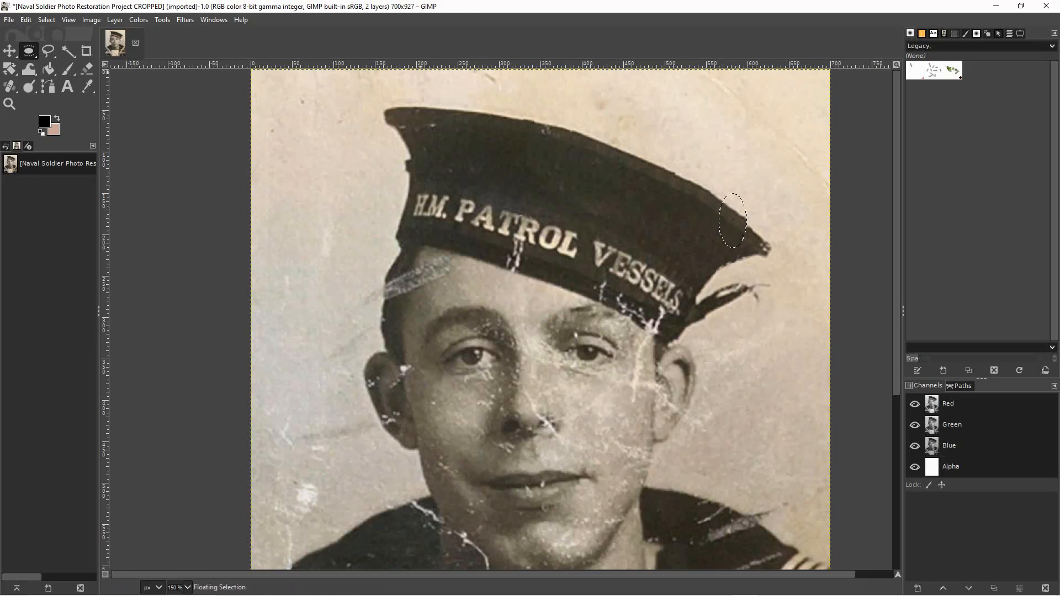
# Try to rotate the tall floating rim patch by about -5 degrees around a center shifted to X 598.
pyautogui.hotkey('shift', 't')
pyautogui.moveTo(736, 229); pyautogui.dragTo(738, 229)
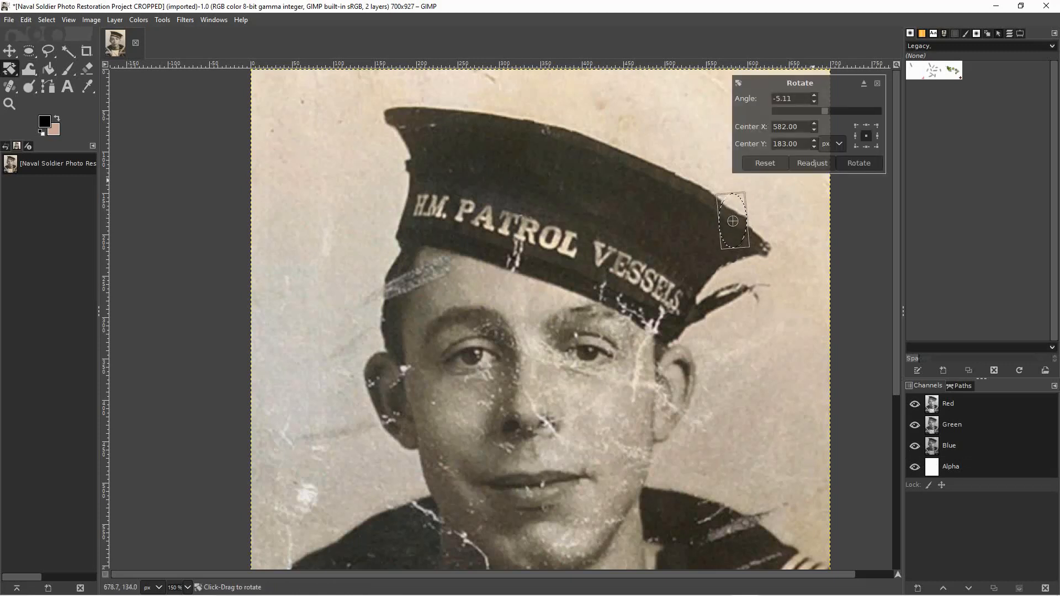
pyautogui.click(814, 130)
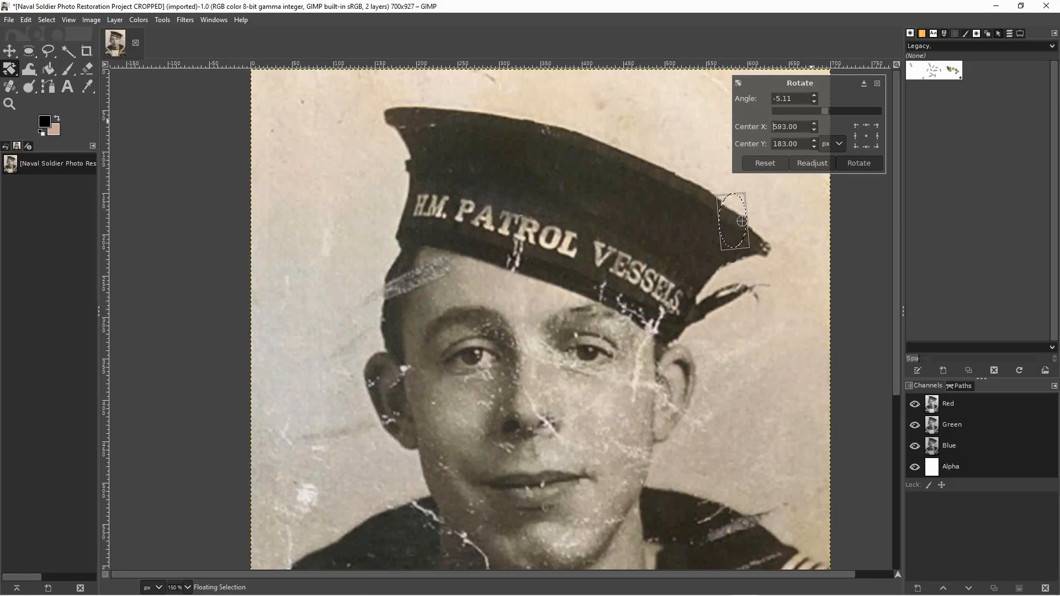
pyautogui.press('Up')
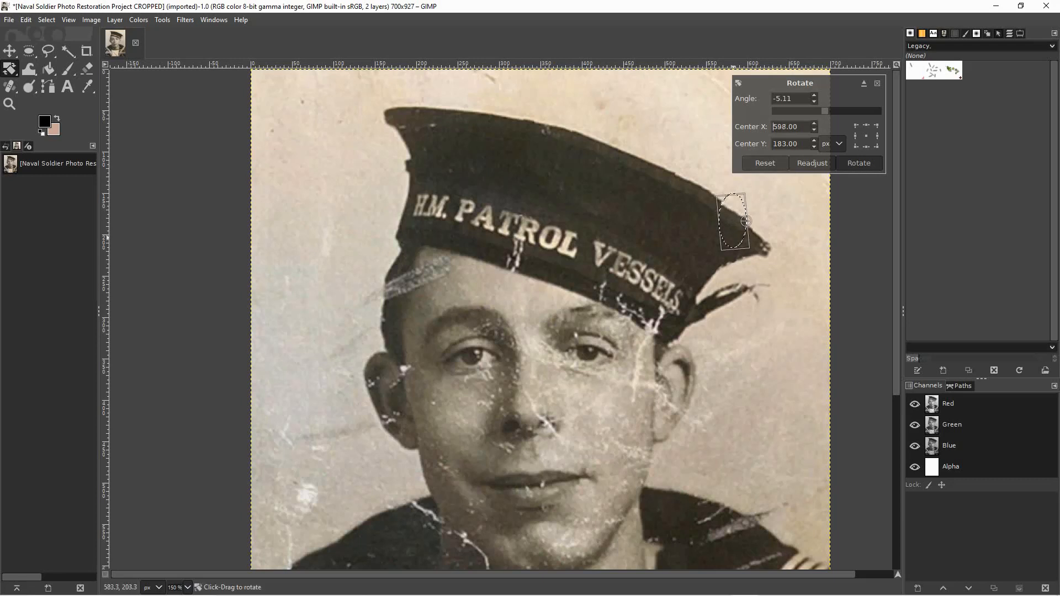
pyautogui.moveTo(743, 222); pyautogui.dragTo(737, 225)
pyautogui.press('Return')
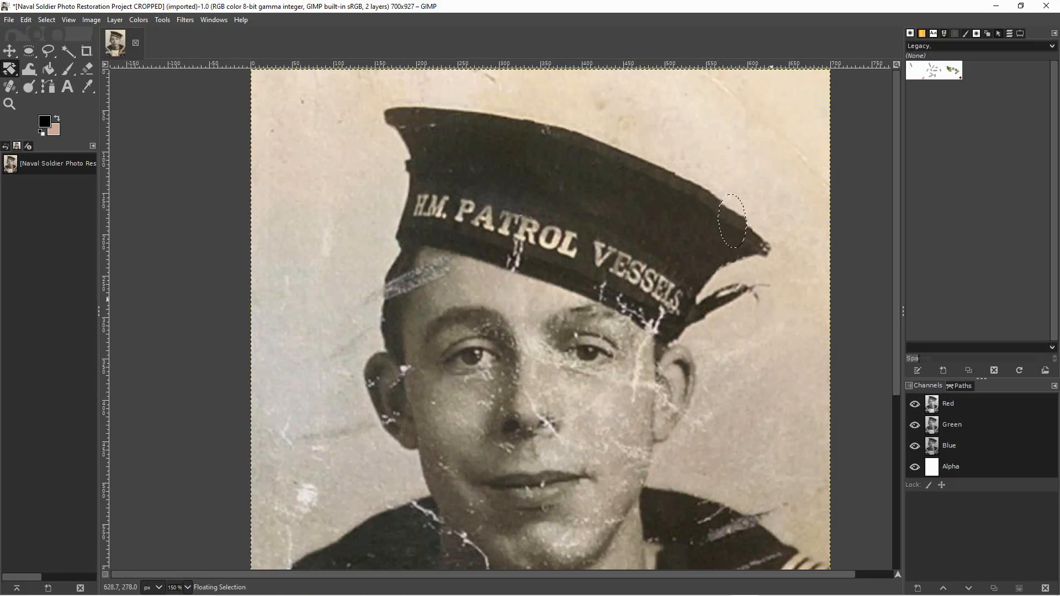
pyautogui.hotkey('ctrl', 'h')
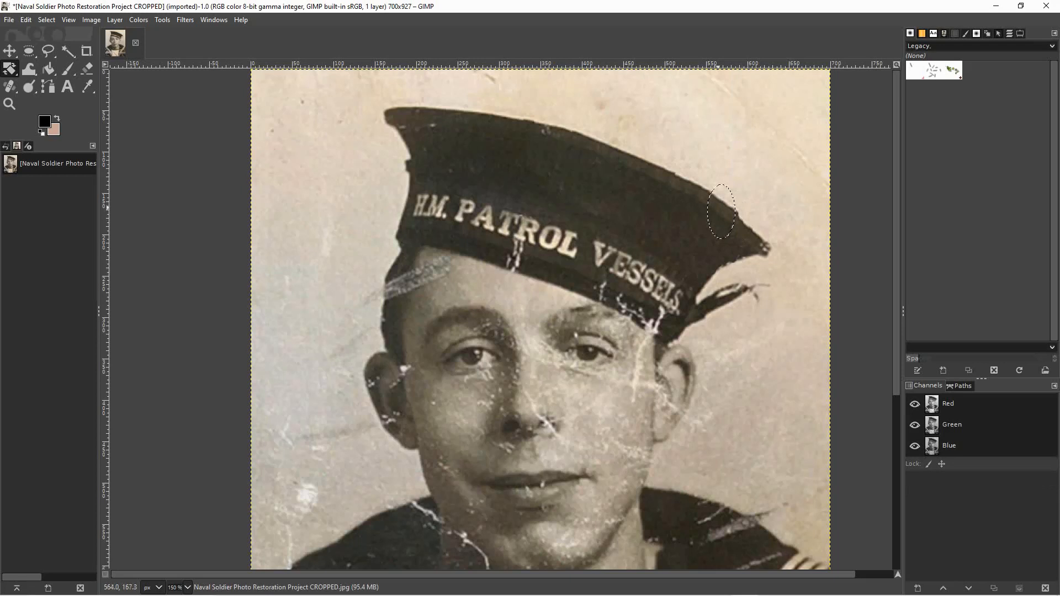
# Rebuild the sloping rim toward the cap's right tip with three tall, unrotated elliptical patches copied from the neighbouring edge.
pyautogui.click(29, 51)
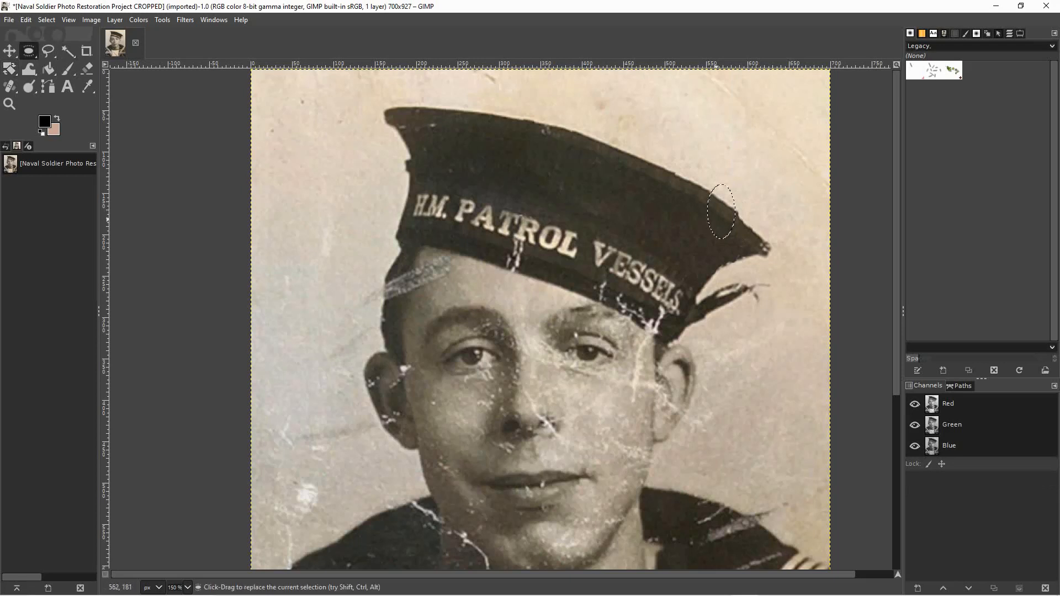
pyautogui.moveTo(721, 211); pyautogui.dragTo(729, 218)
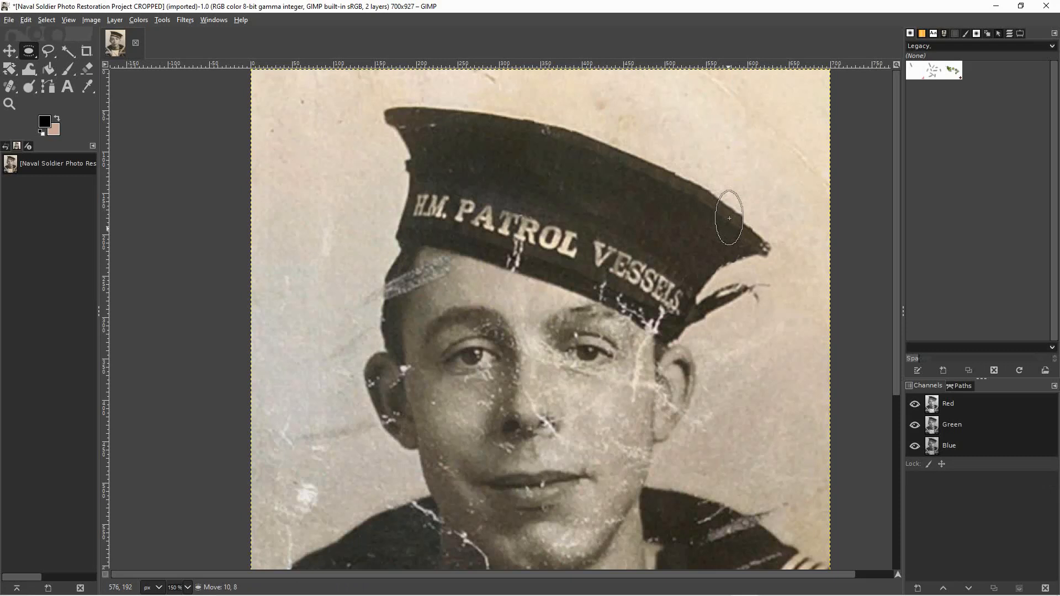
pyautogui.click(694, 221)
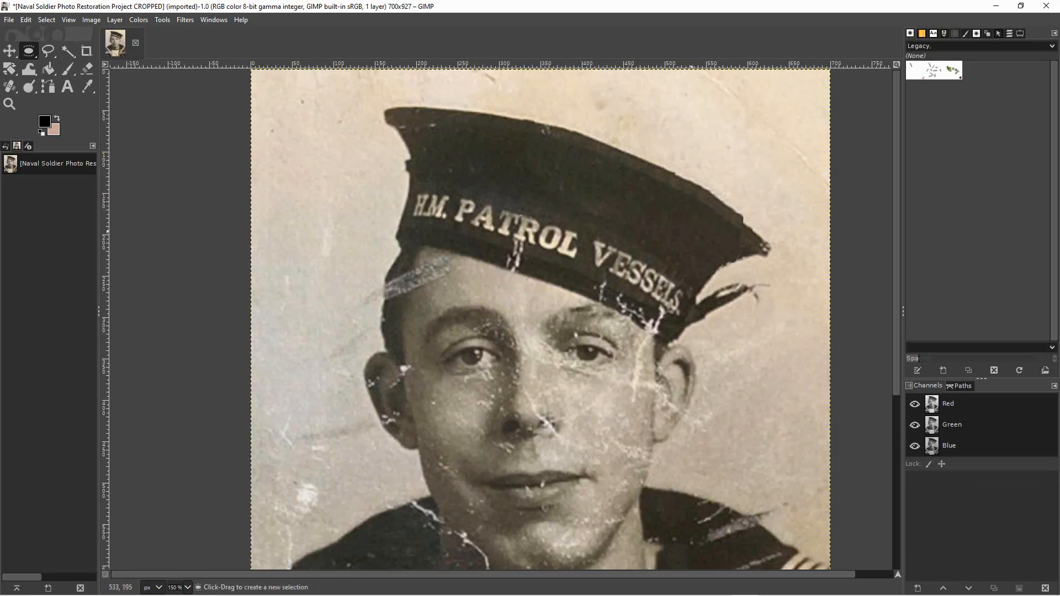
pyautogui.moveTo(722, 190); pyautogui.dragTo(739, 231)
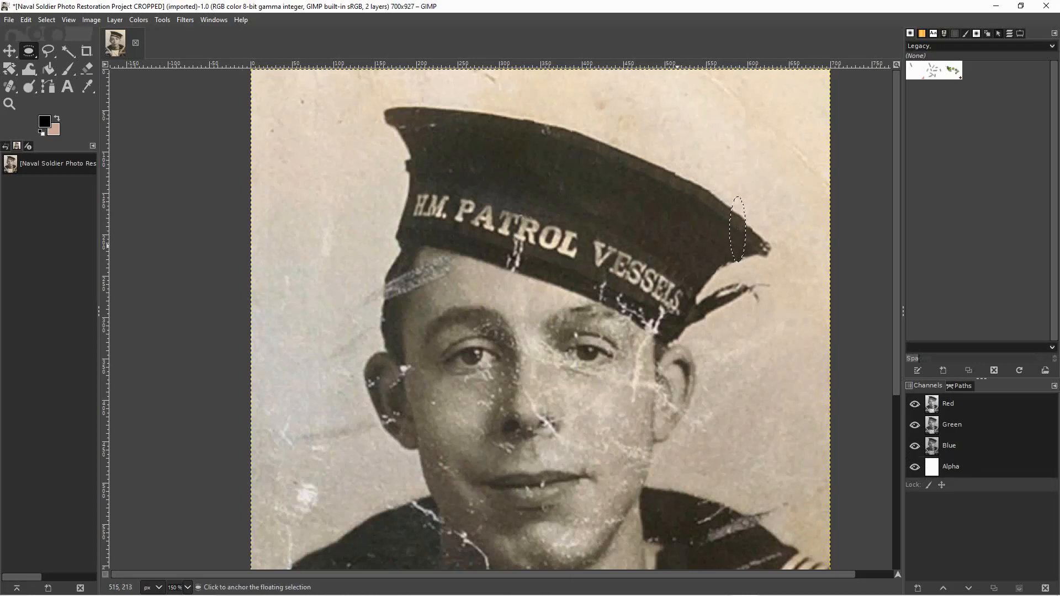
pyautogui.click(672, 249)
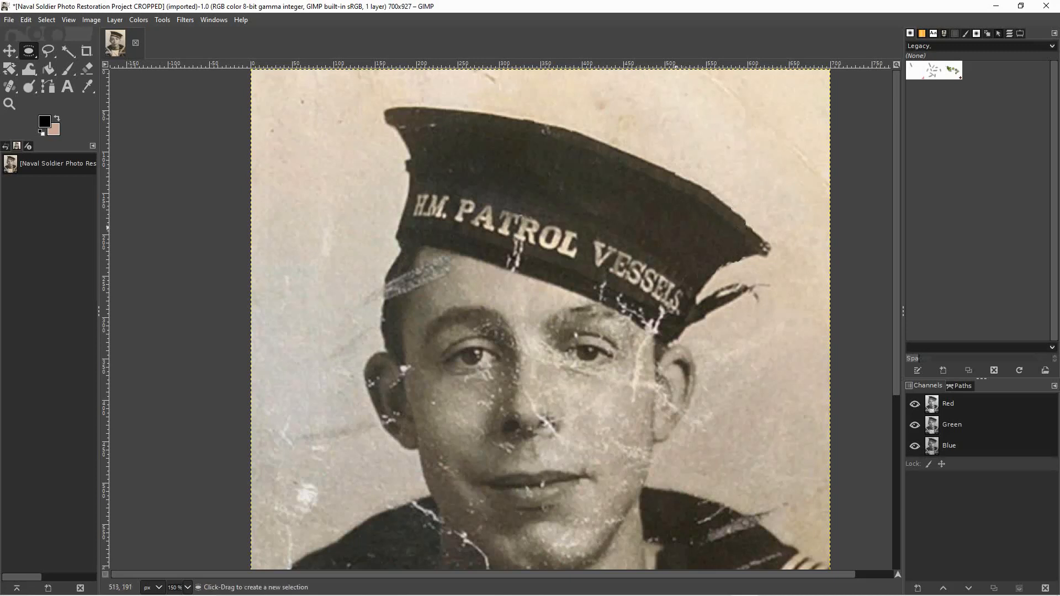
pyautogui.moveTo(713, 184); pyautogui.dragTo(747, 240)
pyautogui.click(708, 238)
# Clean the lower edge of the cap's right tip with a wide, flat elliptical patch of background and anchor it.
pyautogui.moveTo(730, 265); pyautogui.dragTo(767, 261)
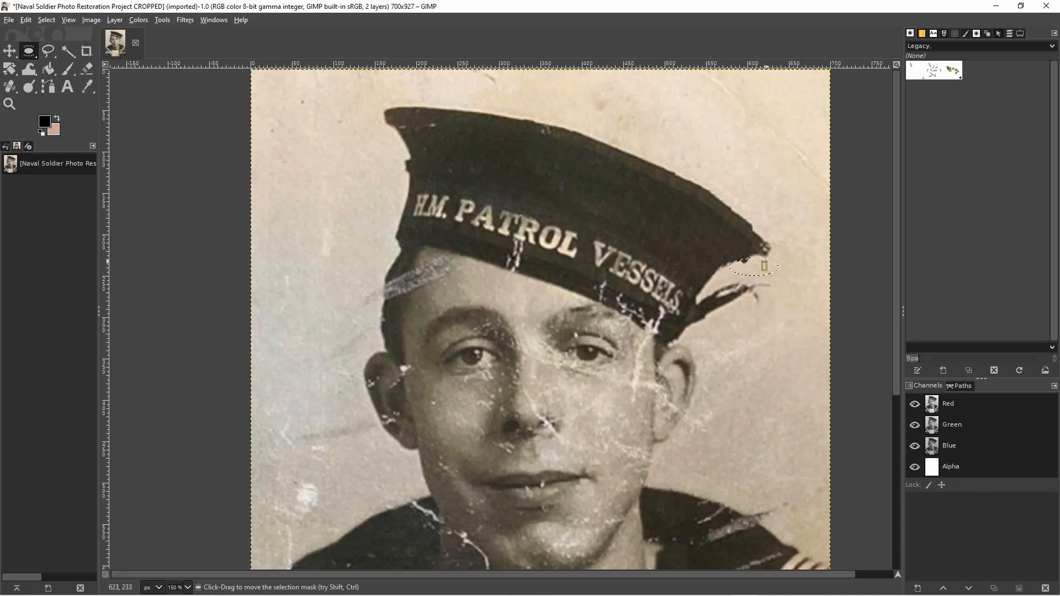
pyautogui.hotkey('ctrl', 'z')
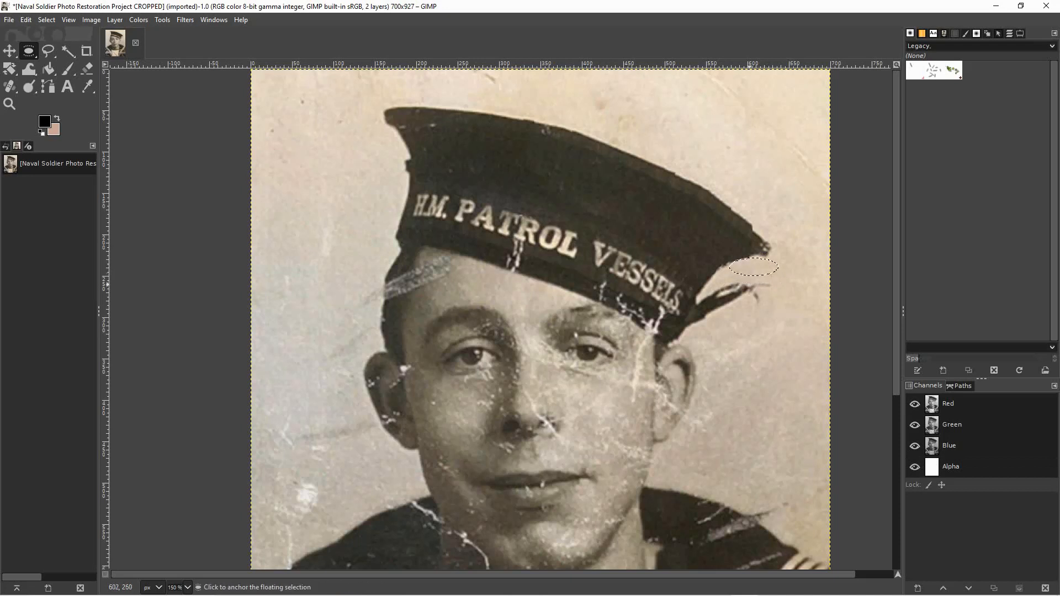
pyautogui.click(768, 302)
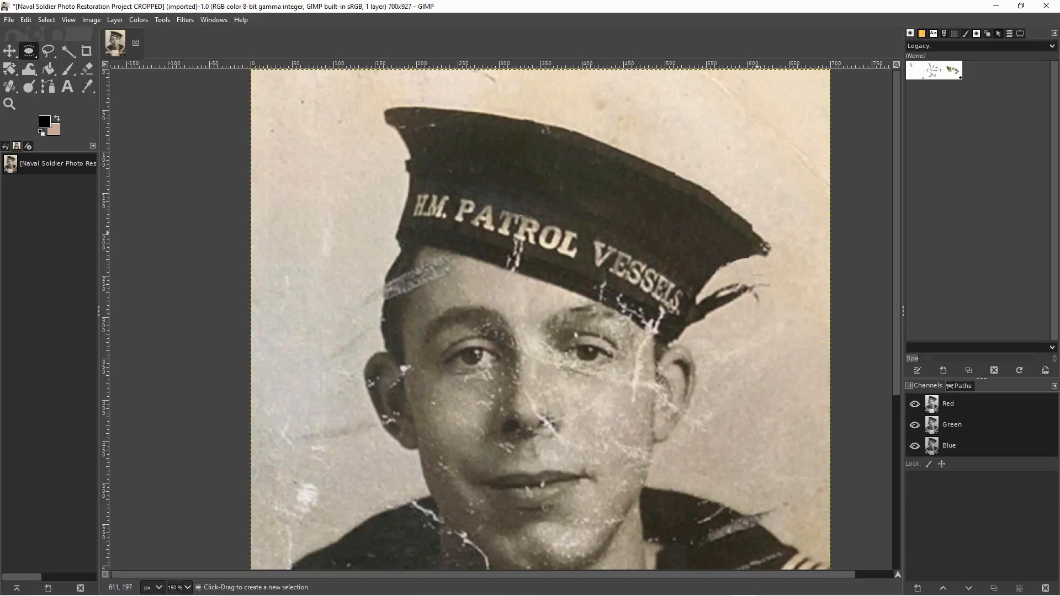
# Extend the repaired rim with a small elliptical patch and cover the speckled right tip with a narrow vertical one.
pyautogui.moveTo(747, 209); pyautogui.dragTo(718, 235)
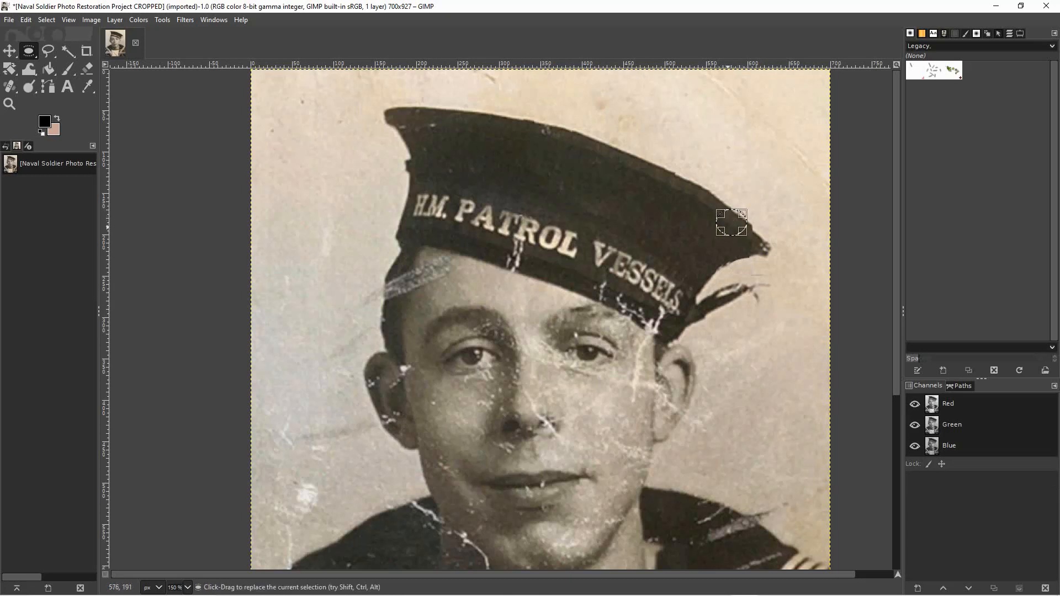
pyautogui.moveTo(729, 227); pyautogui.dragTo(743, 238)
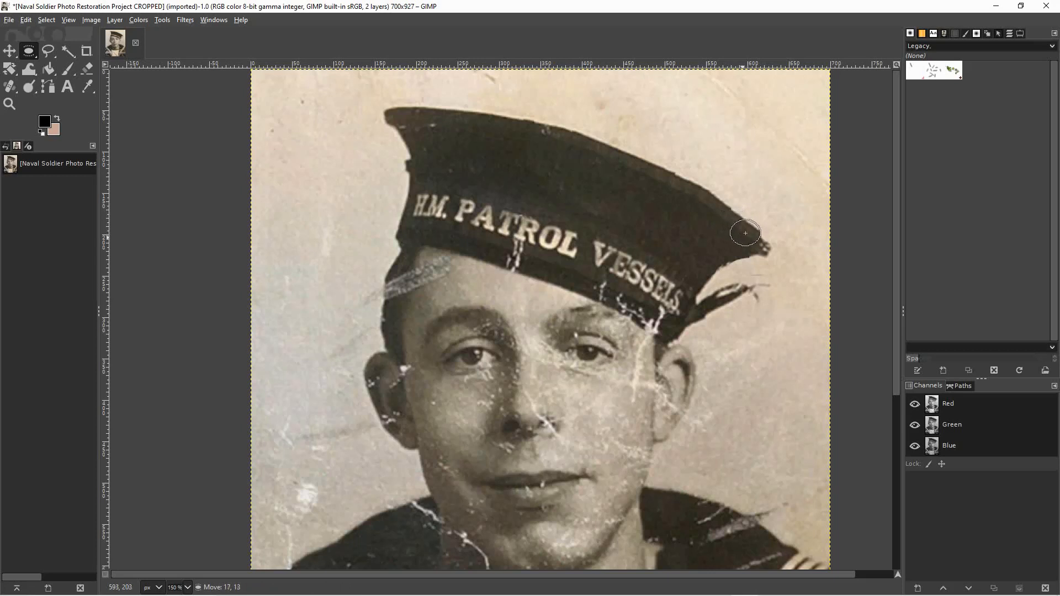
pyautogui.click(748, 284)
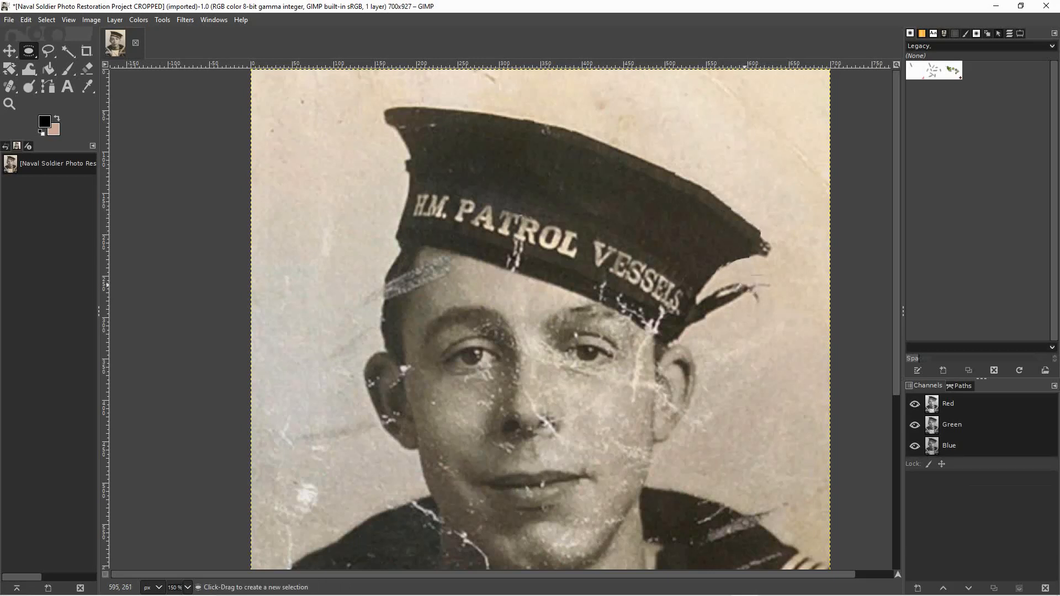
pyautogui.moveTo(745, 214); pyautogui.dragTo(765, 247)
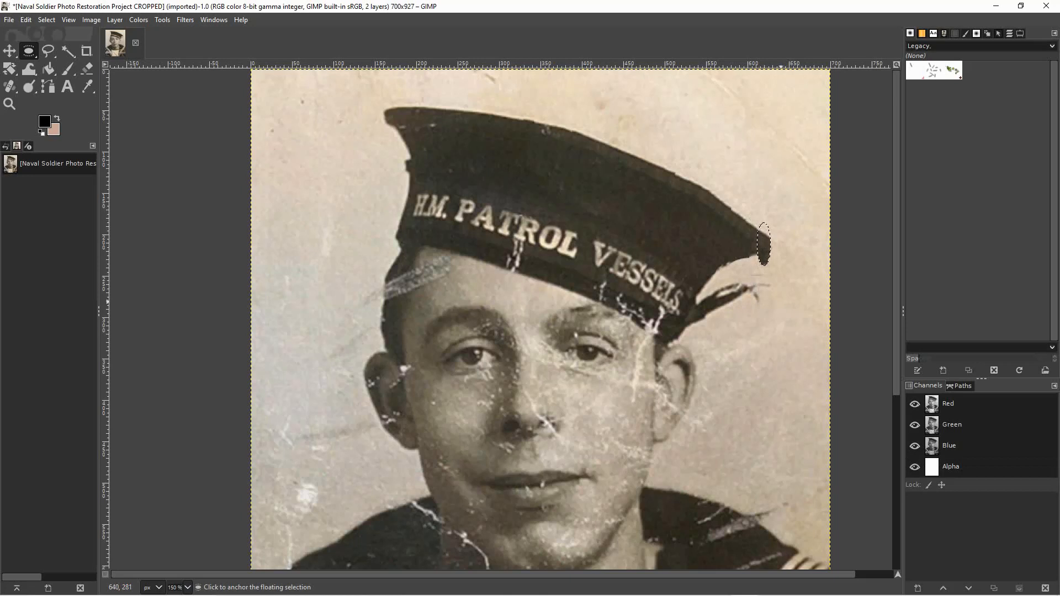
# Duplicate the portrait into a separate image.
pyautogui.hotkey('ctrl', 'd')
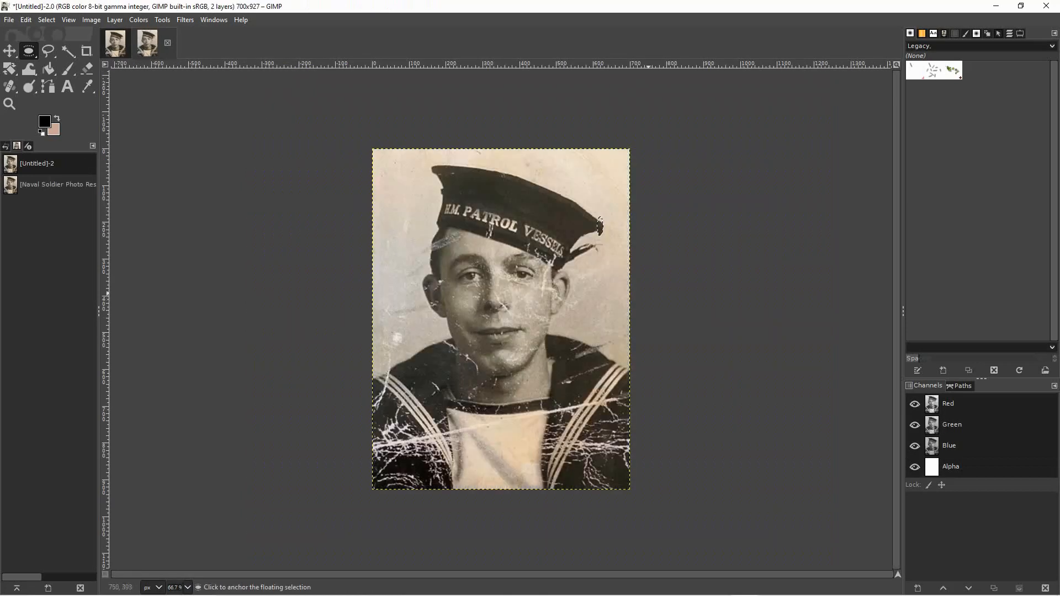
pyautogui.hotkey('alt', 'e')
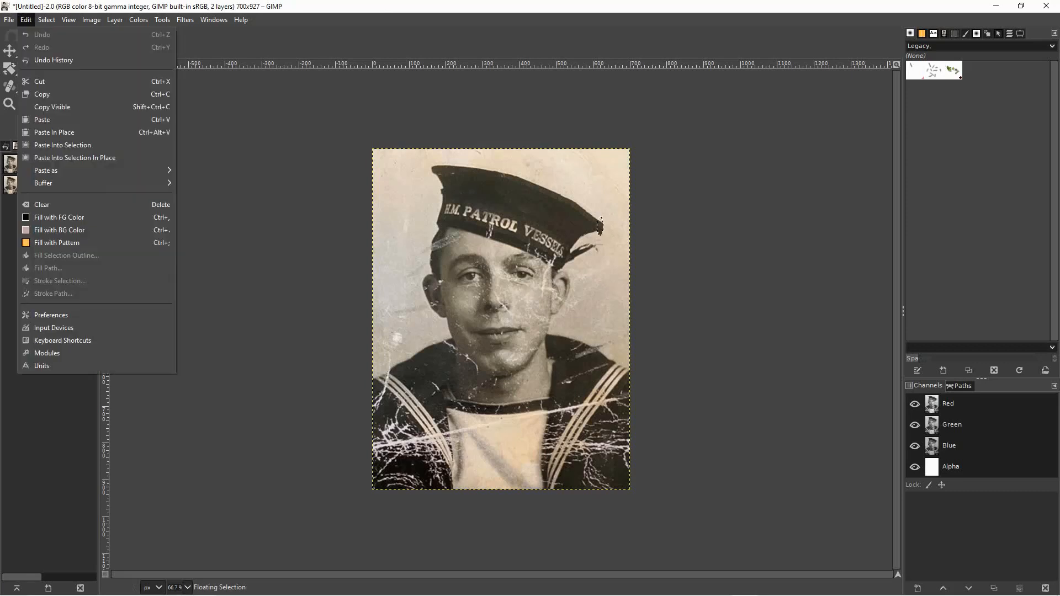
pyautogui.press('Escape')
pyautogui.hotkey('alt', 'e')
pyautogui.press('Escape')
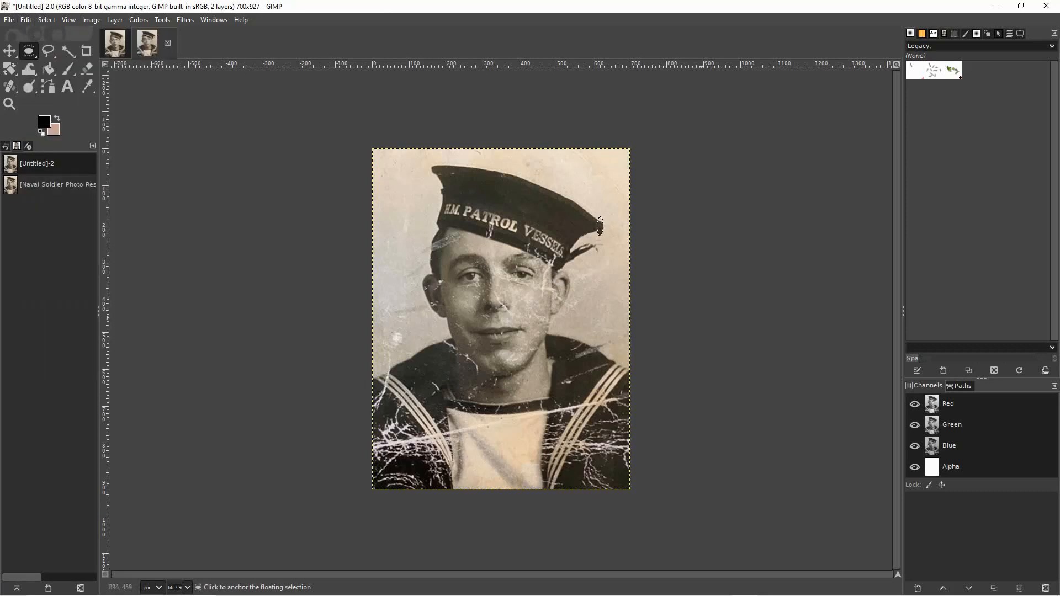
# Nudge the floating patch on the cap's right tip slightly left and anchor it.
pyautogui.press('z')
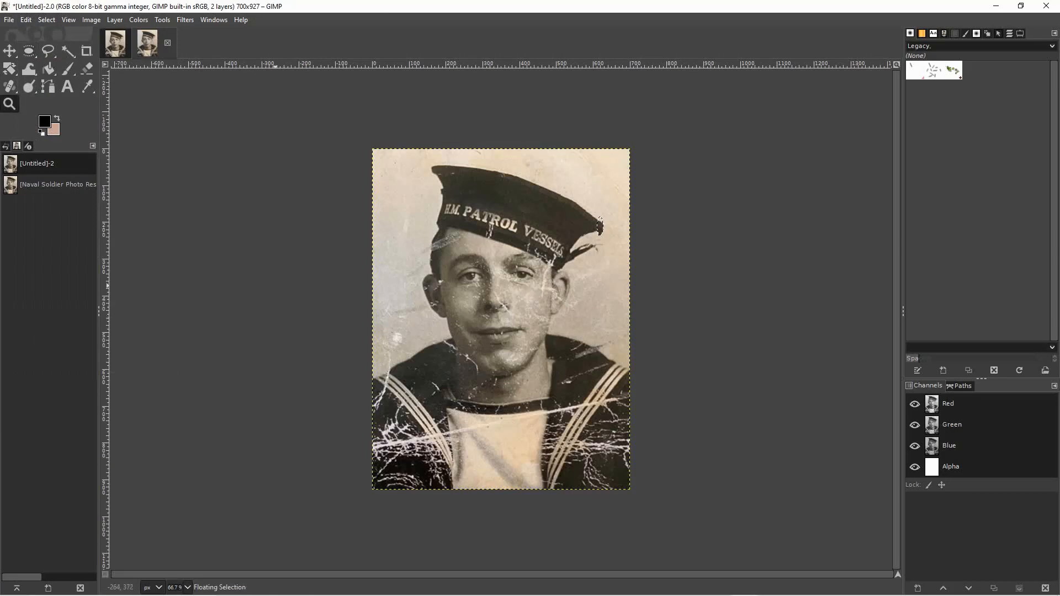
pyautogui.click(275, 285)
pyautogui.click(275, 285)
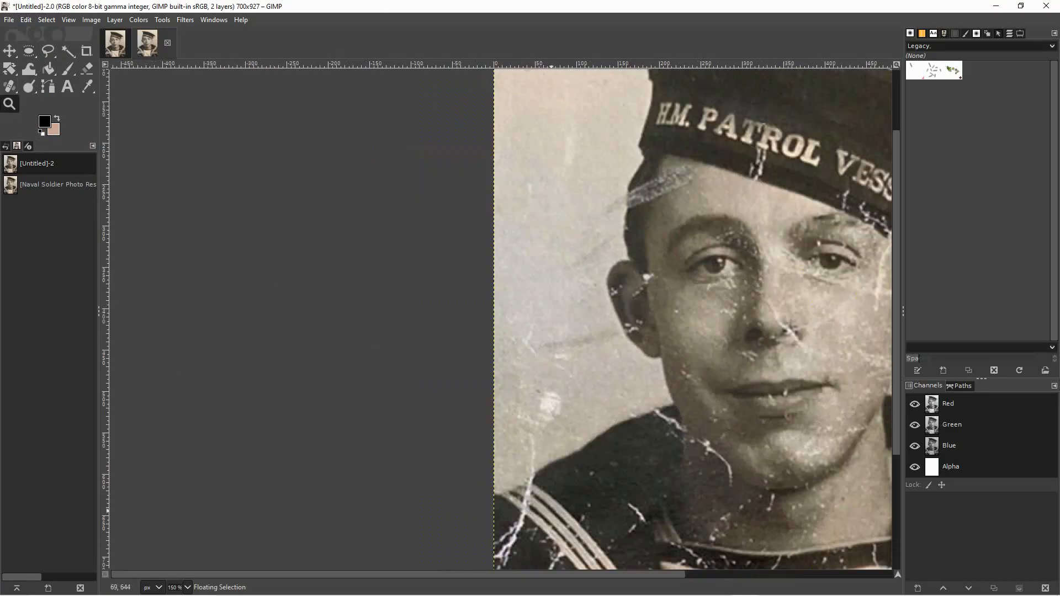
pyautogui.moveTo(568, 575); pyautogui.dragTo(647, 575)
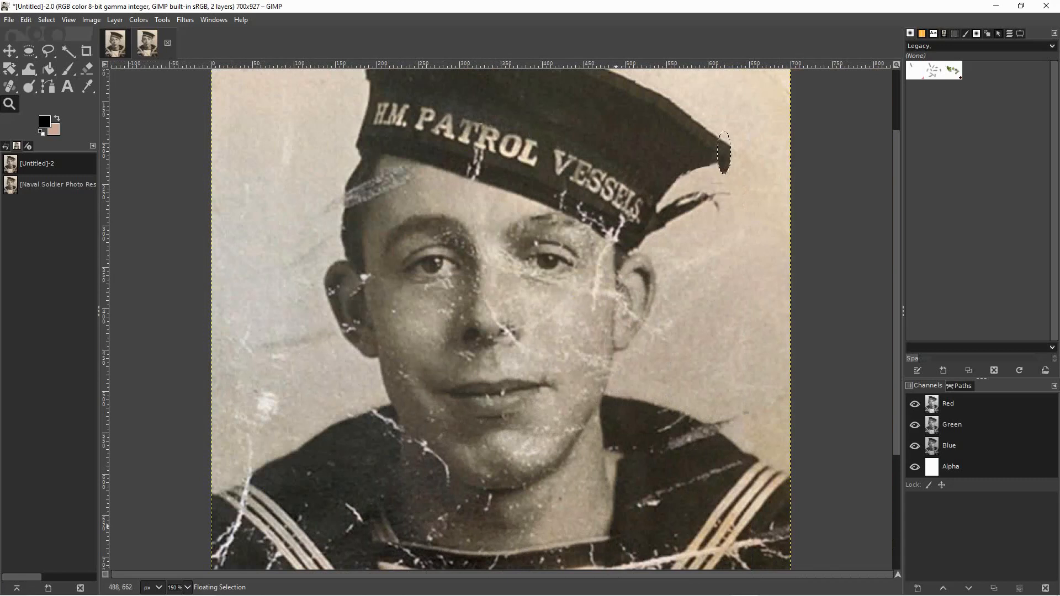
pyautogui.keyDown('ctrl'); pyautogui.click(739, 325); pyautogui.keyUp('ctrl')
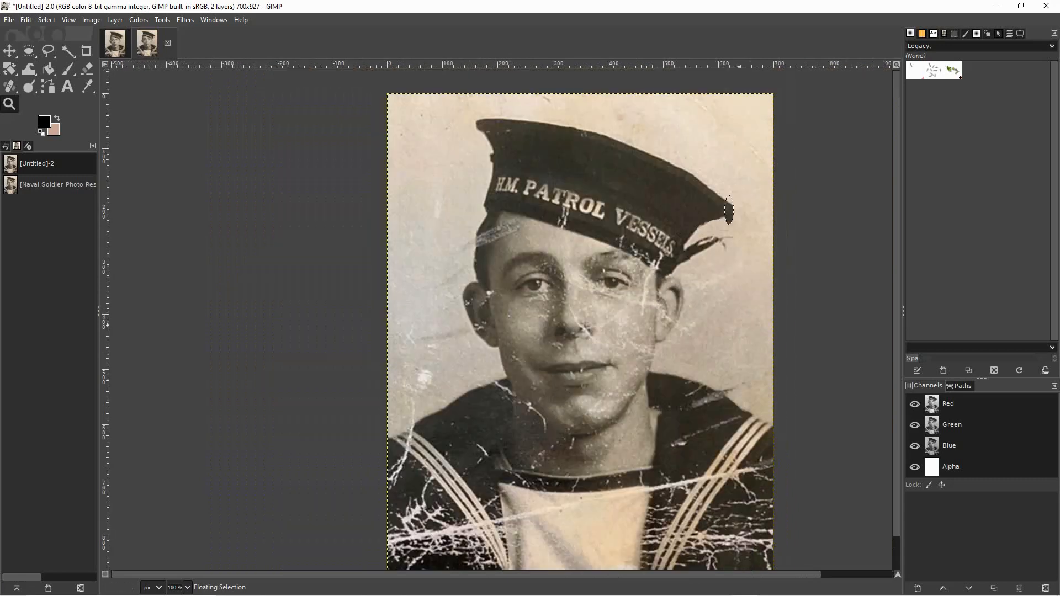
pyautogui.keyDown('ctrl'); pyautogui.click(729, 211); pyautogui.keyUp('ctrl')
pyautogui.keyDown('ctrl'); pyautogui.click(729, 210); pyautogui.keyUp('ctrl')
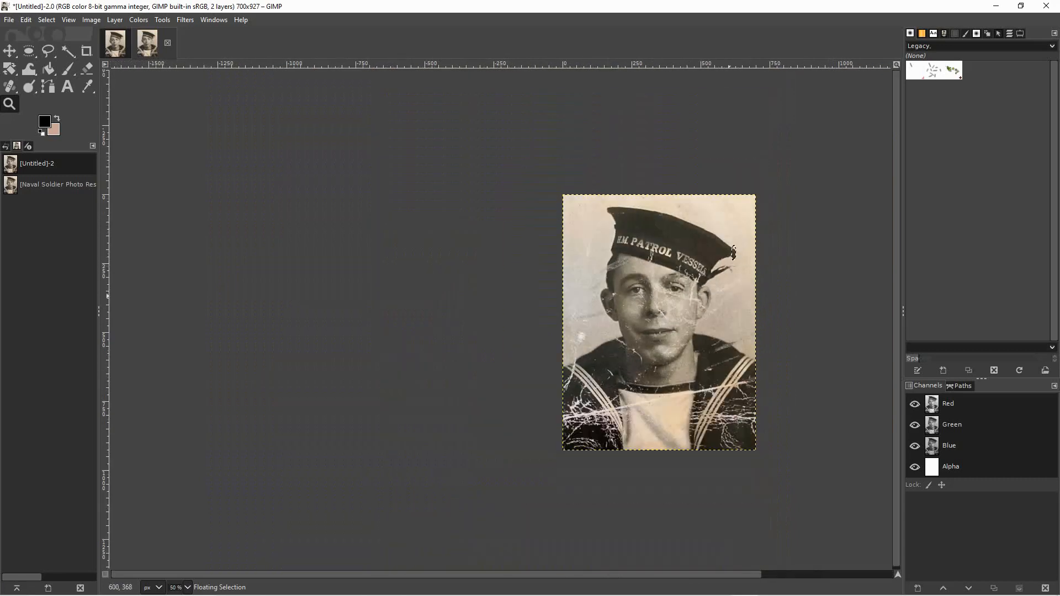
pyautogui.click(734, 253)
pyautogui.click(734, 253)
pyautogui.click(734, 253)
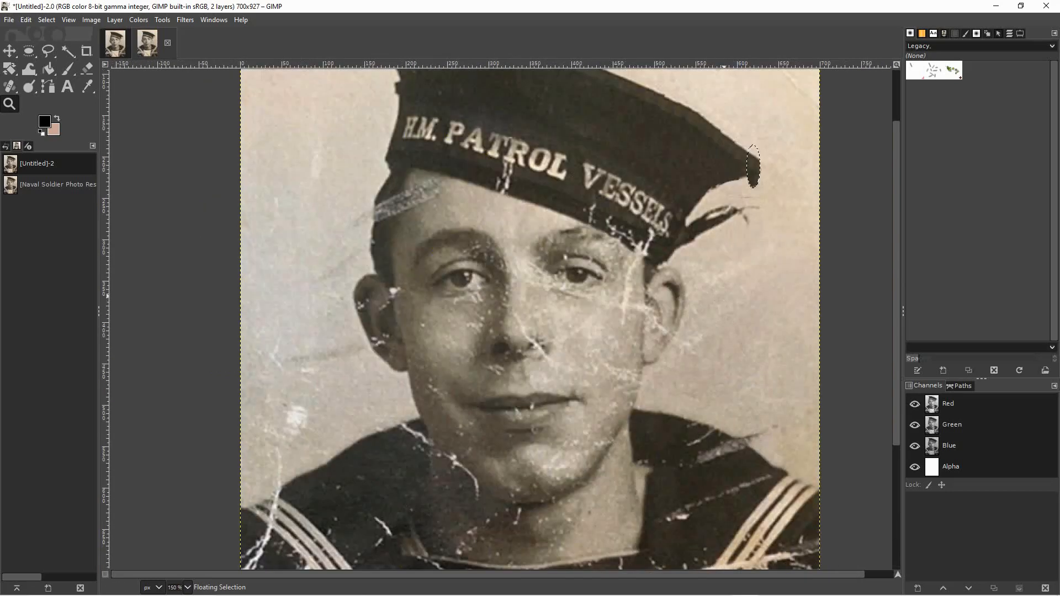
pyautogui.click(724, 296)
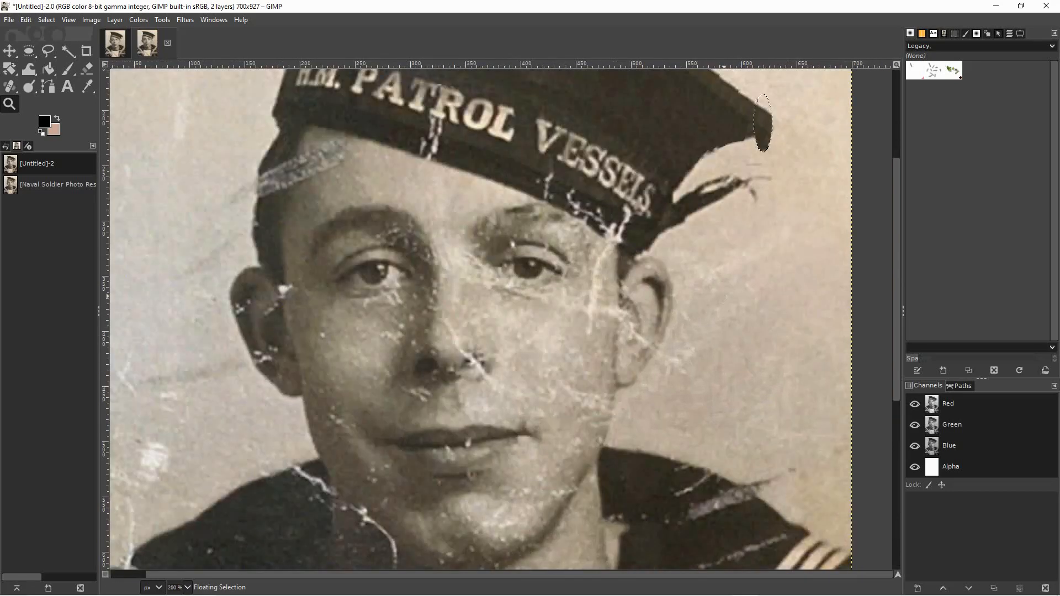
pyautogui.press('m')
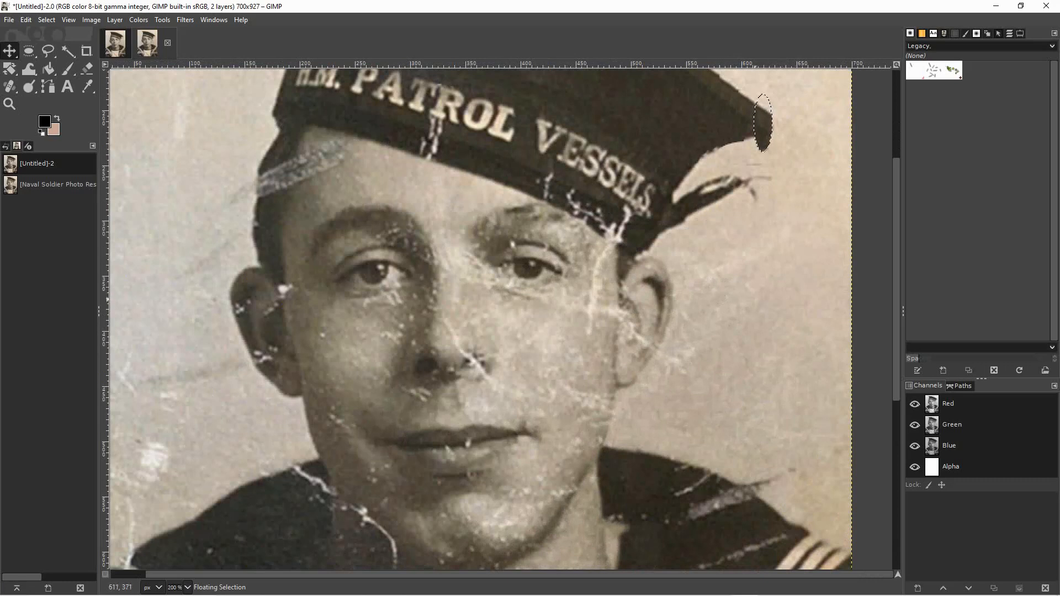
pyautogui.press('Left')
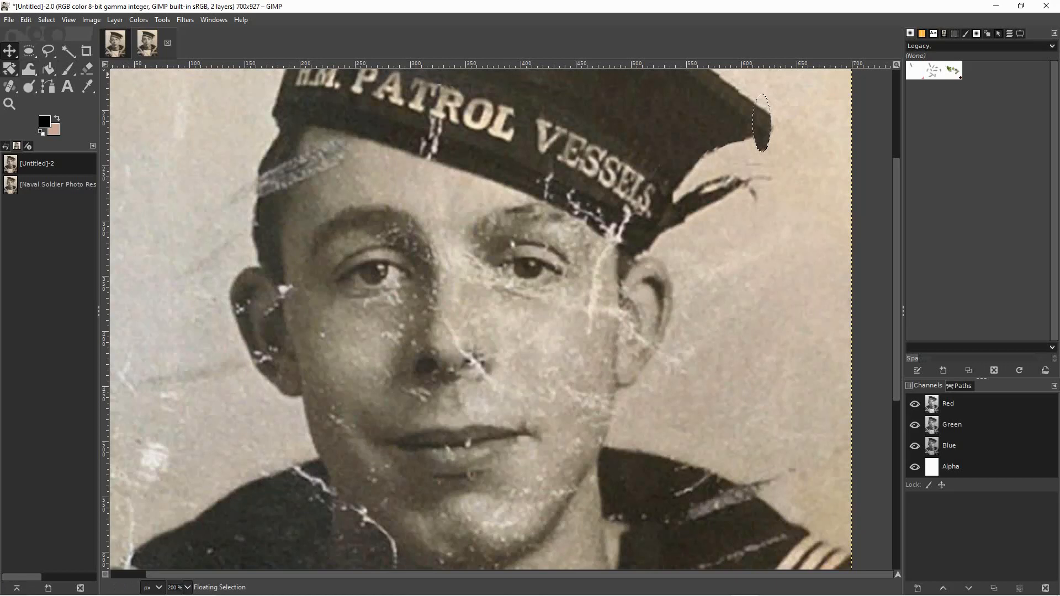
pyautogui.click(724, 236)
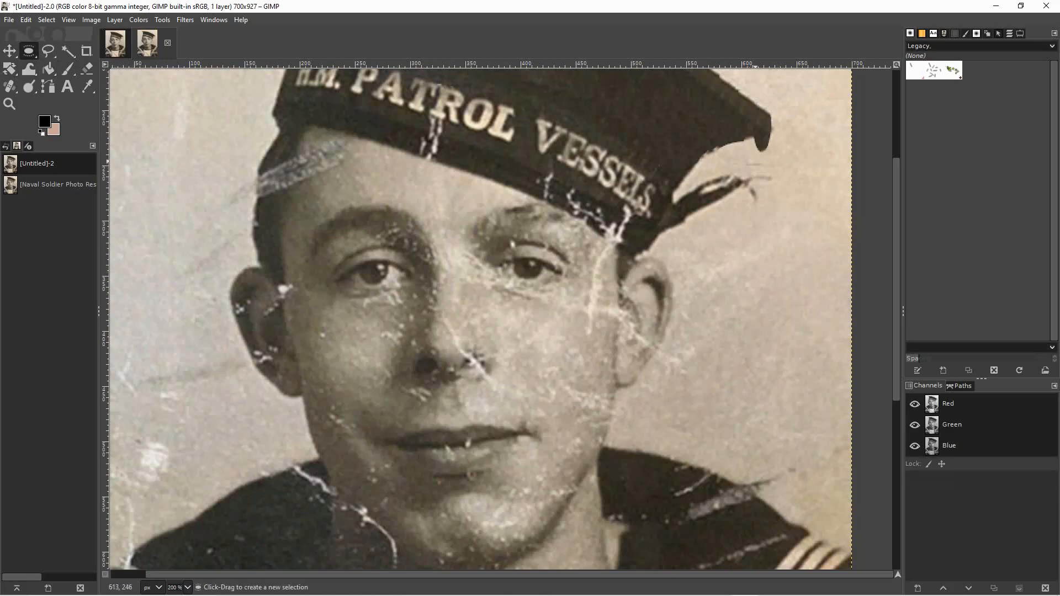
# Trim the overhang below the cap's right tip with a wide, flat elliptical background patch and cover the leftover streaks with a taller one.
pyautogui.moveTo(742, 156); pyautogui.dragTo(819, 180)
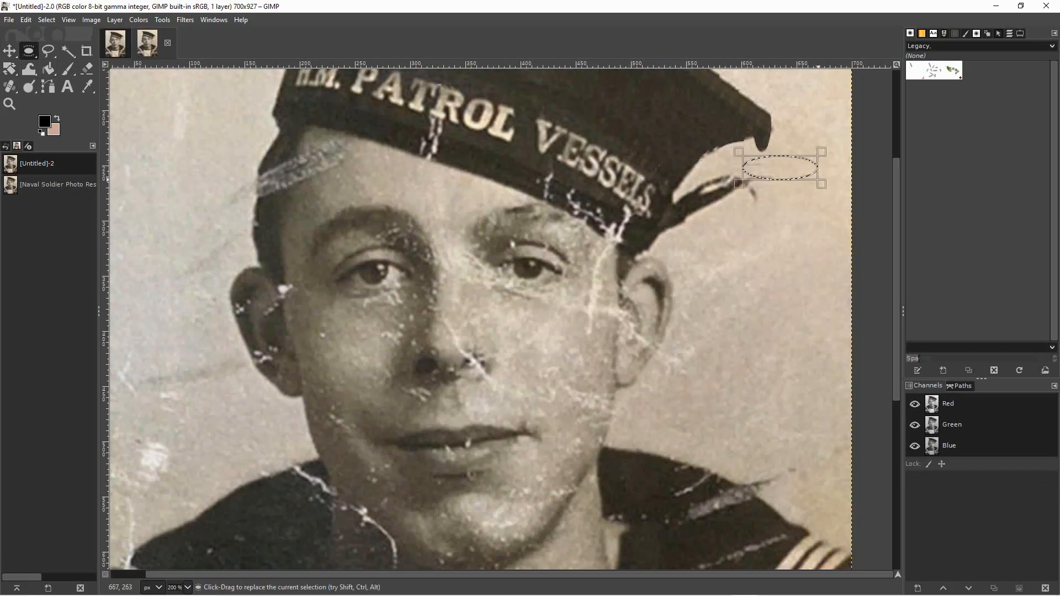
pyautogui.moveTo(787, 165); pyautogui.dragTo(783, 151)
pyautogui.hotkey('ctrl', 'z')
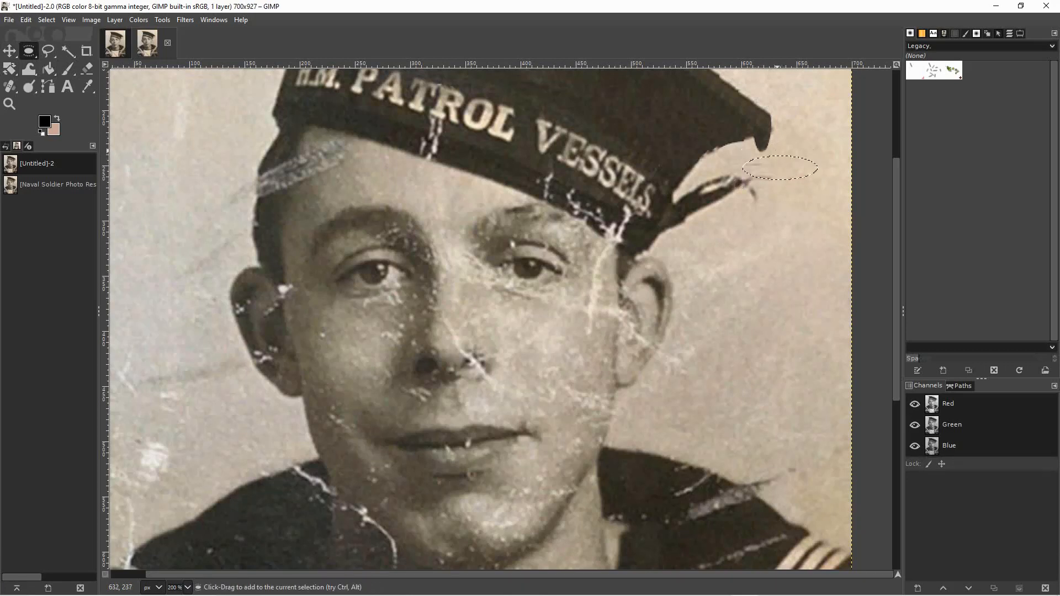
pyautogui.moveTo(781, 168); pyautogui.dragTo(781, 146)
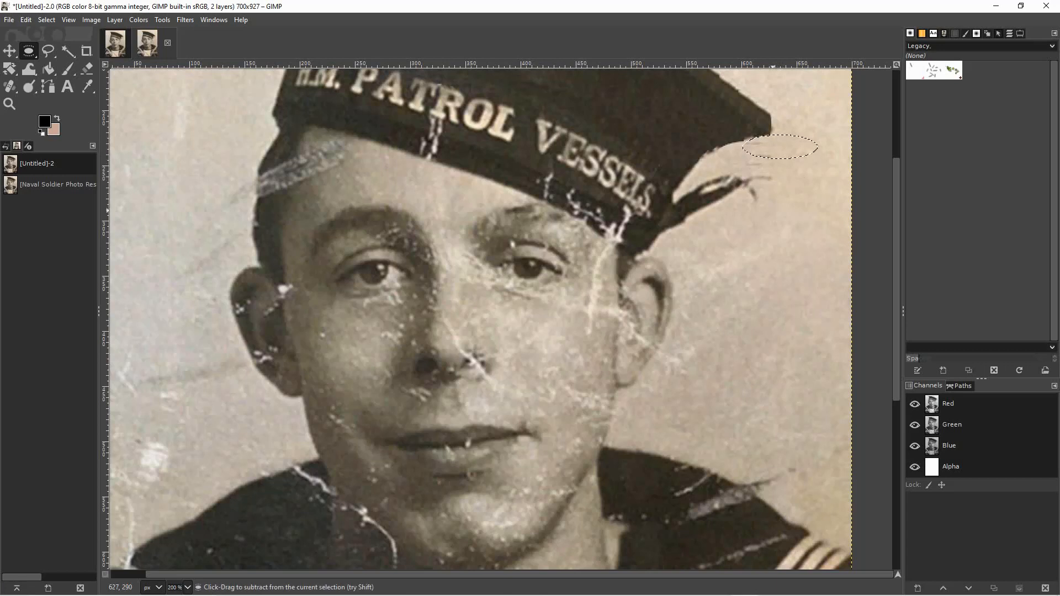
pyautogui.click(762, 220)
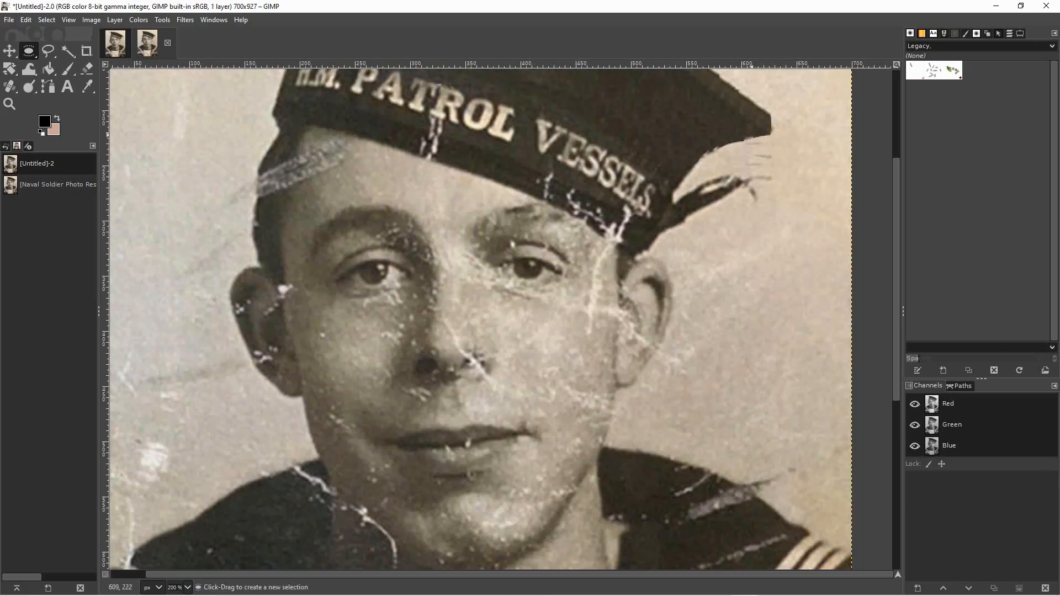
pyautogui.moveTo(780, 144); pyautogui.dragTo(762, 162)
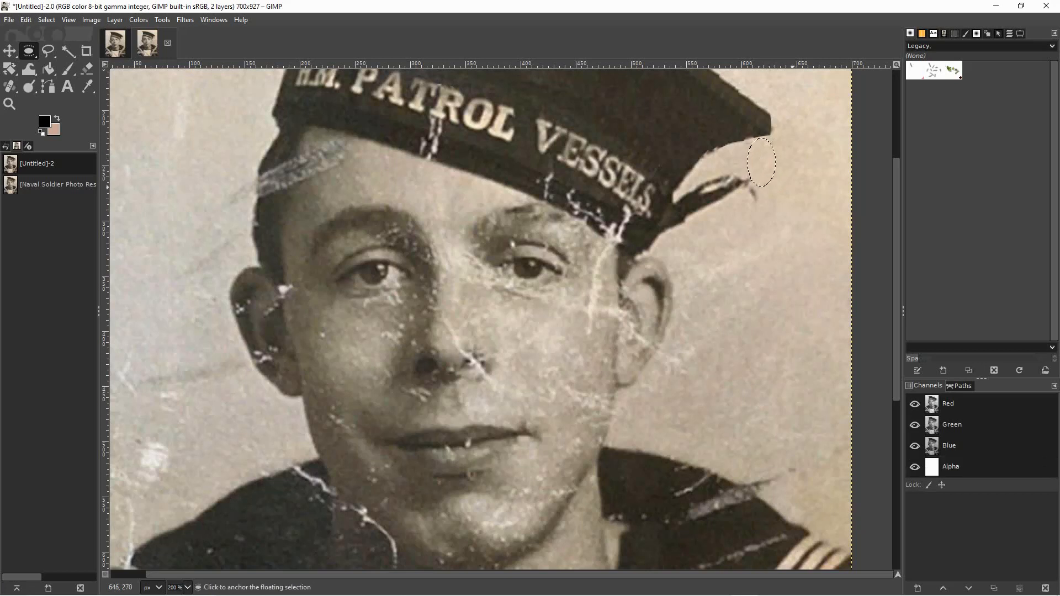
pyautogui.click(793, 189)
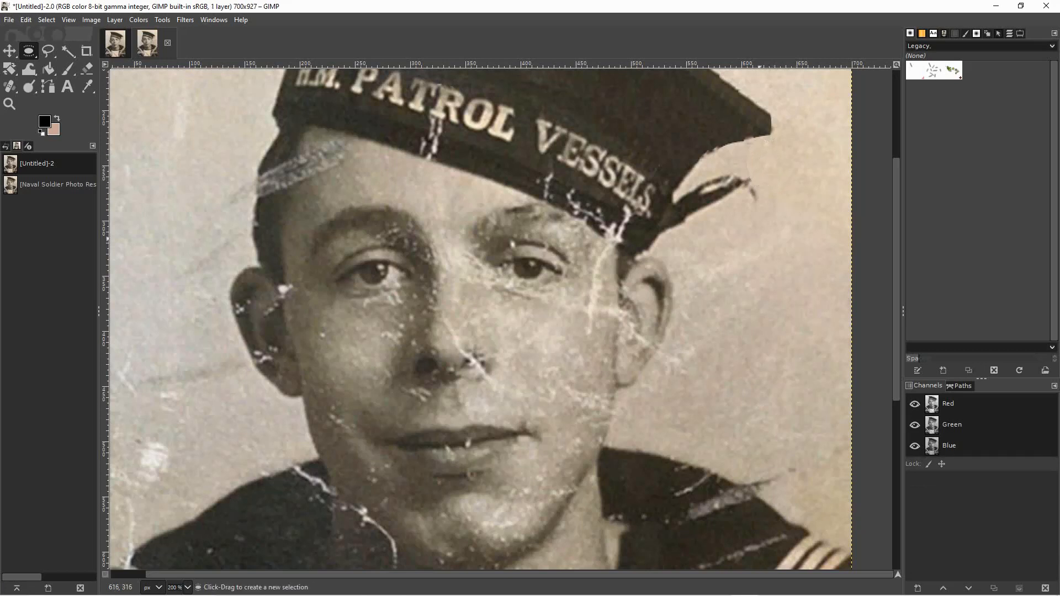
# Smooth the notch in the cap's lower rim just left of the right tip with small elliptical patches and anchor them.
pyautogui.moveTo(724, 149)
pyautogui.mouseDown()
pyautogui.moveTo(748, 173)
pyautogui.moveTo(749, 159)
pyautogui.mouseUp()
pyautogui.click(726, 132)
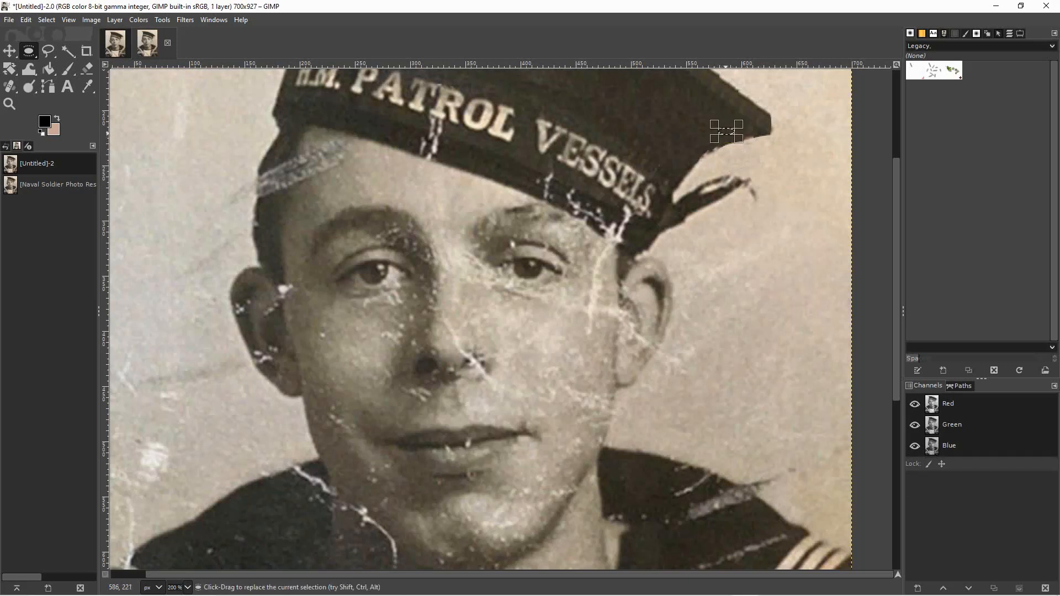
pyautogui.moveTo(726, 132); pyautogui.dragTo(744, 137)
pyautogui.click(743, 138)
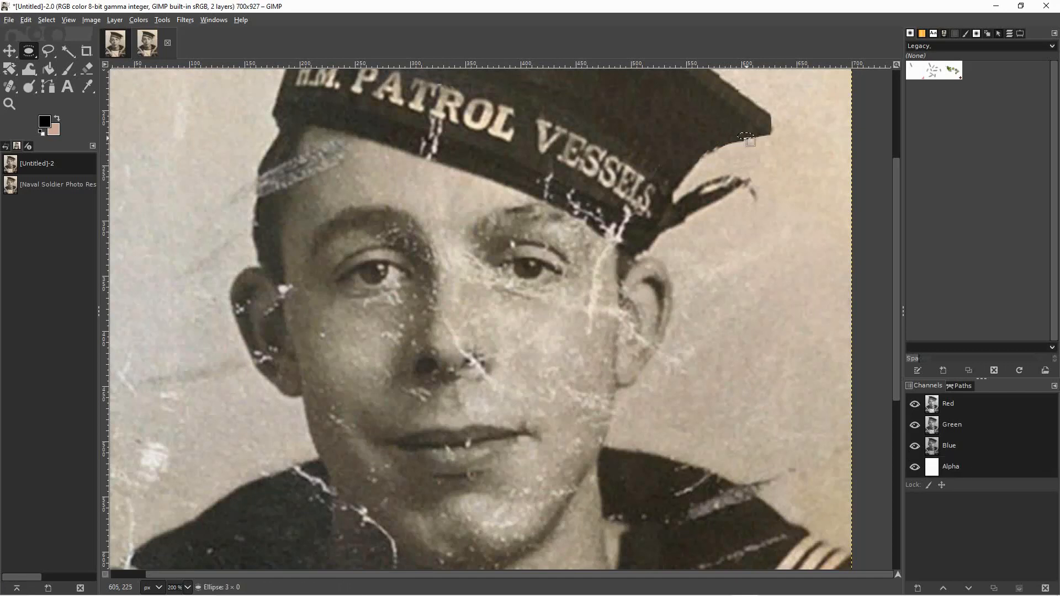
pyautogui.click(746, 139)
pyautogui.moveTo(748, 142); pyautogui.dragTo(747, 143)
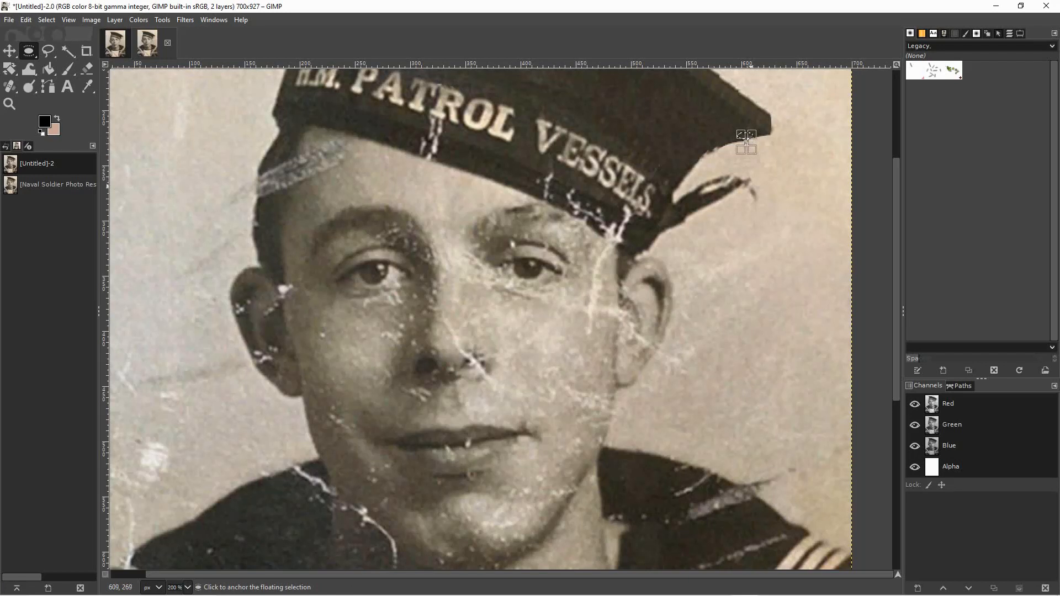
pyautogui.click(746, 143)
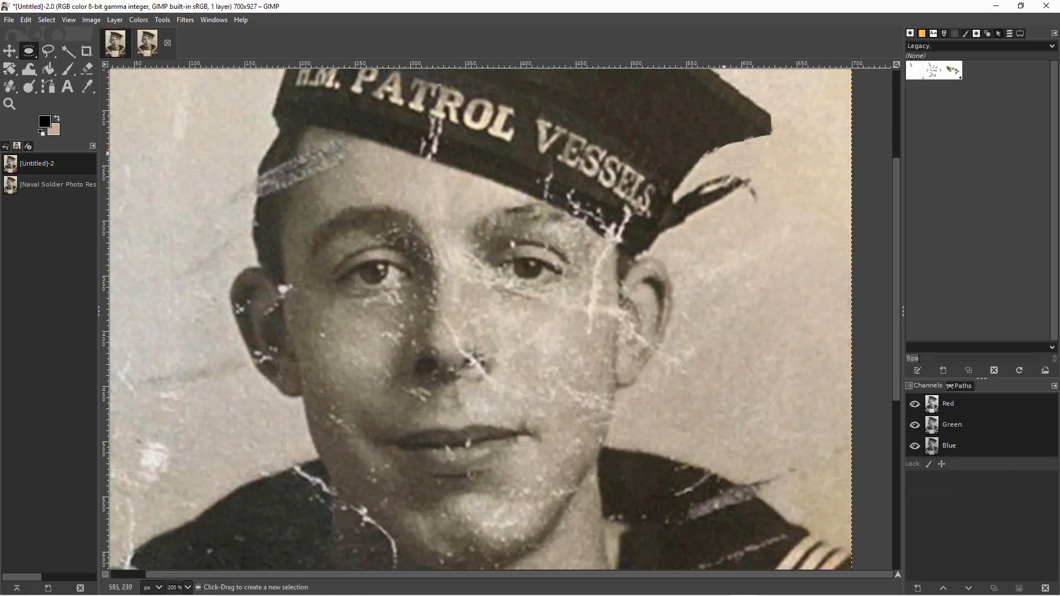
# Even out the lower edge of the cap's right tip with three more small elliptical patches copied from beside it.
pyautogui.moveTo(755, 132)
pyautogui.mouseDown()
pyautogui.moveTo(767, 143)
pyautogui.moveTo(758, 143)
pyautogui.mouseUp()
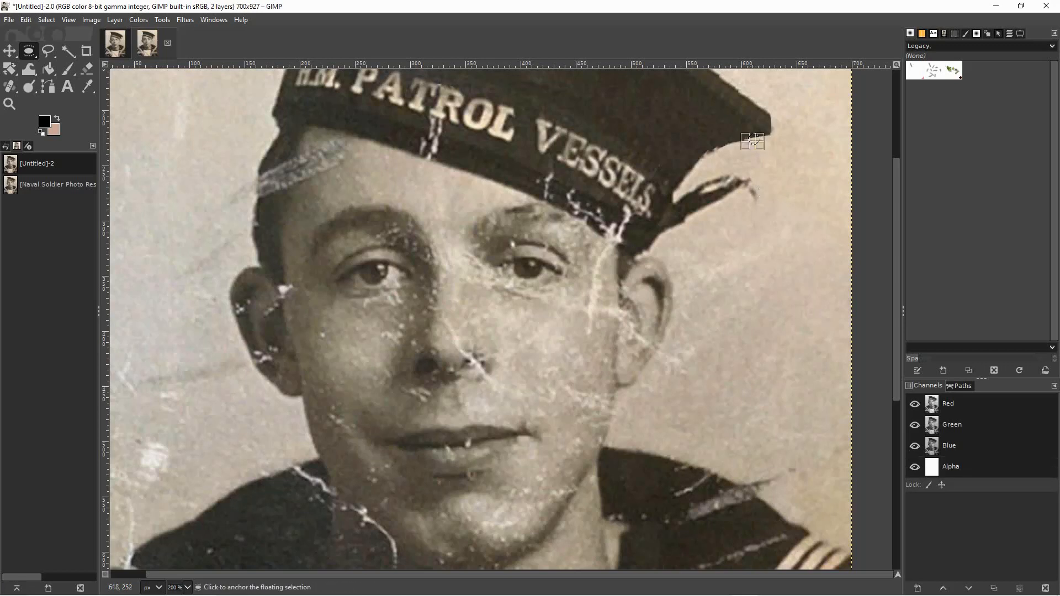
pyautogui.click(754, 138)
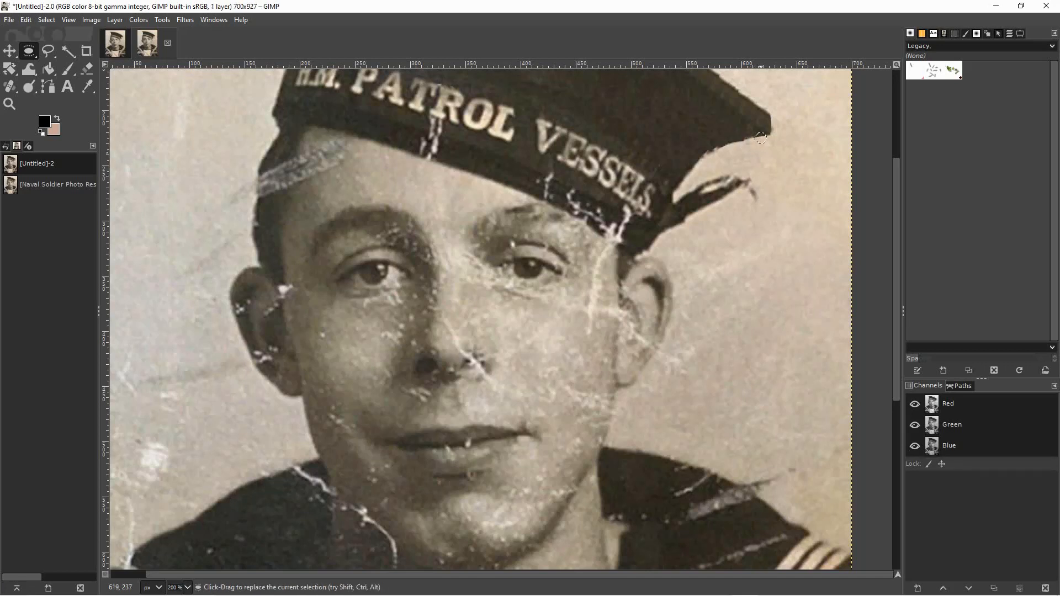
pyautogui.moveTo(760, 138); pyautogui.dragTo(754, 140)
pyautogui.click(773, 221)
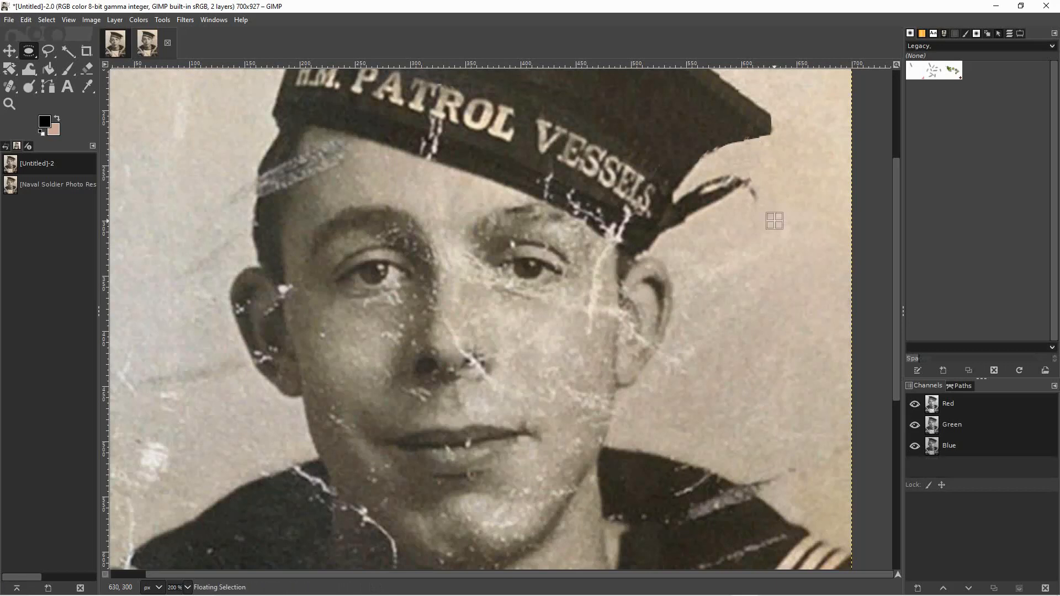
pyautogui.moveTo(749, 134); pyautogui.dragTo(759, 145)
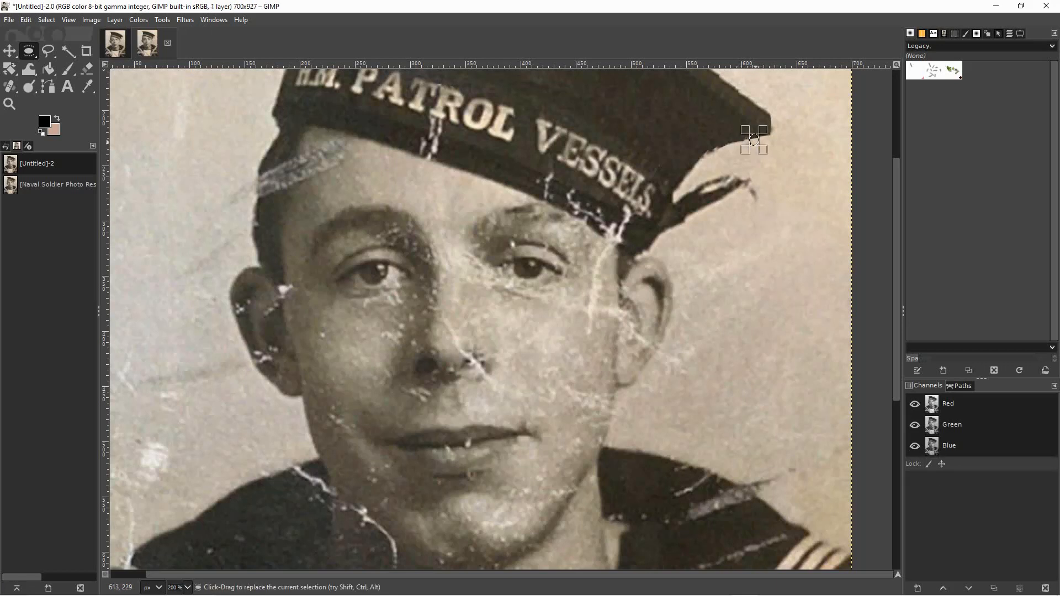
pyautogui.hotkey('shift', 'alt')
pyautogui.moveTo(754, 140); pyautogui.dragTo(746, 142)
pyautogui.click(797, 175)
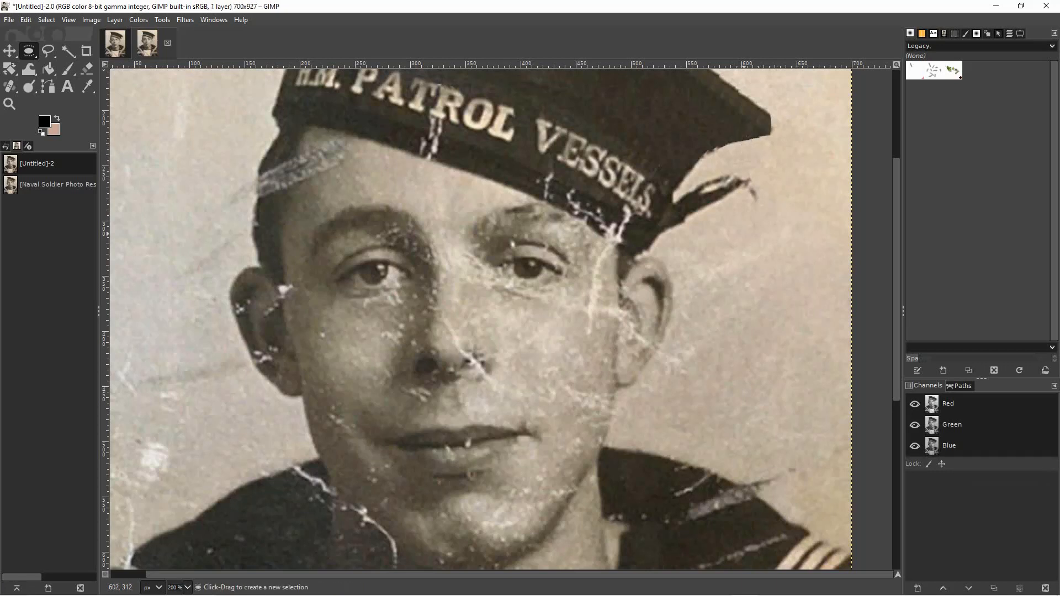
# Cover the light and dark specks beneath the cap's right rim with small elliptical patches of nearby background.
pyautogui.moveTo(723, 146)
pyautogui.mouseDown()
pyautogui.moveTo(759, 175)
pyautogui.moveTo(723, 155)
pyautogui.mouseUp()
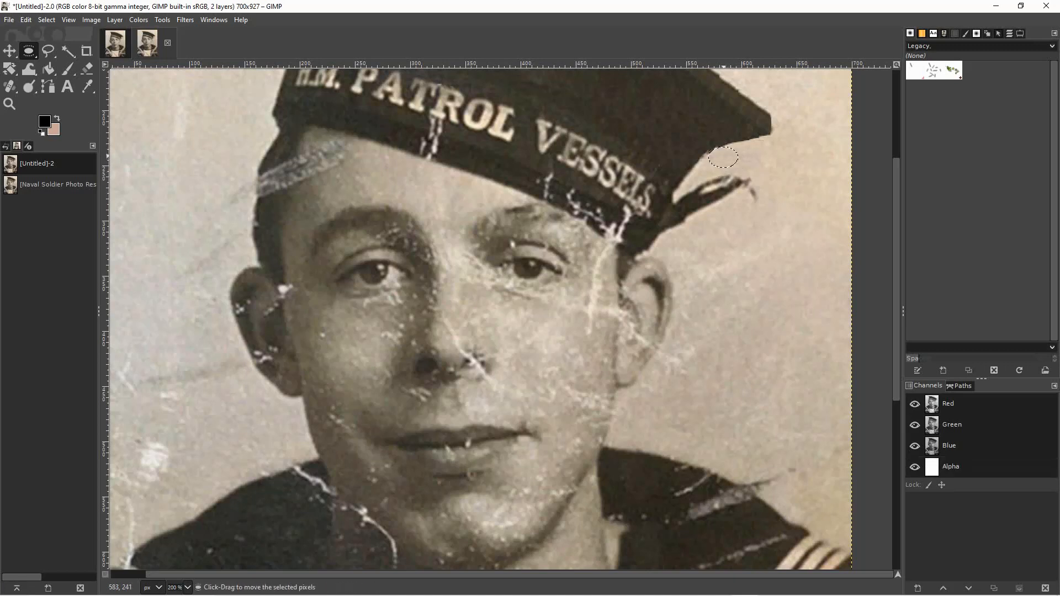
pyautogui.click(765, 161)
pyautogui.click(721, 151)
pyautogui.moveTo(721, 151)
pyautogui.mouseDown()
pyautogui.moveTo(765, 173)
pyautogui.moveTo(723, 159)
pyautogui.mouseUp()
pyautogui.click(777, 170)
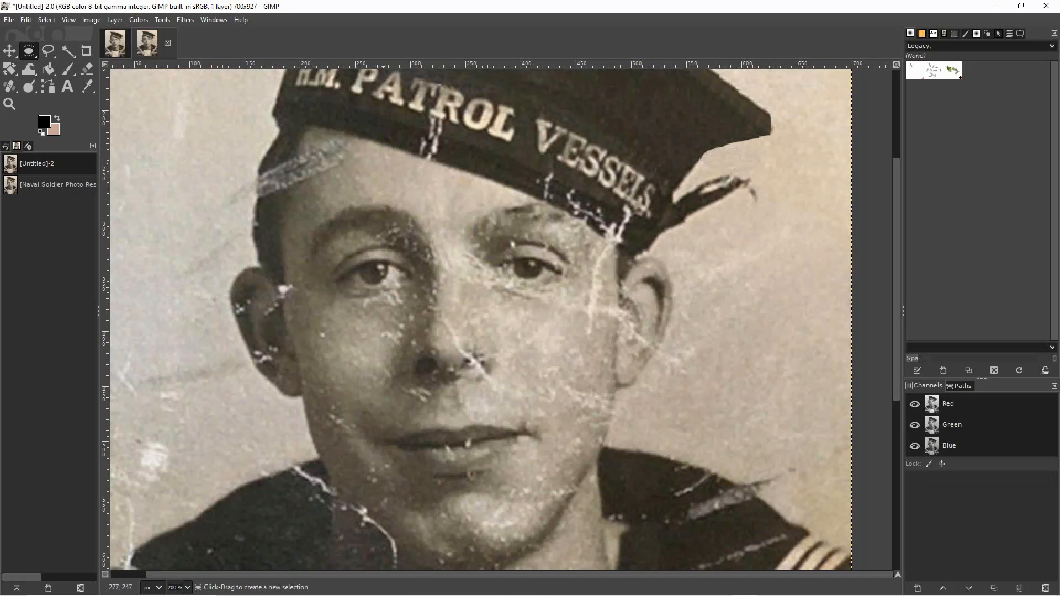
# Try covering the crack beneath PATROL with a tall elliptical patch of the neighbouring hatband, and undo its anchoring.
pyautogui.moveTo(391, 104); pyautogui.dragTo(431, 151)
pyautogui.click(489, 168)
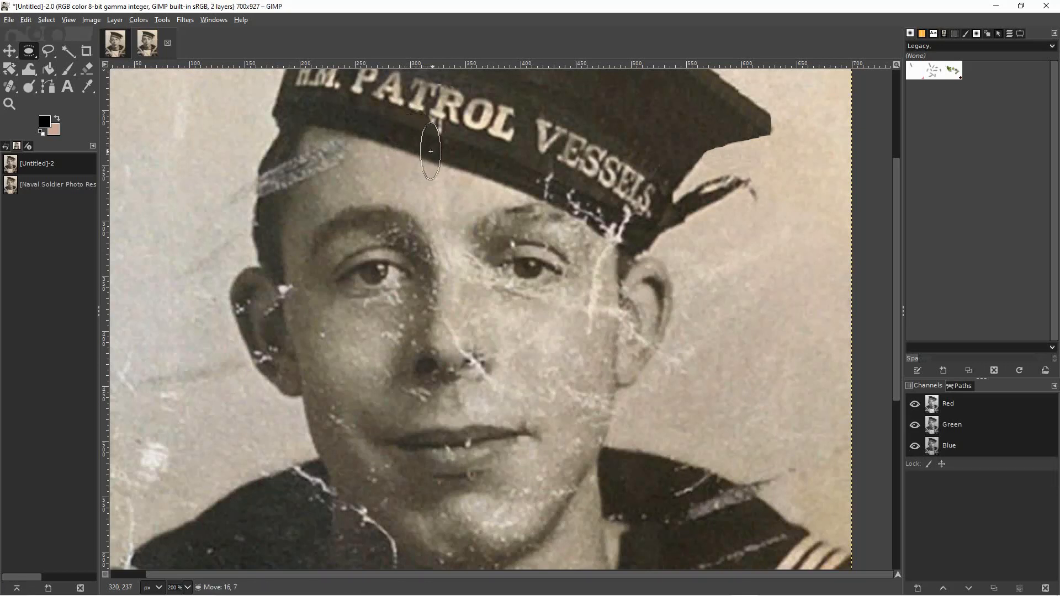
pyautogui.click(471, 167)
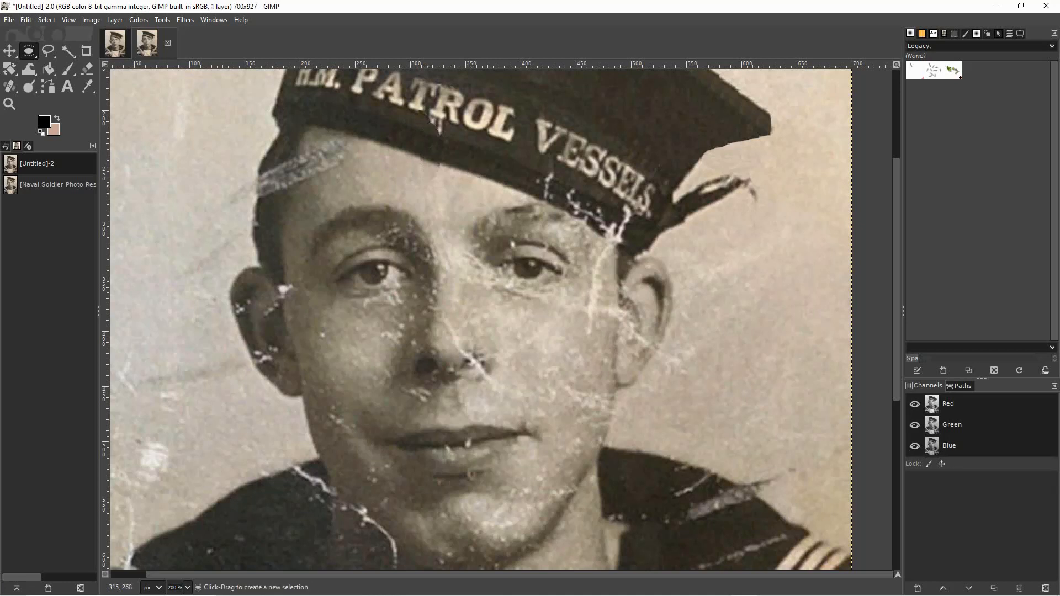
pyautogui.hotkey('ctrl', 'z')
pyautogui.hotkey('ctrl', 'z')
pyautogui.hotkey('ctrl', 'z')
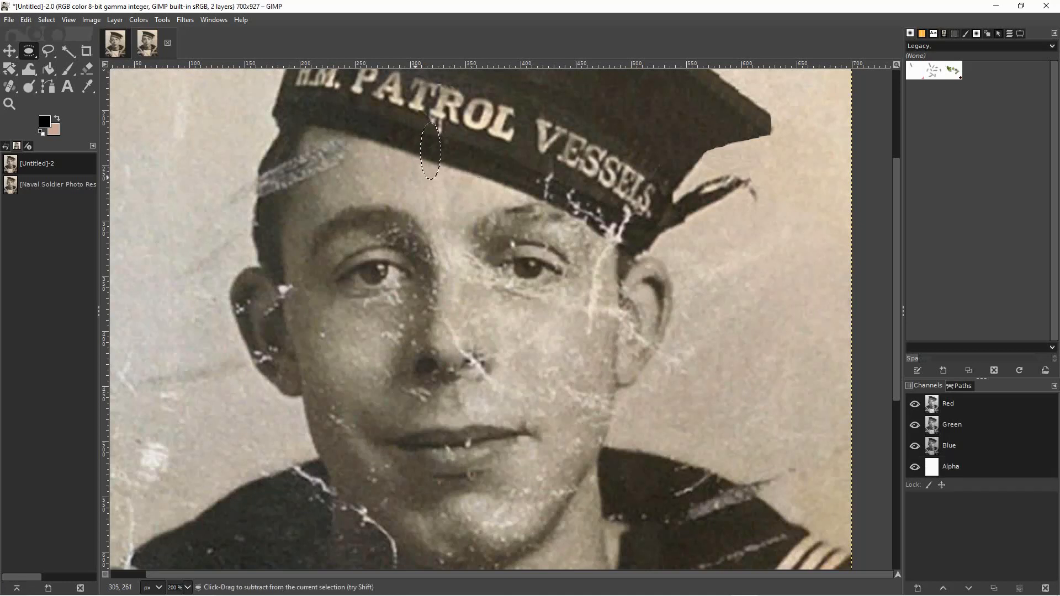
# Cover the crack beneath the T and R of PATROL with two tall and one small elliptical patch copied from the neighbouring hatband.
pyautogui.moveTo(414, 143); pyautogui.dragTo(425, 148)
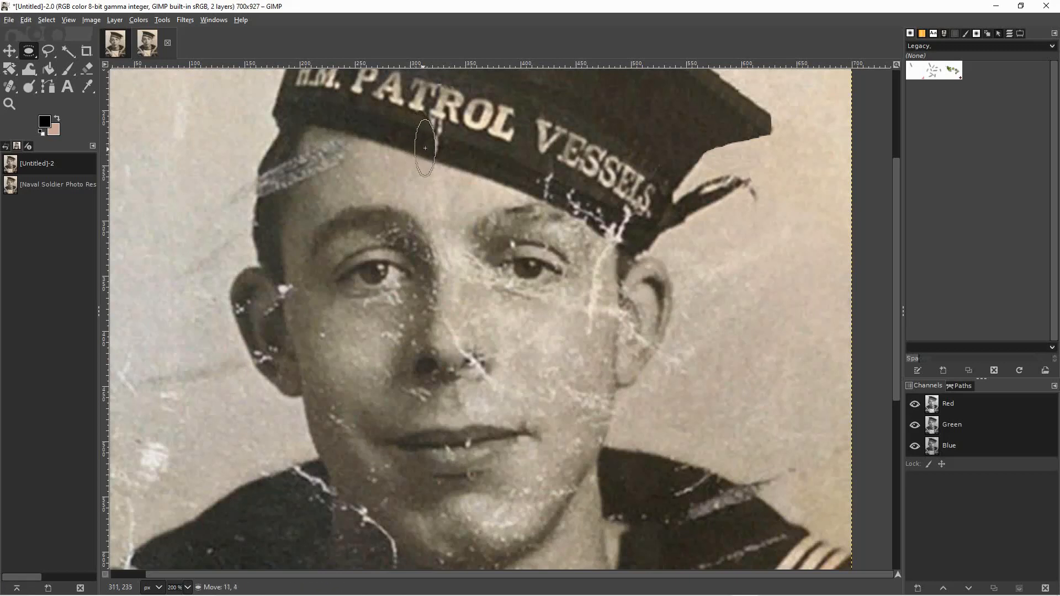
pyautogui.click(449, 183)
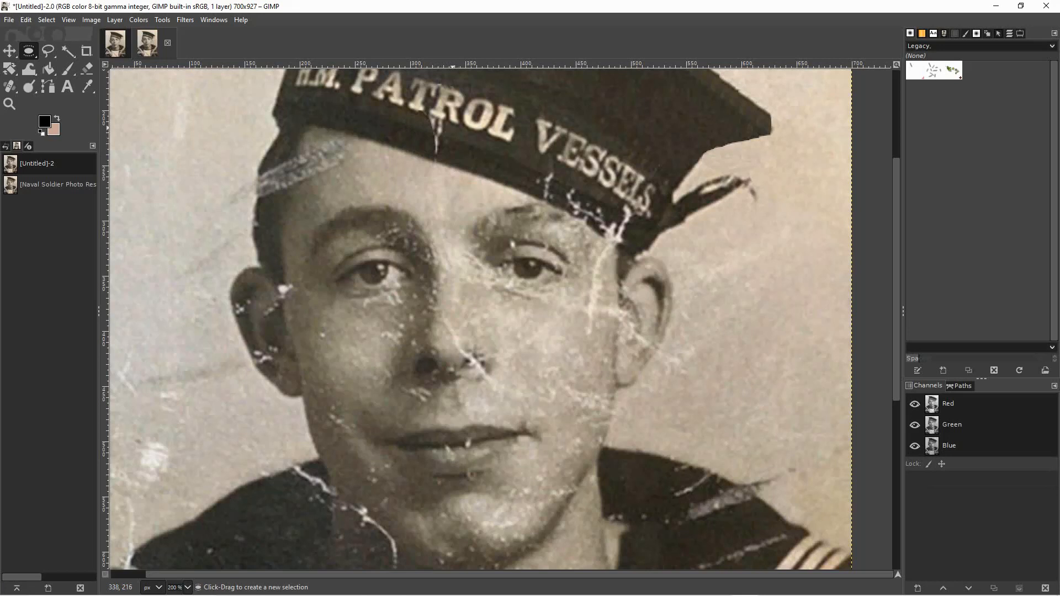
pyautogui.moveTo(444, 122); pyautogui.dragTo(440, 151)
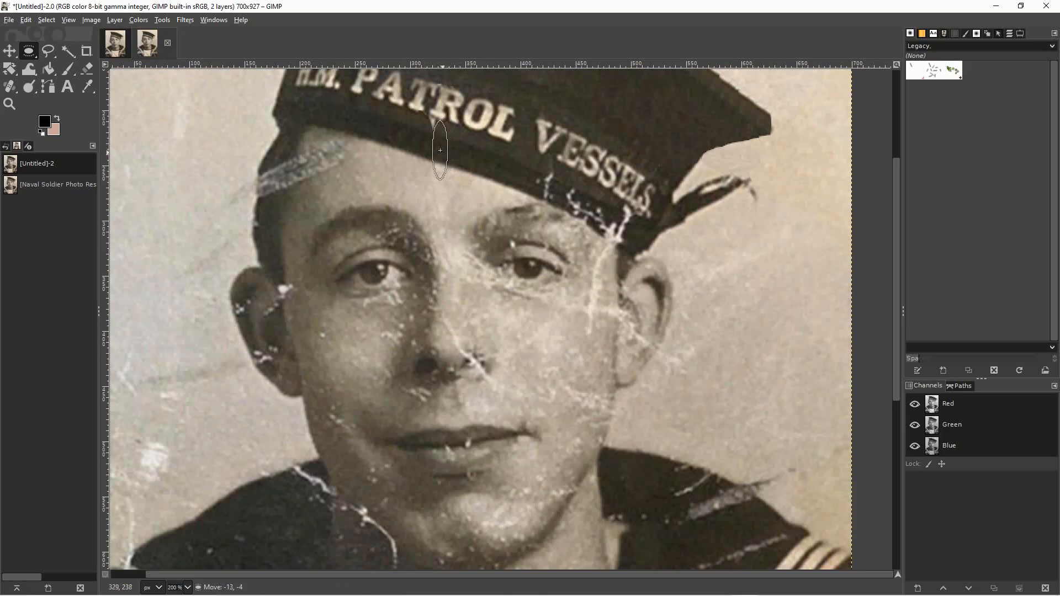
pyautogui.click(462, 210)
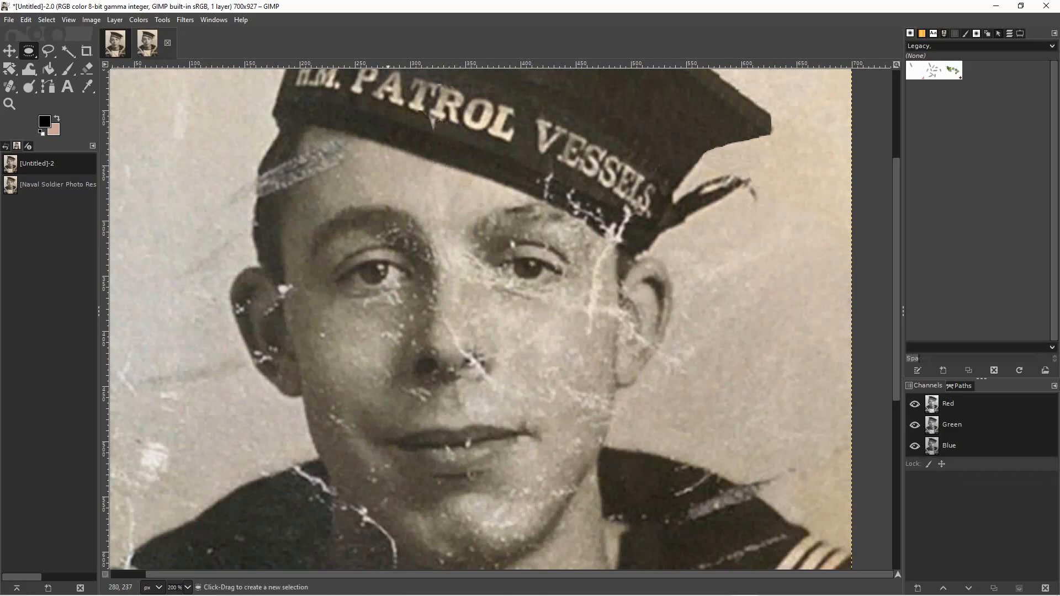
pyautogui.moveTo(412, 114); pyautogui.dragTo(430, 125)
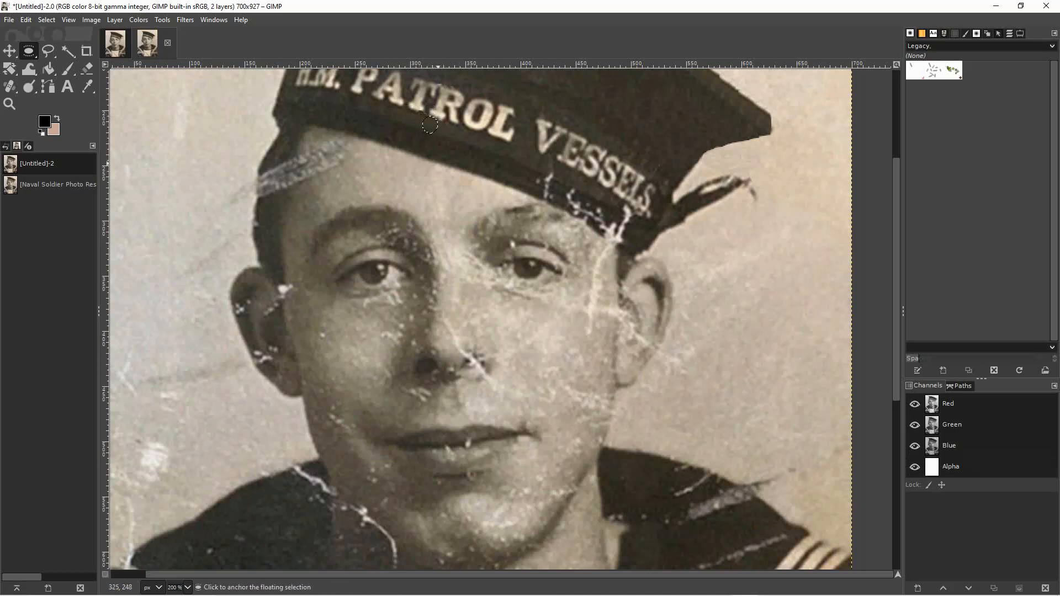
pyautogui.click(478, 166)
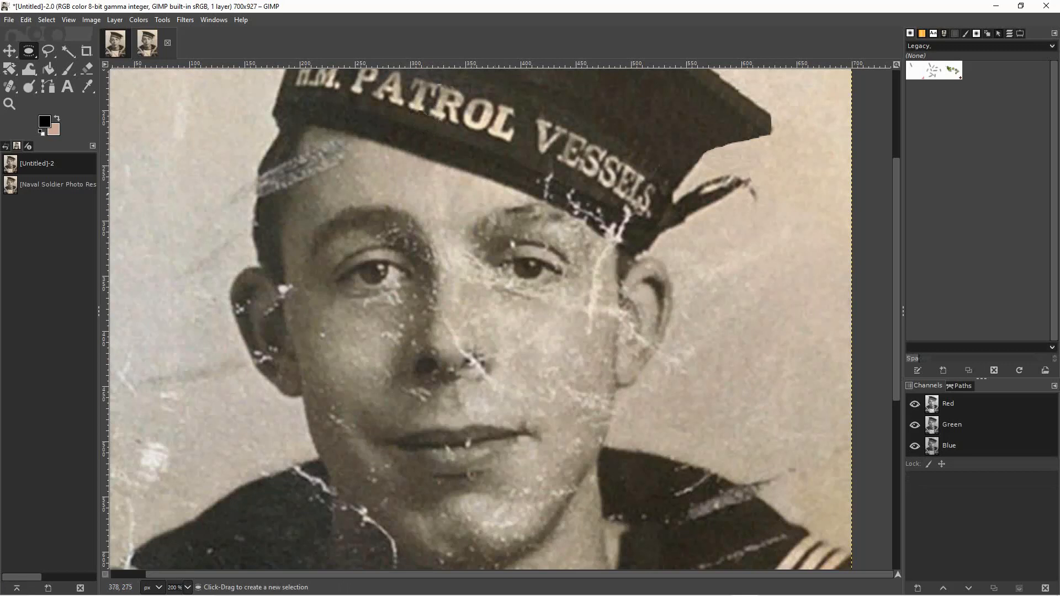
# Cover the crack on the hatband's lower edge beneath the V and E of VESSELS with elliptical patches copied from just beside it.
pyautogui.moveTo(523, 154); pyautogui.dragTo(544, 190)
pyautogui.click(508, 185)
pyautogui.click(504, 195)
pyautogui.moveTo(531, 152); pyautogui.dragTo(552, 174)
pyautogui.click(570, 184)
pyautogui.moveTo(546, 168); pyautogui.dragTo(568, 219)
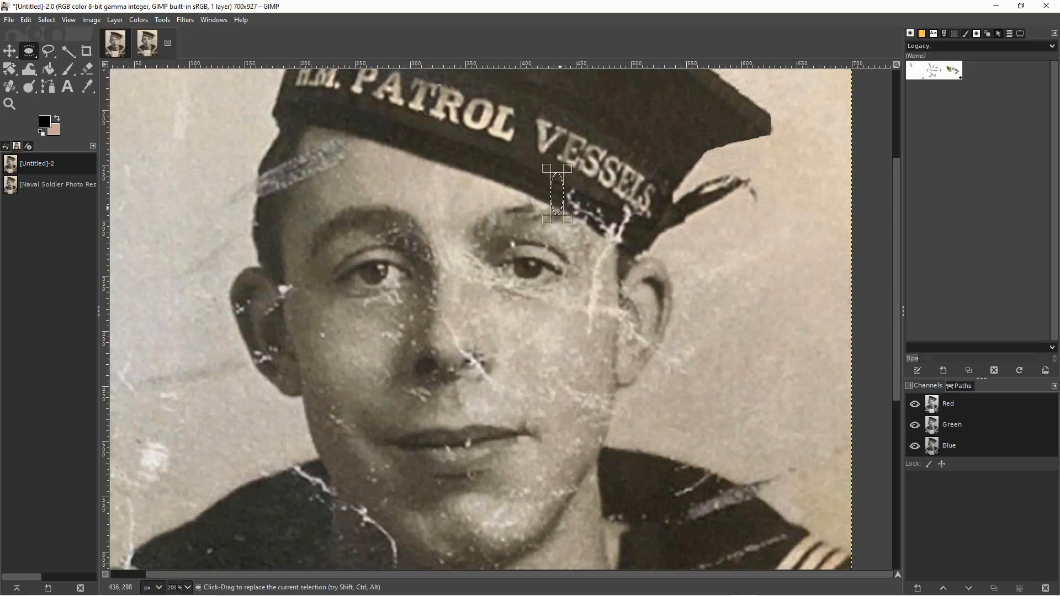
pyautogui.moveTo(557, 194); pyautogui.dragTo(569, 199)
pyautogui.click(531, 198)
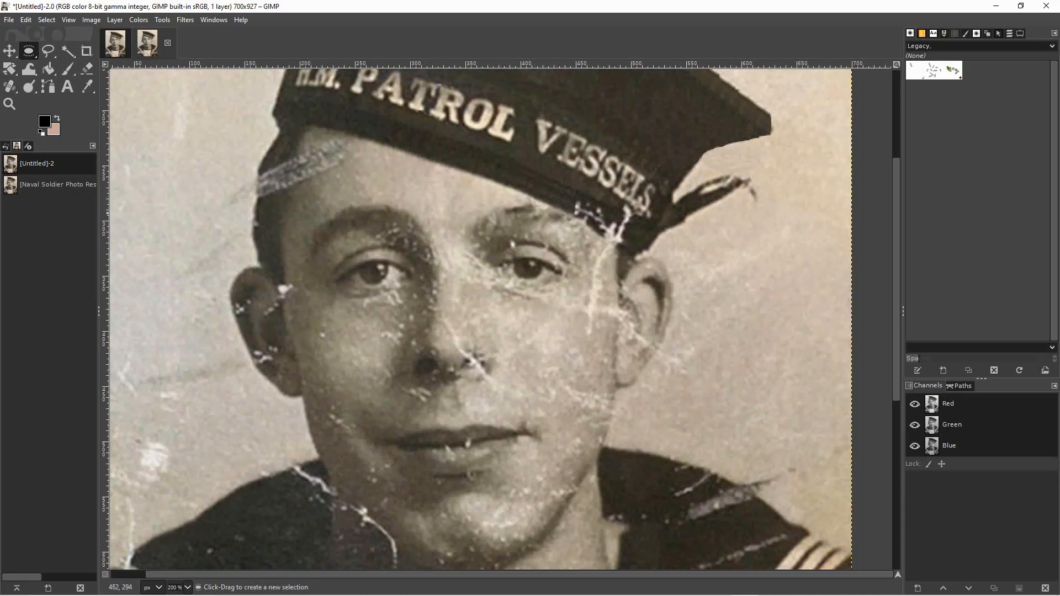
# Continue the hatband repair beneath the middle of VESSELS with two wider elliptical patches copied from the already repaired edge.
pyautogui.moveTo(549, 172)
pyautogui.mouseDown()
pyautogui.moveTo(573, 215)
pyautogui.moveTo(566, 198)
pyautogui.moveTo(574, 203)
pyautogui.mouseUp()
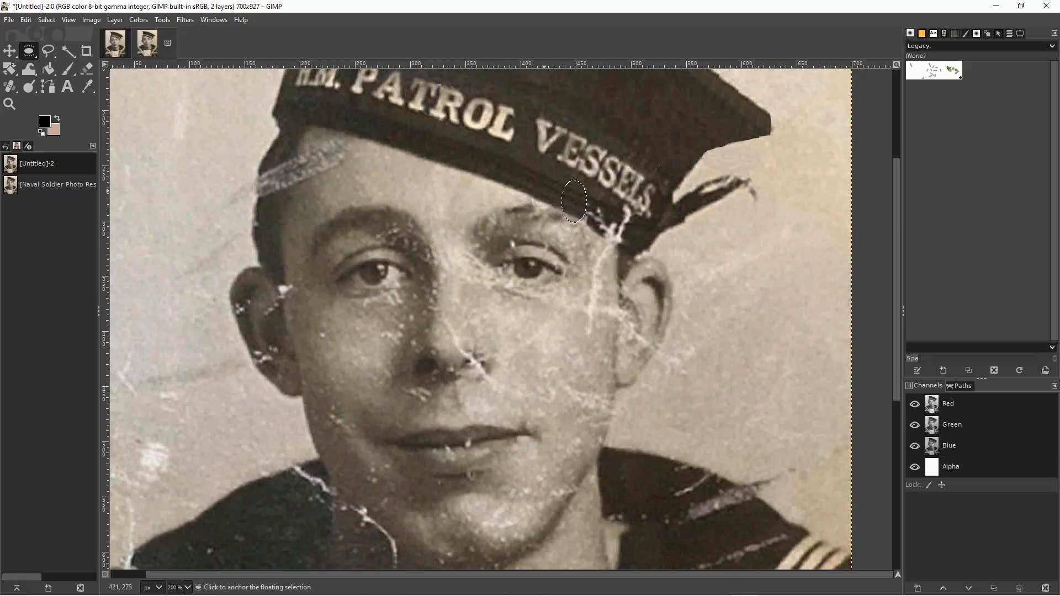
pyautogui.click(529, 170)
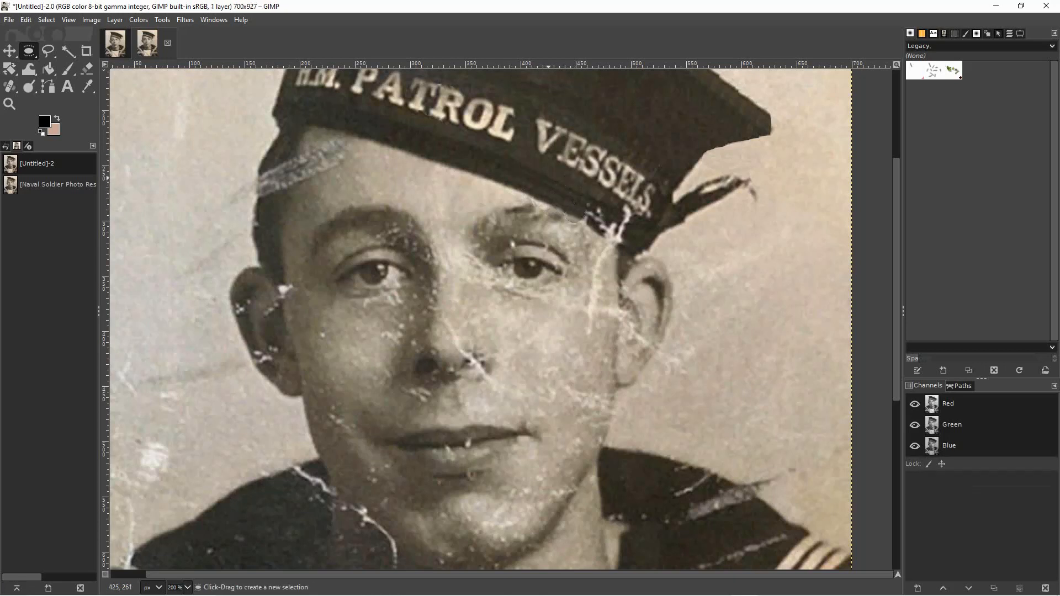
pyautogui.moveTo(546, 170); pyautogui.dragTo(570, 214)
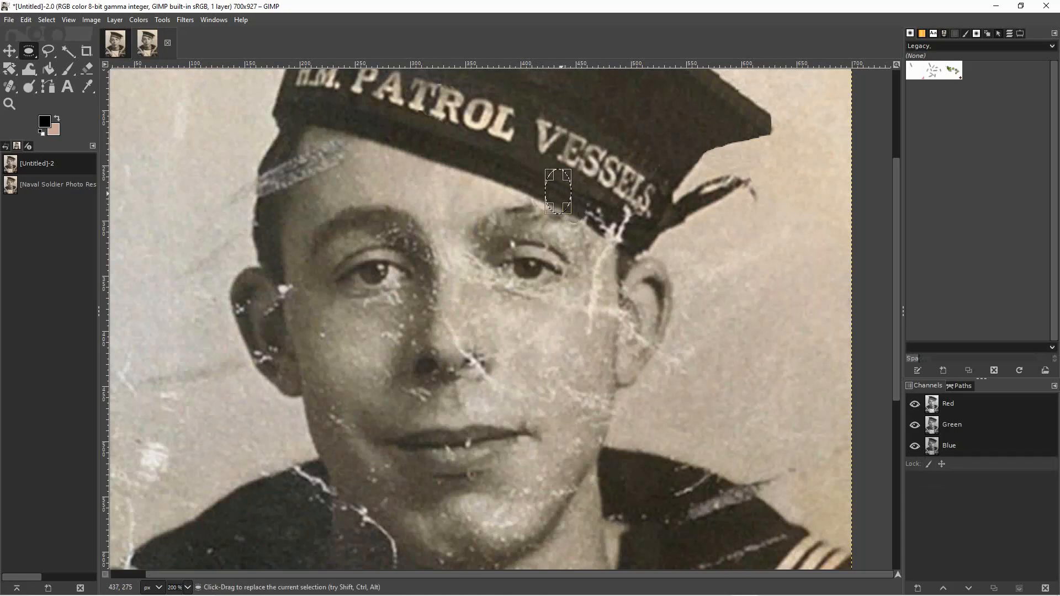
pyautogui.moveTo(559, 191); pyautogui.dragTo(582, 204)
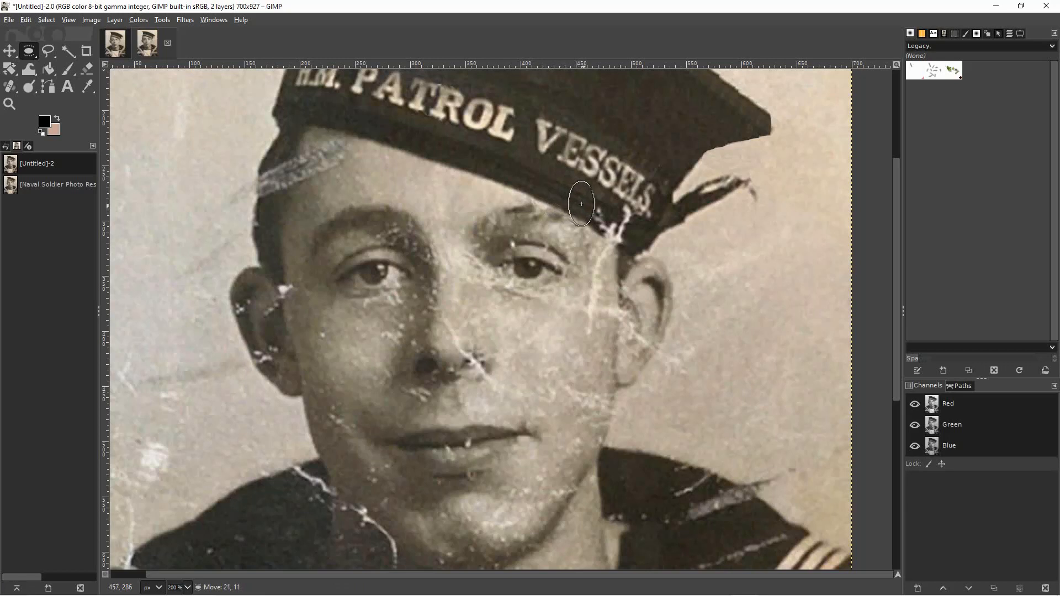
pyautogui.click(450, 183)
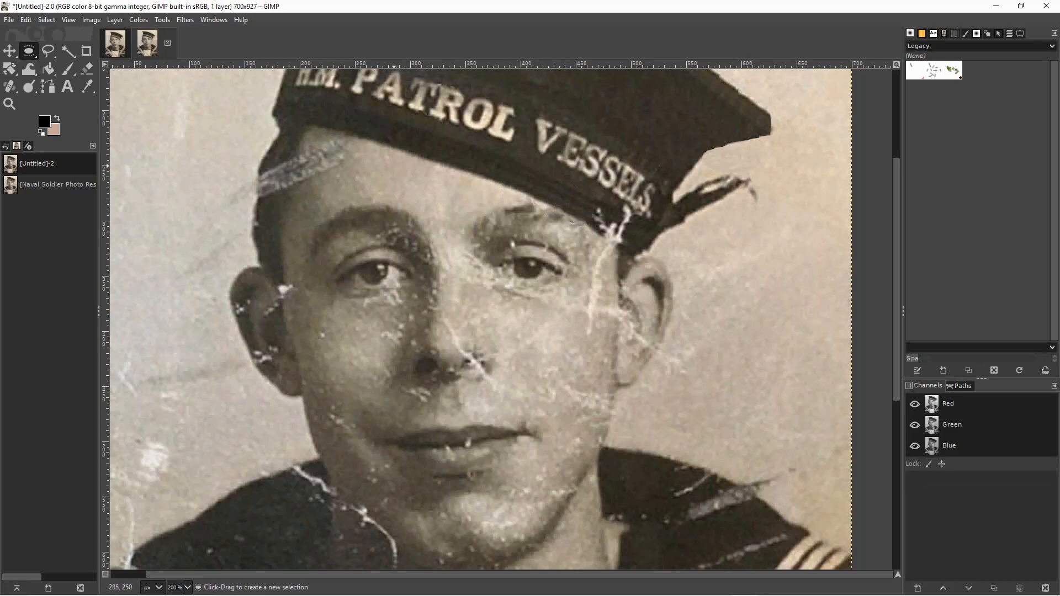
# Cover the branching white crack beneath the last letters of VESSELS with four tall elliptical patches of the adjoining hatband edge.
pyautogui.moveTo(578, 184); pyautogui.dragTo(593, 212)
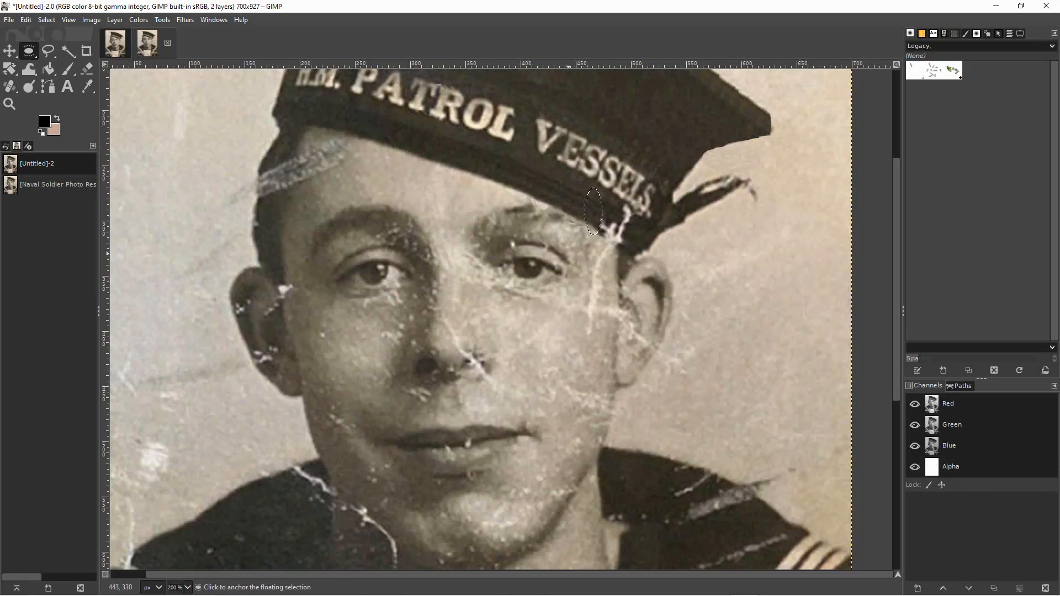
pyautogui.click(593, 212)
pyautogui.moveTo(591, 194); pyautogui.dragTo(601, 220)
pyautogui.click(610, 274)
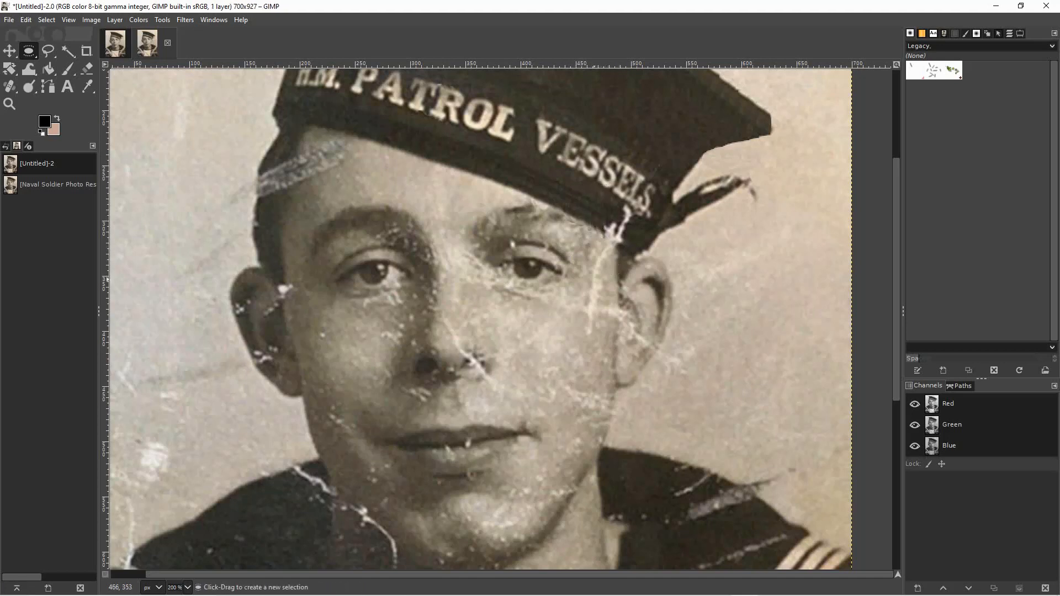
pyautogui.moveTo(578, 184); pyautogui.dragTo(611, 223)
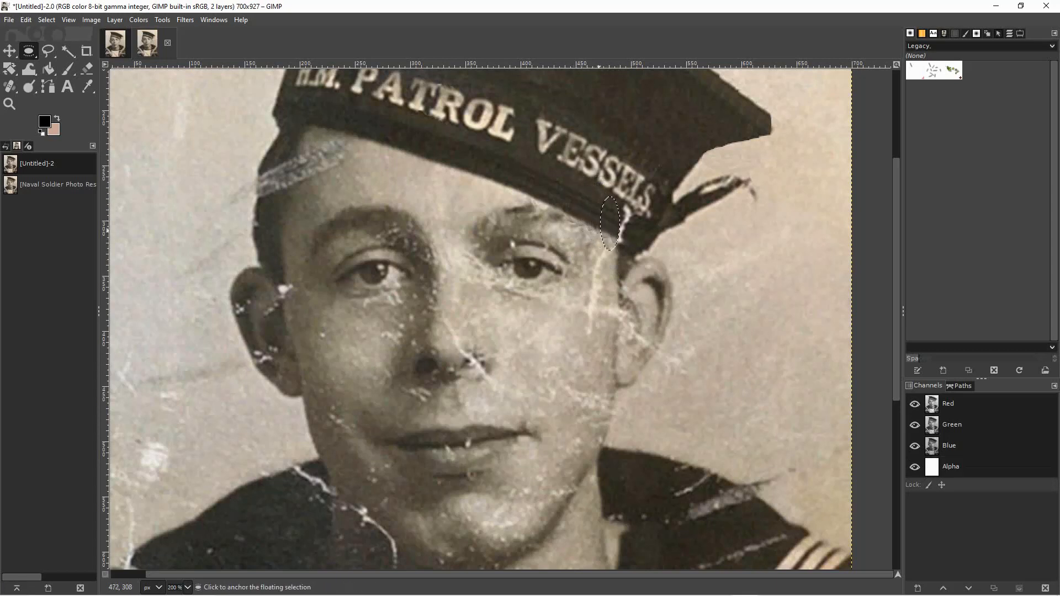
pyautogui.click(584, 256)
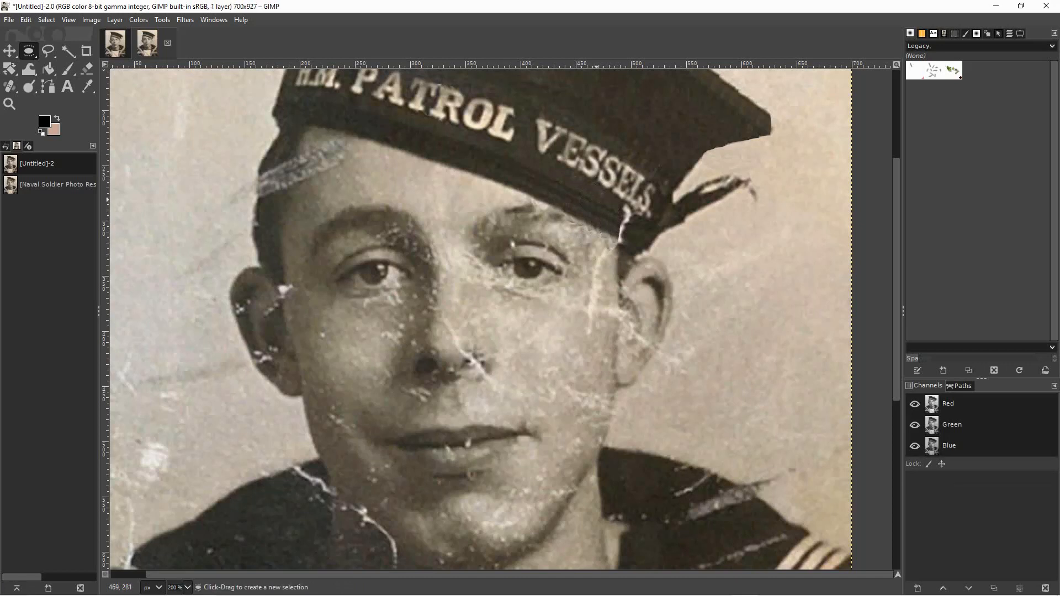
pyautogui.moveTo(596, 192); pyautogui.dragTo(621, 232)
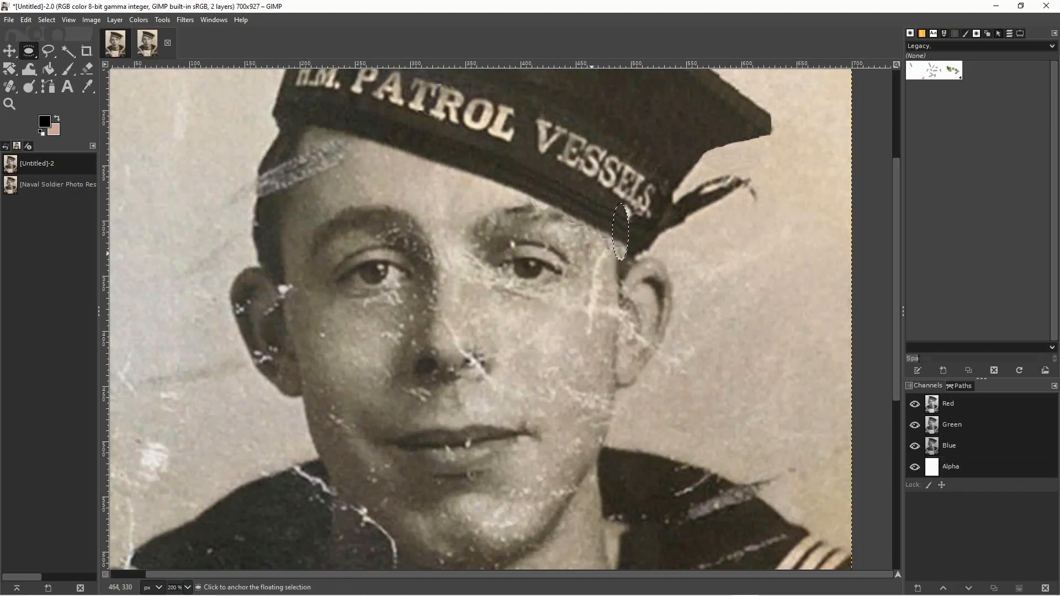
pyautogui.click(570, 256)
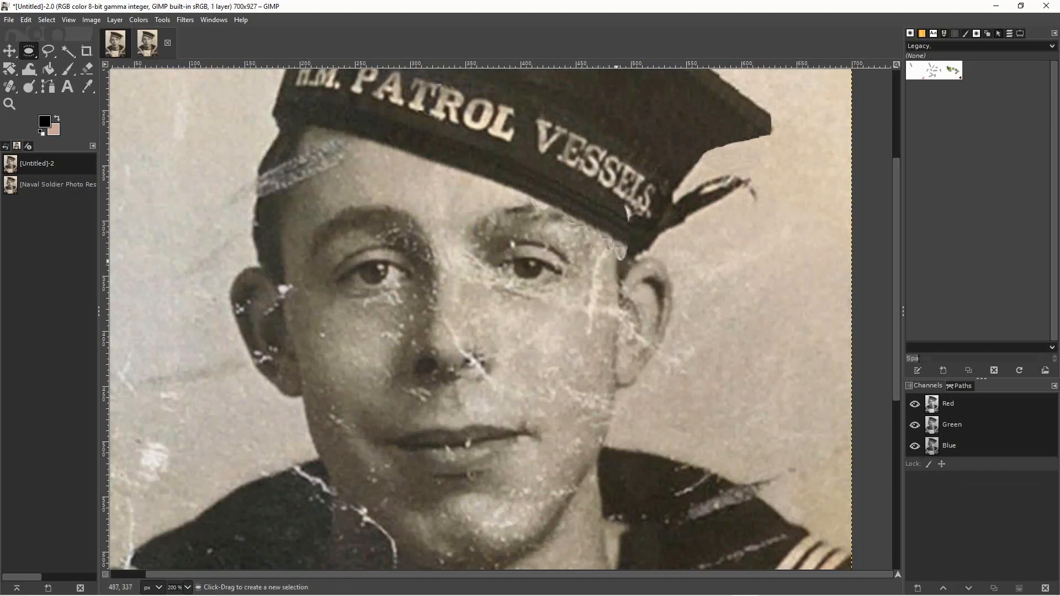
# Cover the remaining white fragment just beneath the final S of VESSELS with small elliptical patches of dark hatband.
pyautogui.moveTo(609, 199); pyautogui.dragTo(622, 214)
pyautogui.hotkey('shift', 'alt')
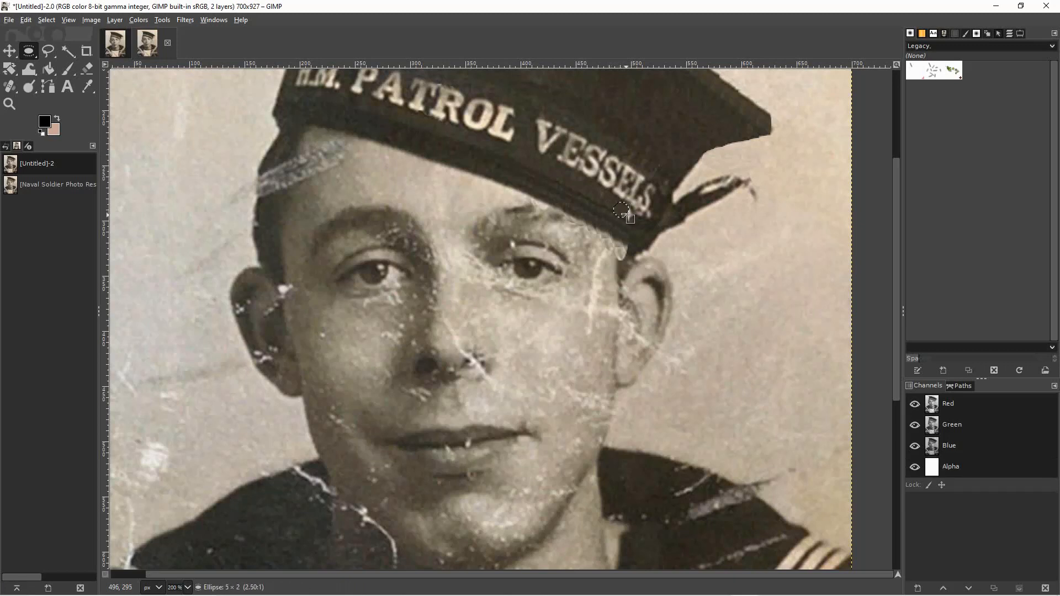
pyautogui.click(624, 214)
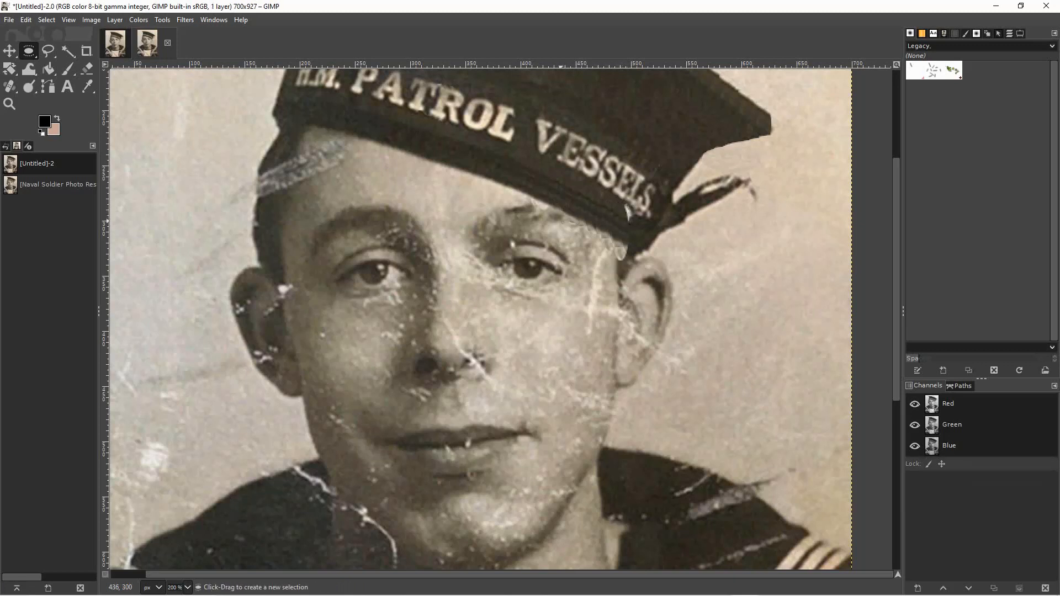
pyautogui.moveTo(598, 191); pyautogui.dragTo(625, 211)
pyautogui.click(608, 199)
pyautogui.moveTo(564, 177); pyautogui.dragTo(626, 214)
pyautogui.click(600, 200)
pyautogui.moveTo(635, 221)
pyautogui.mouseDown()
pyautogui.moveTo(646, 229)
pyautogui.moveTo(633, 219)
pyautogui.mouseUp()
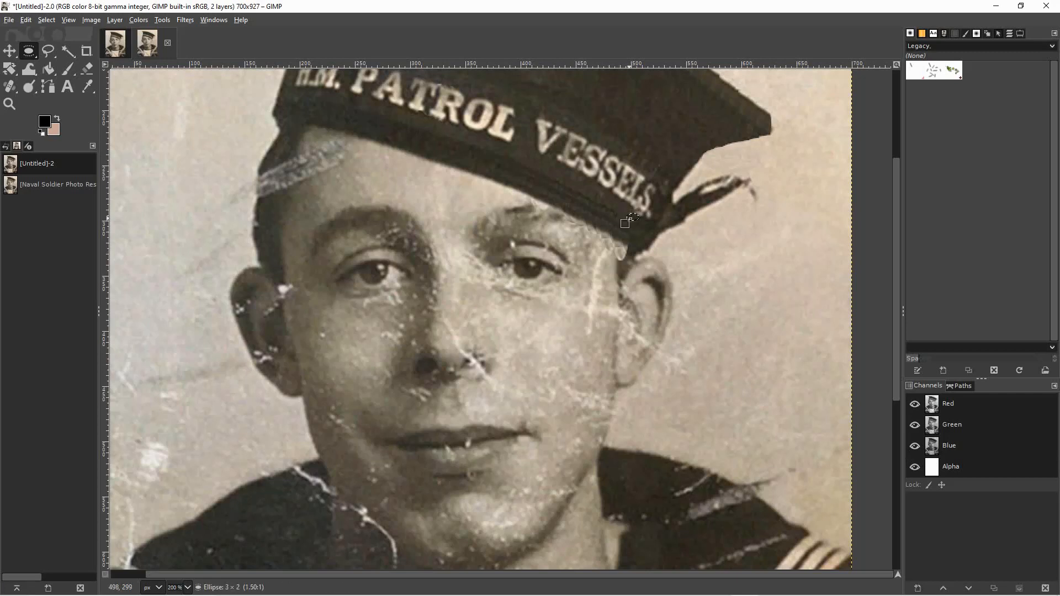
pyautogui.click(632, 223)
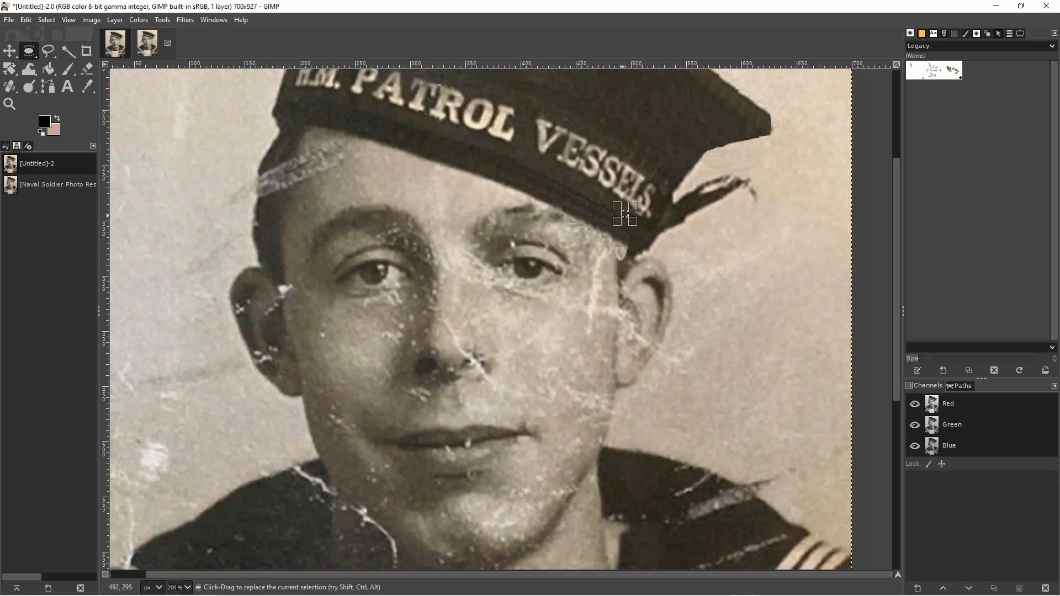
pyautogui.moveTo(625, 213); pyautogui.dragTo(628, 214)
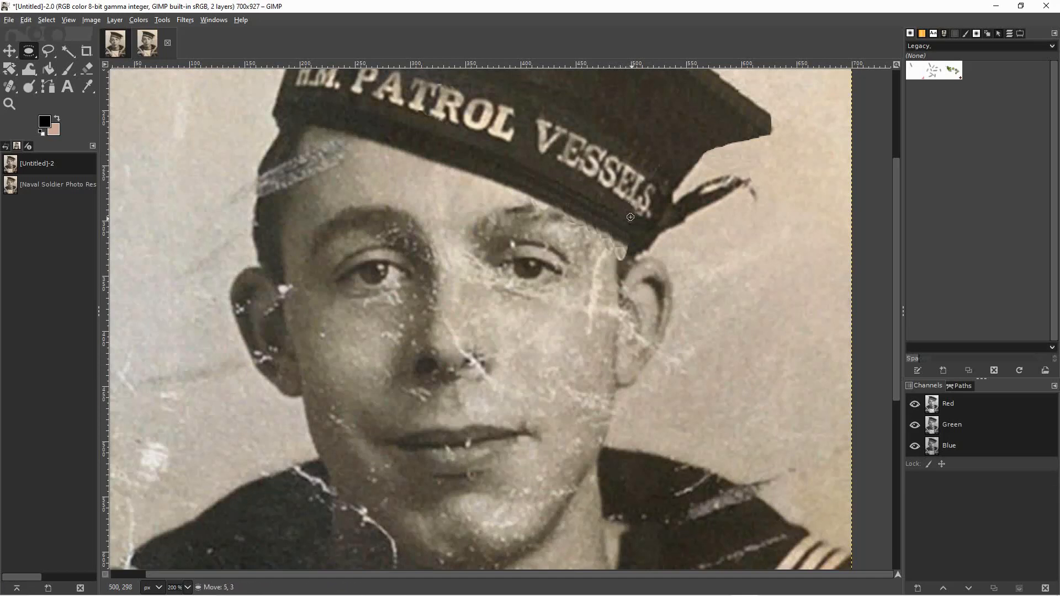
pyautogui.click(629, 218)
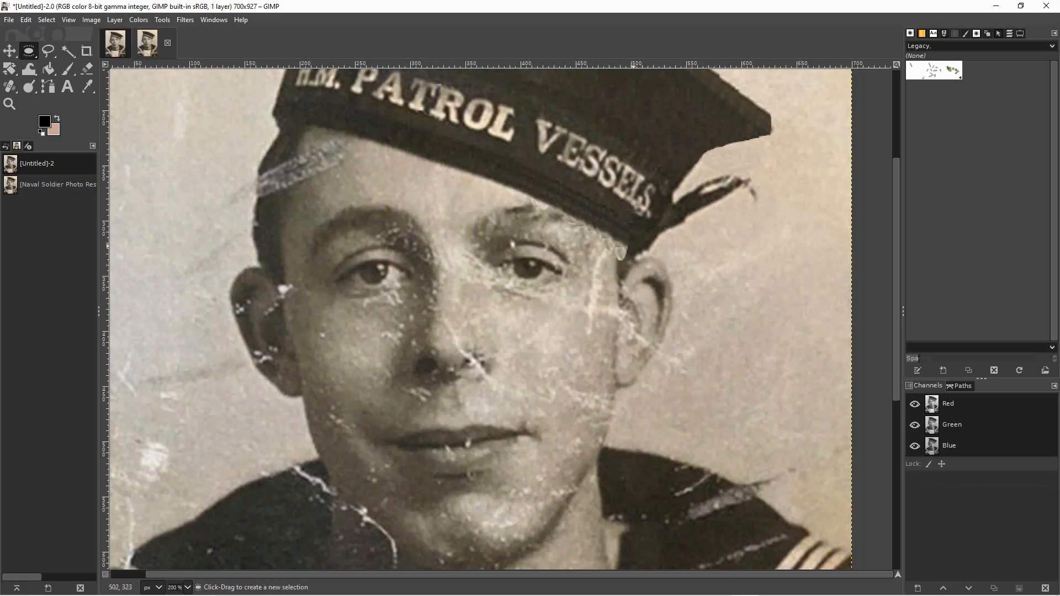
# Cover the light blemish between the hatband and the right ear with small elliptical patches of the dark hair beside it.
pyautogui.moveTo(617, 259)
pyautogui.mouseDown()
pyautogui.moveTo(626, 275)
pyautogui.moveTo(624, 260)
pyautogui.mouseUp()
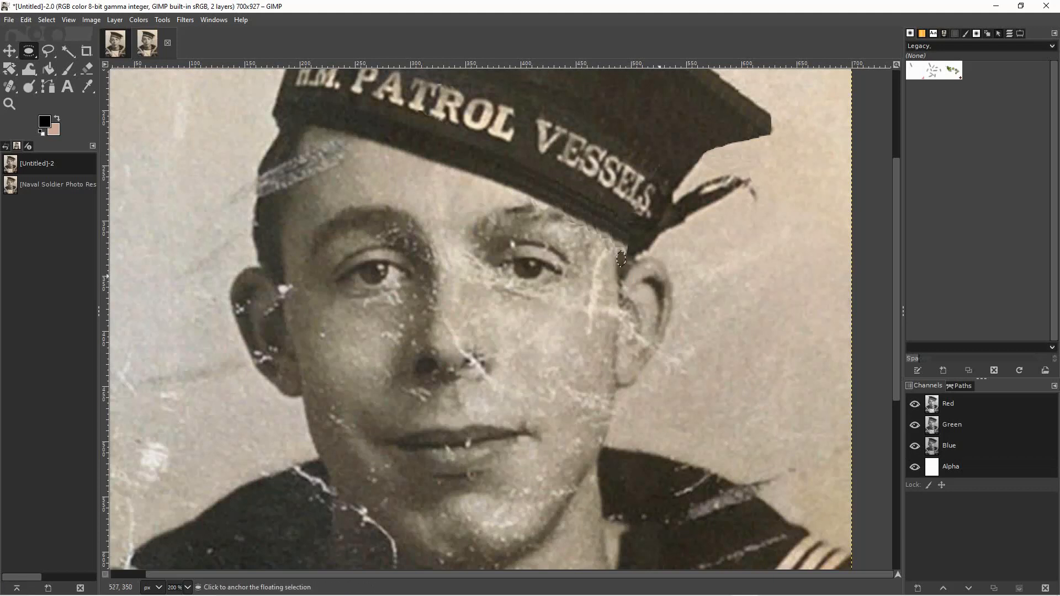
pyautogui.click(663, 271)
pyautogui.moveTo(620, 252)
pyautogui.mouseDown()
pyautogui.moveTo(627, 270)
pyautogui.moveTo(623, 256)
pyautogui.mouseUp()
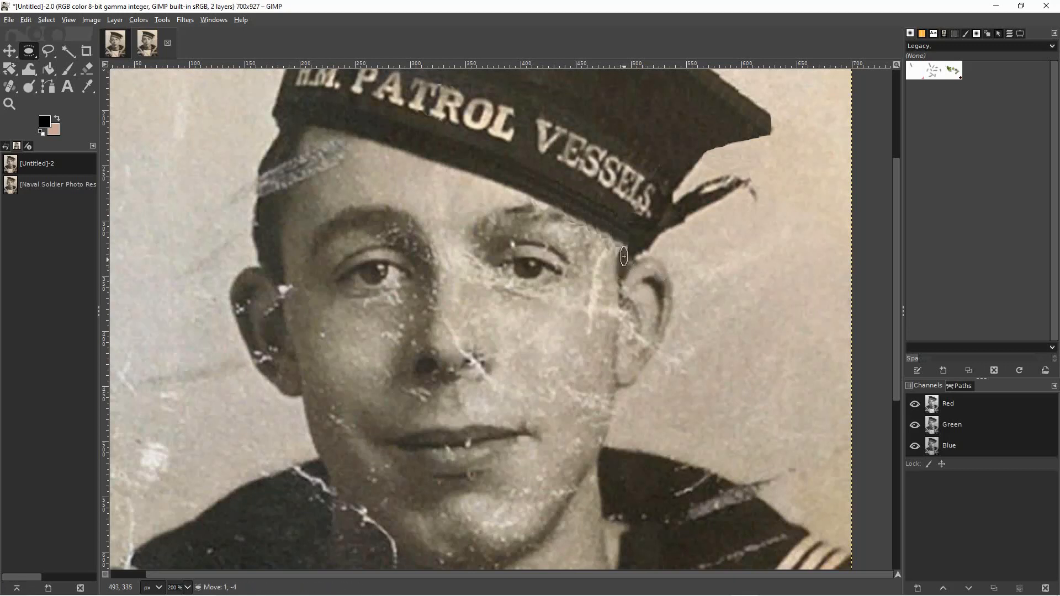
pyautogui.click(626, 254)
pyautogui.moveTo(624, 264); pyautogui.dragTo(623, 253)
pyautogui.click(621, 249)
pyautogui.moveTo(621, 258); pyautogui.dragTo(625, 267)
pyautogui.click(656, 293)
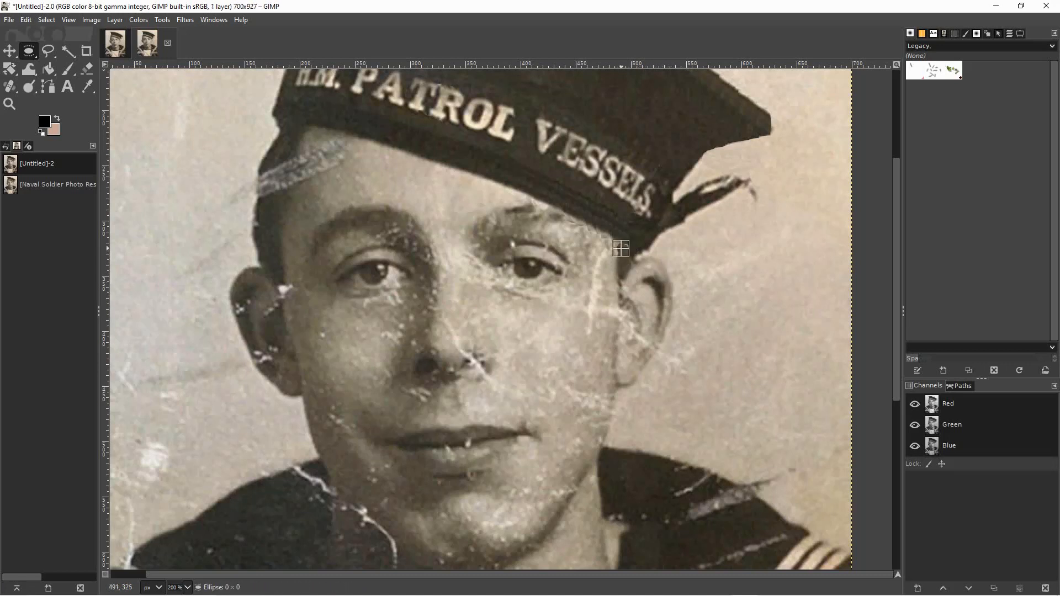
pyautogui.moveTo(623, 251); pyautogui.dragTo(626, 247)
pyautogui.click(670, 265)
# Try the Clone tool, sampling the left cheek and stamping it over the scratched right cheek.
pyautogui.moveTo(896, 365); pyautogui.dragTo(897, 319)
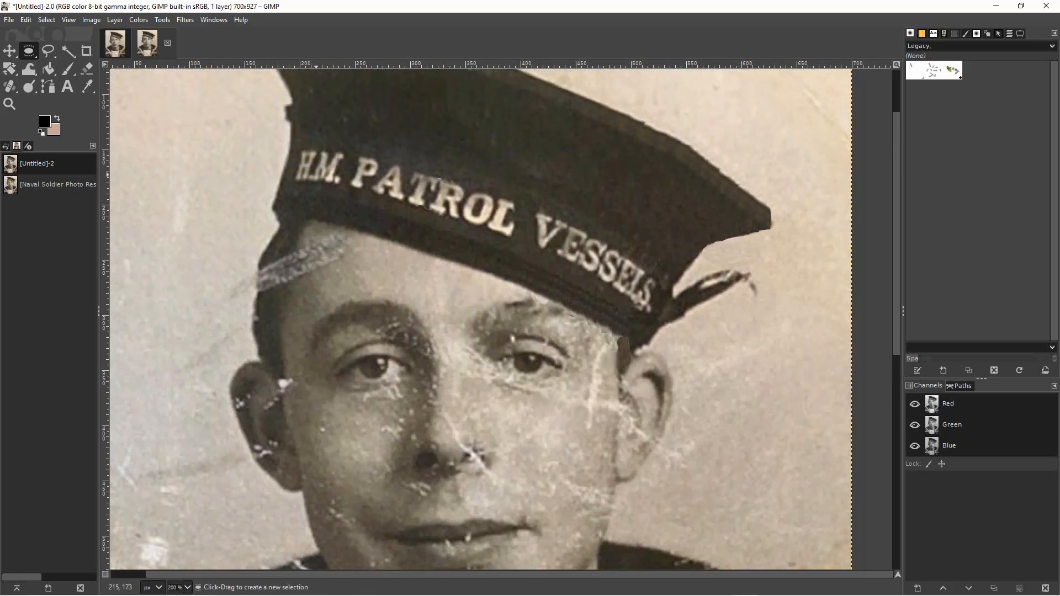
pyautogui.click(10, 86)
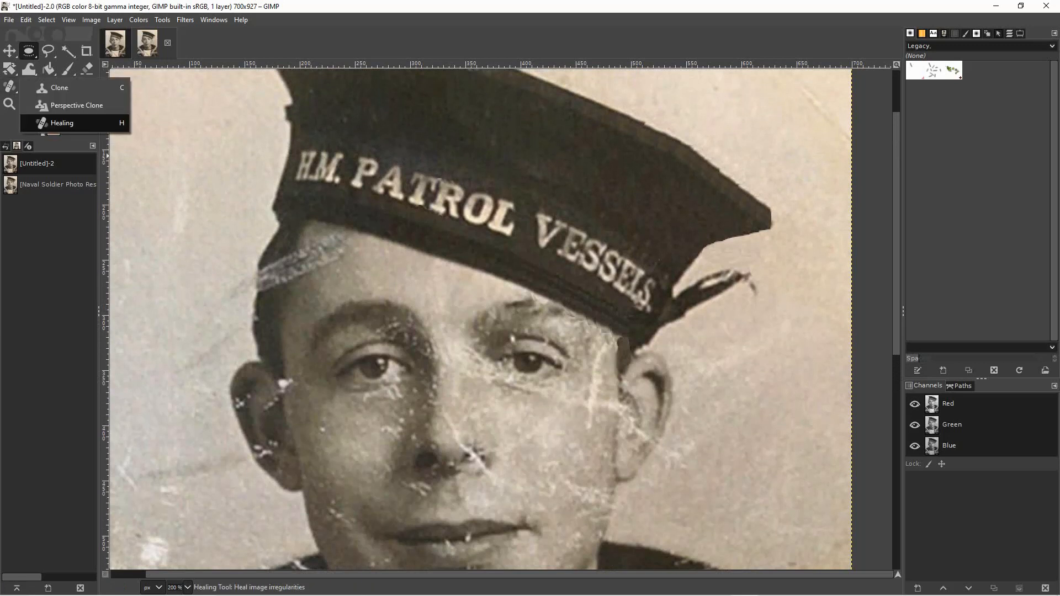
pyautogui.click(59, 87)
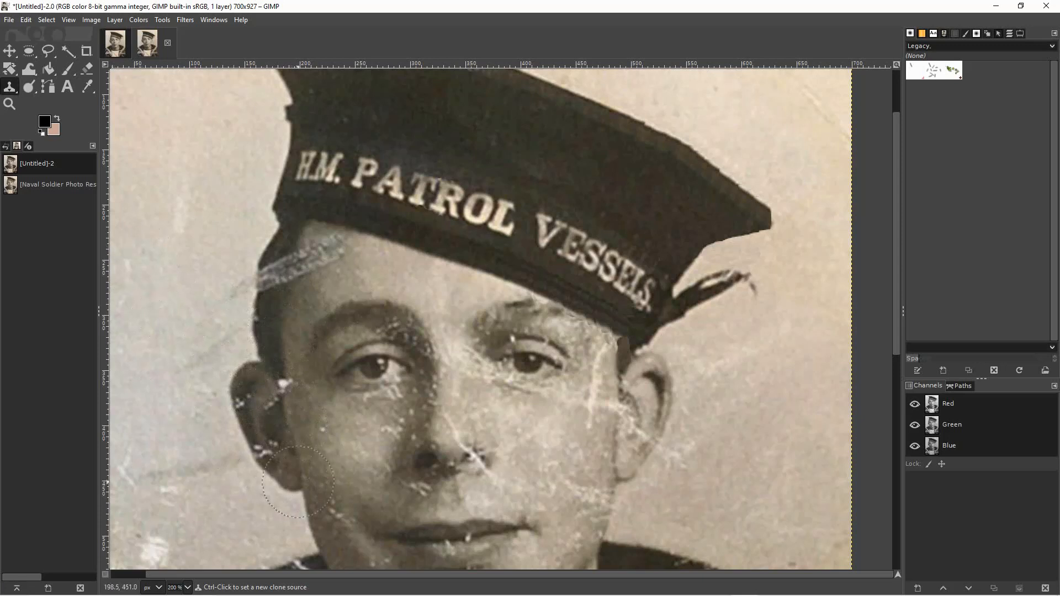
pyautogui.press('ctrl')
pyautogui.keyDown('ctrl'); pyautogui.click(358, 450); pyautogui.keyUp('ctrl')
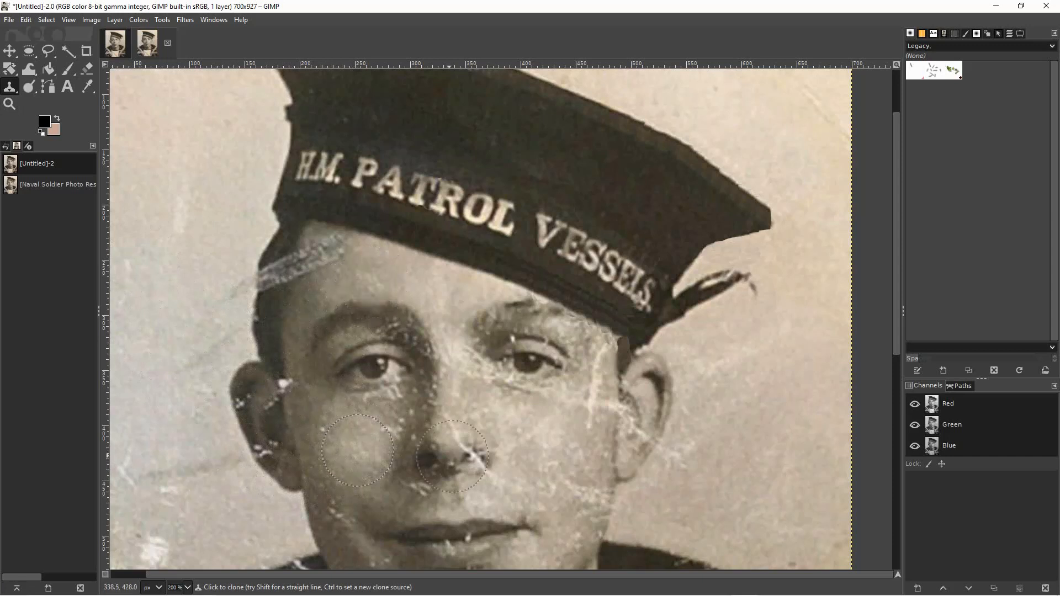
pyautogui.click(531, 440)
pyautogui.click(586, 501)
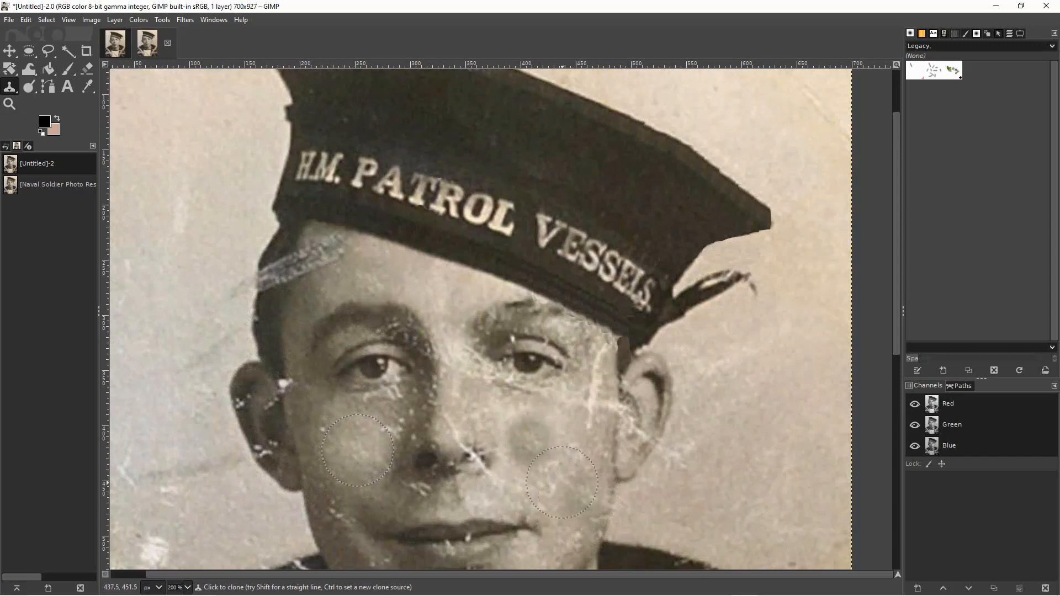
pyautogui.click(556, 464)
# Use the Healing tool with a smaller brush to remove the small white scratches beneath the left nostril, sampling the adjoining cheek skin.
pyautogui.moveTo(608, 589)
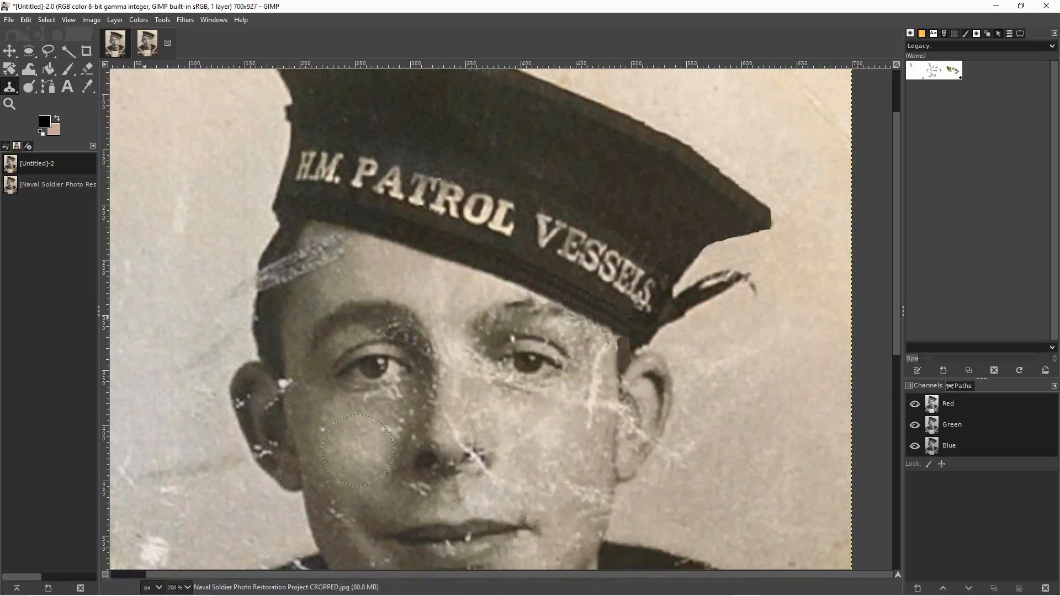
pyautogui.click(9, 86)
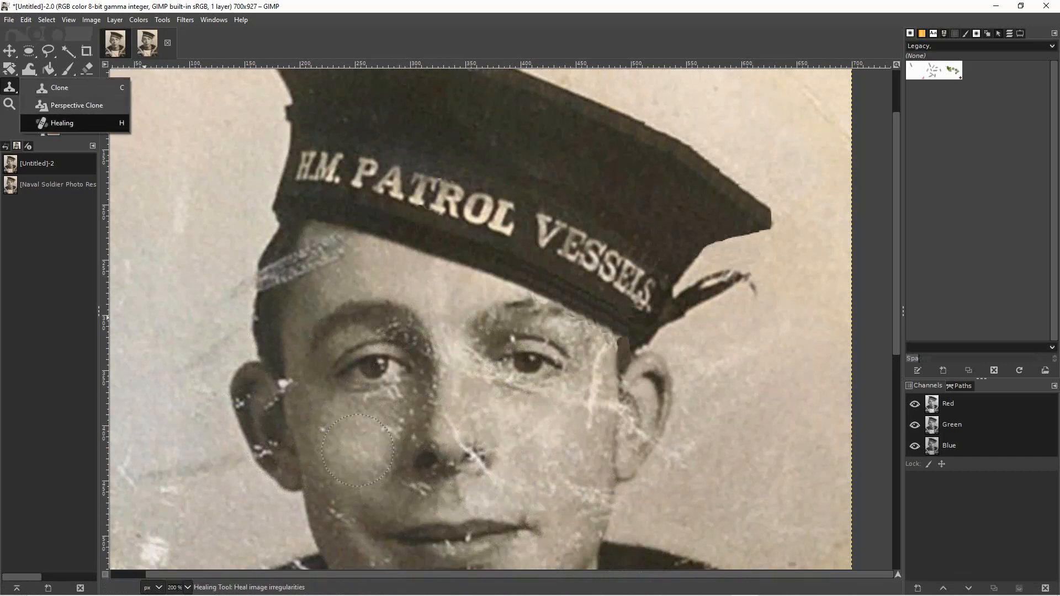
pyautogui.click(62, 122)
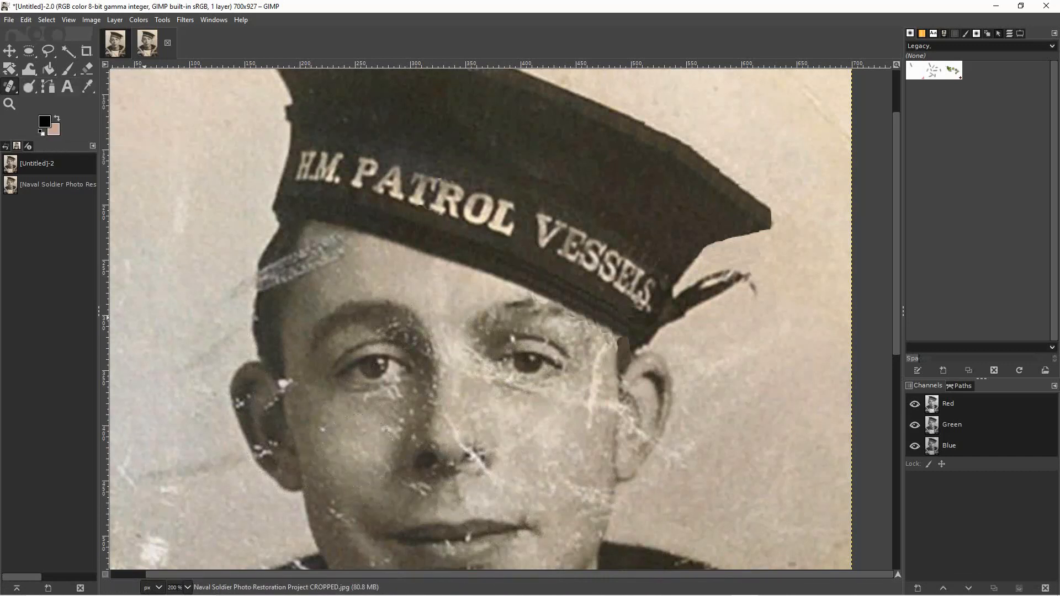
pyautogui.click(10, 87)
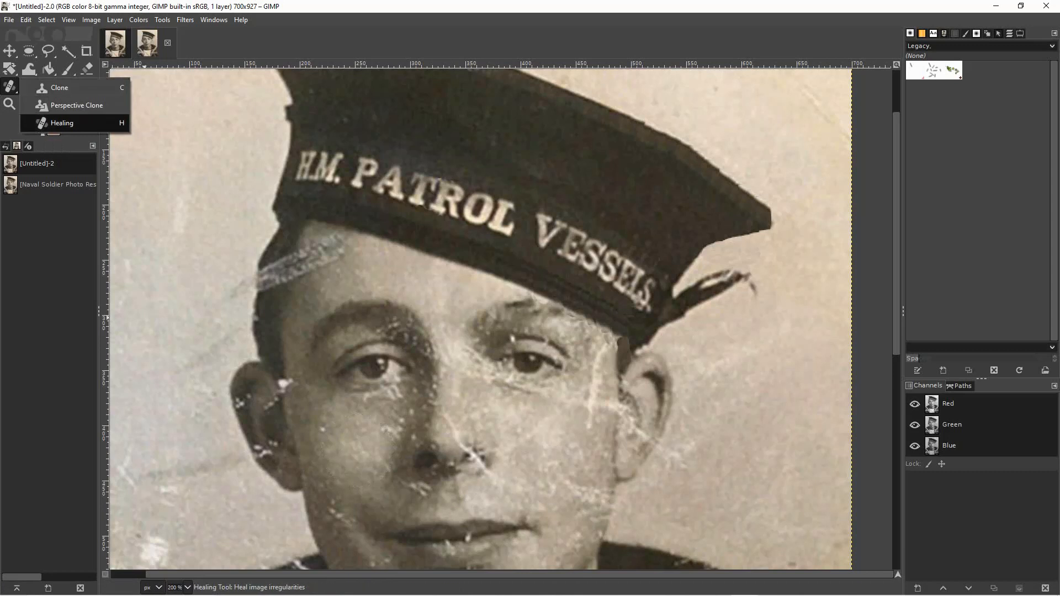
pyautogui.click(62, 123)
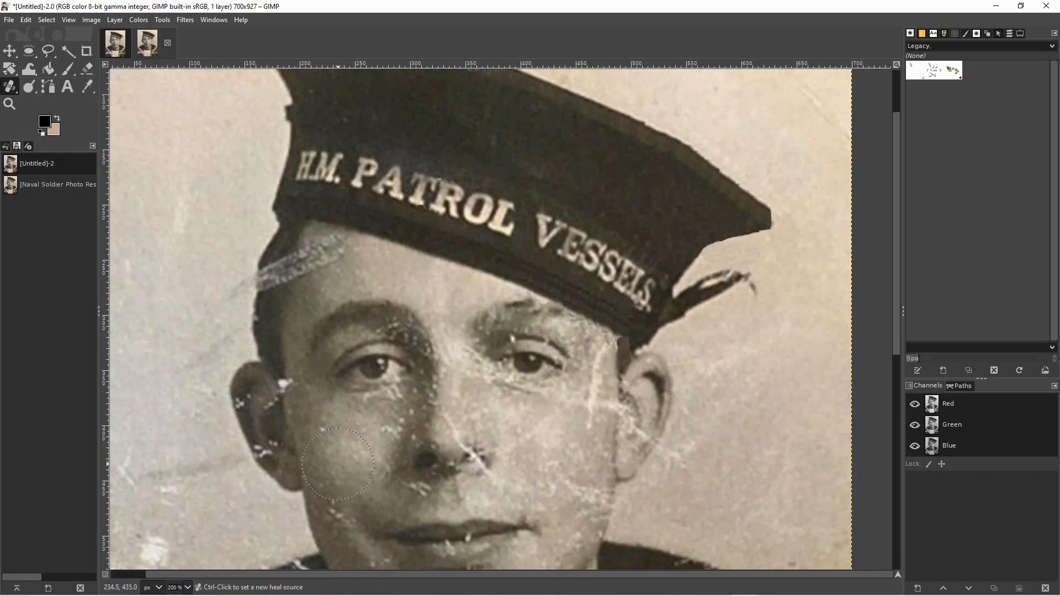
pyautogui.press('[')
pyautogui.press('[')
pyautogui.click(414, 488)
pyautogui.press('[')
pyautogui.press('[')
pyautogui.press('[')
pyautogui.press('[')
pyautogui.press('[')
pyautogui.press('[')
pyautogui.press('[')
pyautogui.press('[')
pyautogui.press('[')
pyautogui.press('[')
pyautogui.press('[')
pyautogui.press('[')
pyautogui.press('[')
pyautogui.press('[')
pyautogui.press('[')
pyautogui.press('[')
pyautogui.press('[')
pyautogui.press('[')
pyautogui.press('[')
pyautogui.press('[')
pyautogui.press('[')
pyautogui.press('[')
pyautogui.press('[')
pyautogui.press('[')
pyautogui.press('[')
pyautogui.press('[')
pyautogui.press('[')
pyautogui.click(414, 495)
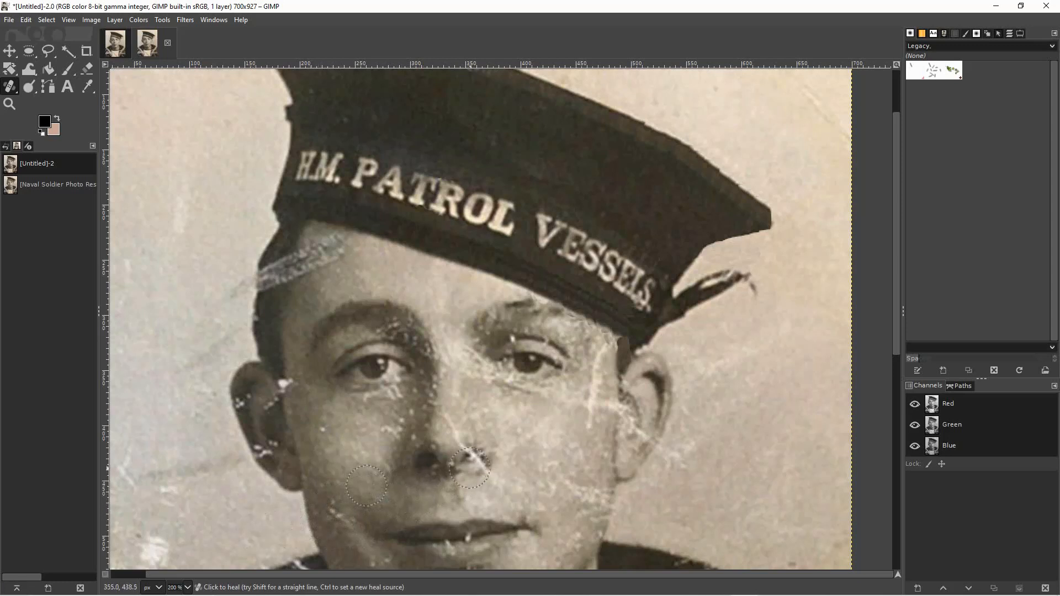
# Try healing the scratched right nostril with a small brush sampled from the left nostril, and undo the strokes.
pyautogui.press('[')
pyautogui.press('[')
pyautogui.press('[')
pyautogui.press('[')
pyautogui.press('[')
pyautogui.press('[')
pyautogui.press('[')
pyautogui.press('[')
pyautogui.press('[')
pyautogui.press('[')
pyautogui.press('[')
pyautogui.press('[')
pyautogui.press('[')
pyautogui.press('[')
pyautogui.press('[')
pyautogui.press('[')
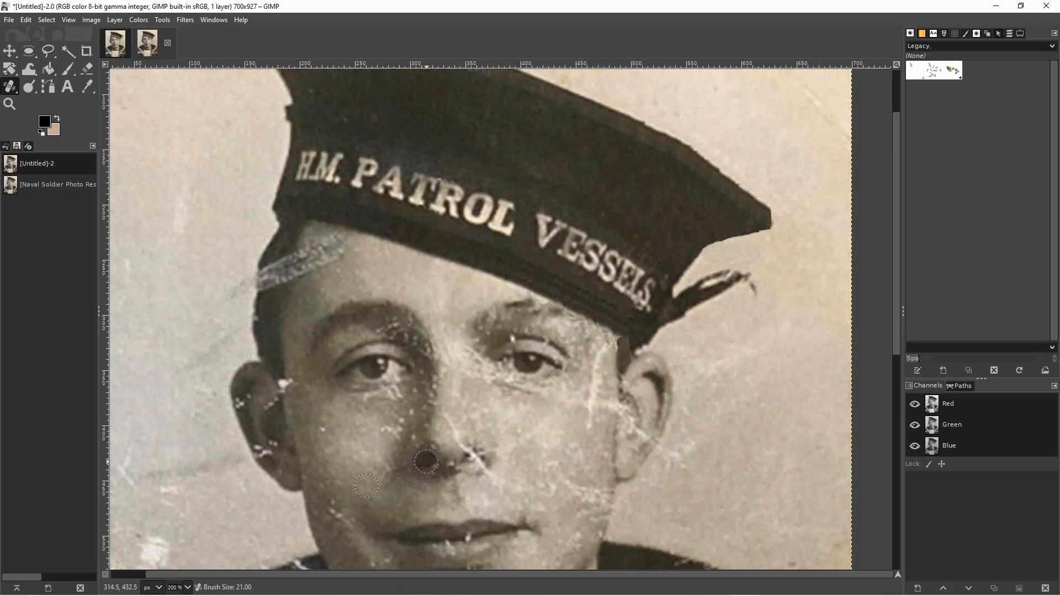
pyautogui.press(']')
pyautogui.press(']')
pyautogui.keyDown('ctrl'); pyautogui.click(426, 461); pyautogui.keyUp('ctrl')
pyautogui.click(472, 458)
pyautogui.click(471, 458)
pyautogui.click(474, 460)
pyautogui.press('ctrl')
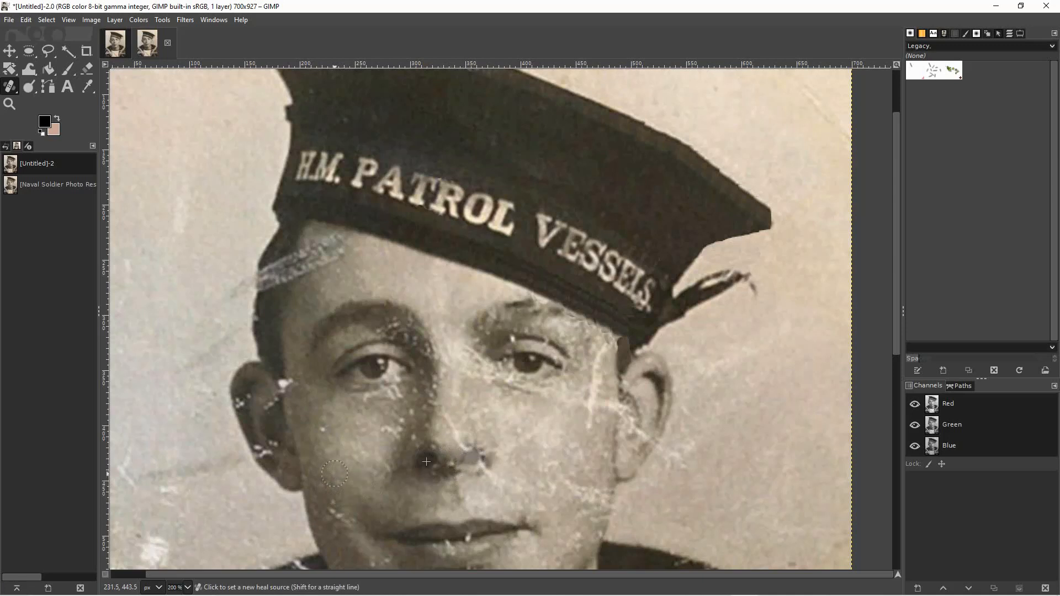
pyautogui.hotkey('ctrl', 'z')
pyautogui.hotkey('ctrl', 'z')
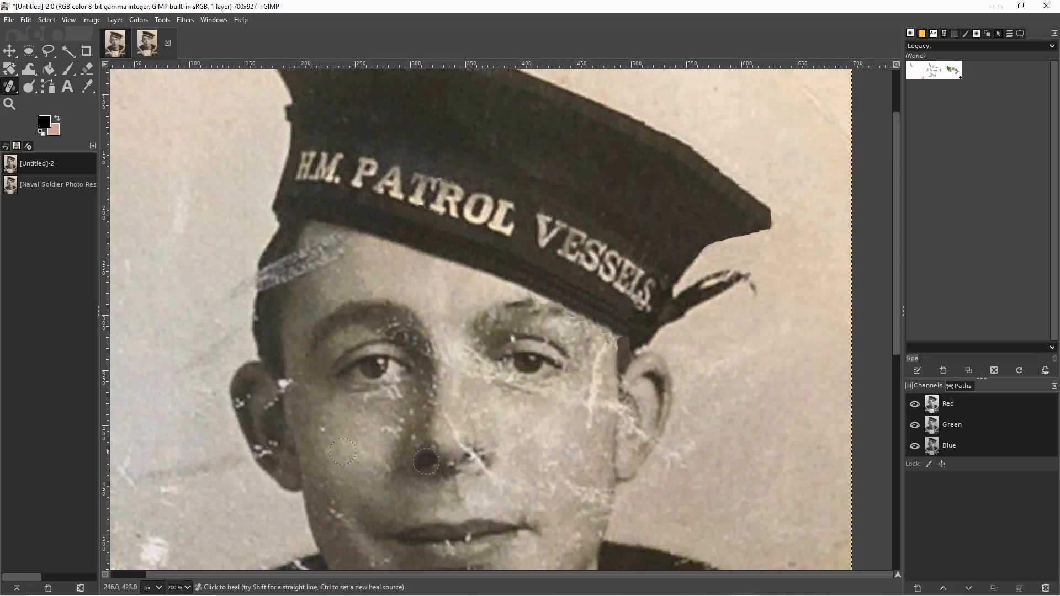
# Copy a round elliptical patch of the left nostril over the scratched right nostril and anchor it.
pyautogui.press('e')
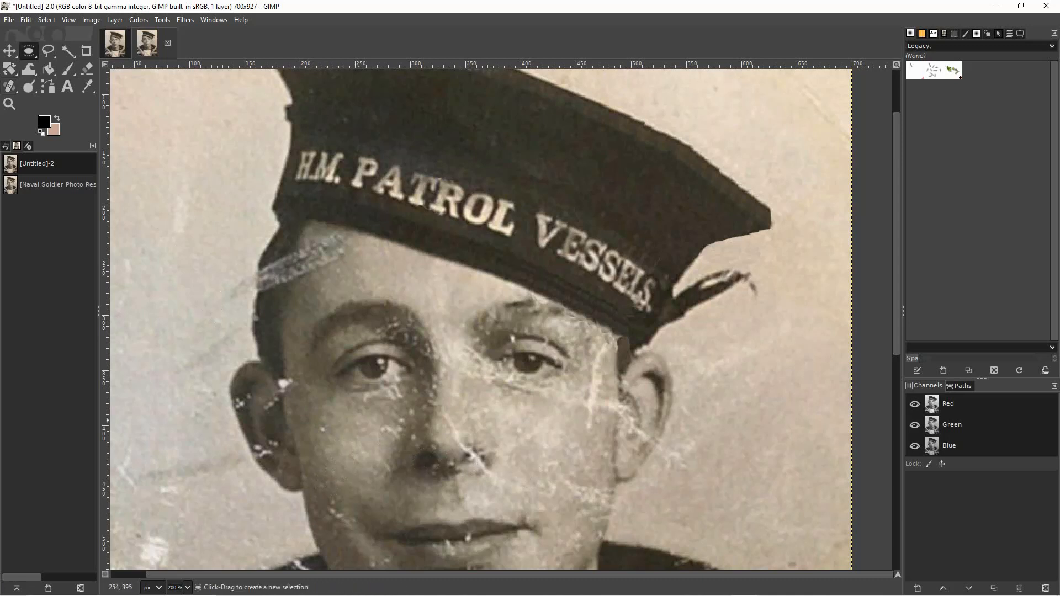
pyautogui.moveTo(412, 453); pyautogui.dragTo(471, 460)
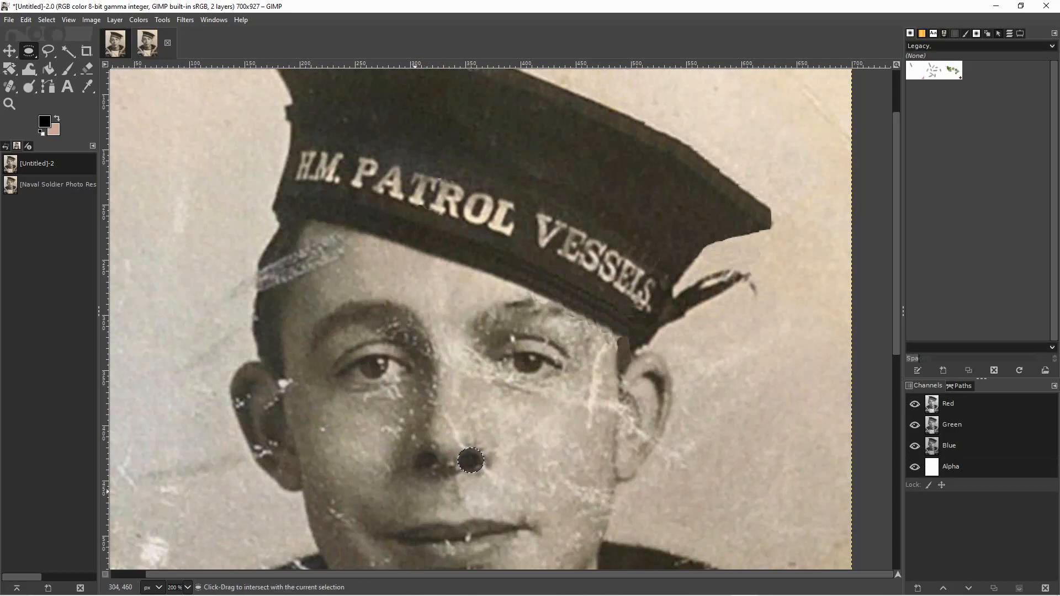
pyautogui.press('m')
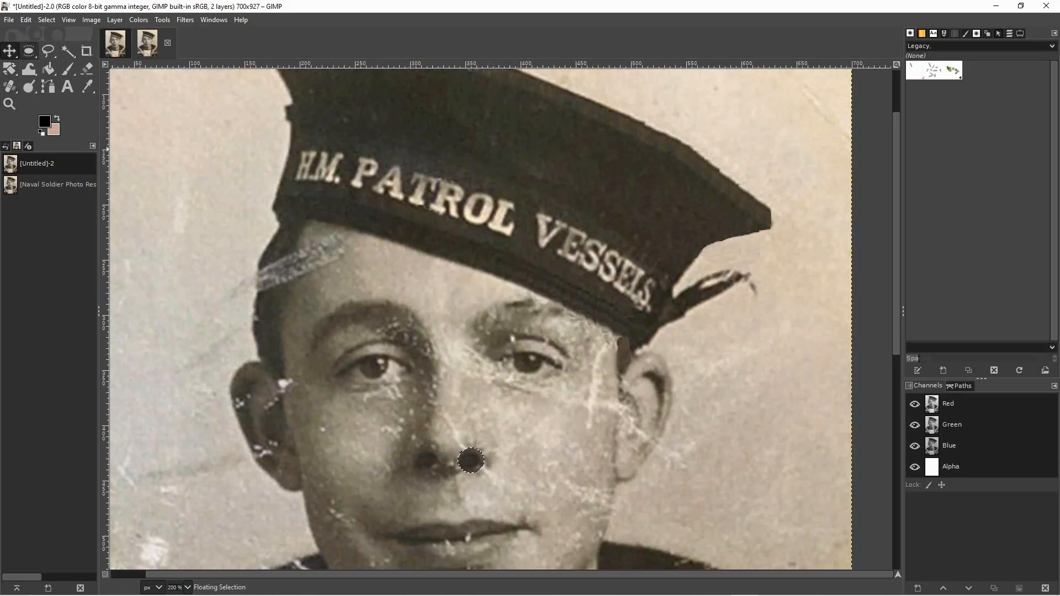
pyautogui.moveTo(470, 460)
pyautogui.mouseDown()
pyautogui.moveTo(499, 512)
pyautogui.moveTo(466, 478)
pyautogui.moveTo(472, 459)
pyautogui.mouseUp()
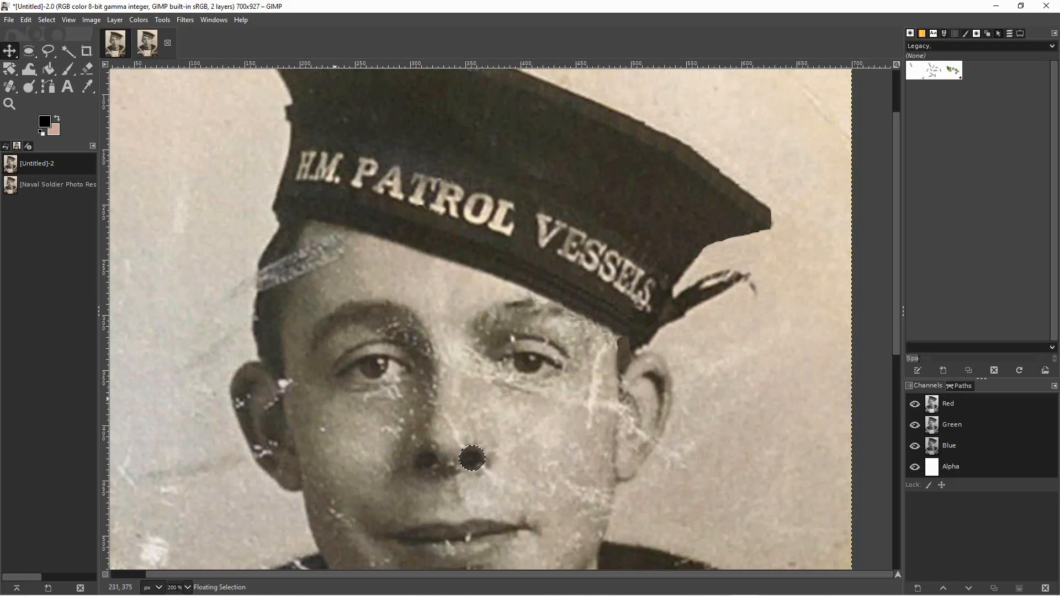
pyautogui.click(46, 20)
pyautogui.press('Escape')
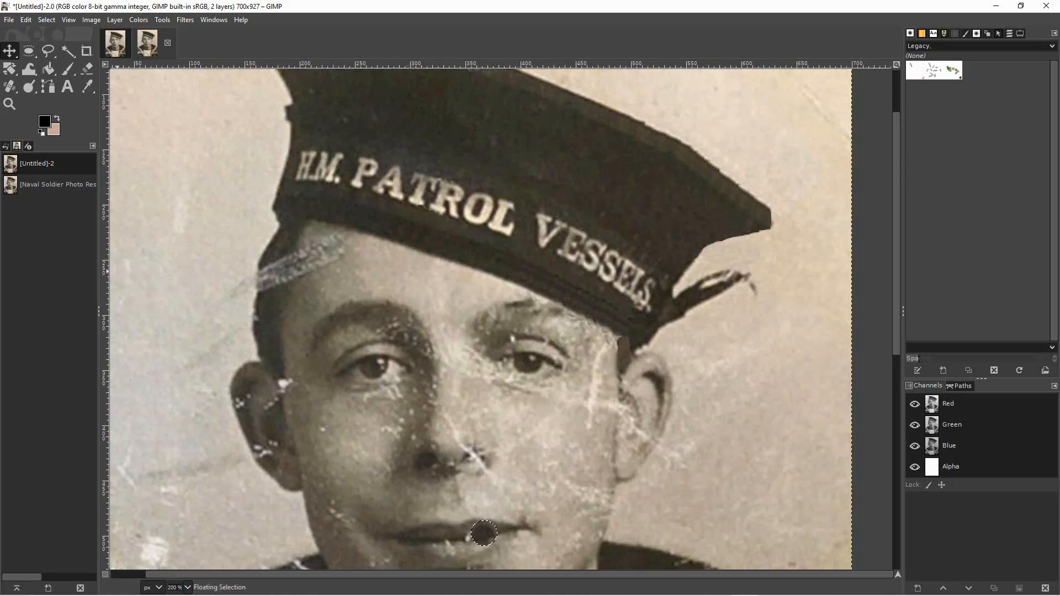
pyautogui.press('e')
pyautogui.moveTo(484, 533); pyautogui.dragTo(470, 463)
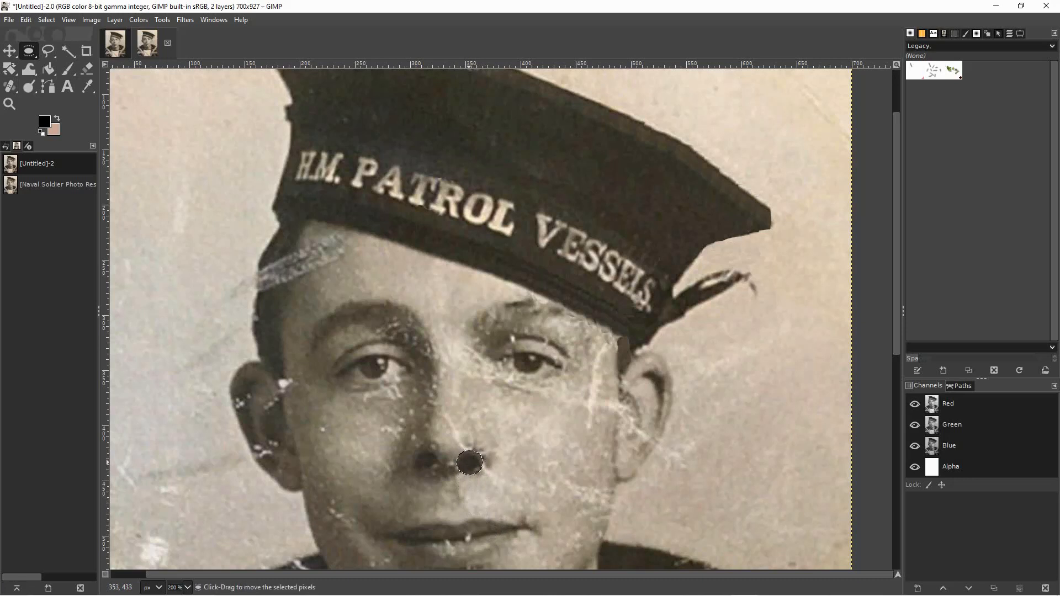
pyautogui.click(540, 471)
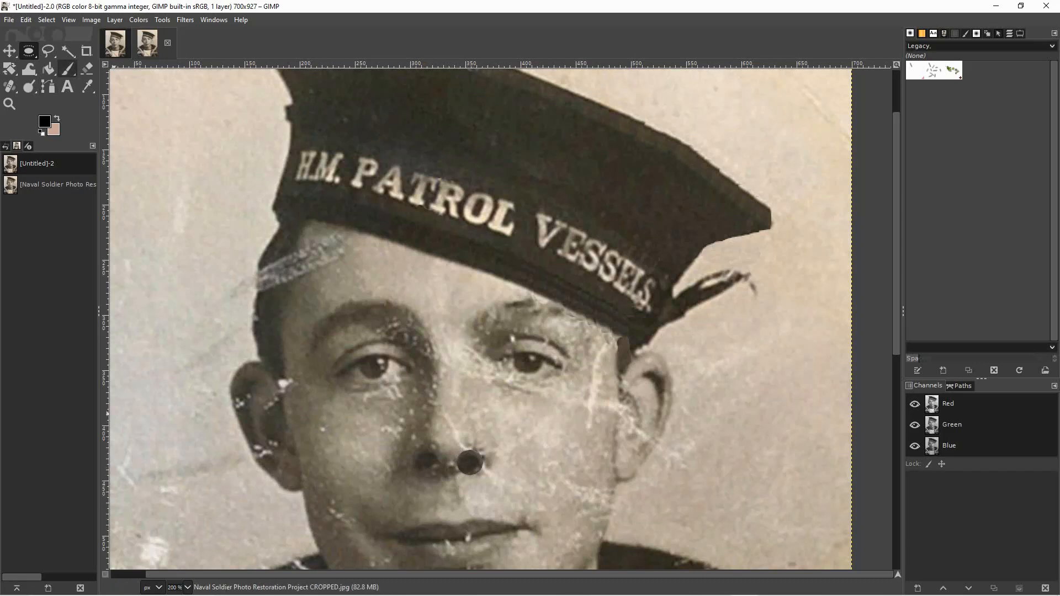
# Heal the skin around the pasted right nostril, sampling the clear cheek skin beside the nose.
pyautogui.click(10, 86)
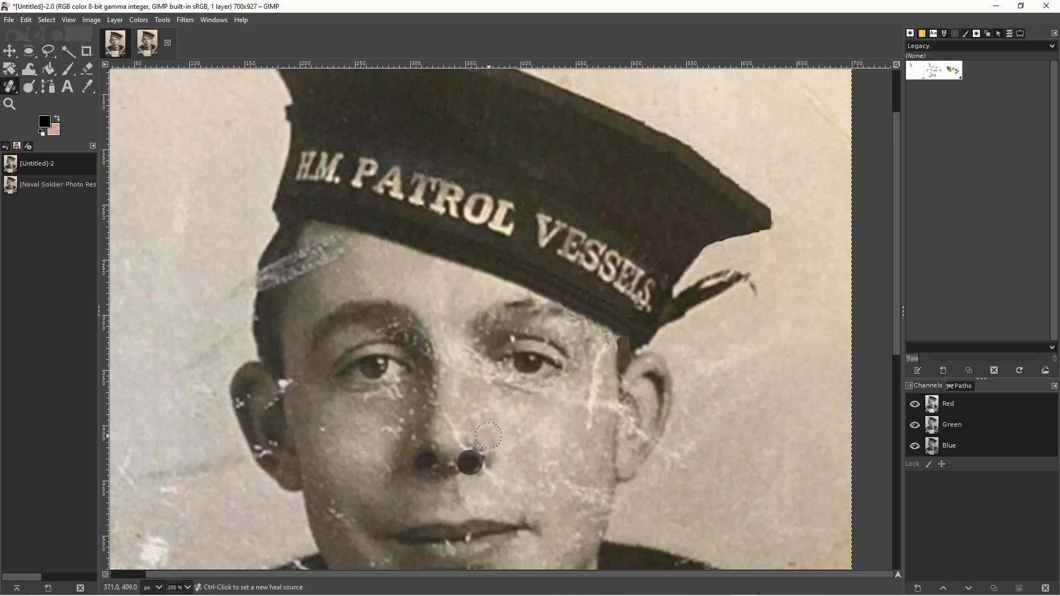
pyautogui.press('ctrl')
pyautogui.keyDown('ctrl'); pyautogui.click(489, 436); pyautogui.keyUp('ctrl')
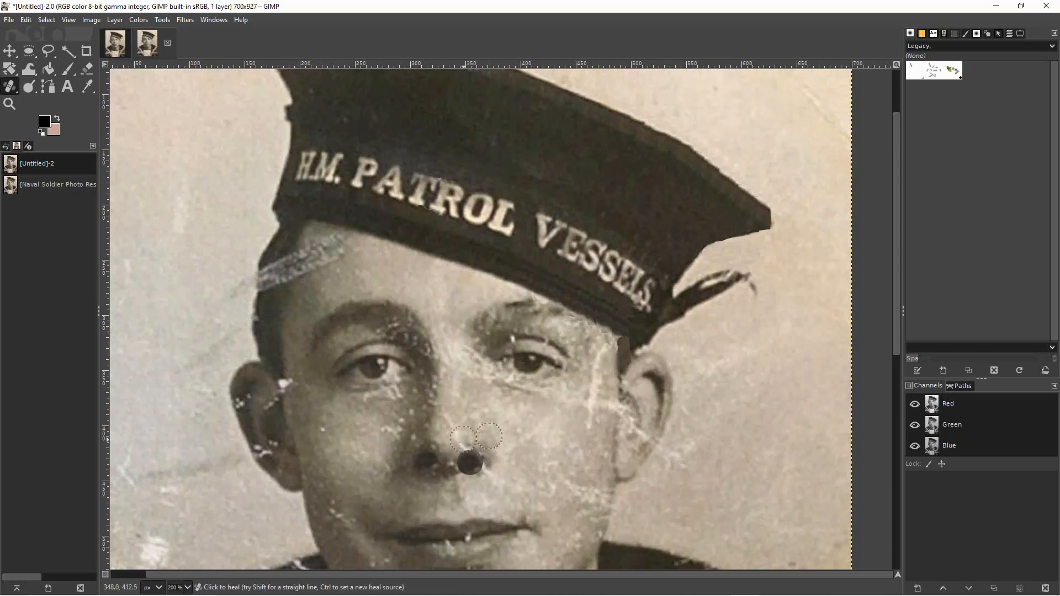
pyautogui.keyDown('ctrl'); pyautogui.click(464, 440); pyautogui.keyUp('ctrl')
pyautogui.click(466, 446)
pyautogui.keyDown('ctrl'); pyautogui.click(444, 441); pyautogui.keyUp('ctrl')
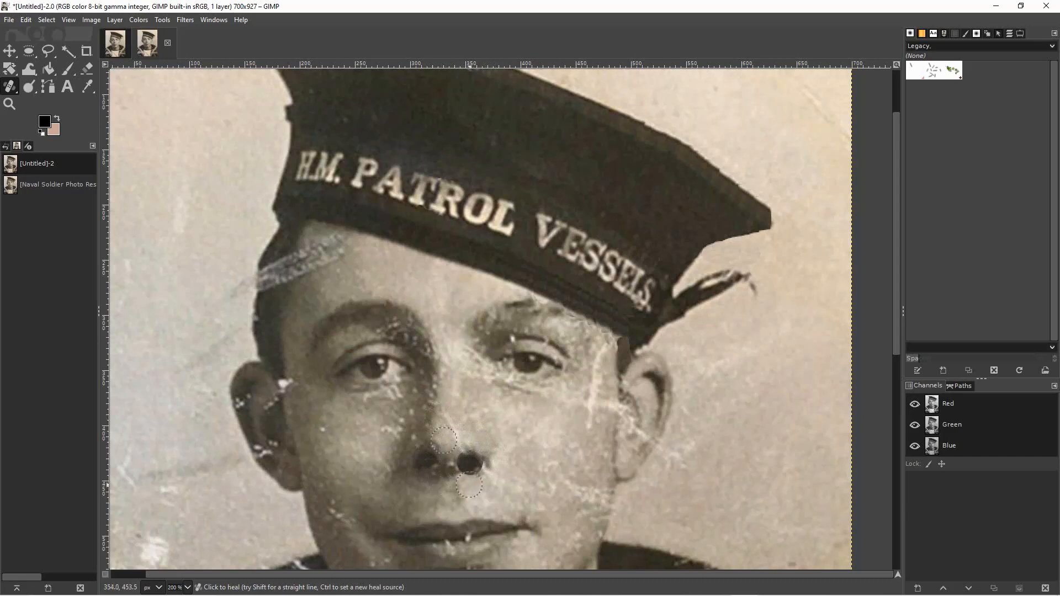
pyautogui.keyDown('ctrl'); pyautogui.click(477, 477); pyautogui.keyUp('ctrl')
# Cover the lower edge of the pasted right nostril with a wide elliptical patch of nearby skin.
pyautogui.click(28, 51)
pyautogui.moveTo(461, 480); pyautogui.dragTo(487, 478)
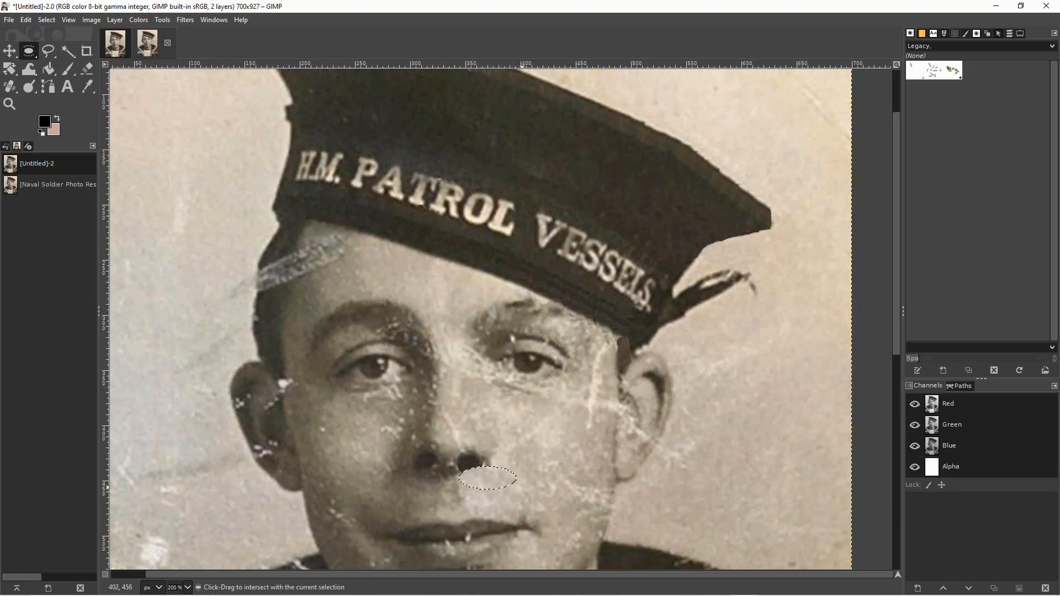
pyautogui.click(536, 496)
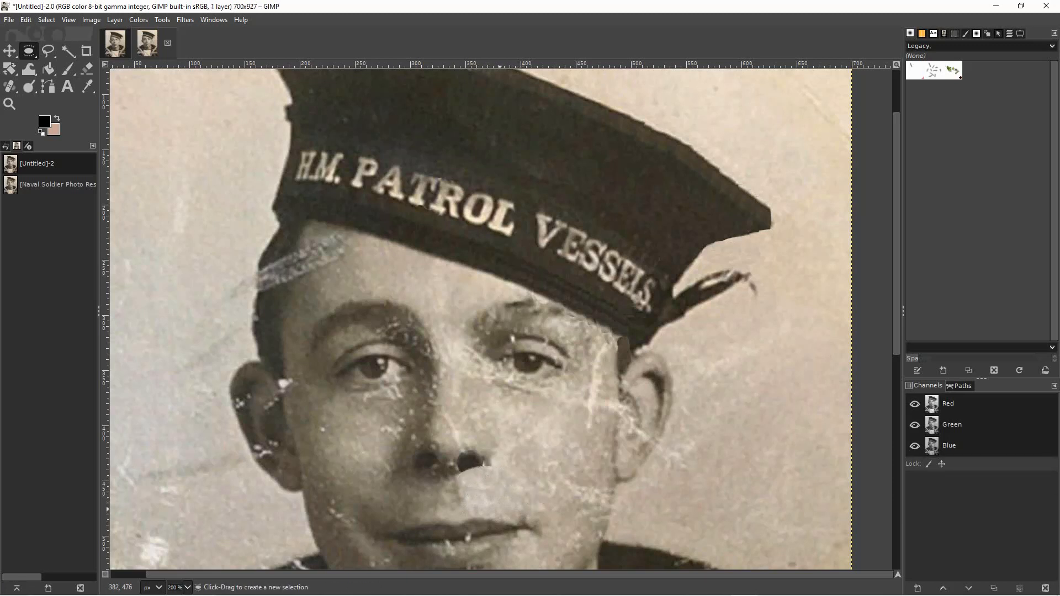
# Undo the skin patch and the healing around the right nostril, returning to the floating nostril copy.
pyautogui.hotkey('ctrl', 'z')
pyautogui.hotkey('ctrl', 'z')
pyautogui.hotkey('ctrl', 'z')
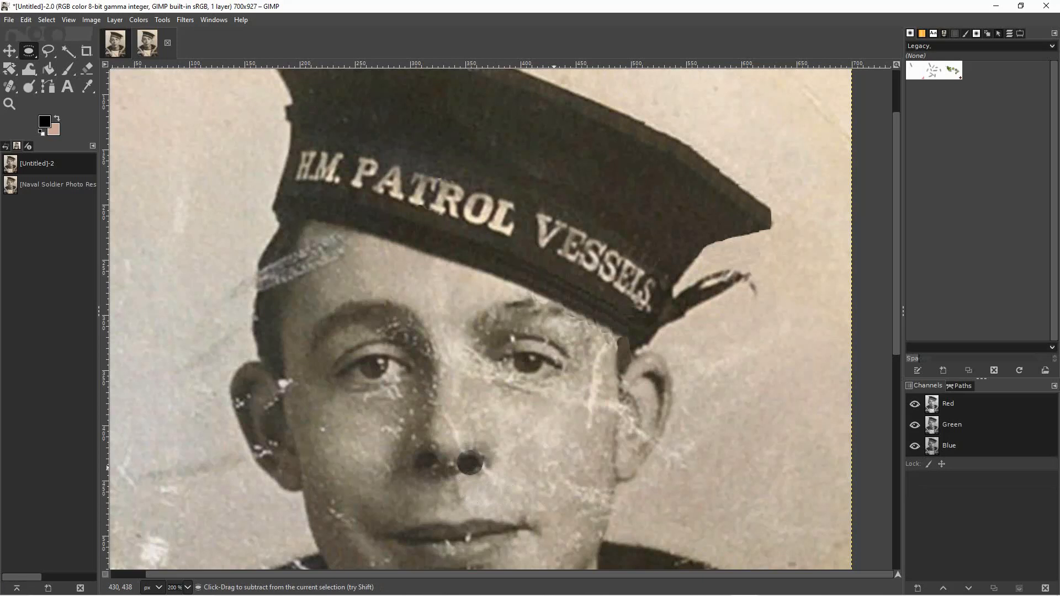
pyautogui.hotkey('ctrl', 'z')
pyautogui.hotkey('ctrl', 'z')
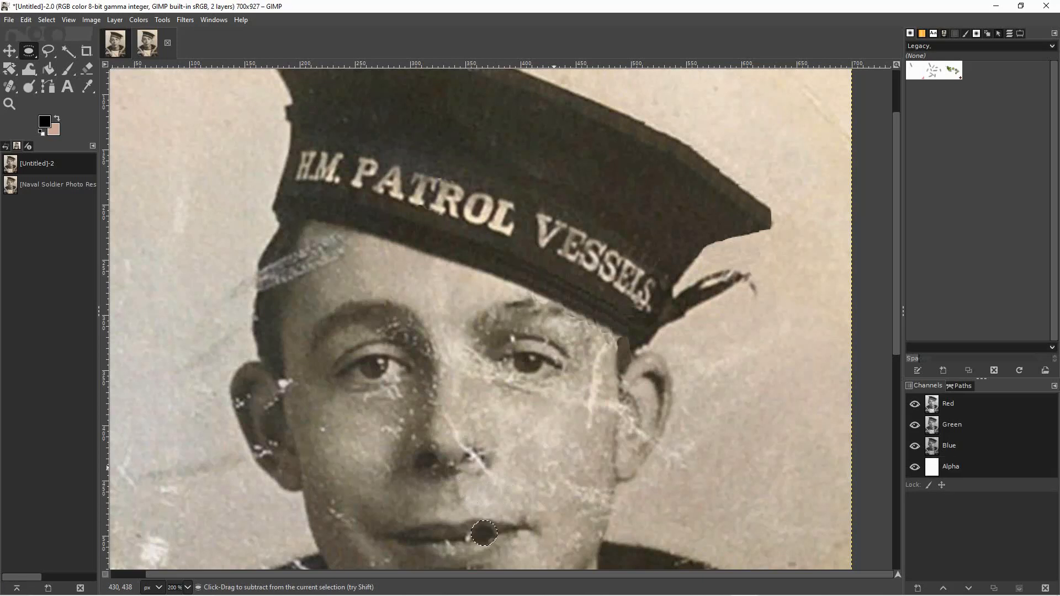
pyautogui.hotkey('ctrl', 'y')
pyautogui.hotkey('ctrl', 'y')
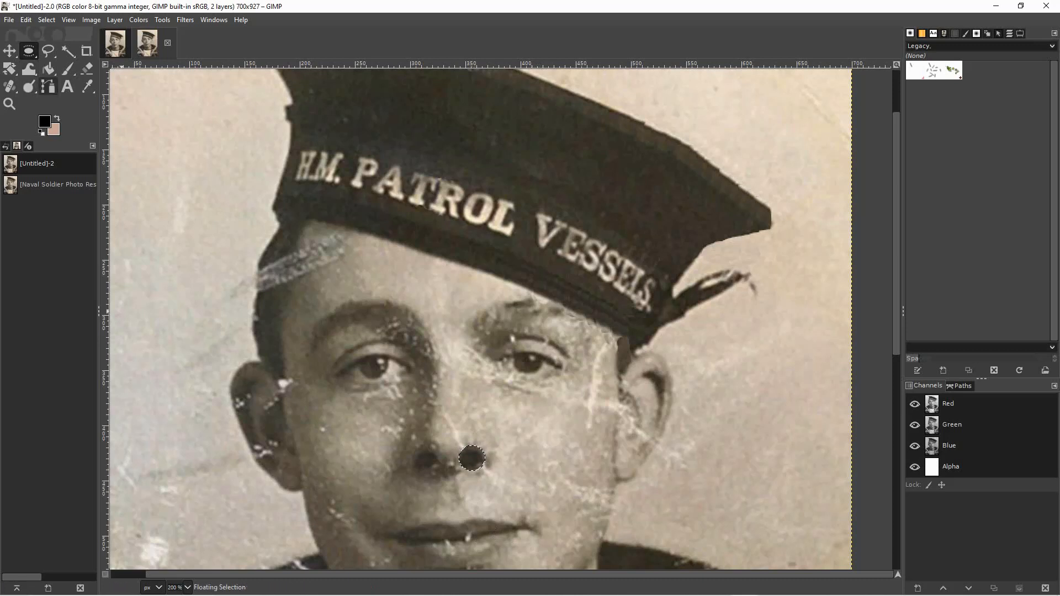
pyautogui.moveTo(527, 422); pyautogui.dragTo(566, 488)
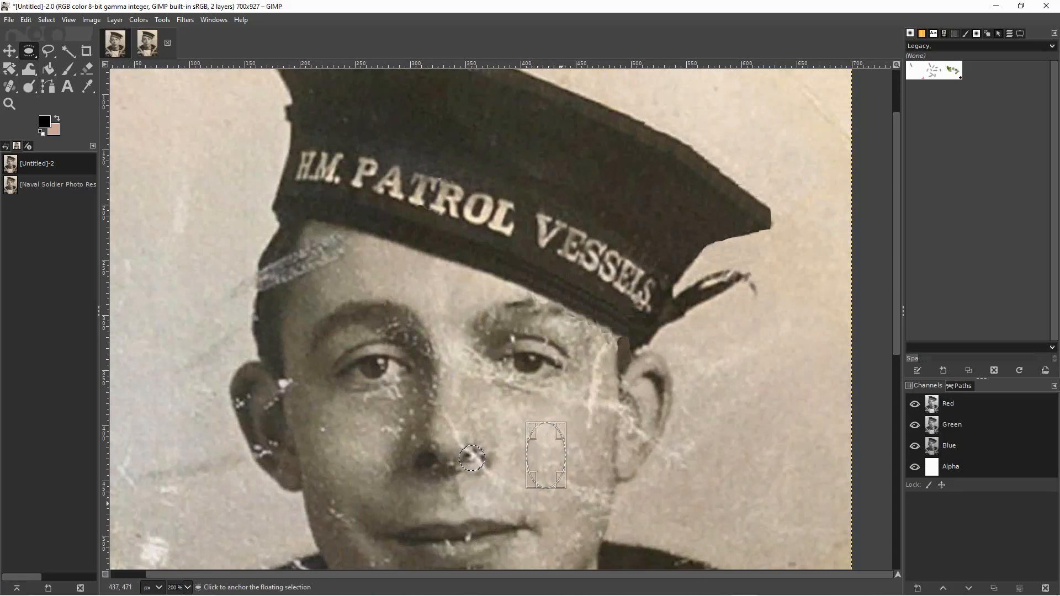
pyautogui.hotkey('ctrl', 'z')
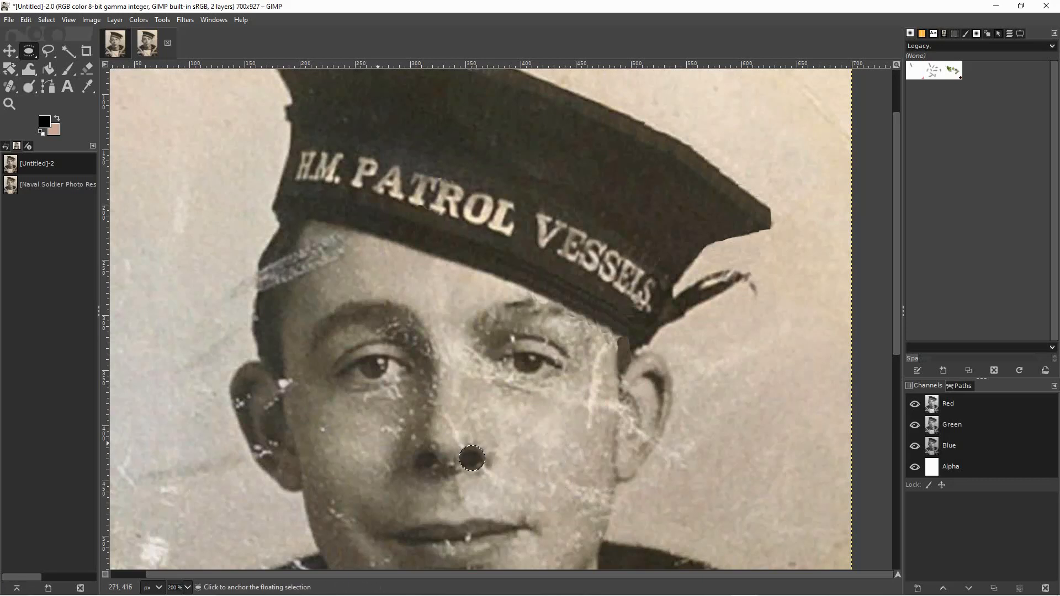
# Try repositioning the floating nostril copy, return it over the left nostril and anchor it there.
pyautogui.click(10, 51)
pyautogui.moveTo(472, 459); pyautogui.dragTo(716, 484)
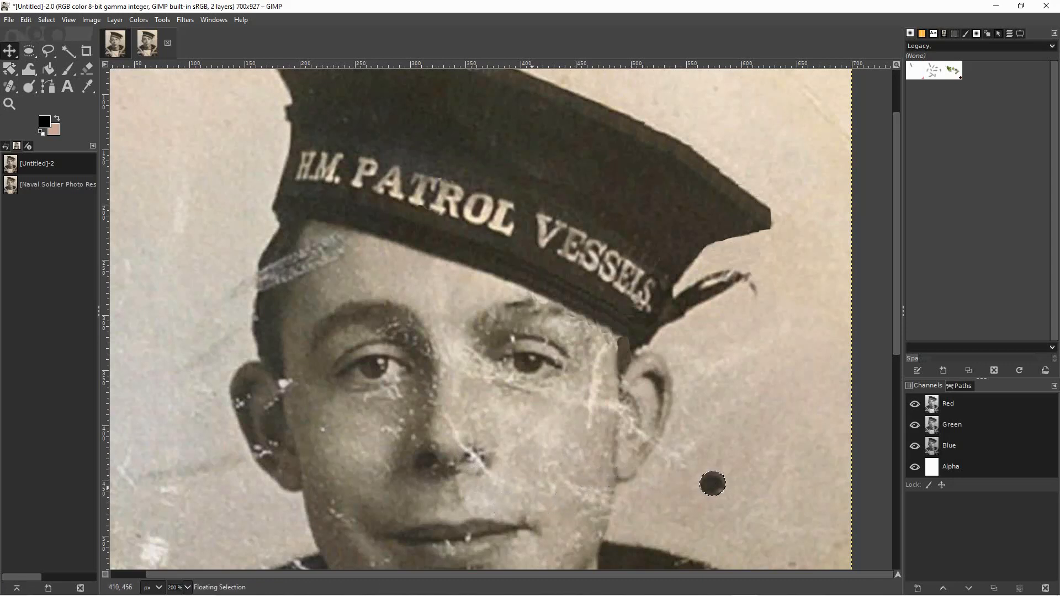
pyautogui.moveTo(713, 484); pyautogui.dragTo(472, 459)
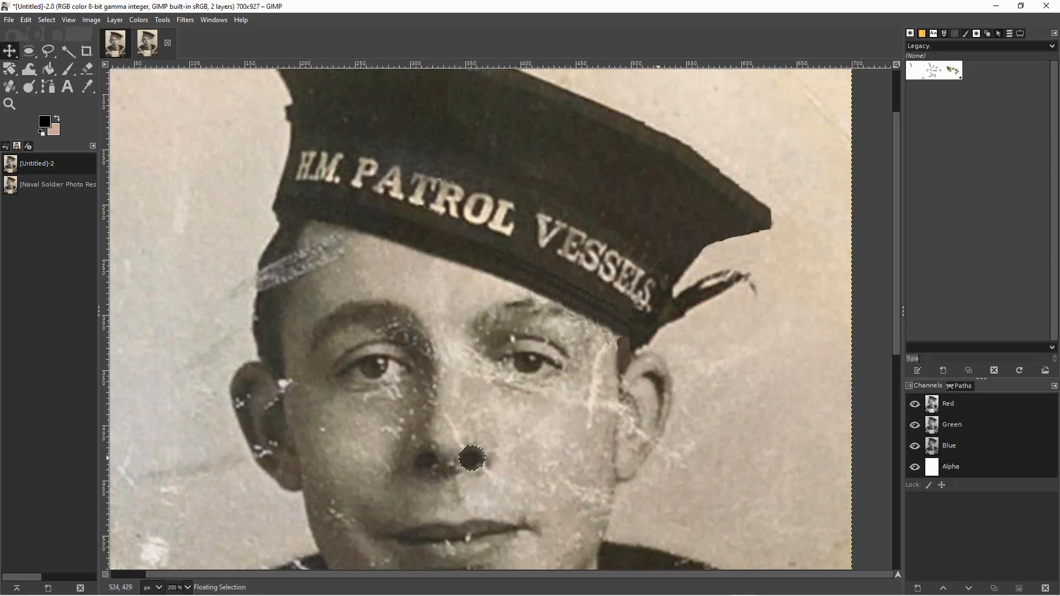
pyautogui.hotkey('ctrl', 'z')
pyautogui.moveTo(471, 459); pyautogui.dragTo(427, 460)
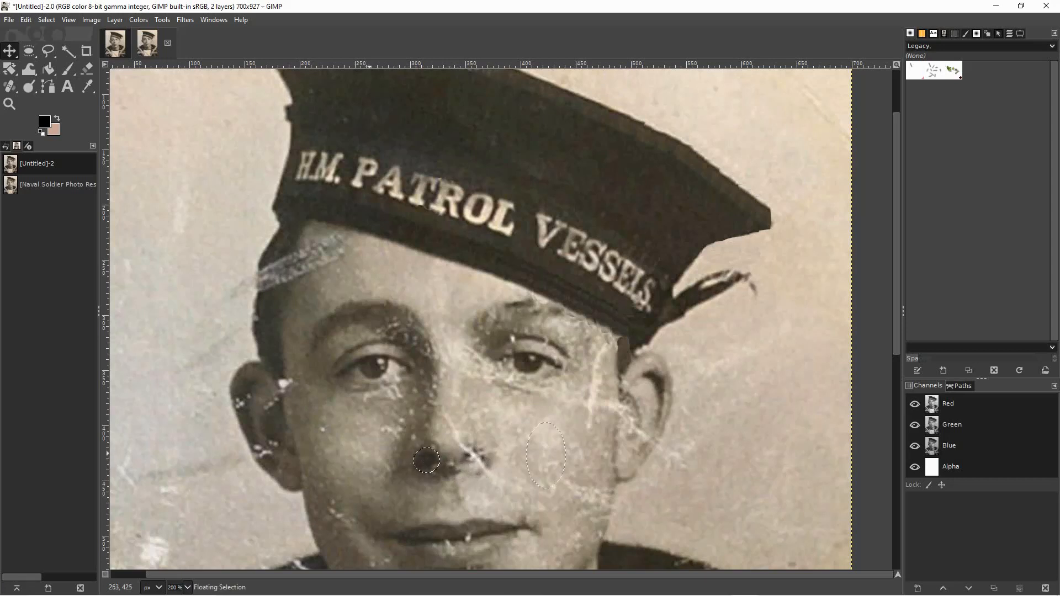
pyautogui.press('e')
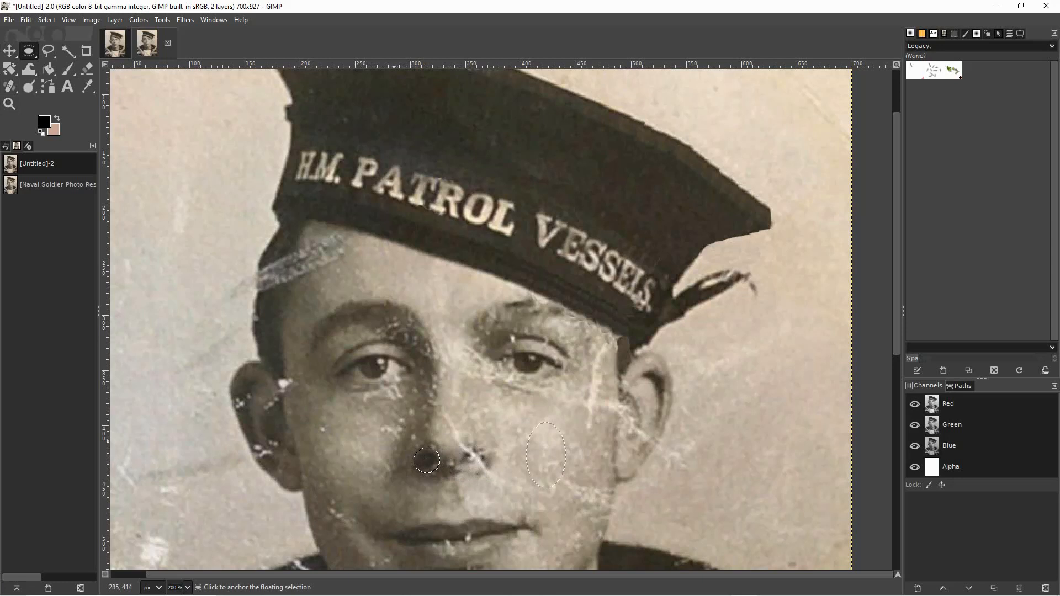
pyautogui.moveTo(385, 446)
pyautogui.mouseDown()
pyautogui.moveTo(398, 465)
pyautogui.moveTo(370, 490)
pyautogui.mouseUp()
pyautogui.click(405, 489)
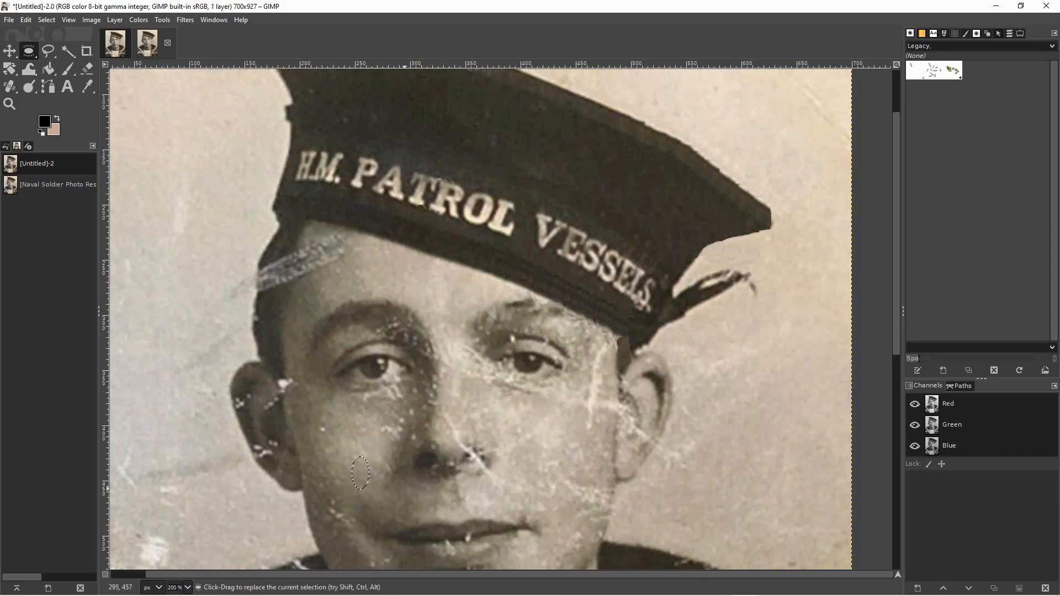
# Try covering the right nostril with a slightly wider elliptical copy of the left nostril, and undo it.
pyautogui.moveTo(411, 450); pyautogui.dragTo(440, 473)
pyautogui.moveTo(425, 461); pyautogui.dragTo(471, 460)
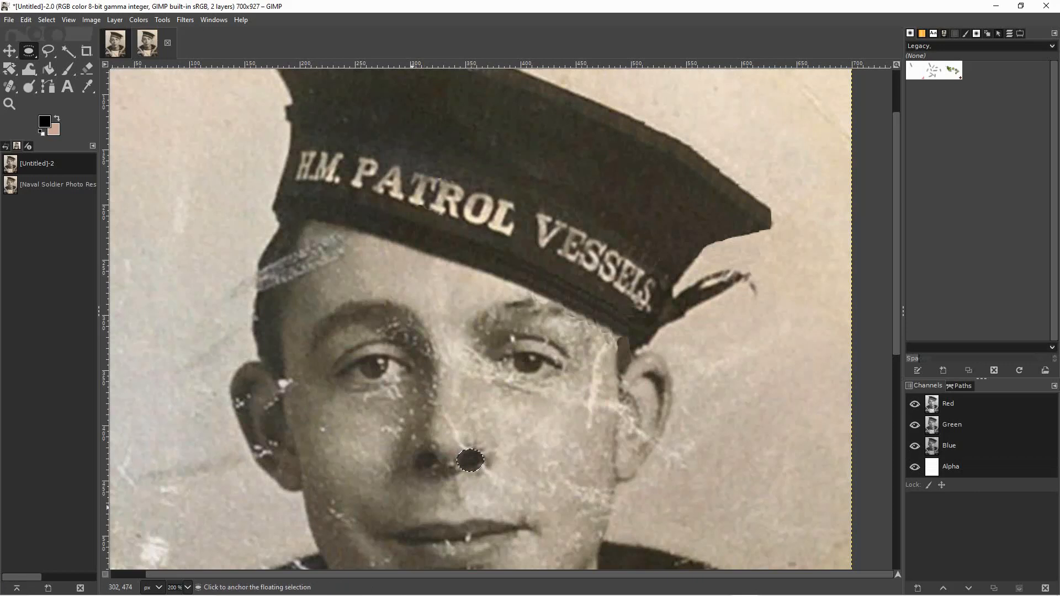
pyautogui.click(416, 501)
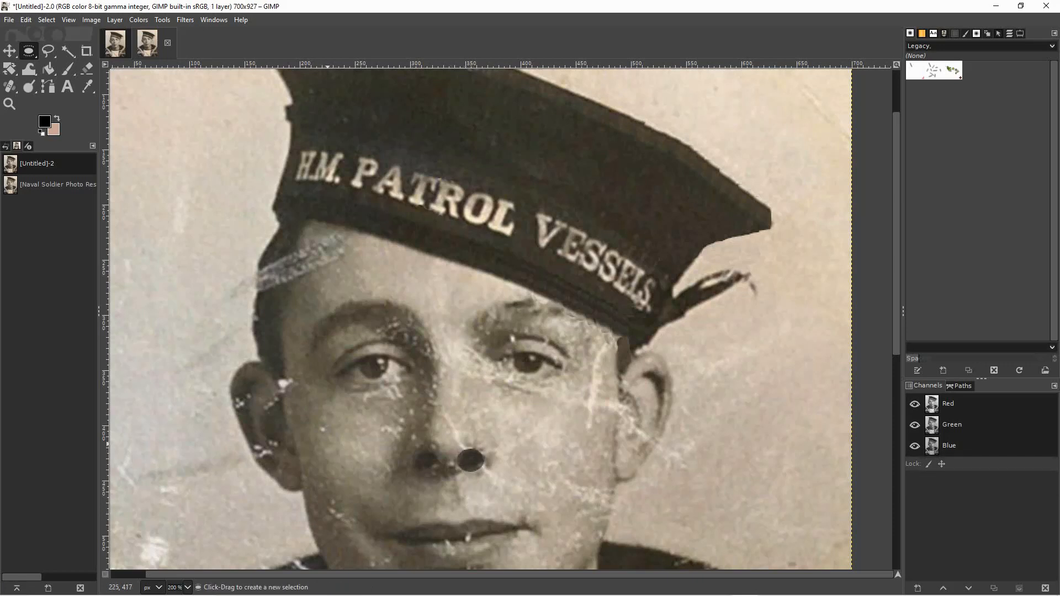
pyautogui.hotkey('ctrl', 'z')
pyautogui.hotkey('ctrl', 'z')
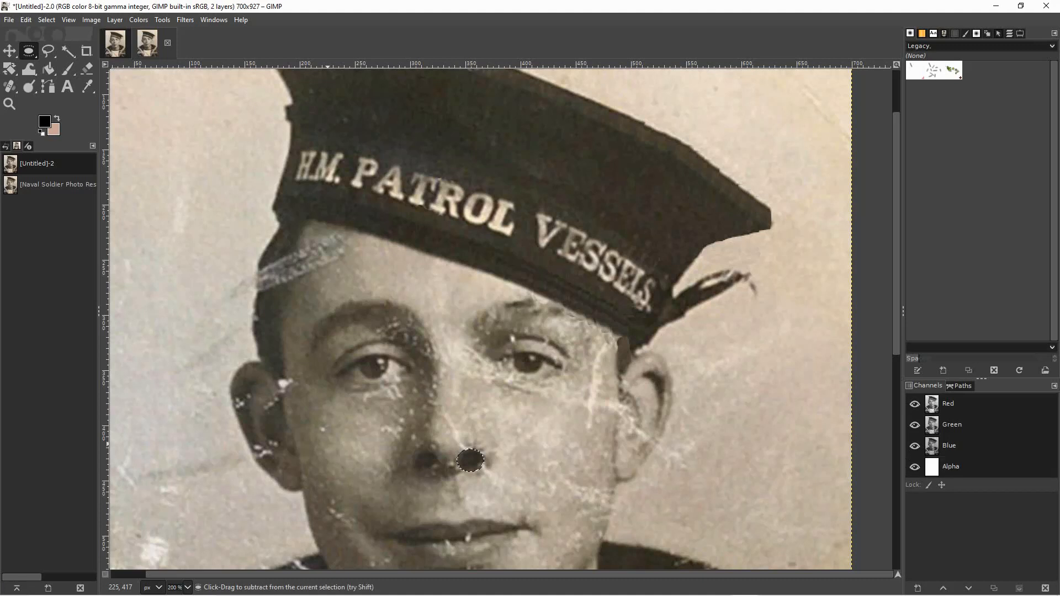
# Try patching the left cheek with a small elliptical copy of adjacent skin, and undo the patch.
pyautogui.moveTo(330, 435); pyautogui.dragTo(352, 456)
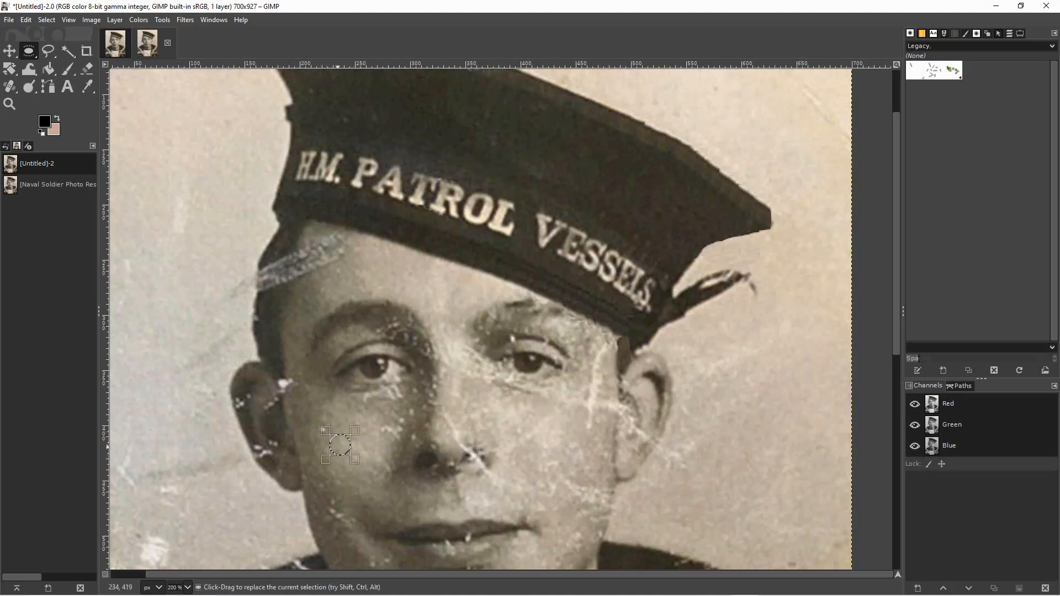
pyautogui.moveTo(339, 445); pyautogui.dragTo(363, 449)
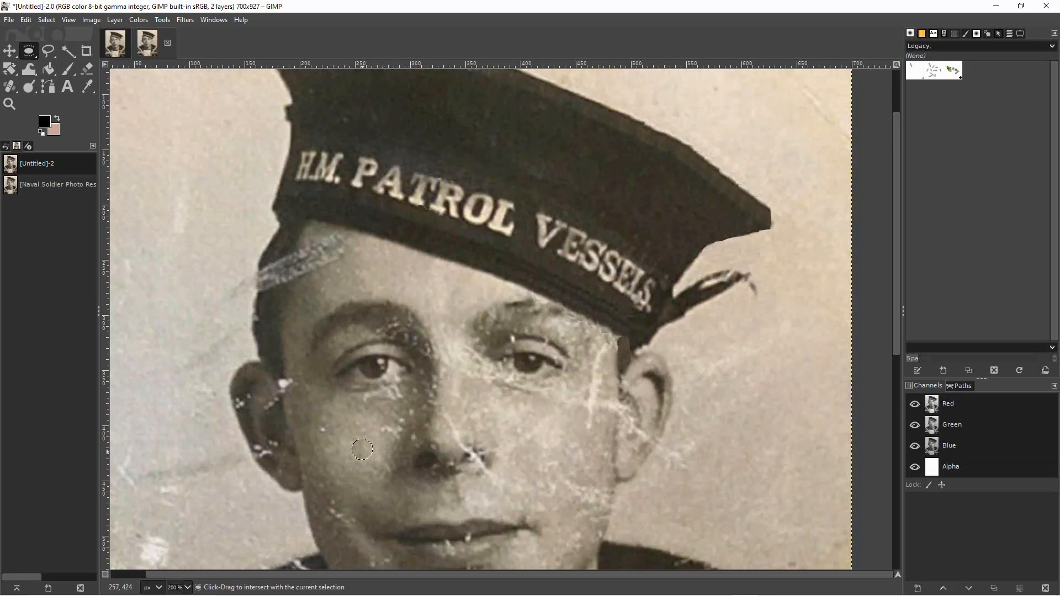
pyautogui.click(343, 483)
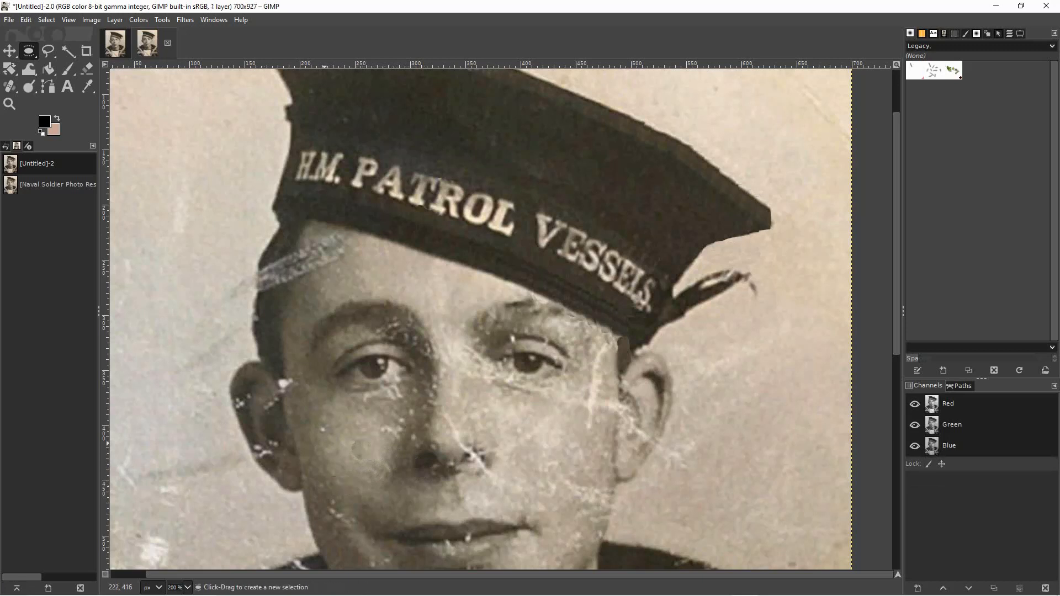
pyautogui.hotkey('ctrl', 'z')
pyautogui.hotkey('ctrl', 'z')
pyautogui.hotkey('ctrl', 'z')
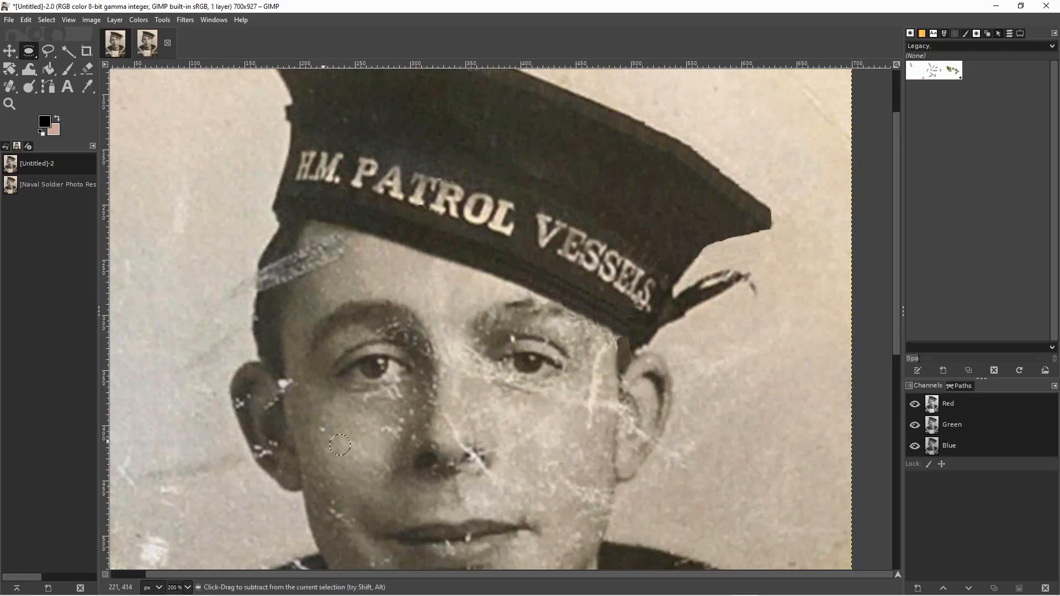
# Cover the right nostril with a round copy of the dark left nostril and anchor it there.
pyautogui.click(371, 462)
pyautogui.moveTo(417, 452); pyautogui.dragTo(472, 459)
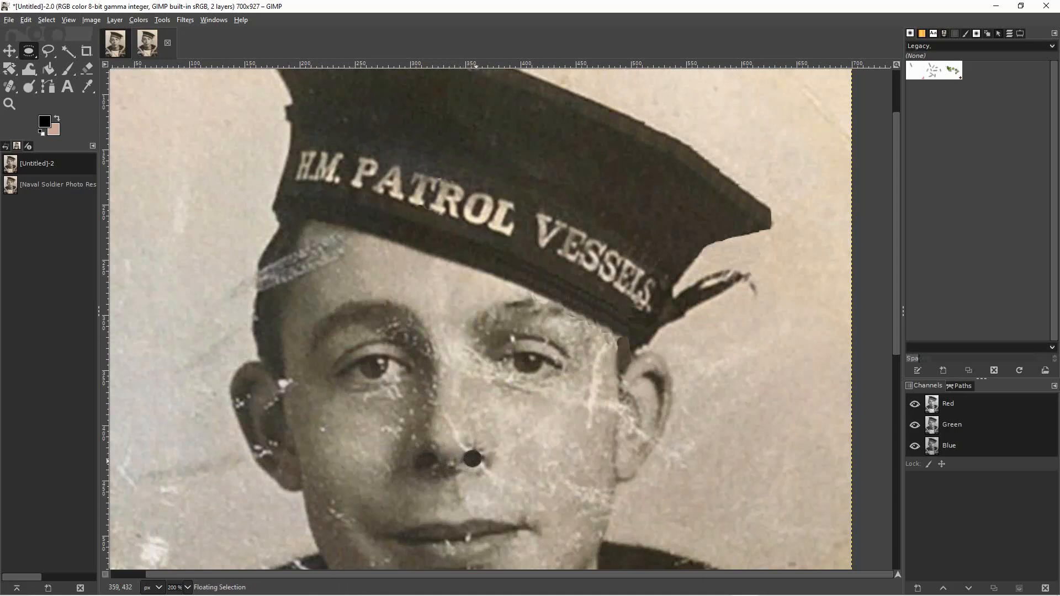
pyautogui.click(531, 481)
# Try covering the upper edge of the pasted right nostril with a small elliptical copy of nose-tip skin.
pyautogui.moveTo(447, 442); pyautogui.dragTo(458, 458)
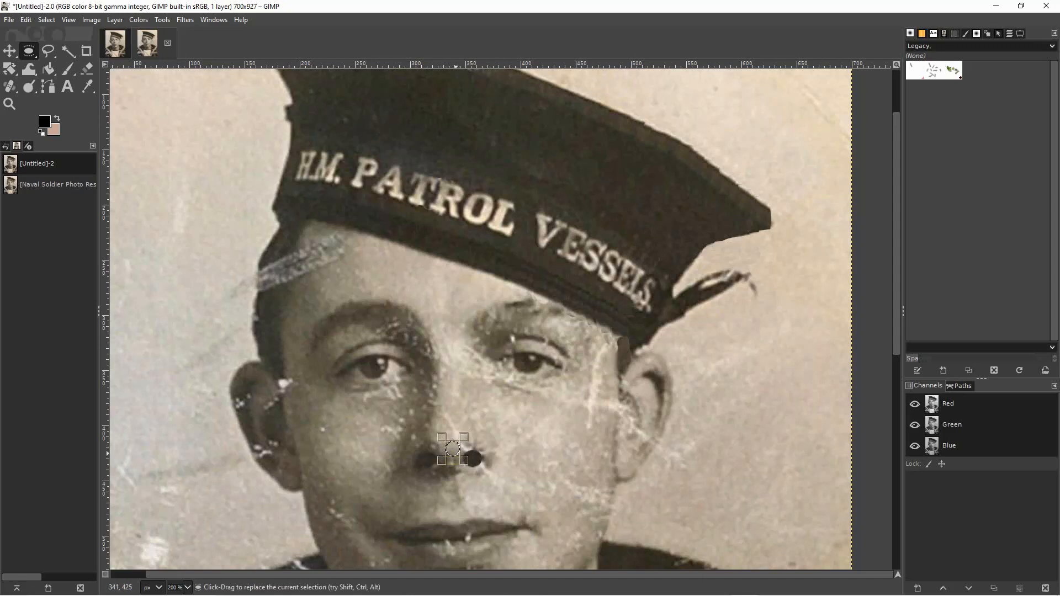
pyautogui.moveTo(452, 449); pyautogui.dragTo(477, 446)
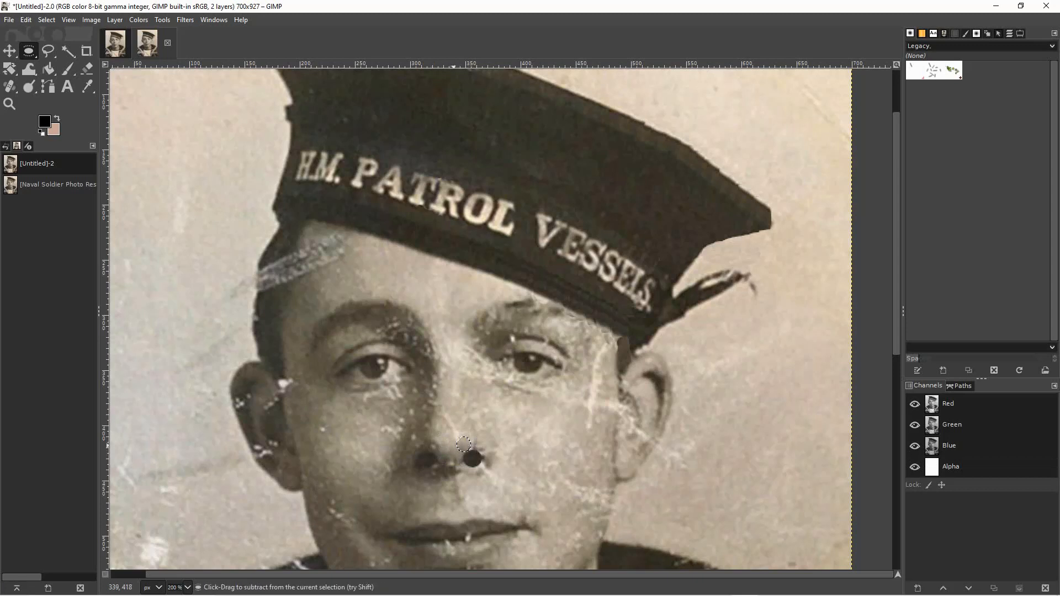
pyautogui.click(423, 474)
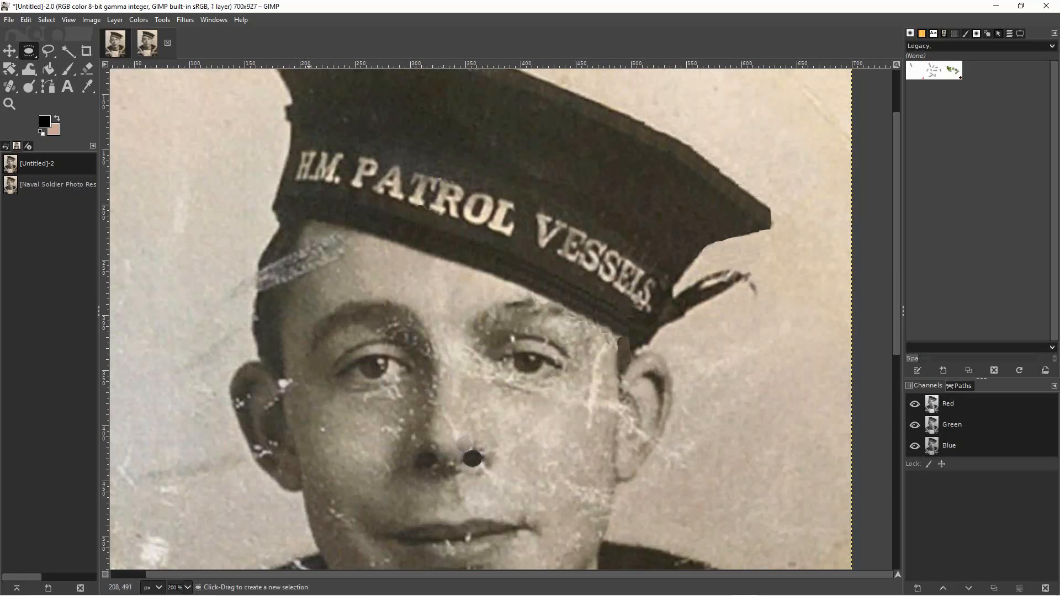
# Try a narrow elliptical skin patch beside the right nostril, and undo both nose-tip skin patches.
pyautogui.moveTo(445, 426); pyautogui.dragTo(460, 454)
pyautogui.hotkey('ctrl', 'c')
pyautogui.hotkey('ctrl', 'v')
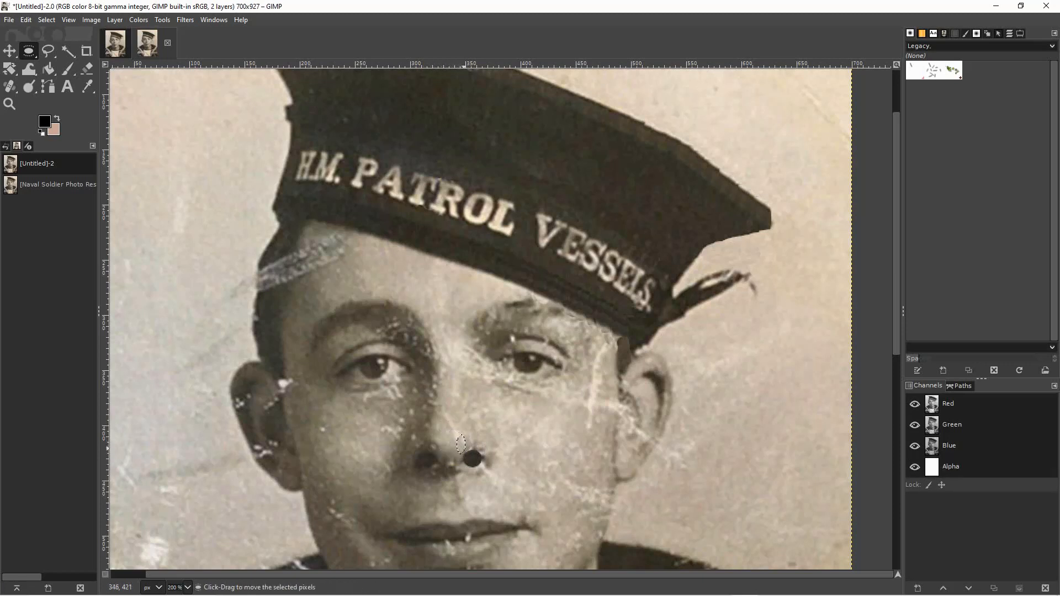
pyautogui.click(351, 458)
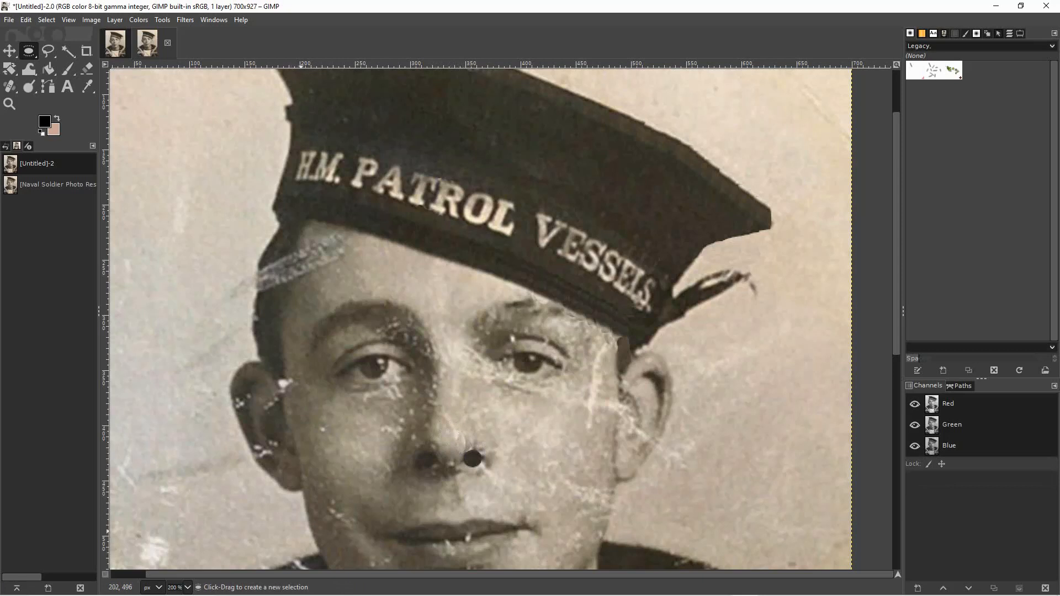
pyautogui.hotkey('ctrl', 'z')
pyautogui.hotkey('ctrl', 'z')
pyautogui.hotkey('ctrl', 'z')
pyautogui.hotkey('ctrl', 'z')
pyautogui.hotkey('ctrl', 'z')
# Heal the skin just above and beside the pasted right nostril, sampling clean skin from the adjacent cheek.
pyautogui.moveTo(481, 429); pyautogui.dragTo(503, 455)
pyautogui.press('h')
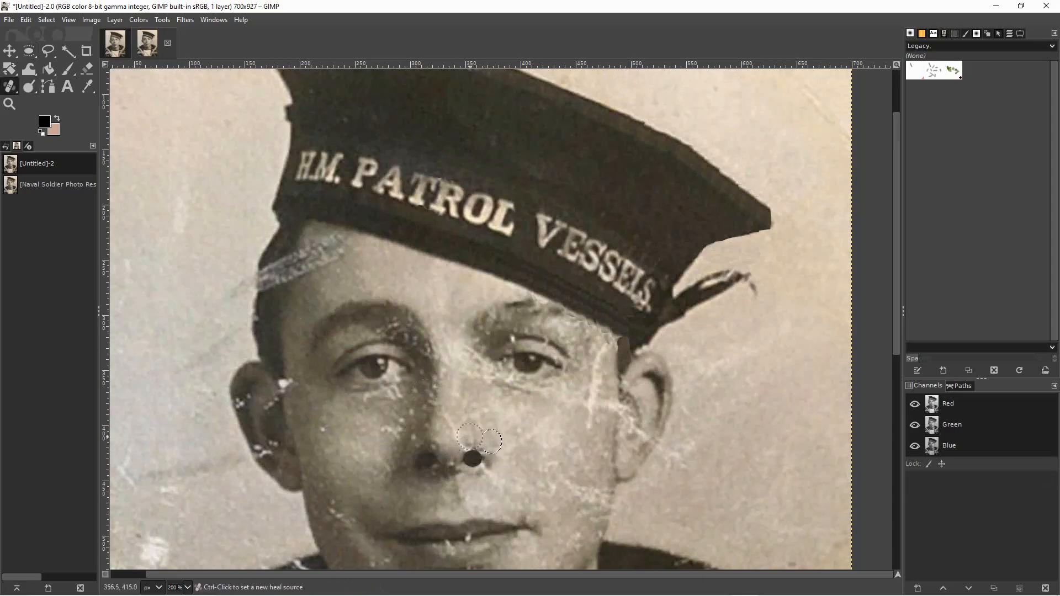
pyautogui.click(493, 441)
pyautogui.press('ctrl')
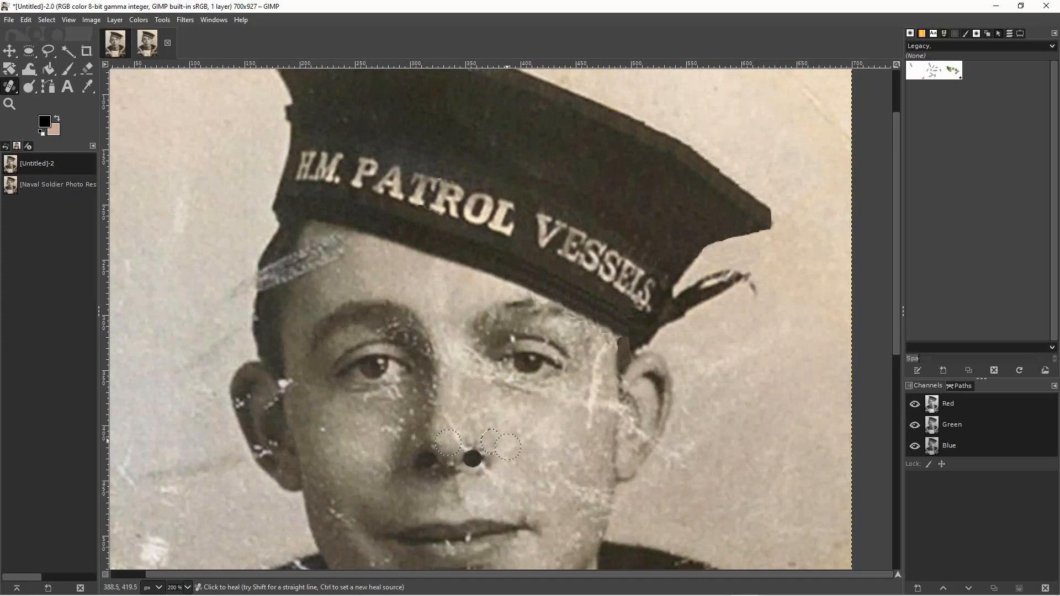
pyautogui.keyDown('ctrl'); pyautogui.click(507, 449); pyautogui.keyUp('ctrl')
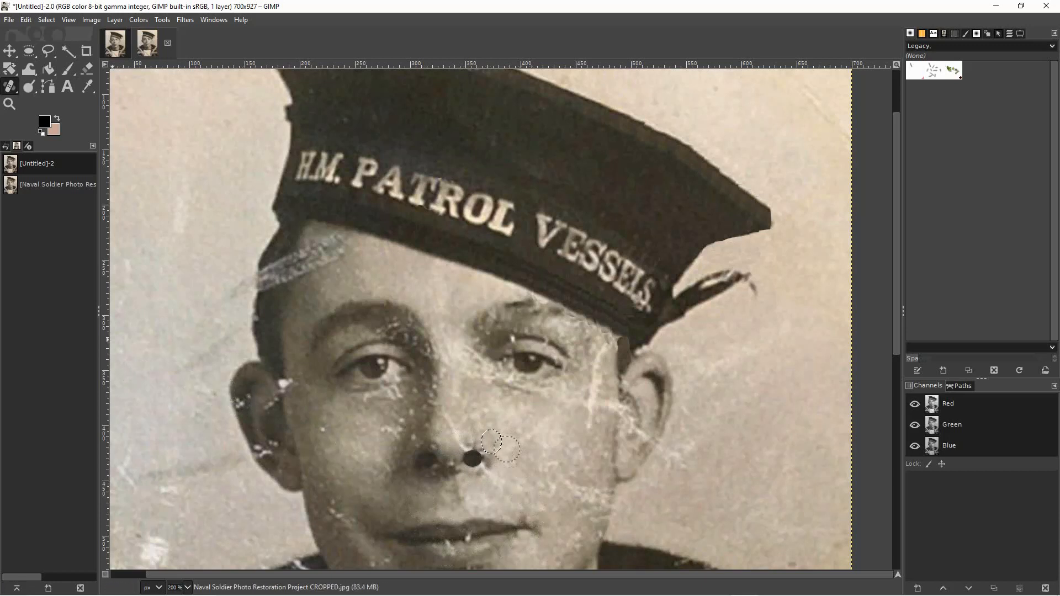
pyautogui.click(10, 51)
pyautogui.click(538, 445)
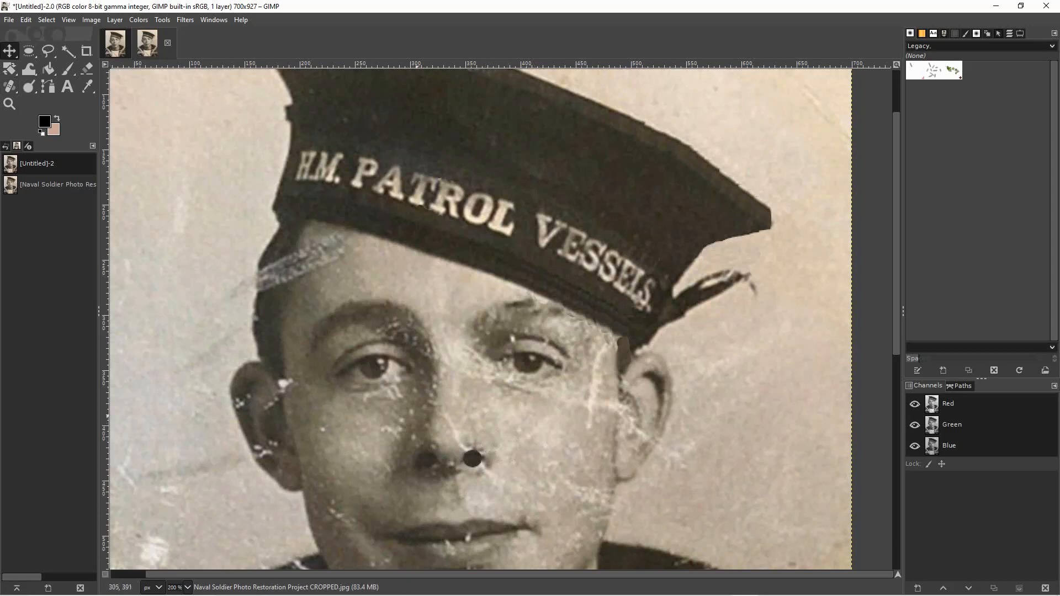
# Heal around the right nostril, reducing the brush size to 16 and sampling the skin between the nostrils.
pyautogui.click(10, 87)
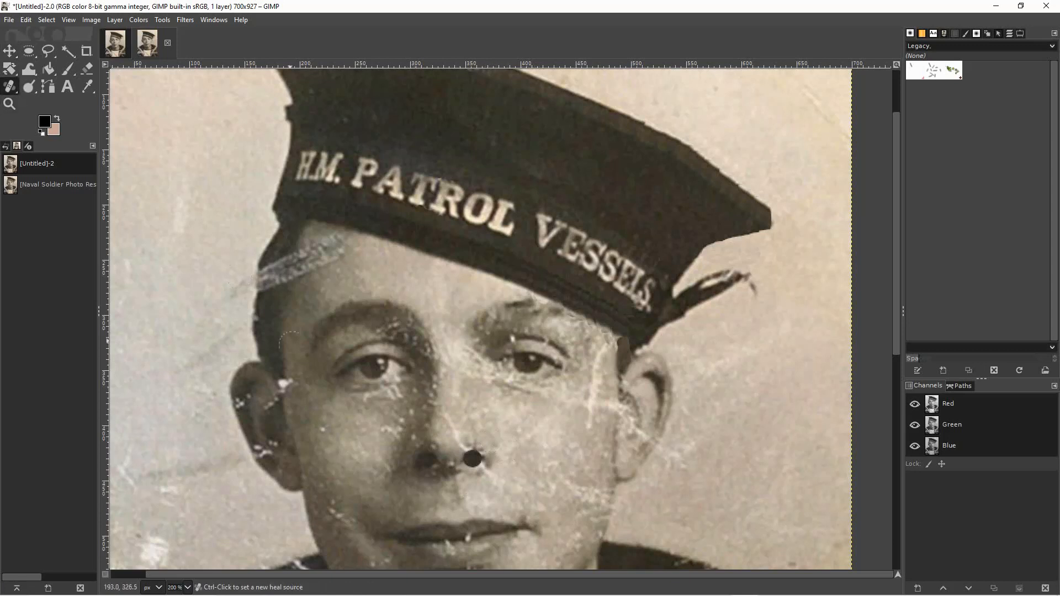
pyautogui.keyDown('ctrl'); pyautogui.click(490, 440); pyautogui.keyUp('ctrl')
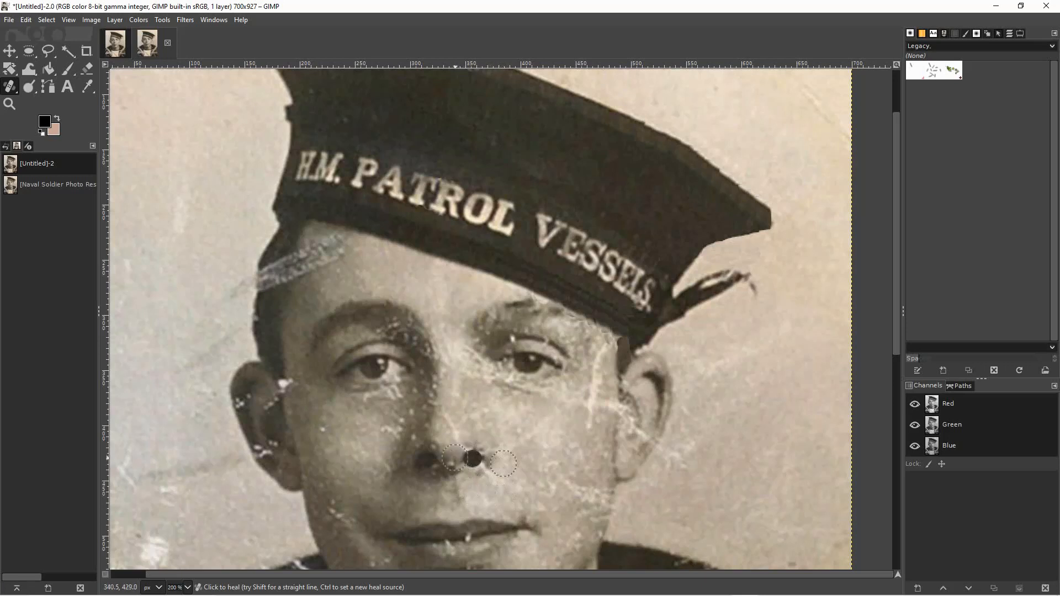
pyautogui.press('[')
pyautogui.press('[')
pyautogui.press('[')
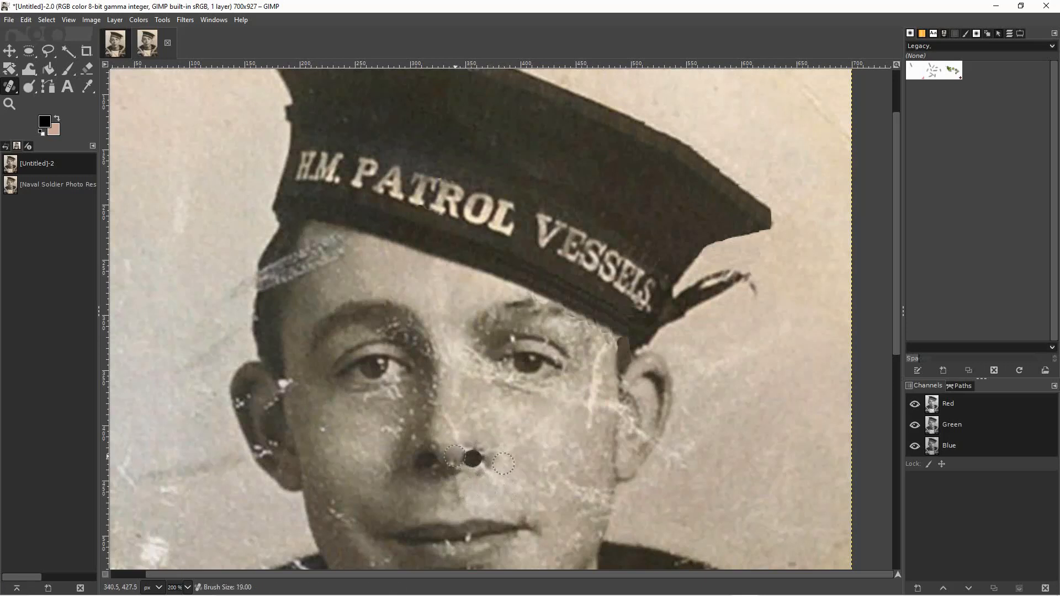
pyautogui.keyDown('ctrl'); pyautogui.click(454, 456); pyautogui.keyUp('ctrl')
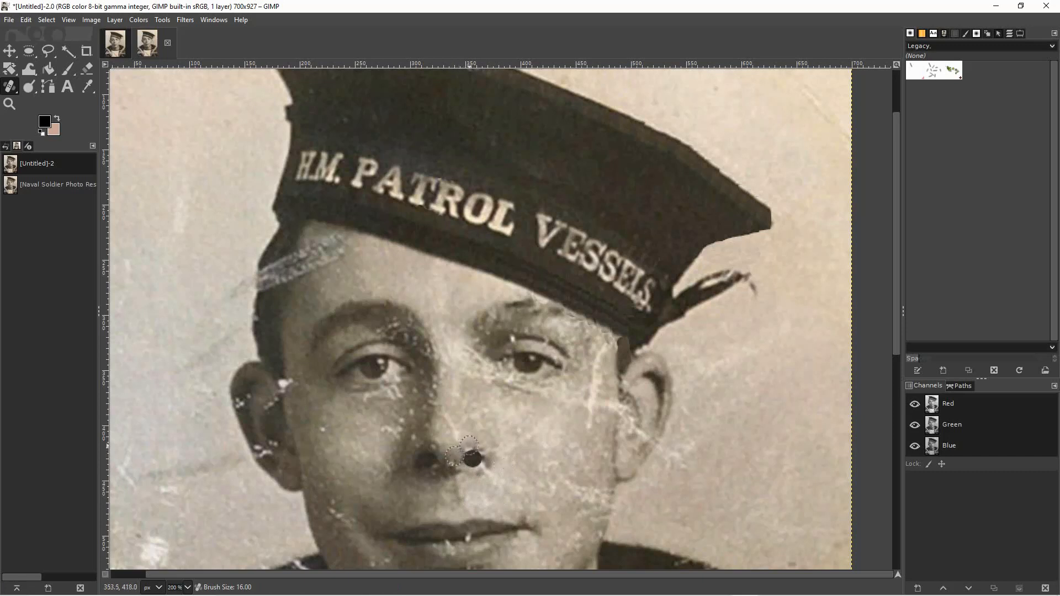
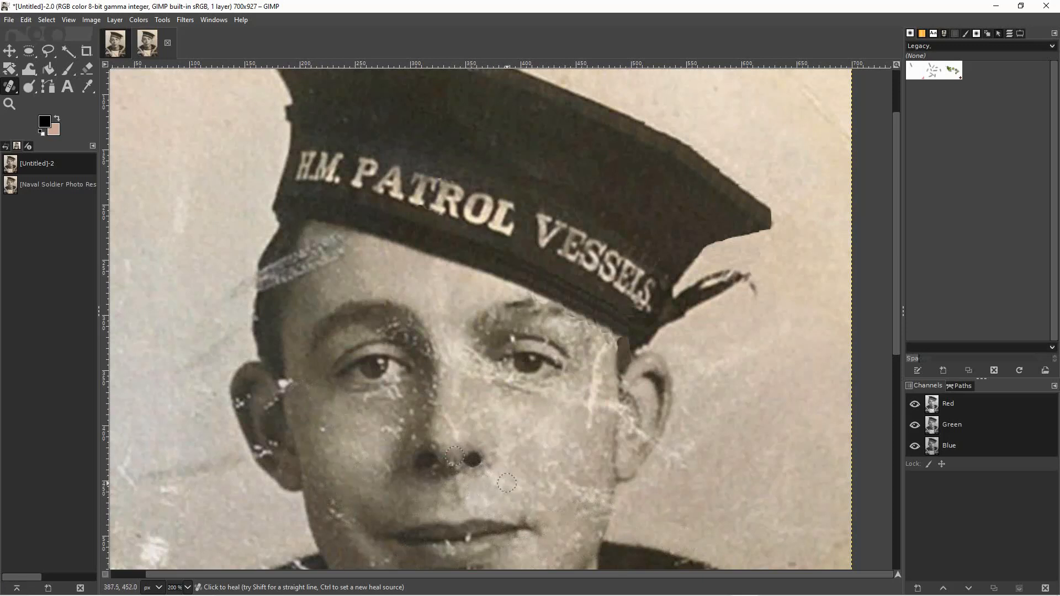
# Cover the white damage along the upper edge of the lower lip with small elliptical patches copied from nearby lip skin.
pyautogui.press('m')
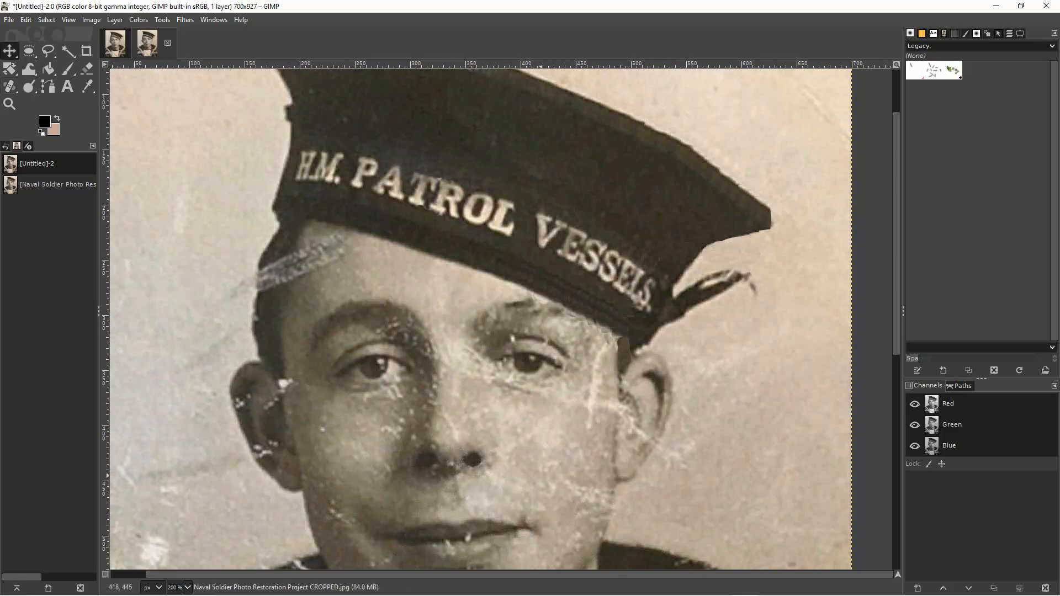
pyautogui.scroll(-5, 501, 318)
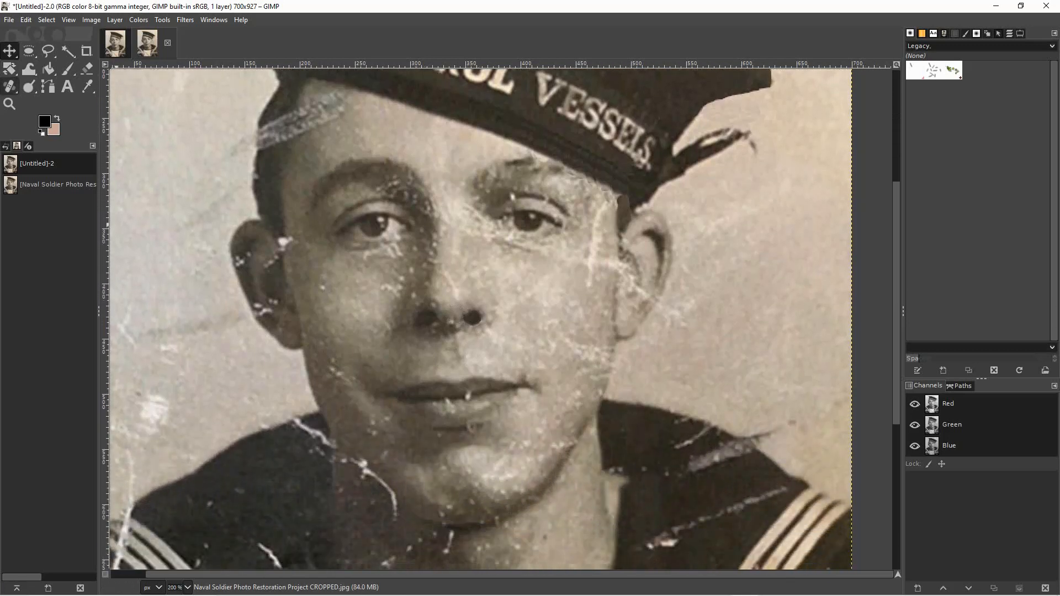
pyautogui.press('e')
pyautogui.moveTo(476, 385)
pyautogui.mouseDown()
pyautogui.moveTo(501, 403)
pyautogui.moveTo(481, 394)
pyautogui.mouseUp()
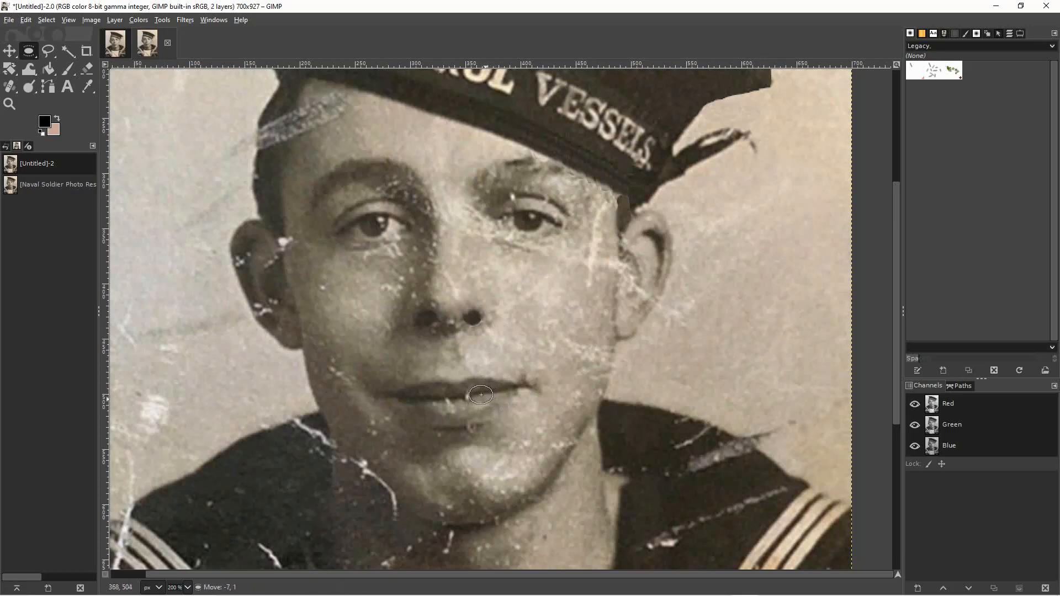
pyautogui.click(481, 396)
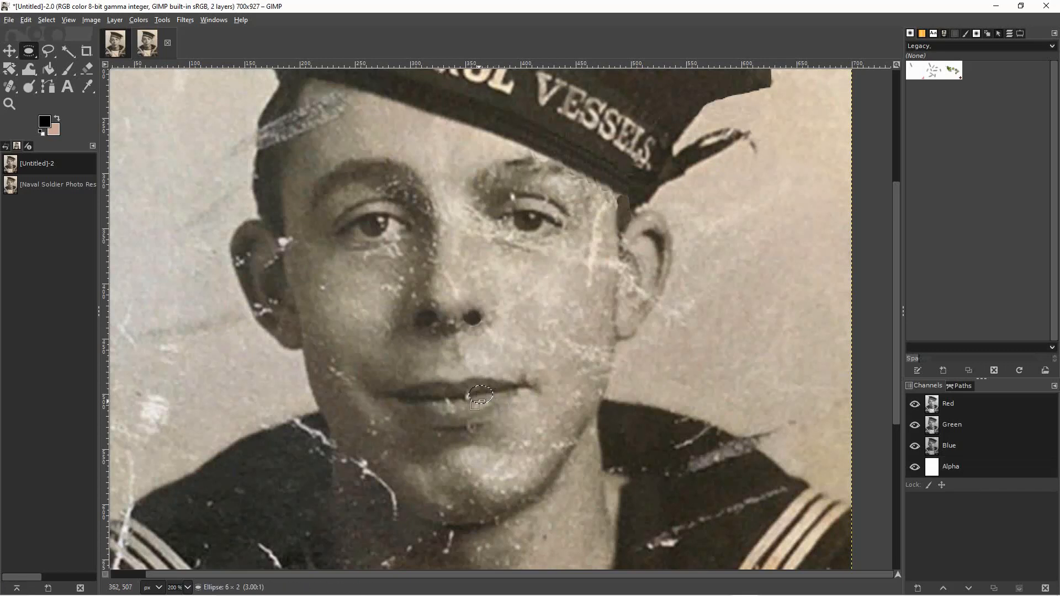
pyautogui.click(482, 398)
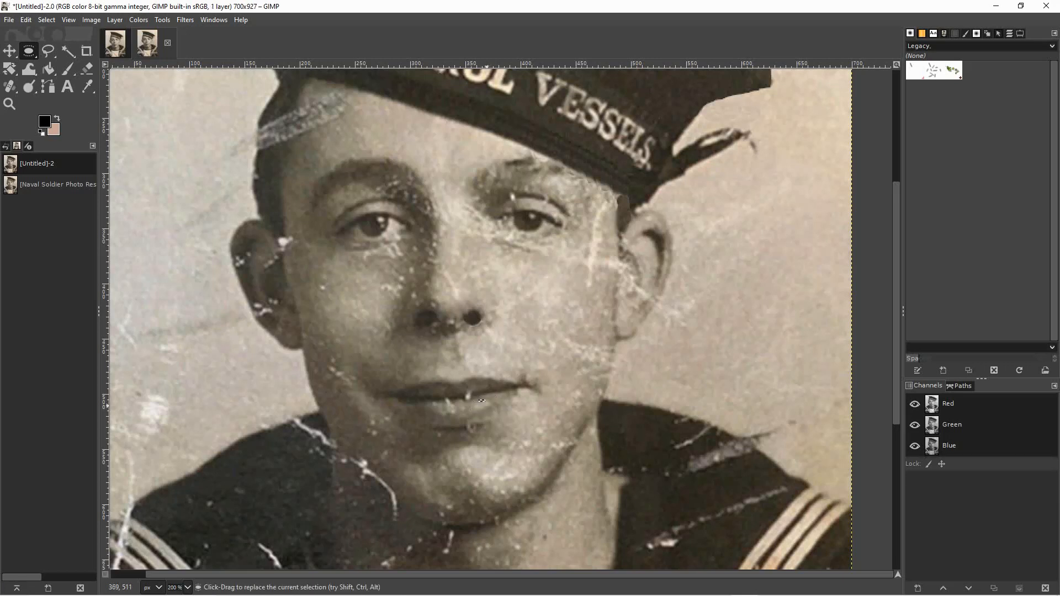
pyautogui.moveTo(482, 400)
pyautogui.mouseDown()
pyautogui.moveTo(504, 388)
pyautogui.moveTo(474, 397)
pyautogui.mouseUp()
pyautogui.click(542, 377)
# Patch the left half and middle of the lower lip with small copied ellipses.
pyautogui.moveTo(416, 391); pyautogui.dragTo(435, 410)
pyautogui.click(433, 433)
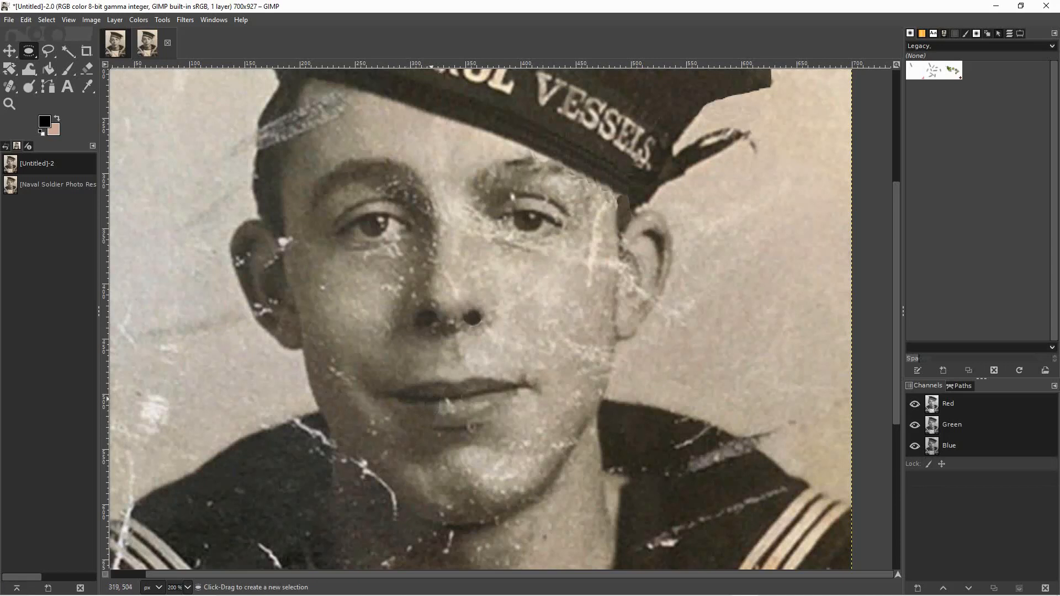
pyautogui.moveTo(425, 395)
pyautogui.mouseDown()
pyautogui.moveTo(438, 423)
pyautogui.moveTo(443, 405)
pyautogui.mouseUp()
pyautogui.click(443, 424)
pyautogui.moveTo(450, 401)
pyautogui.mouseDown()
pyautogui.moveTo(464, 422)
pyautogui.moveTo(452, 416)
pyautogui.mouseUp()
pyautogui.click(405, 423)
pyautogui.moveTo(450, 398)
pyautogui.mouseDown()
pyautogui.moveTo(487, 424)
pyautogui.moveTo(455, 416)
pyautogui.mouseUp()
pyautogui.click(472, 419)
# Cover the left end of the lower lip with elliptical skin patches copied from just beside it.
pyautogui.moveTo(404, 402); pyautogui.dragTo(426, 411)
pyautogui.click(426, 411)
pyautogui.click(422, 406)
pyautogui.moveTo(422, 406)
pyautogui.mouseDown()
pyautogui.moveTo(433, 425)
pyautogui.moveTo(436, 410)
pyautogui.mouseUp()
pyautogui.click(371, 430)
# Copy ellipses of clean skin from the right half of the lower lip, one about 25 × 13 px, onto its middle and left end.
pyautogui.moveTo(464, 395); pyautogui.dragTo(492, 409)
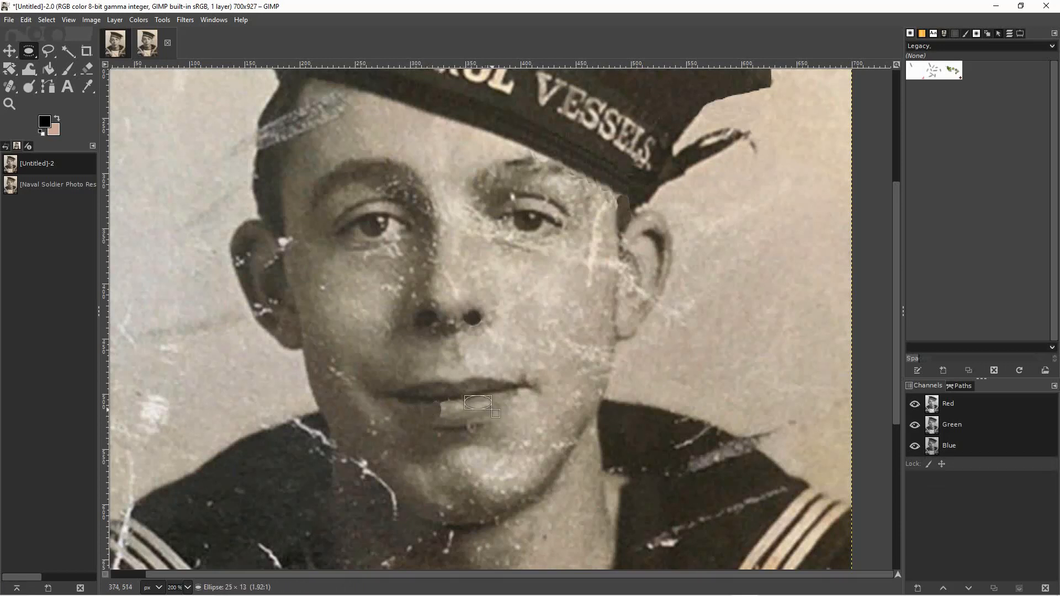
pyautogui.moveTo(479, 403); pyautogui.dragTo(466, 404)
pyautogui.click(405, 416)
pyautogui.moveTo(478, 396)
pyautogui.mouseDown()
pyautogui.moveTo(494, 413)
pyautogui.moveTo(437, 410)
pyautogui.mouseUp()
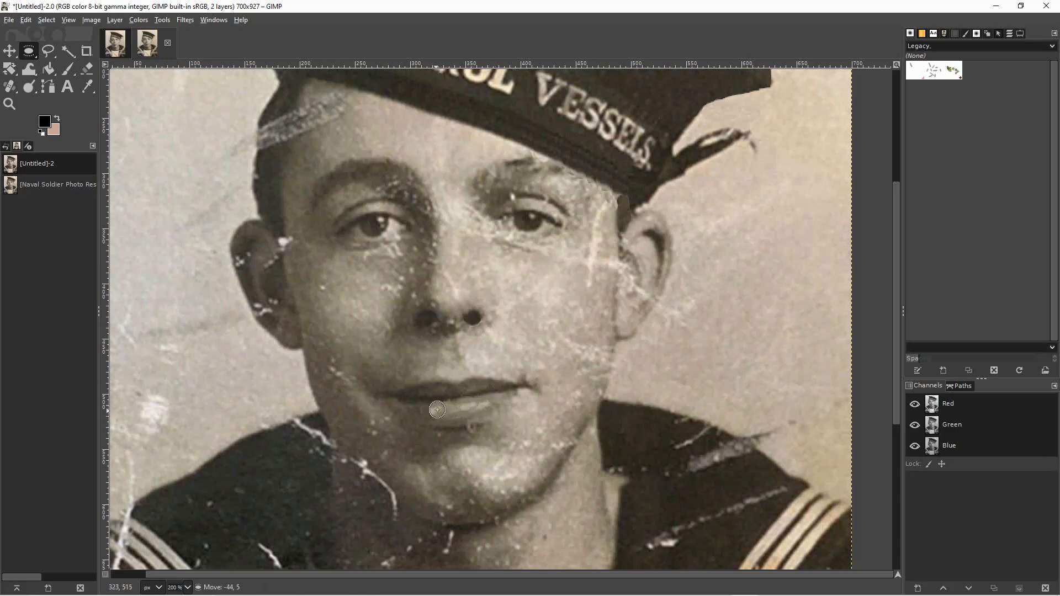
pyautogui.click(412, 413)
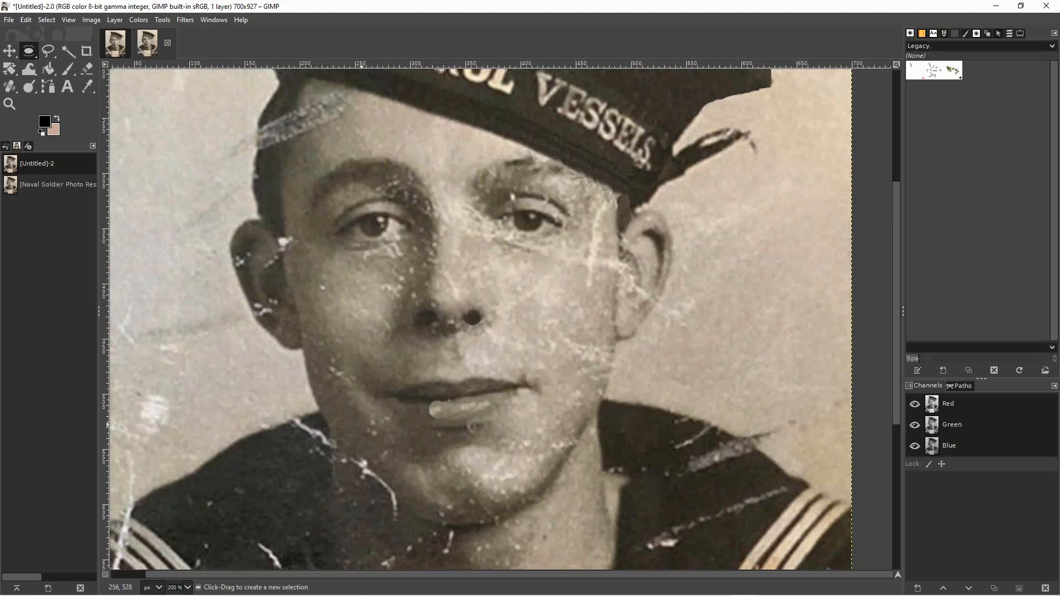
# Add two more small elliptical patches to the lower lip, one on its upper left edge and one right of its middle.
pyautogui.moveTo(468, 394)
pyautogui.mouseDown()
pyautogui.moveTo(501, 417)
pyautogui.moveTo(484, 403)
pyautogui.moveTo(448, 406)
pyautogui.mouseUp()
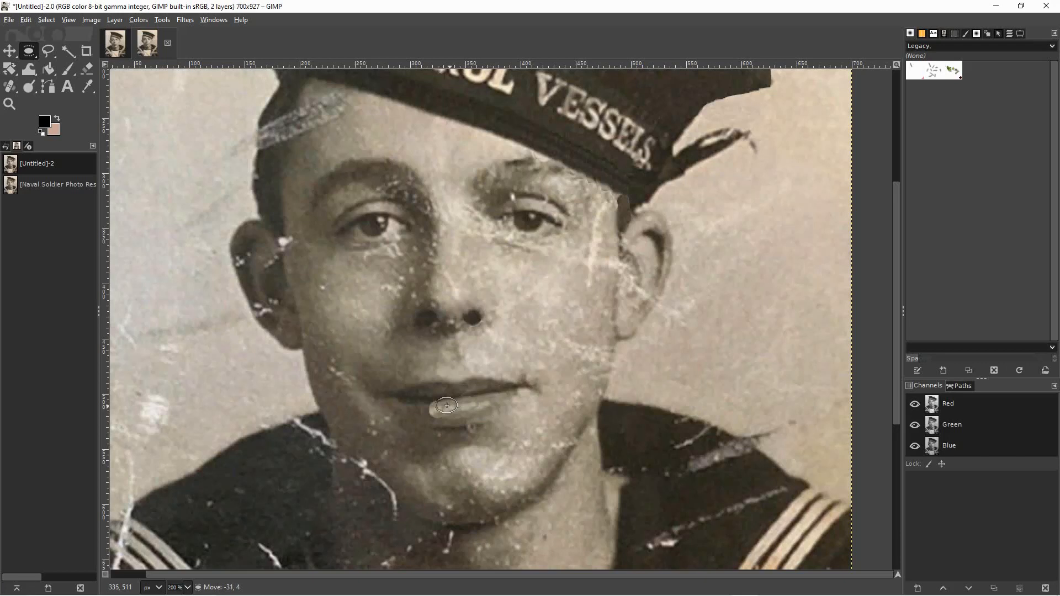
pyautogui.click(395, 420)
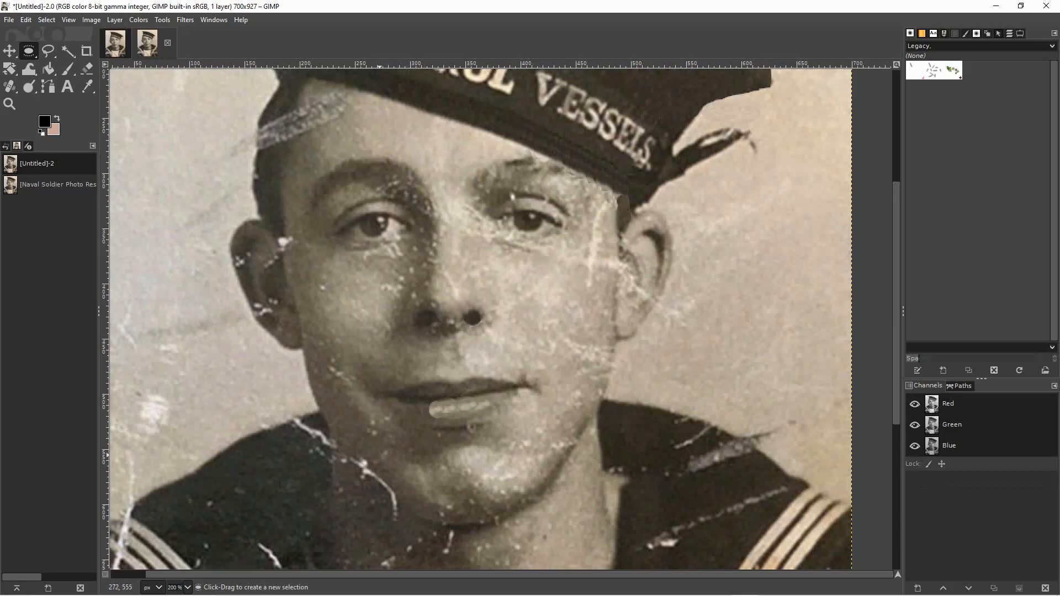
pyautogui.moveTo(478, 405)
pyautogui.mouseDown()
pyautogui.moveTo(497, 421)
pyautogui.moveTo(474, 408)
pyautogui.mouseUp()
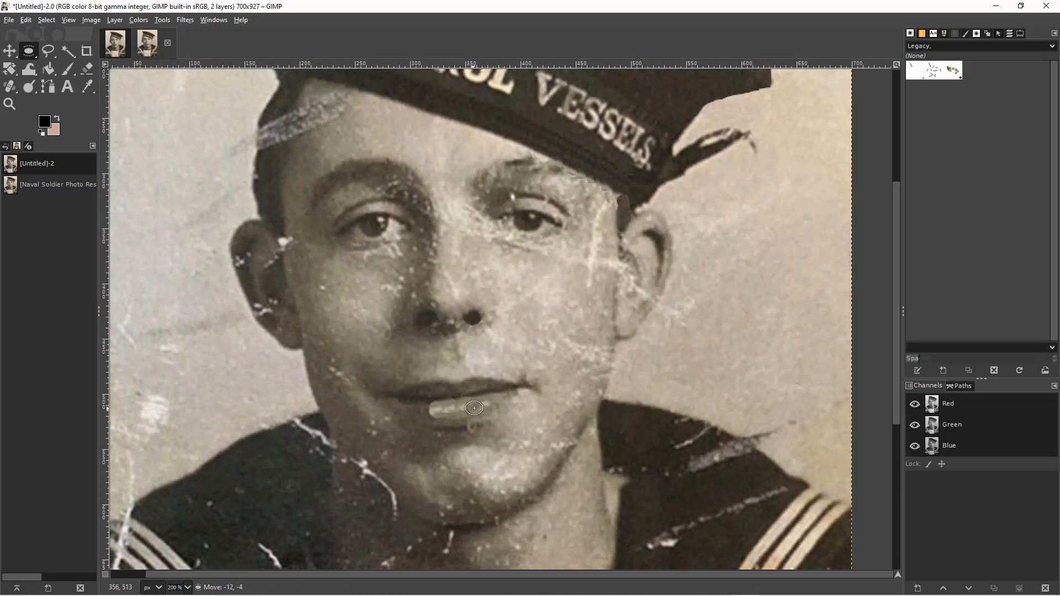
pyautogui.click(410, 431)
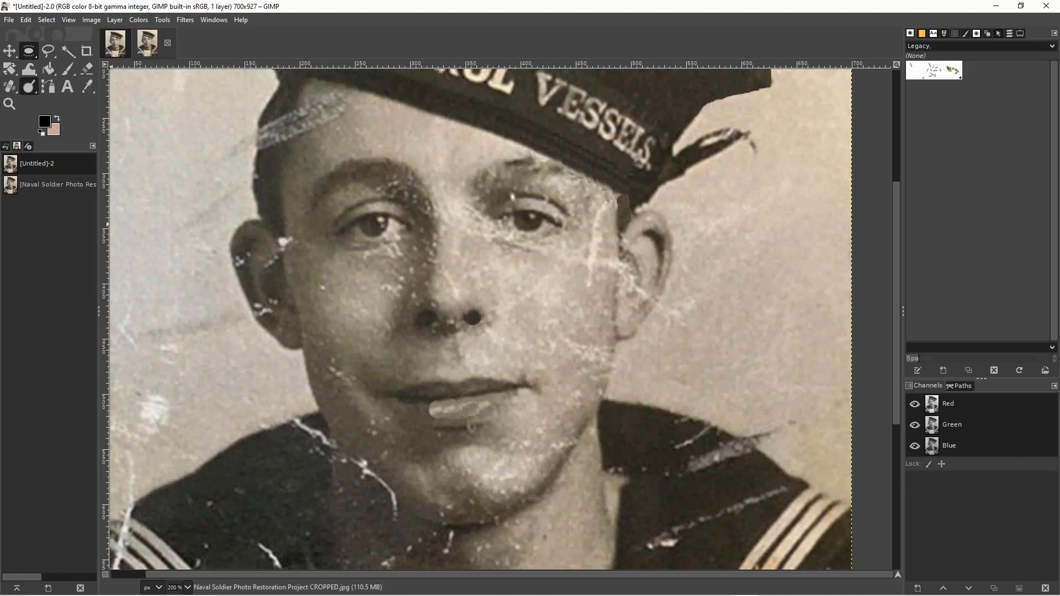
# Smudge the edges of the pasted lower-lip patches with a brush of size 17 to blend them into the surrounding skin.
pyautogui.click(29, 87)
pyautogui.click(82, 87)
pyautogui.press(']')
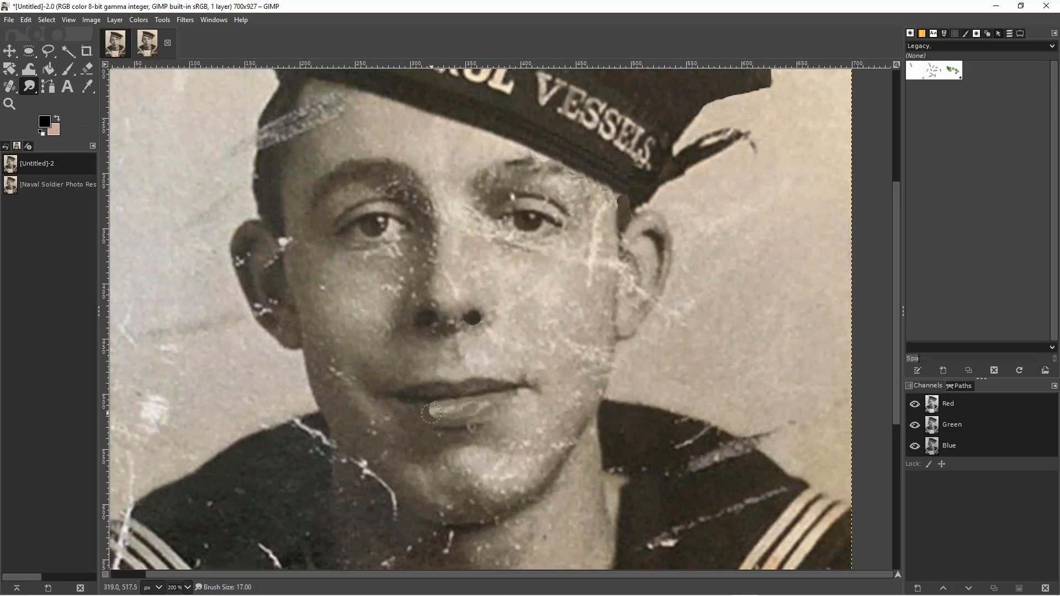
pyautogui.moveTo(426, 415); pyautogui.dragTo(434, 409)
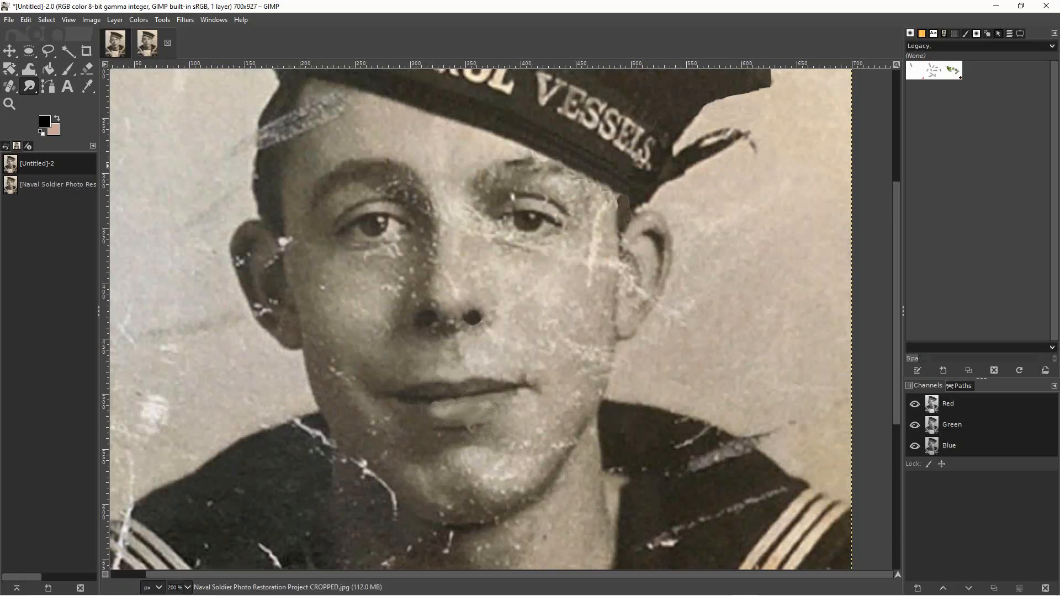
# Darken the upper edge of the lower lip with the Burn tool, using brush size 5 and the Midtones range.
pyautogui.click(28, 87)
pyautogui.click(82, 122)
pyautogui.doubleClick(29, 86)
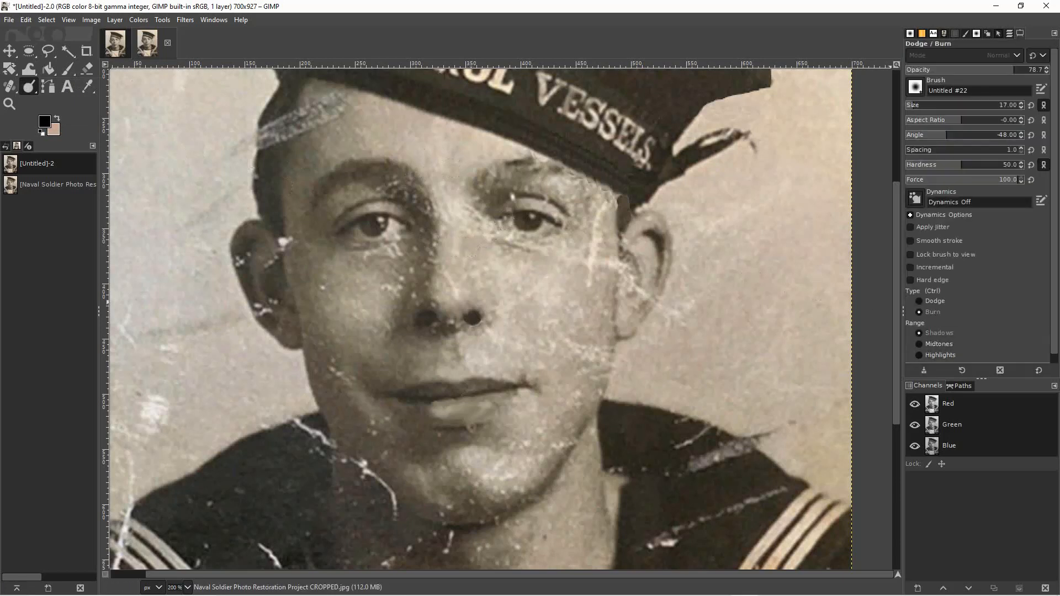
pyautogui.press('[')
pyautogui.press('[')
pyautogui.press('[')
pyautogui.press('[')
pyautogui.press('[')
pyautogui.press('[')
pyautogui.press('[')
pyautogui.press('[')
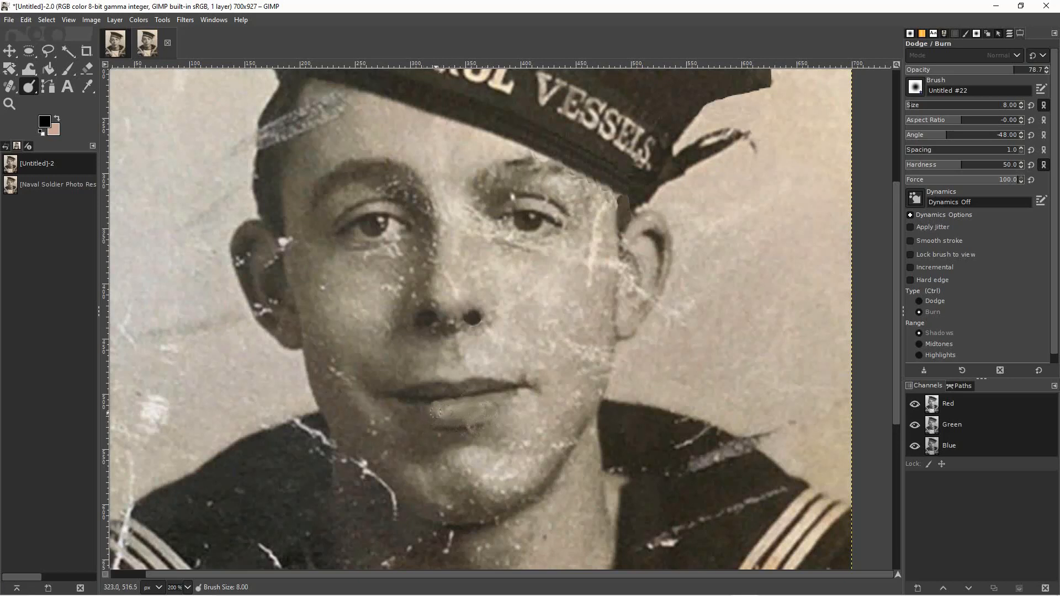
pyautogui.press('[')
pyautogui.press('[')
pyautogui.press('[')
pyautogui.press(']')
pyautogui.press(']')
pyautogui.press('[')
pyautogui.press('ctrl')
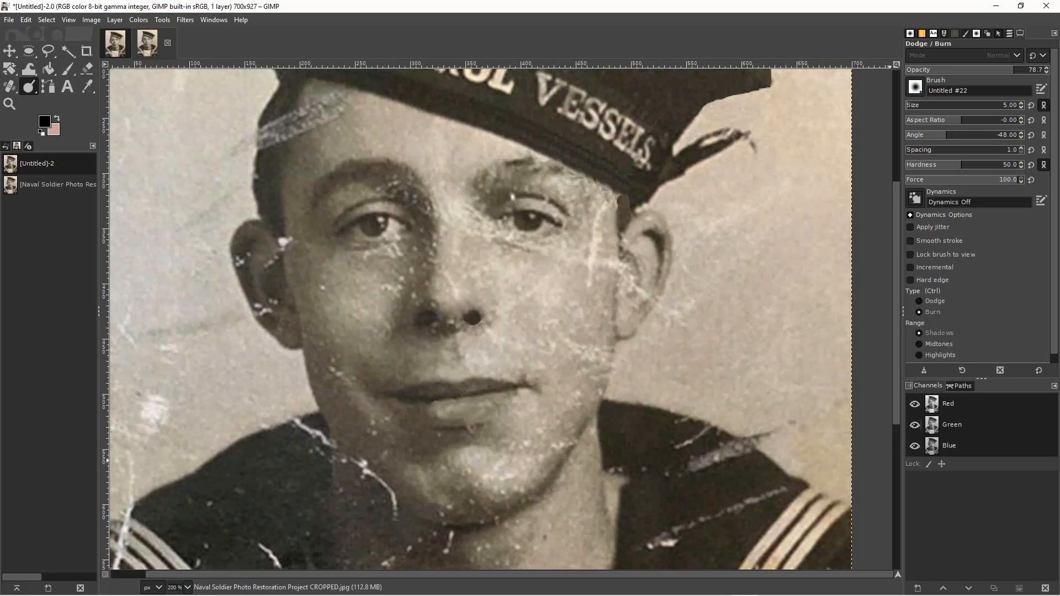
pyautogui.click(938, 345)
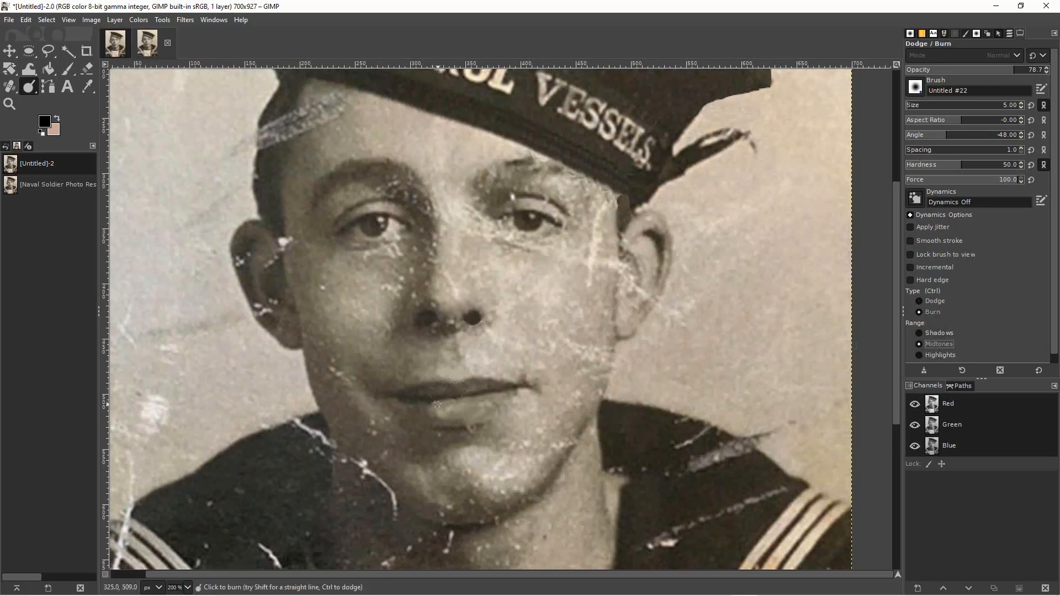
pyautogui.moveTo(433, 402); pyautogui.dragTo(457, 399)
# Burn the midtones across the left half of the lower lip, enlarging the brush to 12.
pyautogui.press(']')
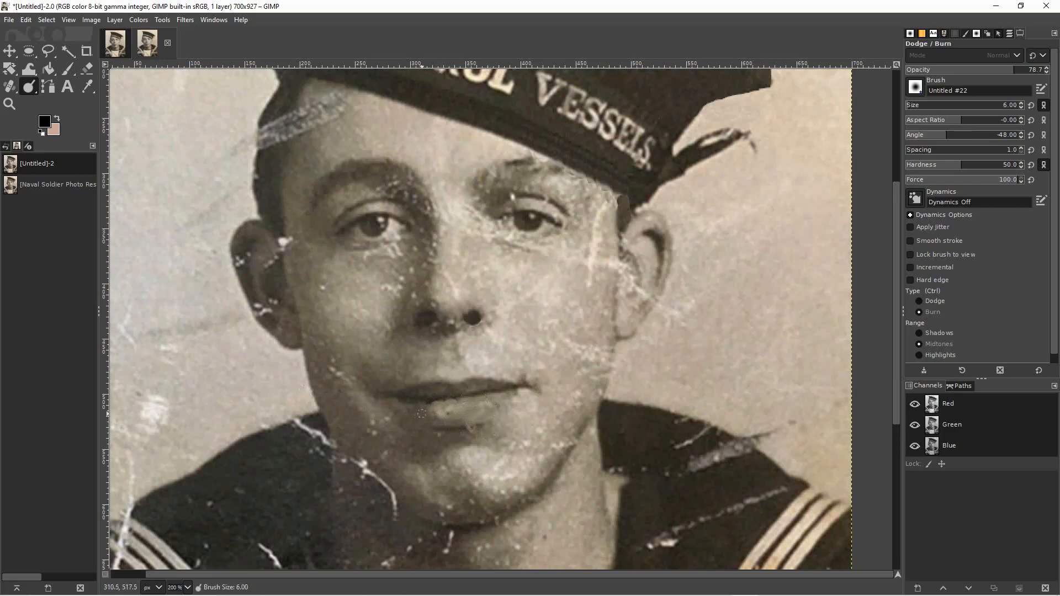
pyautogui.press(']')
pyautogui.press(']')
pyautogui.press(']')
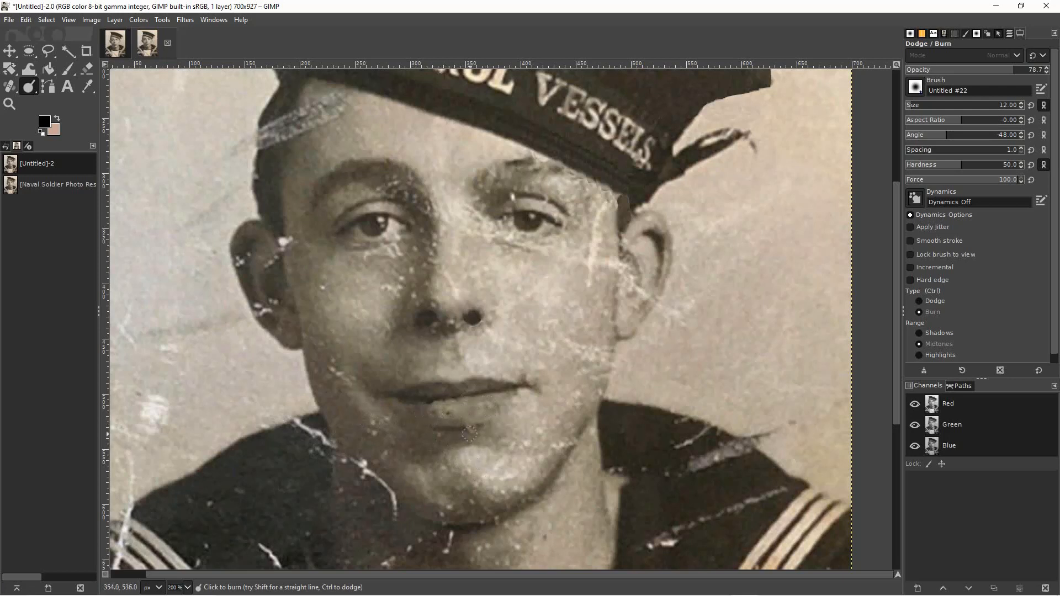
# Cover the scratch beneath the right half of the lower lip with copied elliptical skin patches.
pyautogui.click(29, 51)
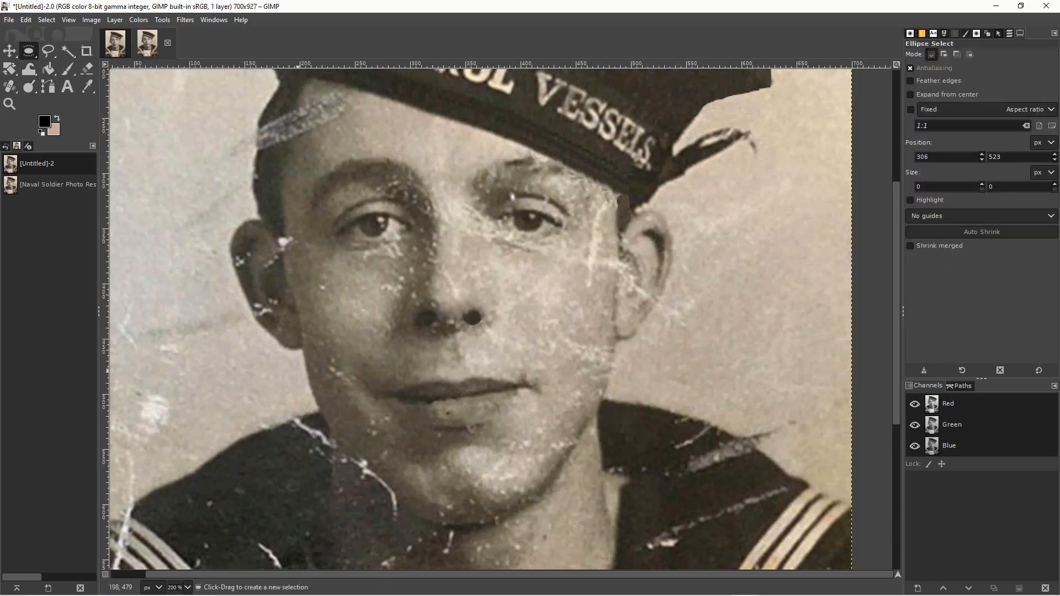
pyautogui.moveTo(447, 417); pyautogui.dragTo(477, 427)
pyautogui.click(522, 441)
pyautogui.moveTo(488, 412)
pyautogui.mouseDown()
pyautogui.moveTo(522, 450)
pyautogui.moveTo(488, 430)
pyautogui.mouseUp()
pyautogui.click(551, 445)
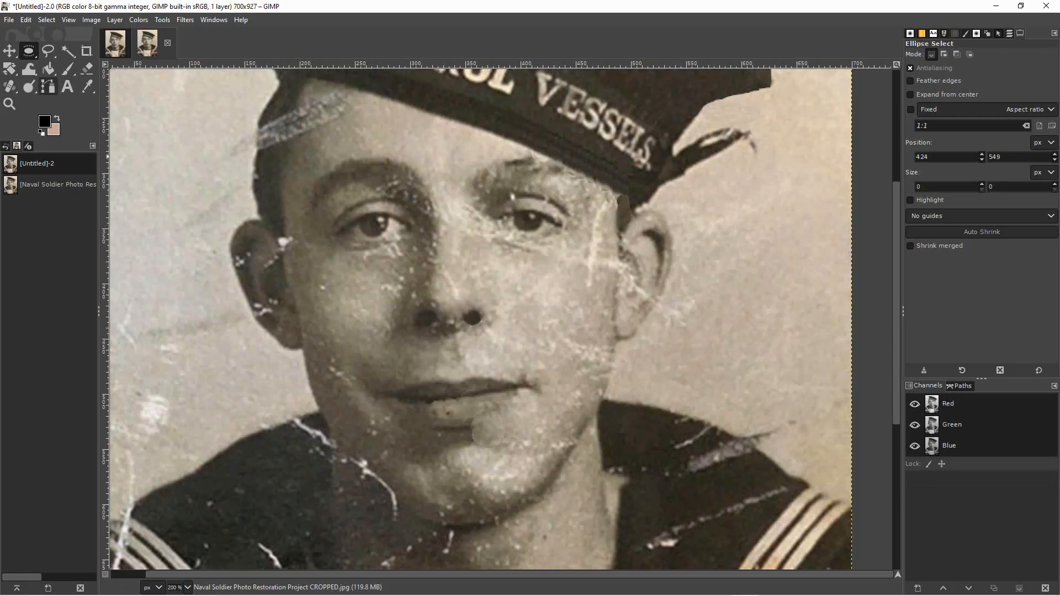
# Smudge the edges of the pasted patch below the right half of the lower lip with brush size 12.
pyautogui.click(28, 87)
pyautogui.click(29, 86)
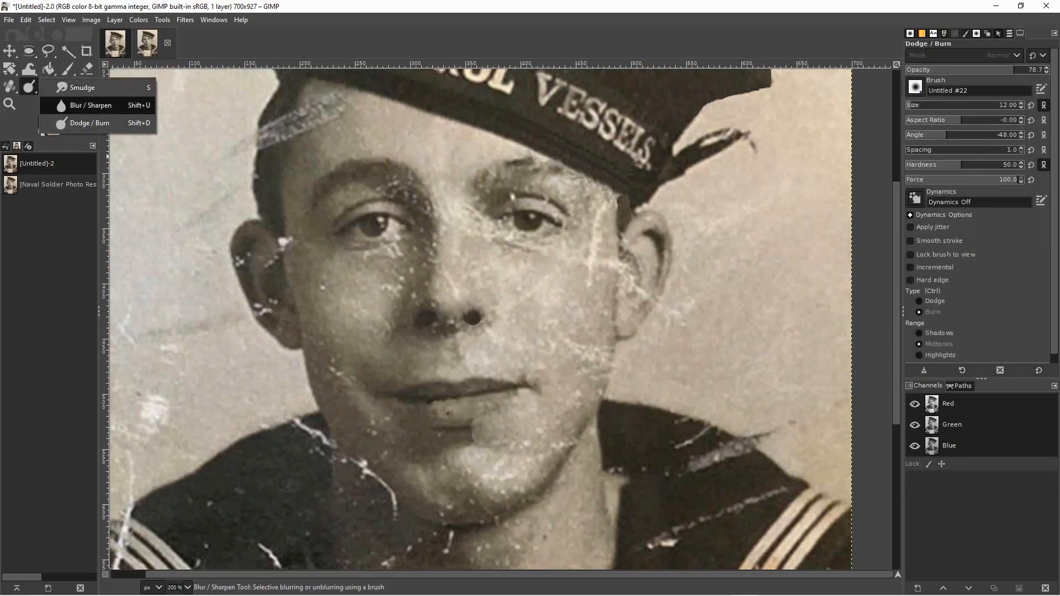
pyautogui.click(83, 87)
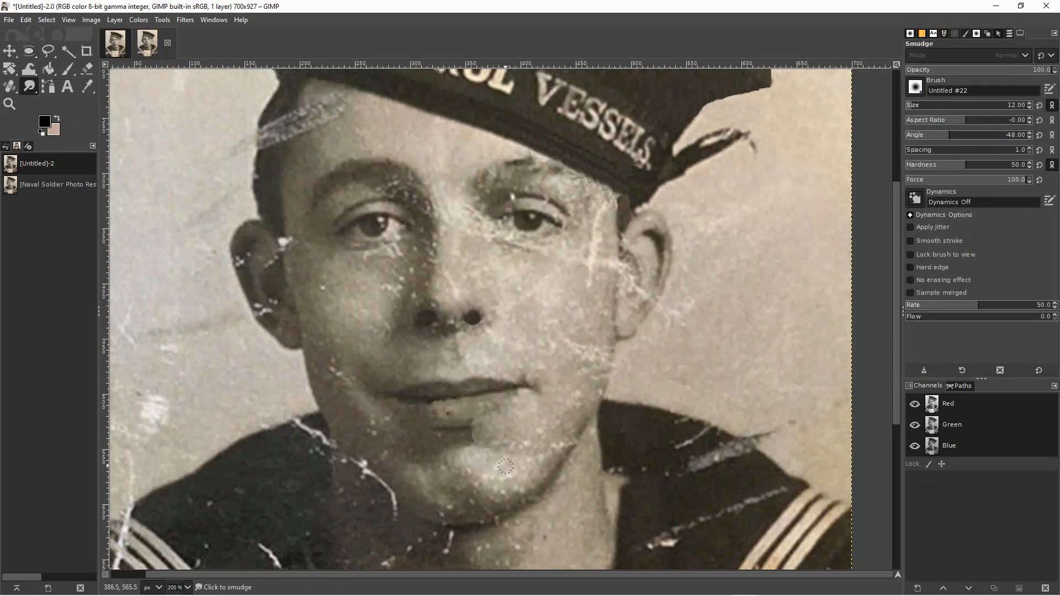
pyautogui.moveTo(472, 433); pyautogui.dragTo(478, 437)
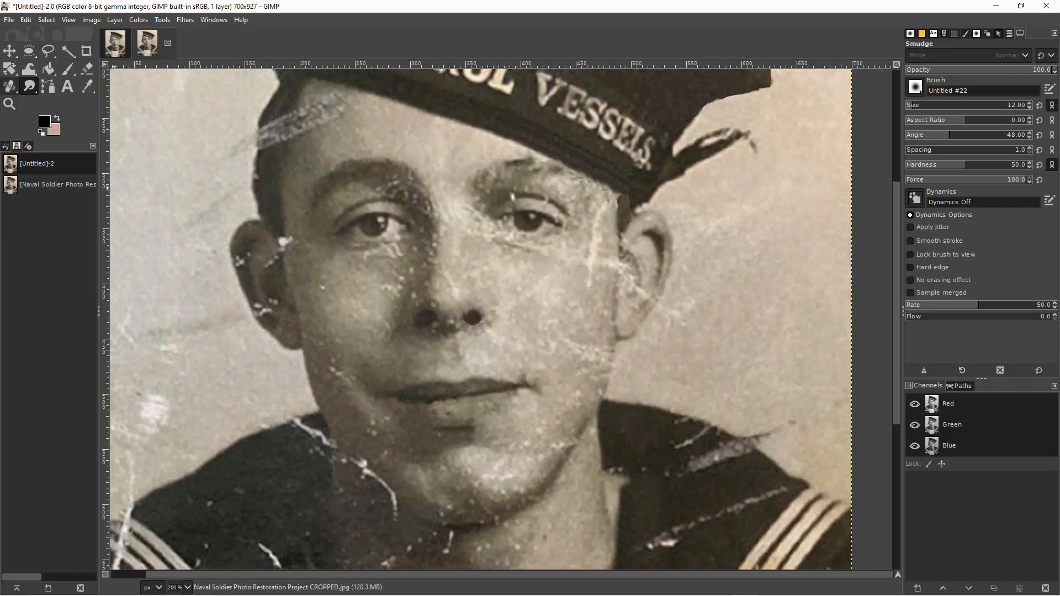
# Cover the uneven spots in the middle and left end of the lower lip with copied ellipses, one about 19 × 18 px.
pyautogui.click(29, 51)
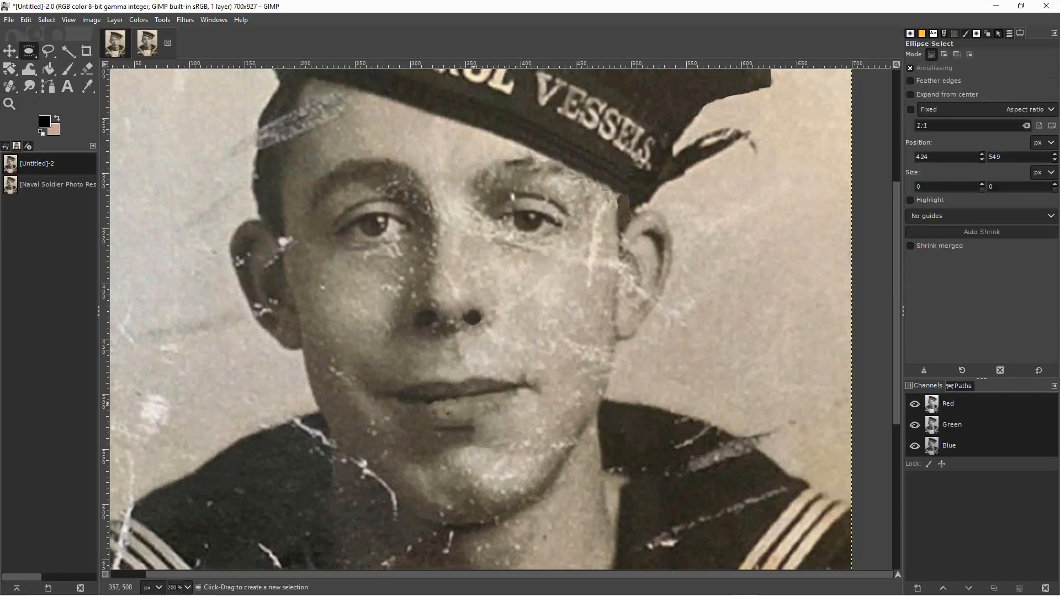
pyautogui.moveTo(470, 396)
pyautogui.mouseDown()
pyautogui.moveTo(491, 417)
pyautogui.moveTo(470, 408)
pyautogui.mouseUp()
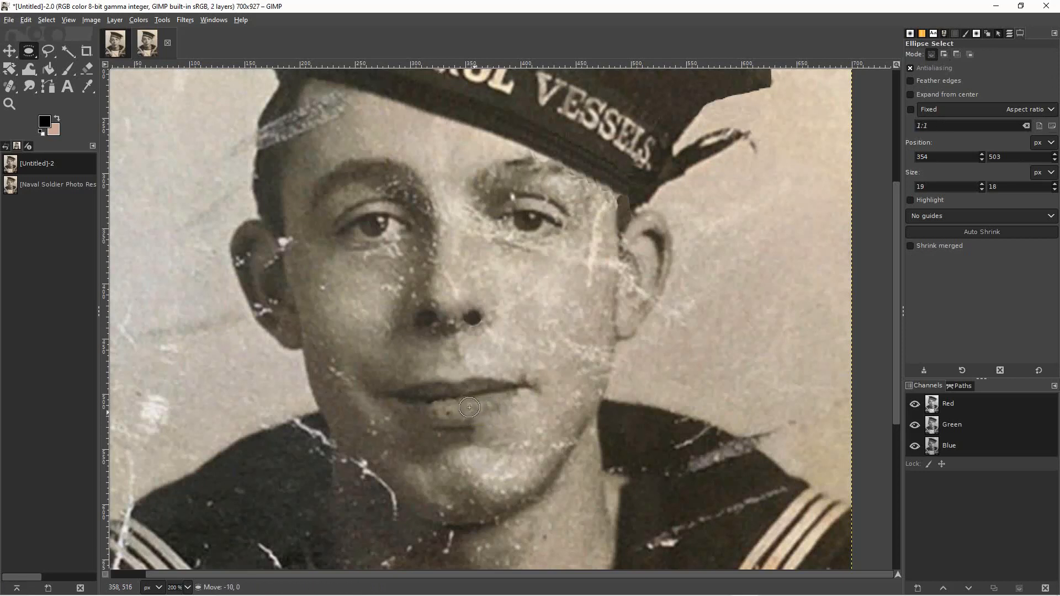
pyautogui.click(539, 444)
pyautogui.moveTo(573, 455); pyautogui.dragTo(584, 501)
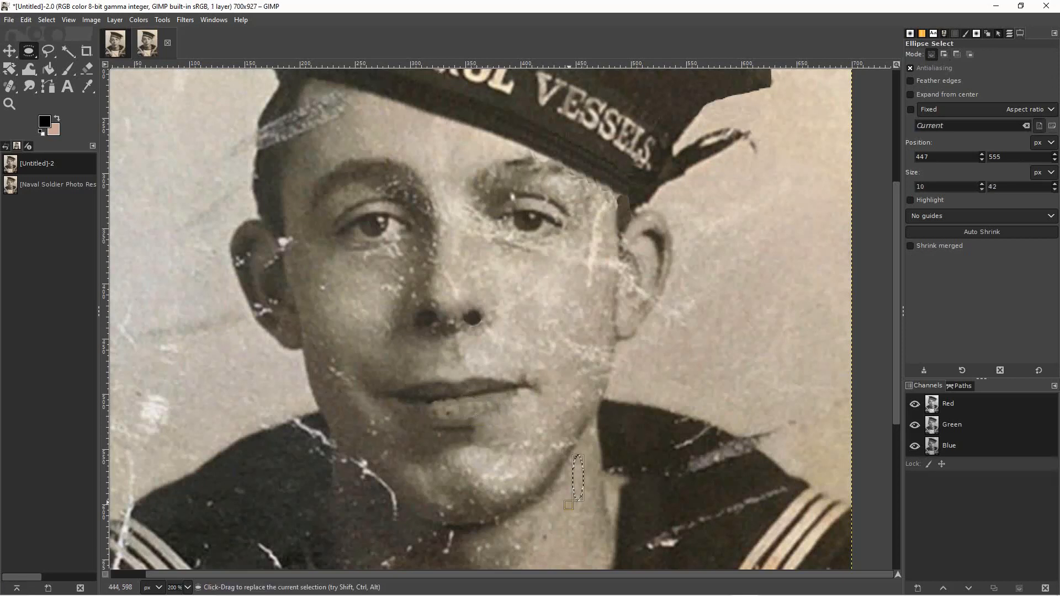
pyautogui.moveTo(421, 406)
pyautogui.mouseDown()
pyautogui.moveTo(439, 425)
pyautogui.moveTo(437, 414)
pyautogui.mouseUp()
pyautogui.click(495, 422)
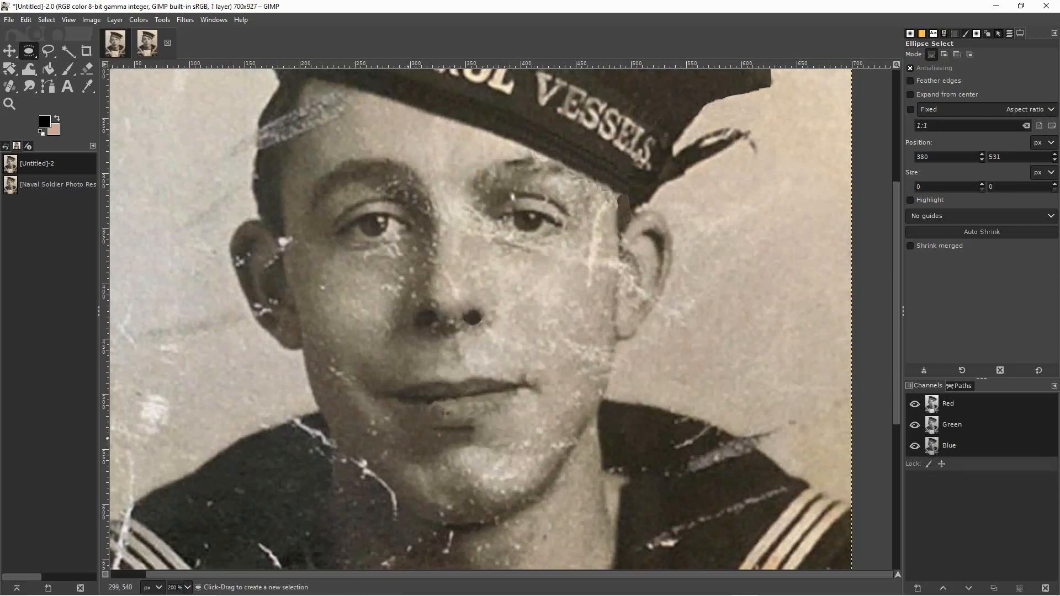
# Patch the middle and lower edge of the lower lip with small ellipses copied from neighbouring lip skin.
pyautogui.moveTo(483, 396)
pyautogui.mouseDown()
pyautogui.moveTo(506, 418)
pyautogui.moveTo(465, 415)
pyautogui.mouseUp()
pyautogui.click(485, 423)
pyautogui.moveTo(423, 414); pyautogui.dragTo(465, 424)
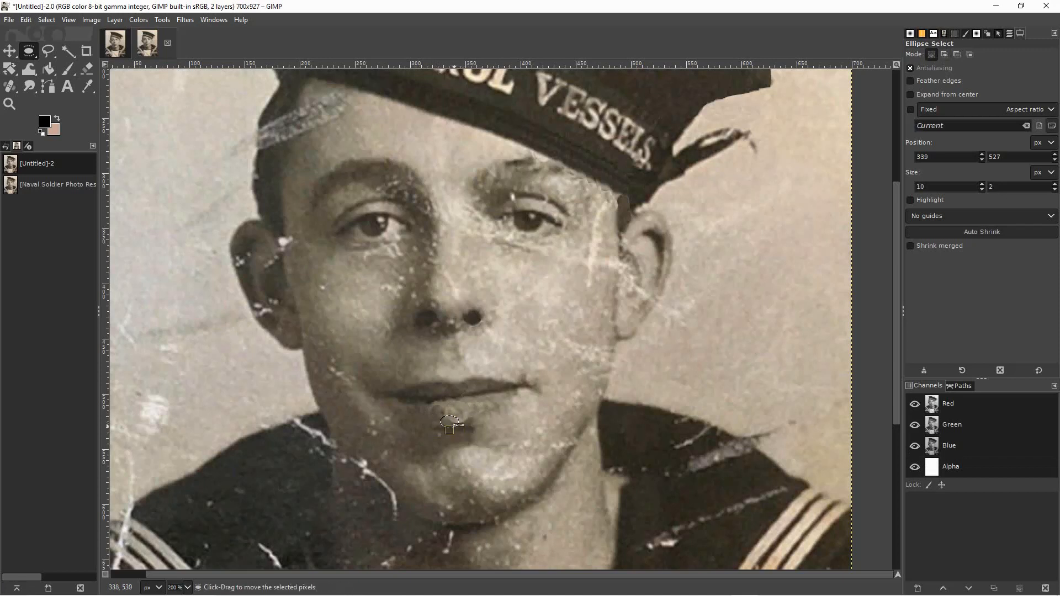
pyautogui.click(465, 446)
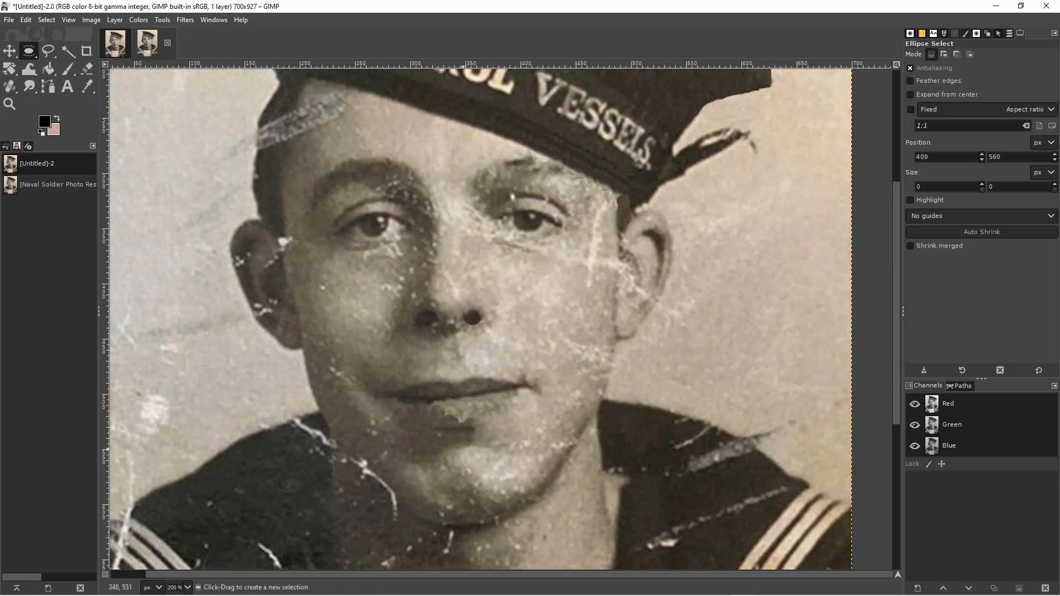
pyautogui.moveTo(452, 422)
pyautogui.mouseDown()
pyautogui.moveTo(463, 431)
pyautogui.moveTo(462, 421)
pyautogui.mouseUp()
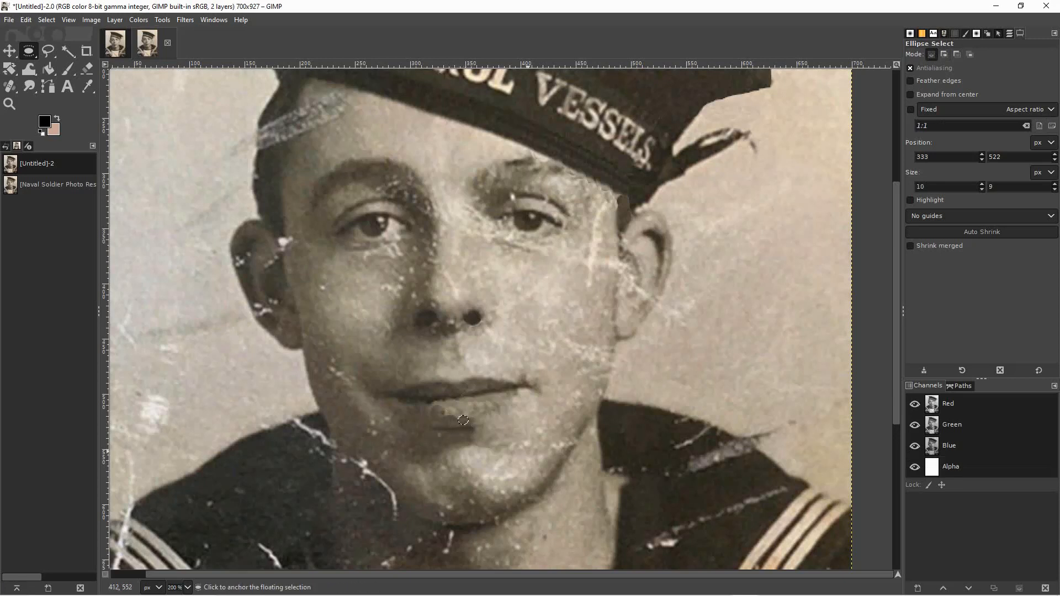
pyautogui.click(526, 443)
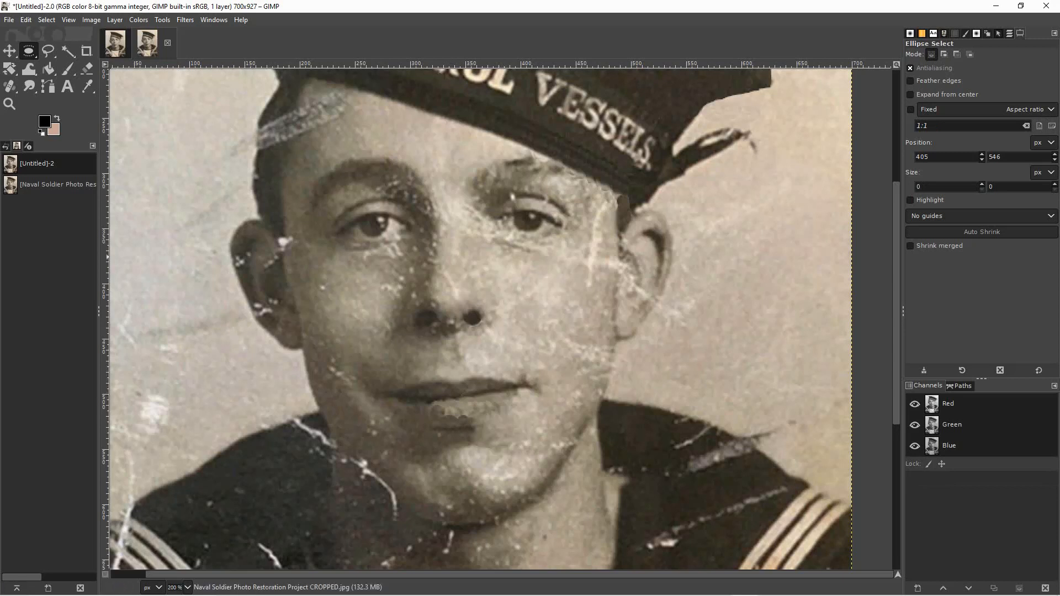
# Smudge the edges of the pasted patches on the lower lip with brush size 10.
pyautogui.press('s')
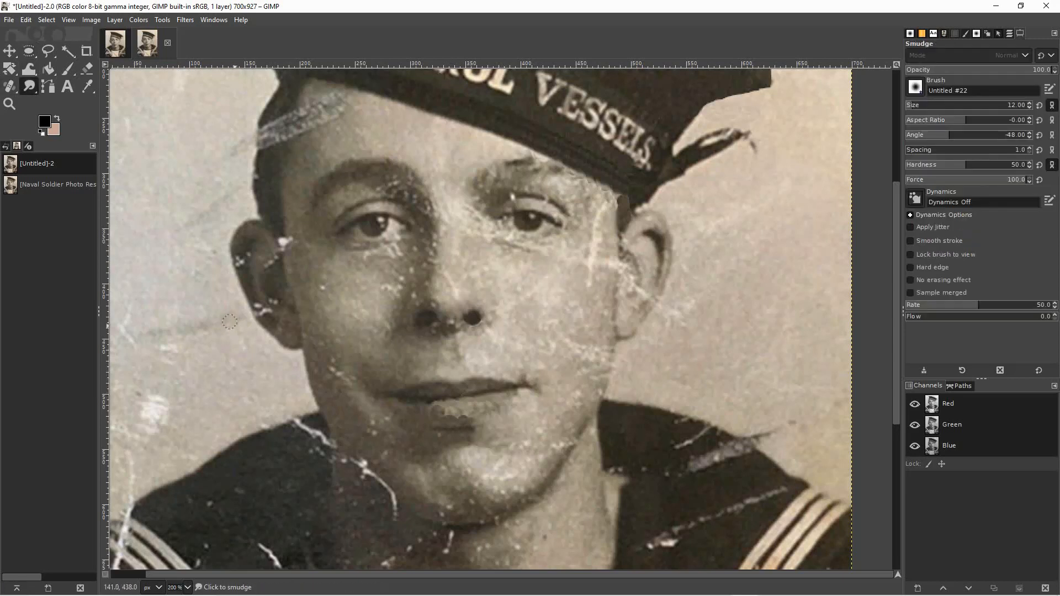
pyautogui.press('[')
pyautogui.press('[')
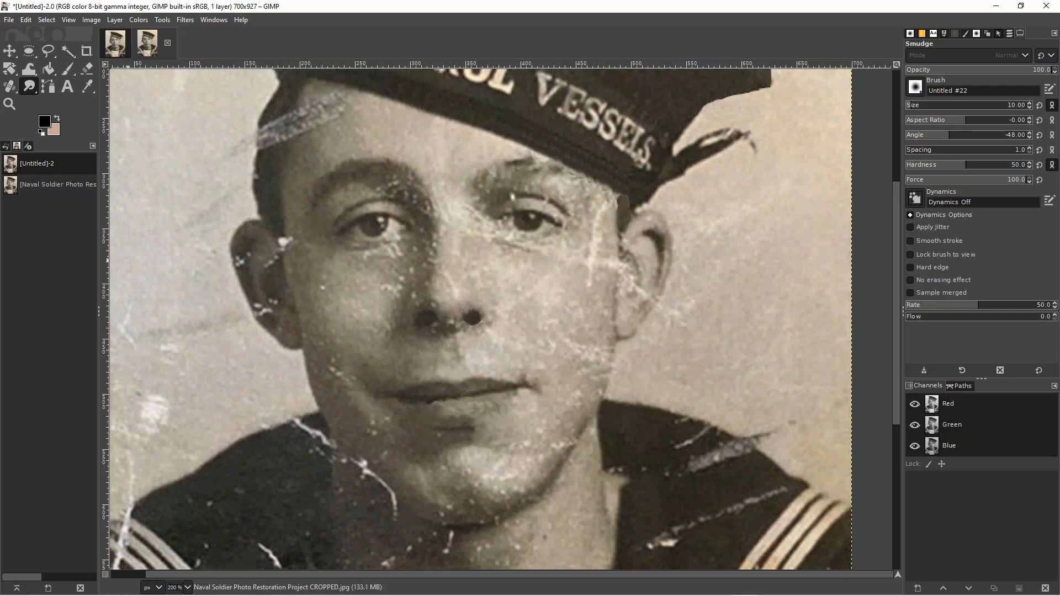
# Heal the bright scratch below the outer corner of the right eye and the marks on the right cheek with brush size 34.
pyautogui.press('h')
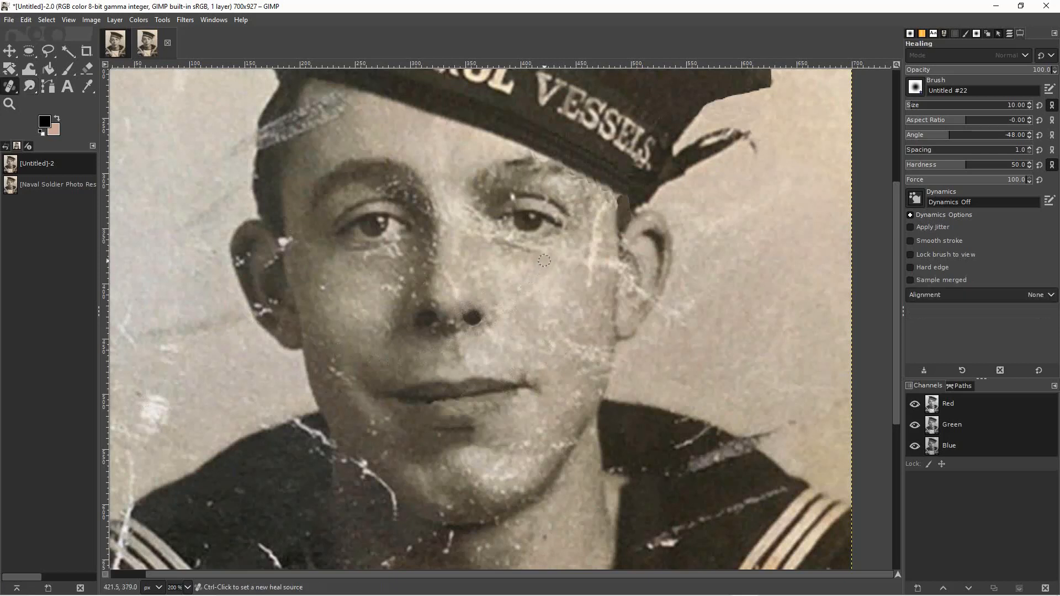
pyautogui.press(']')
pyautogui.press(']')
pyautogui.press(']')
pyautogui.press(']')
pyautogui.press(']')
pyautogui.press(']')
pyautogui.press(']')
pyautogui.press(']')
pyautogui.press(']')
pyautogui.press(']')
pyautogui.press(']')
pyautogui.press(']')
pyautogui.press(']')
pyautogui.press(']')
pyautogui.press(']')
pyautogui.press(']')
pyautogui.press(']')
pyautogui.press(']')
pyautogui.press(']')
pyautogui.press(']')
pyautogui.press(']')
pyautogui.press(']')
pyautogui.press(']')
pyautogui.press(']')
pyautogui.keyDown('ctrl'); pyautogui.click(562, 273); pyautogui.keyUp('ctrl')
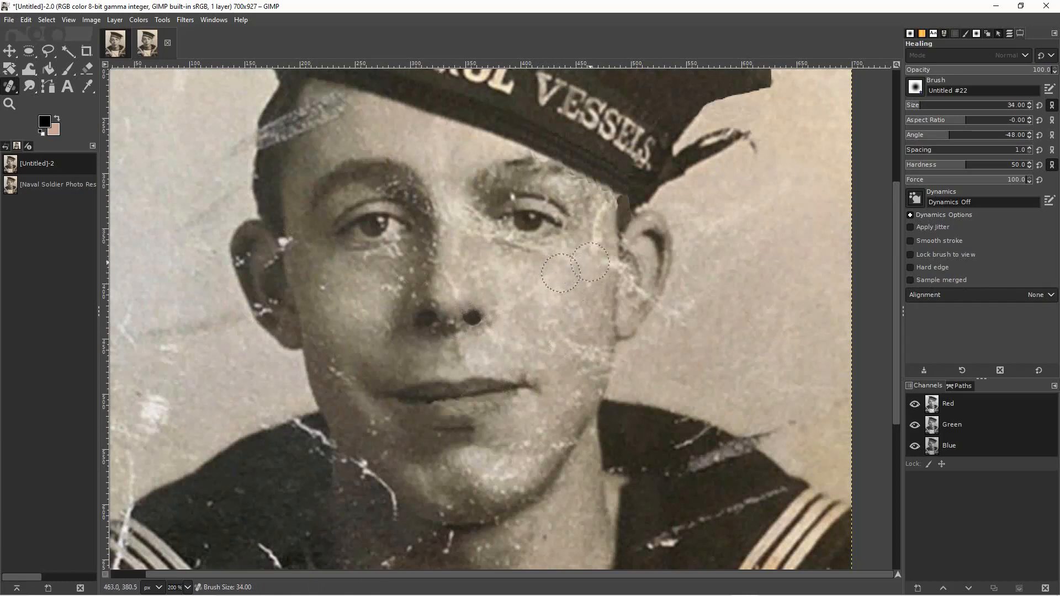
pyautogui.moveTo(591, 262)
pyautogui.mouseDown()
pyautogui.moveTo(605, 259)
pyautogui.moveTo(591, 216)
pyautogui.moveTo(601, 232)
pyautogui.mouseUp()
pyautogui.keyDown('ctrl'); pyautogui.click(534, 278); pyautogui.keyUp('ctrl')
pyautogui.moveTo(572, 349); pyautogui.dragTo(590, 358)
pyautogui.keyDown('ctrl'); pyautogui.click(560, 336); pyautogui.keyUp('ctrl')
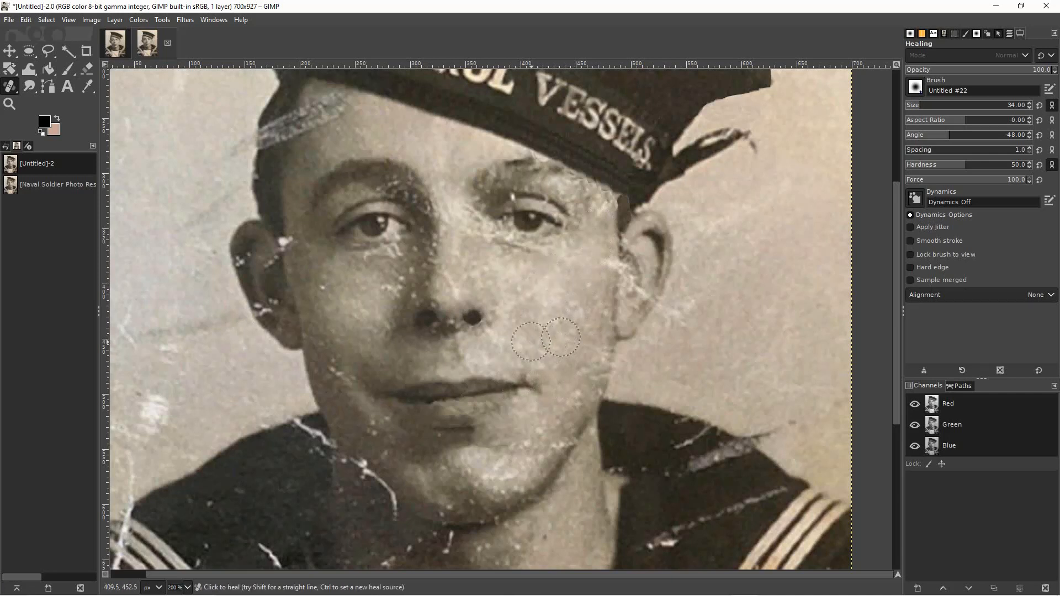
# Heal the white specks on the left cheek and the light blotches on the right cheek beside the nose.
pyautogui.keyDown('ctrl'); pyautogui.click(352, 333); pyautogui.keyUp('ctrl')
pyautogui.keyDown('ctrl'); pyautogui.click(360, 291); pyautogui.keyUp('ctrl')
pyautogui.keyDown('ctrl'); pyautogui.click(346, 271); pyautogui.keyUp('ctrl')
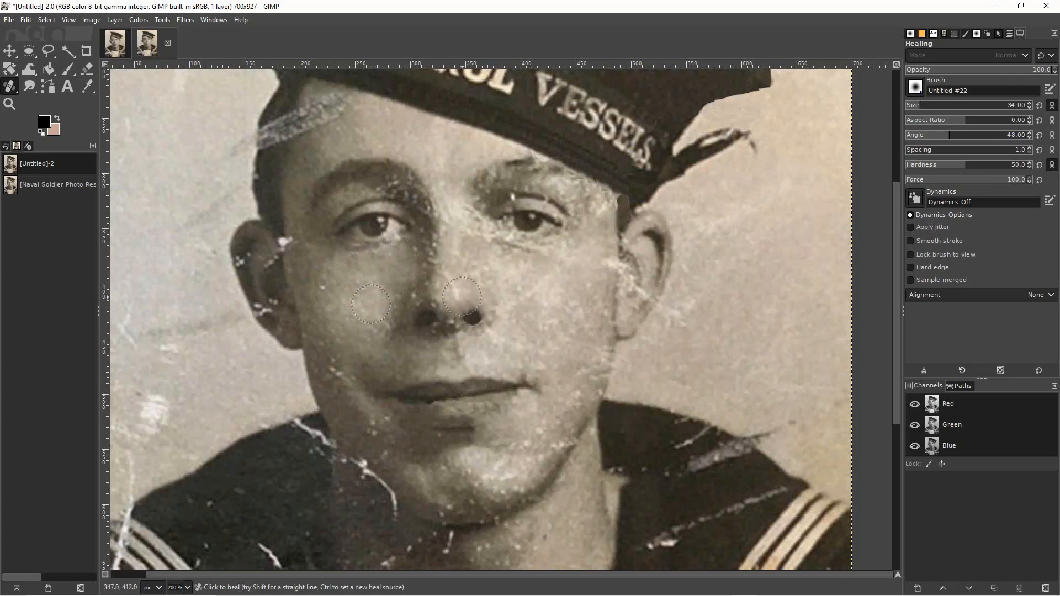
pyautogui.keyDown('ctrl'); pyautogui.click(507, 282); pyautogui.keyUp('ctrl')
pyautogui.keyDown('ctrl'); pyautogui.click(521, 349); pyautogui.keyUp('ctrl')
# Heal the blemishes along the left jaw below the mouth corner, reducing the brush size to 21.
pyautogui.keyDown('ctrl'); pyautogui.click(352, 413); pyautogui.keyUp('ctrl')
pyautogui.keyDown('ctrl'); pyautogui.click(375, 442); pyautogui.keyUp('ctrl')
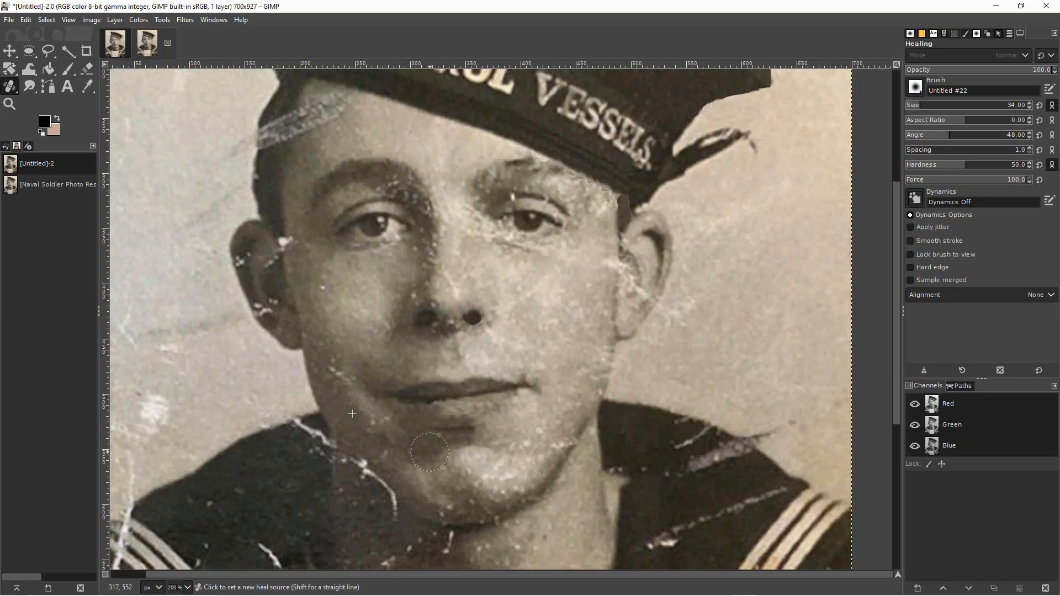
pyautogui.click(385, 427)
pyautogui.hotkey('ctrl', 'z')
pyautogui.press('[')
pyautogui.press('[')
pyautogui.press('[')
pyautogui.press('[')
pyautogui.press('[')
pyautogui.press('[')
pyautogui.press('[')
pyautogui.press('[')
pyautogui.press('[')
pyautogui.press('[')
pyautogui.press('[')
pyautogui.press('[')
pyautogui.press('[')
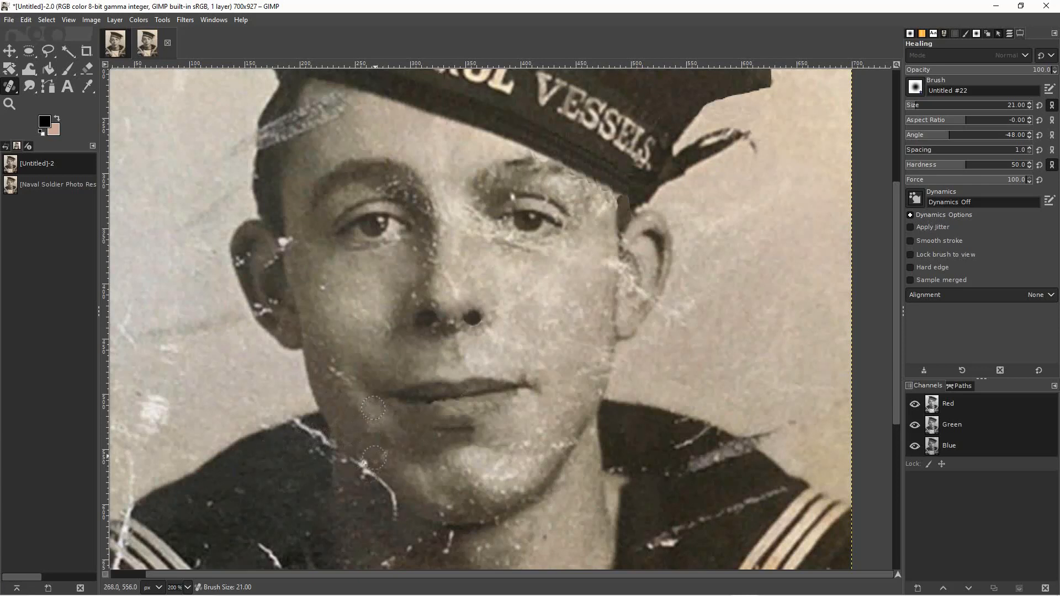
pyautogui.keyDown('ctrl'); pyautogui.click(376, 447); pyautogui.keyUp('ctrl')
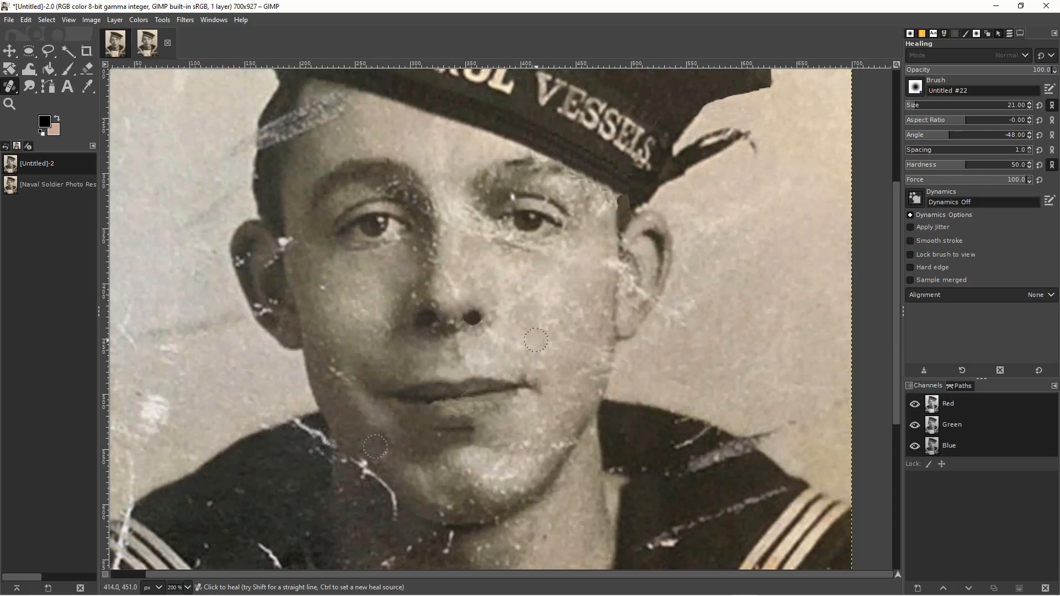
# Heal the right edge of the jaw with brush size 33, sampling clean skin from the right cheek.
pyautogui.keyDown('ctrl'); pyautogui.click(535, 341); pyautogui.keyUp('ctrl')
pyautogui.press(']')
pyautogui.press(']')
pyautogui.press(']')
pyautogui.press(']')
pyautogui.press(']')
pyautogui.press(']')
pyautogui.press(']')
pyautogui.press(']')
pyautogui.press(']')
pyautogui.press(']')
pyautogui.press(']')
pyautogui.press(']')
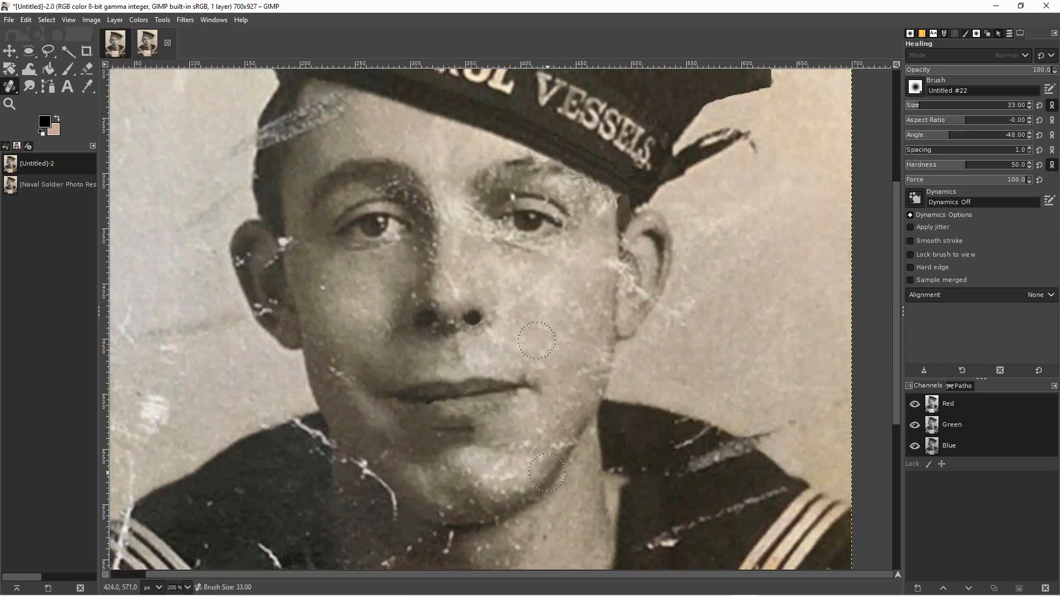
pyautogui.keyDown('ctrl'); pyautogui.click(547, 473); pyautogui.keyUp('ctrl')
pyautogui.click(565, 447)
# Heal the remaining specks on the left and right sides of the chin.
pyautogui.press('ctrl')
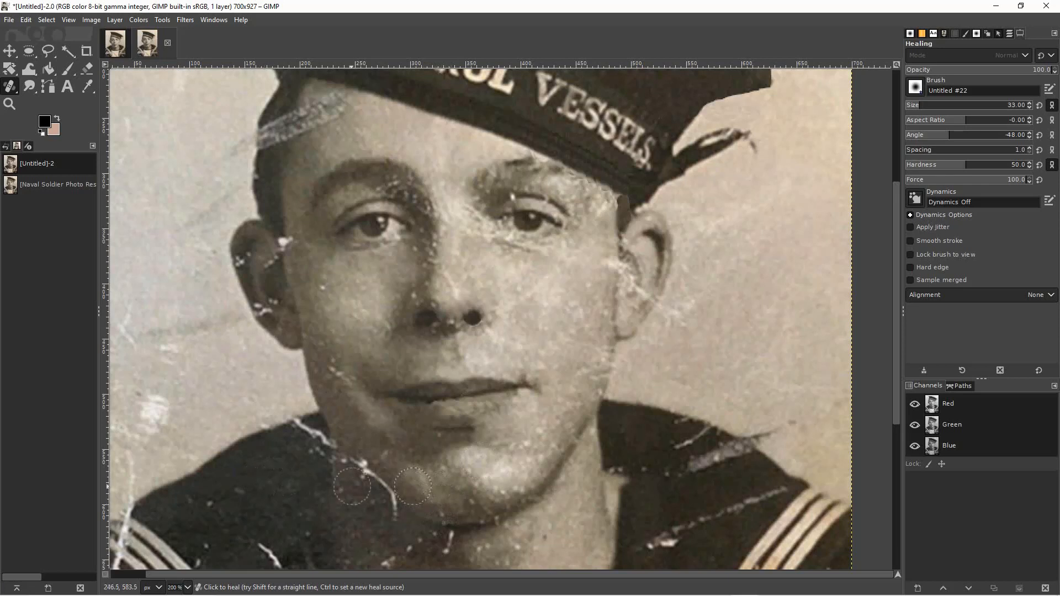
pyautogui.keyDown('ctrl'); pyautogui.click(410, 457); pyautogui.keyUp('ctrl')
pyautogui.click(521, 470)
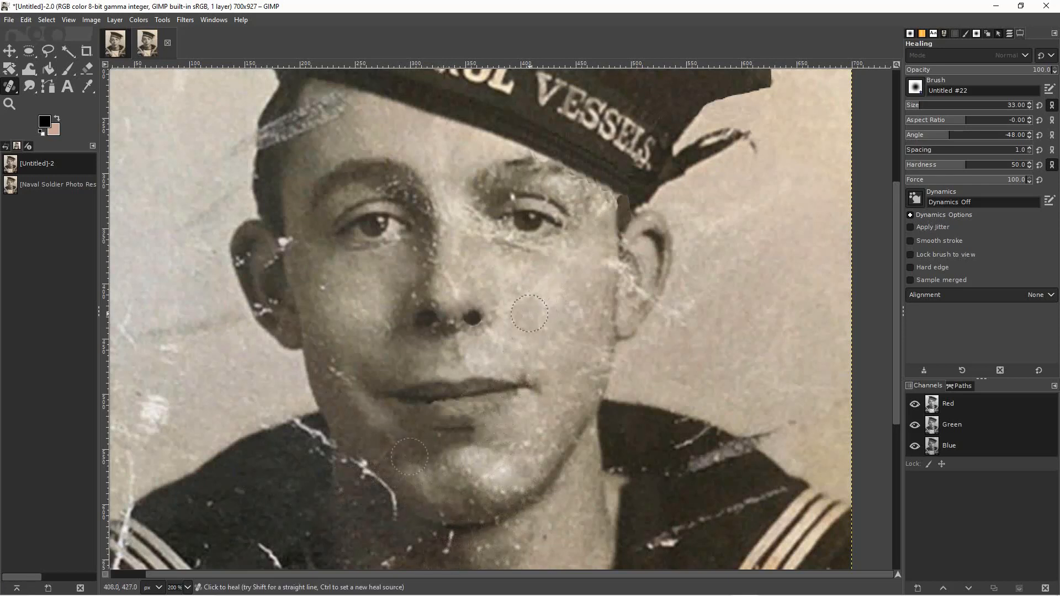
pyautogui.keyDown('ctrl'); pyautogui.click(529, 313); pyautogui.keyUp('ctrl')
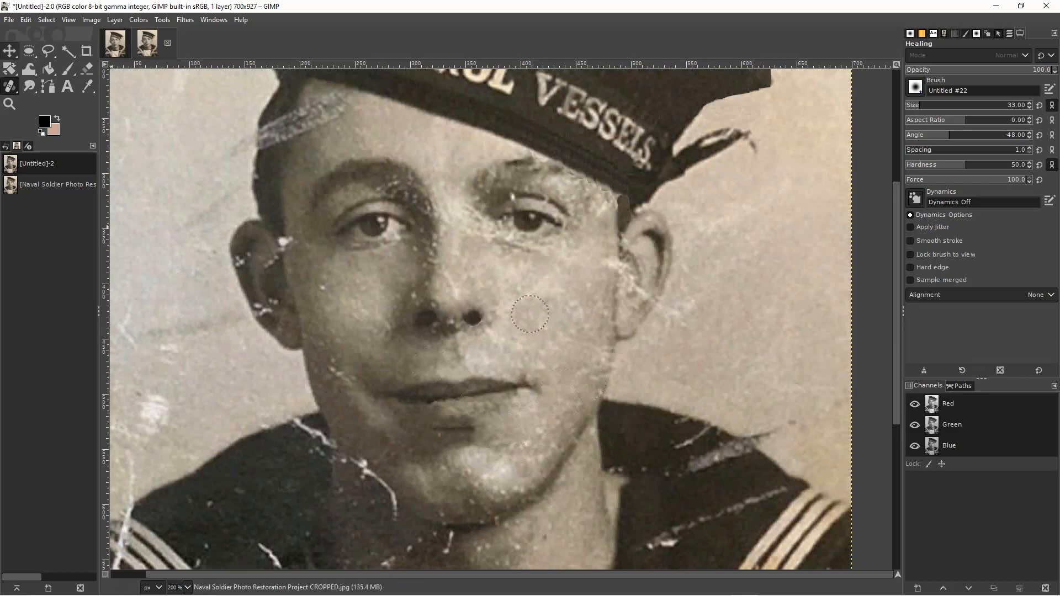
# Heal the light streak across the left side of the forehead with brush size 33, sampling skin above the left eyebrow.
pyautogui.click(9, 51)
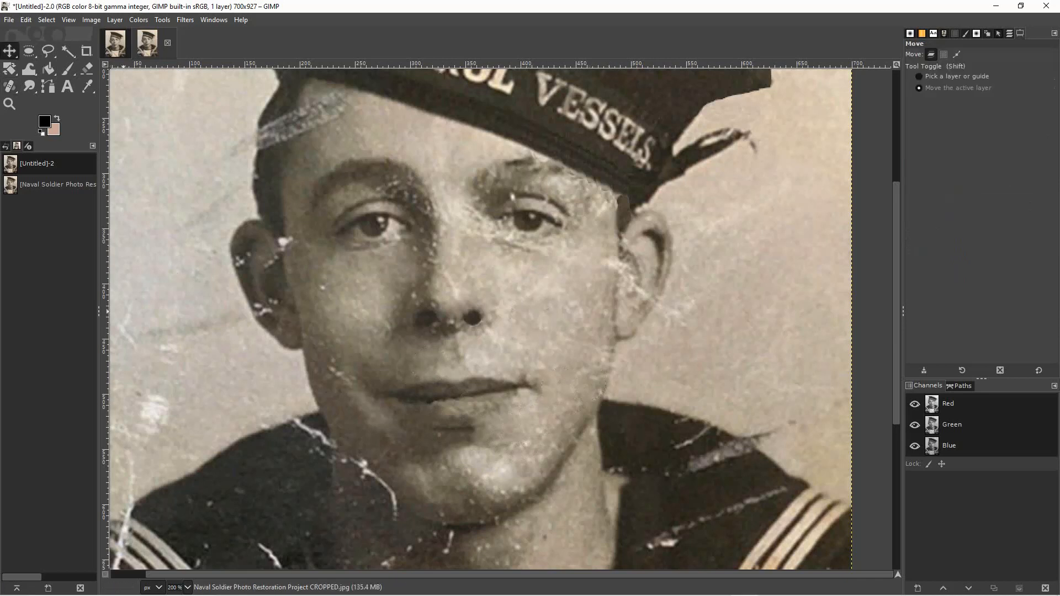
pyautogui.click(9, 103)
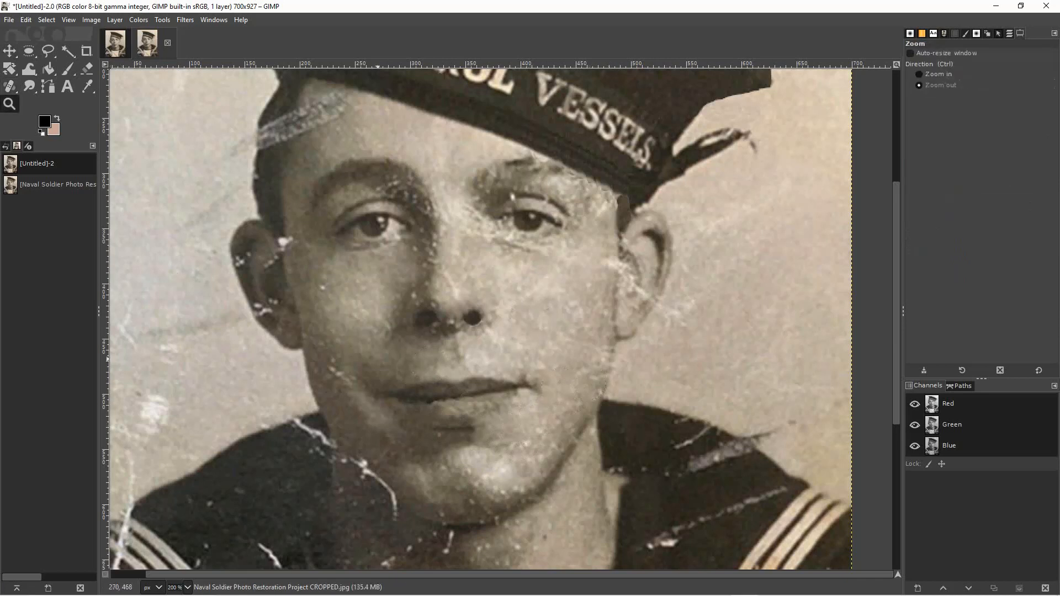
pyautogui.click(382, 367)
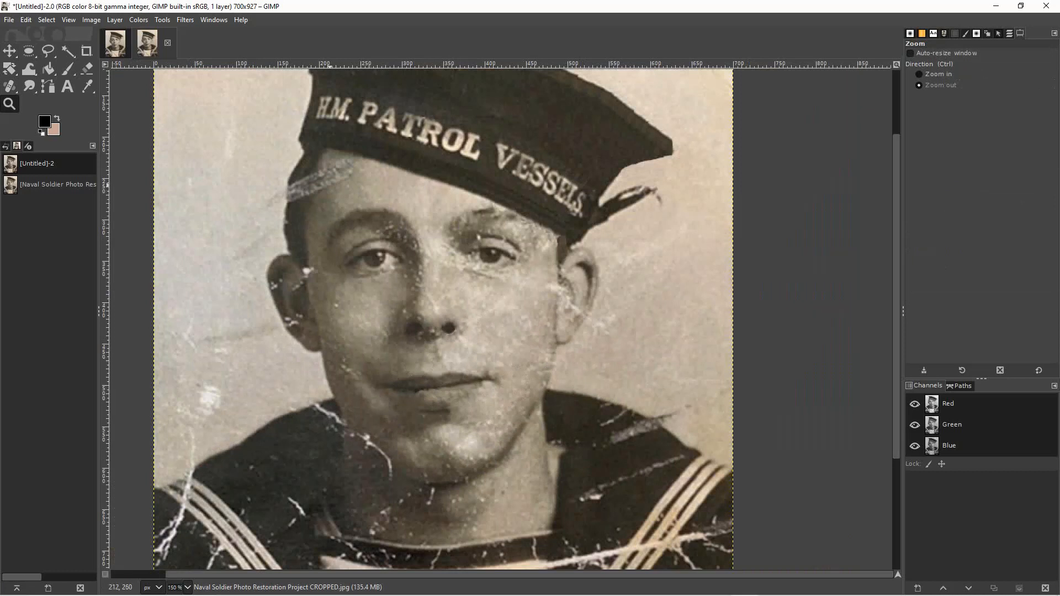
pyautogui.click(330, 196)
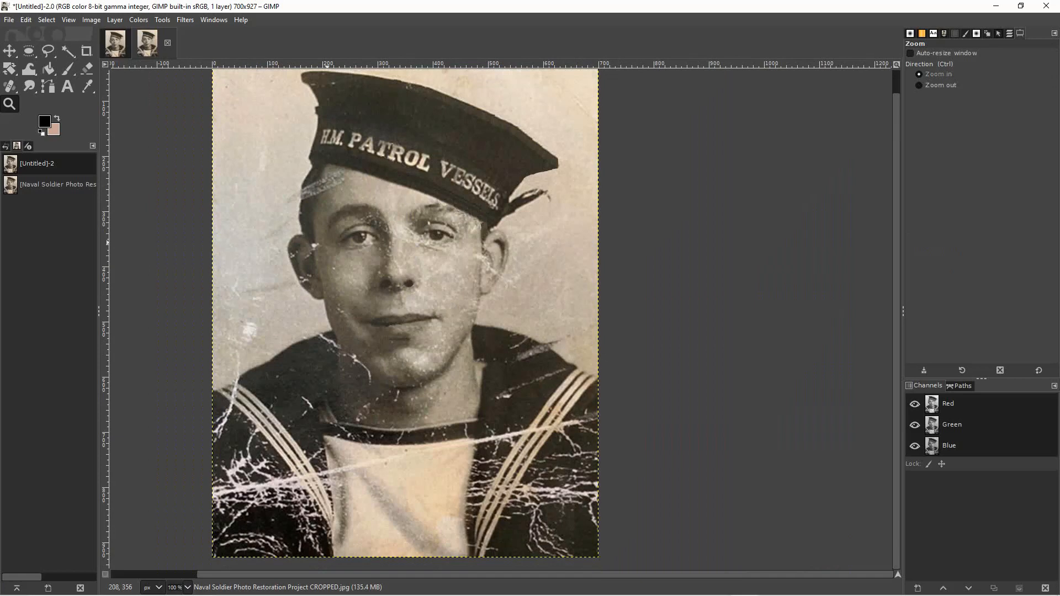
pyautogui.keyDown('ctrl'); pyautogui.click(329, 246); pyautogui.keyUp('ctrl')
pyautogui.keyDown('ctrl'); pyautogui.click(317, 237); pyautogui.keyUp('ctrl')
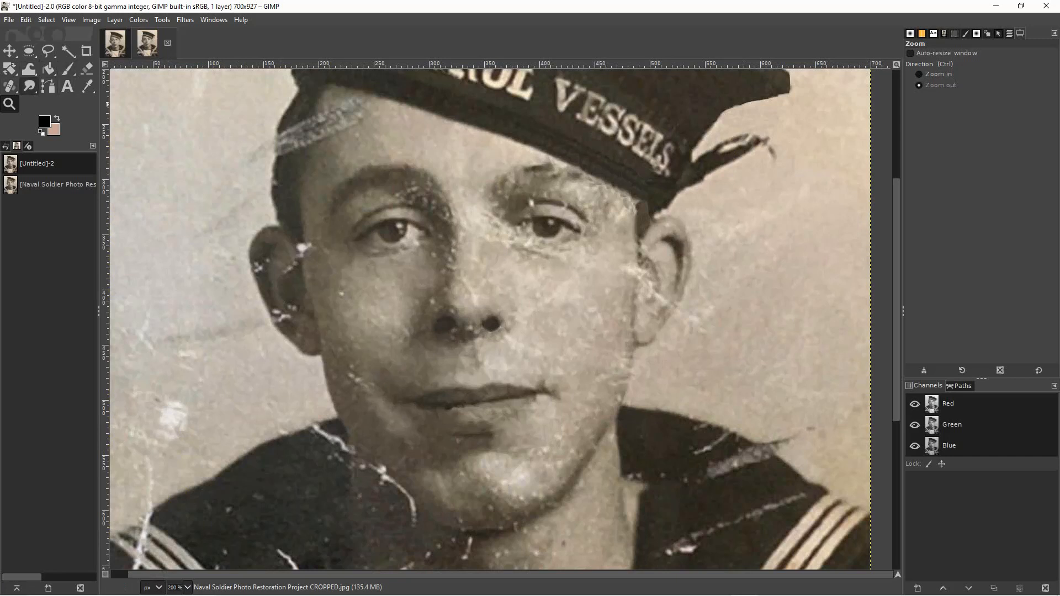
pyautogui.click(10, 86)
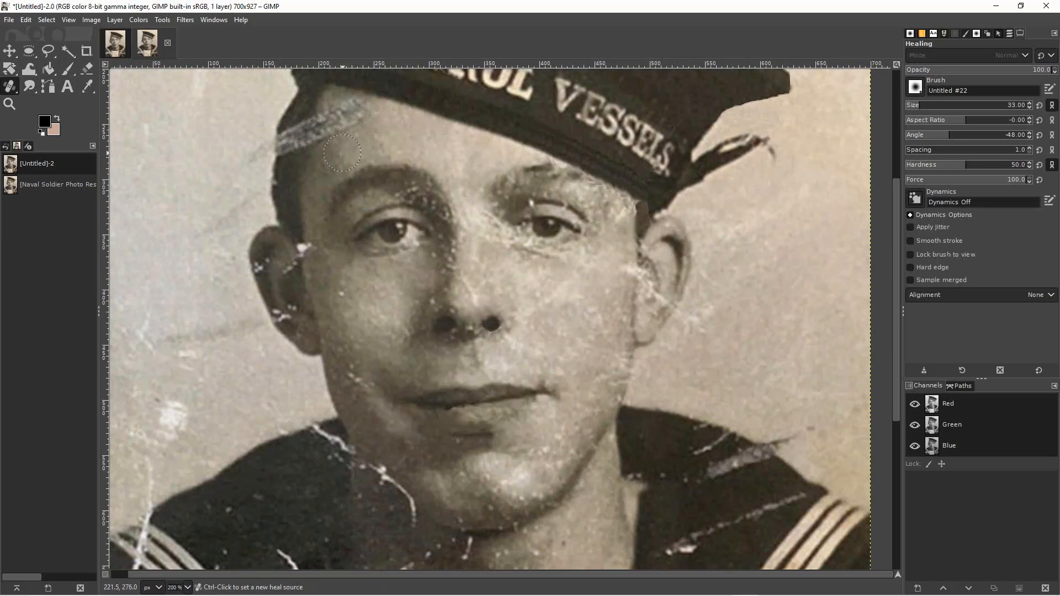
pyautogui.press('ctrl')
pyautogui.keyDown('ctrl'); pyautogui.click(342, 153); pyautogui.keyUp('ctrl')
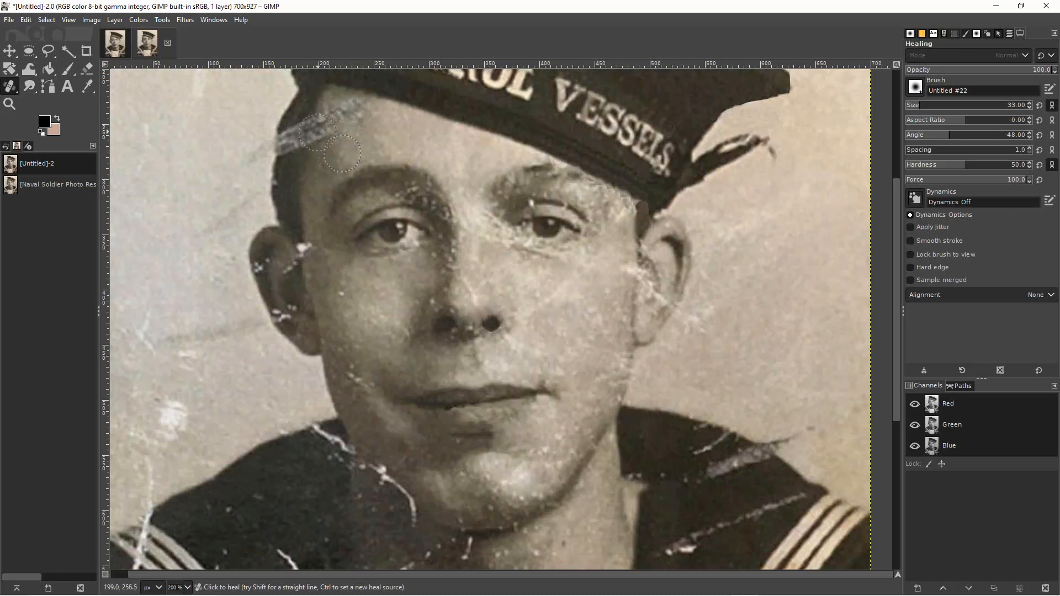
pyautogui.click(340, 115)
pyautogui.press('shift')
pyautogui.keyDown('shift'); pyautogui.click(333, 164); pyautogui.keyUp('shift')
pyautogui.click(319, 163)
# Even out the remaining streak marks on the left forehead below the cap with newly sampled skin.
pyautogui.press('ctrl')
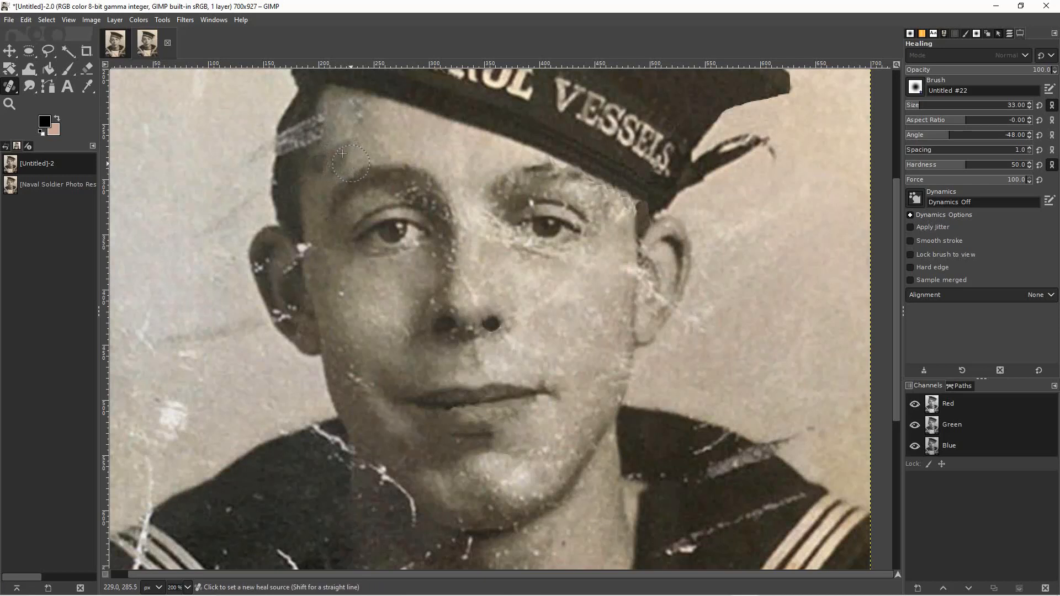
pyautogui.keyDown('ctrl'); pyautogui.click(342, 154); pyautogui.keyUp('ctrl')
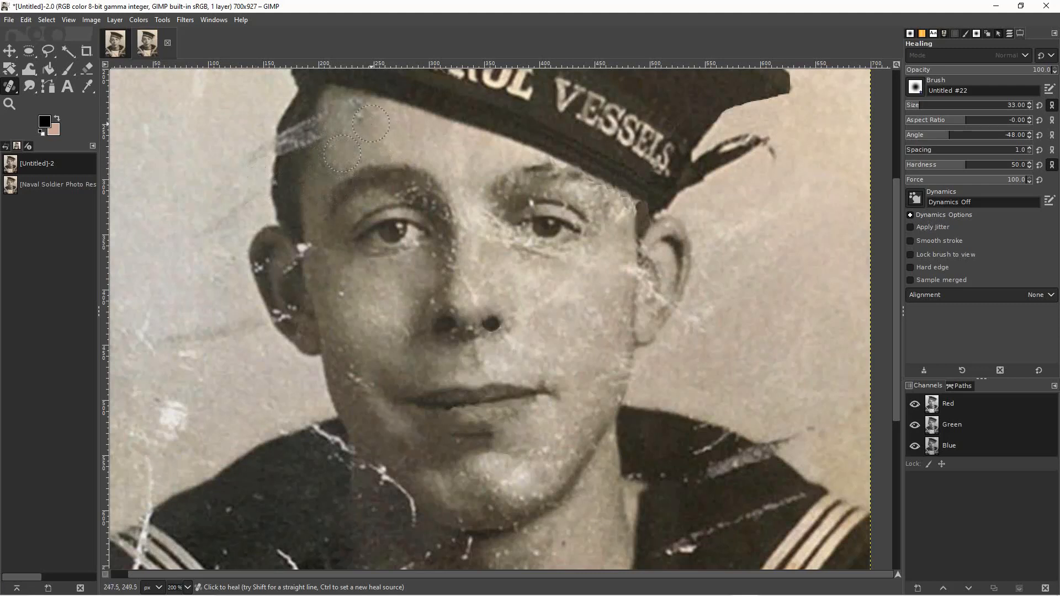
pyautogui.keyDown('ctrl'); pyautogui.click(373, 134); pyautogui.keyUp('ctrl')
pyautogui.press('ctrl')
pyautogui.keyDown('ctrl'); pyautogui.click(346, 147); pyautogui.keyUp('ctrl')
pyautogui.click(329, 129)
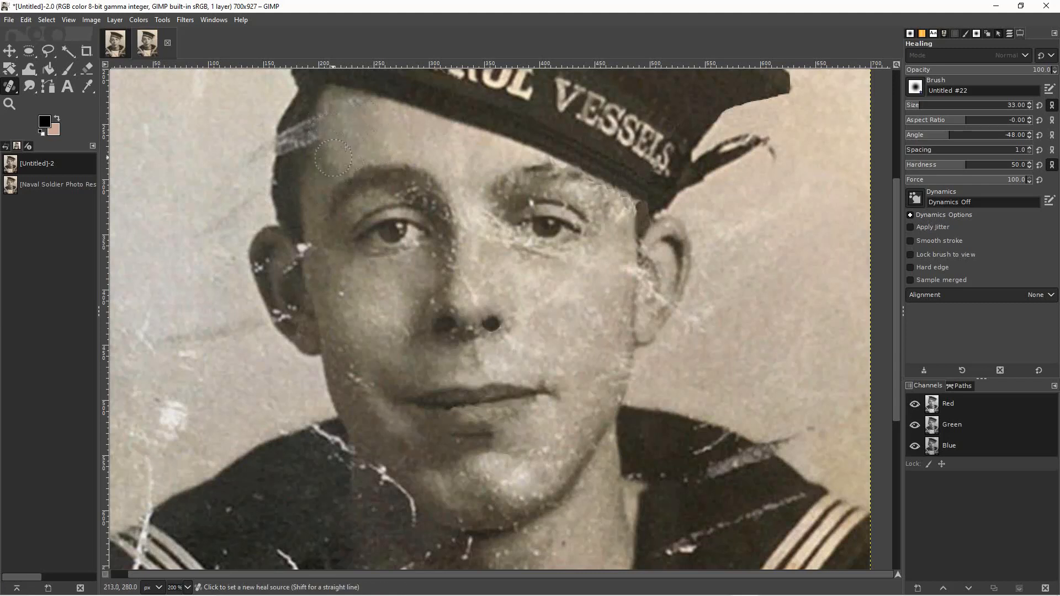
pyautogui.keyDown('ctrl'); pyautogui.click(334, 158); pyautogui.keyUp('ctrl')
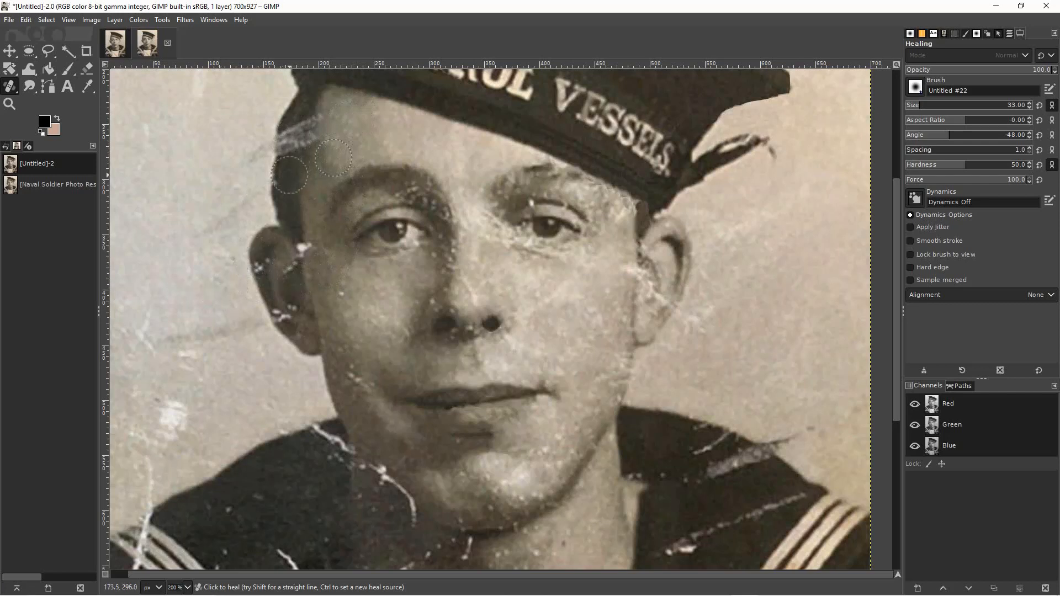
# Try to heal the light streak across the hair at the left temple with brush size 37.
pyautogui.press(']')
pyautogui.press(']')
pyautogui.press(']')
pyautogui.press(']')
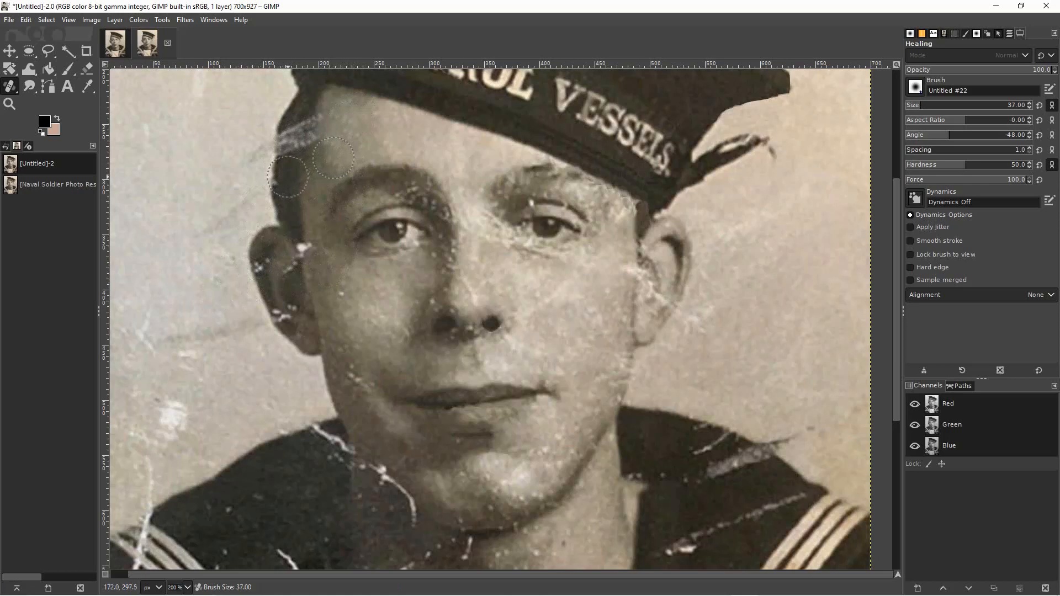
pyautogui.keyDown('ctrl'); pyautogui.click(289, 176); pyautogui.keyUp('ctrl')
pyautogui.click(290, 149)
pyautogui.click(287, 139)
pyautogui.click(302, 131)
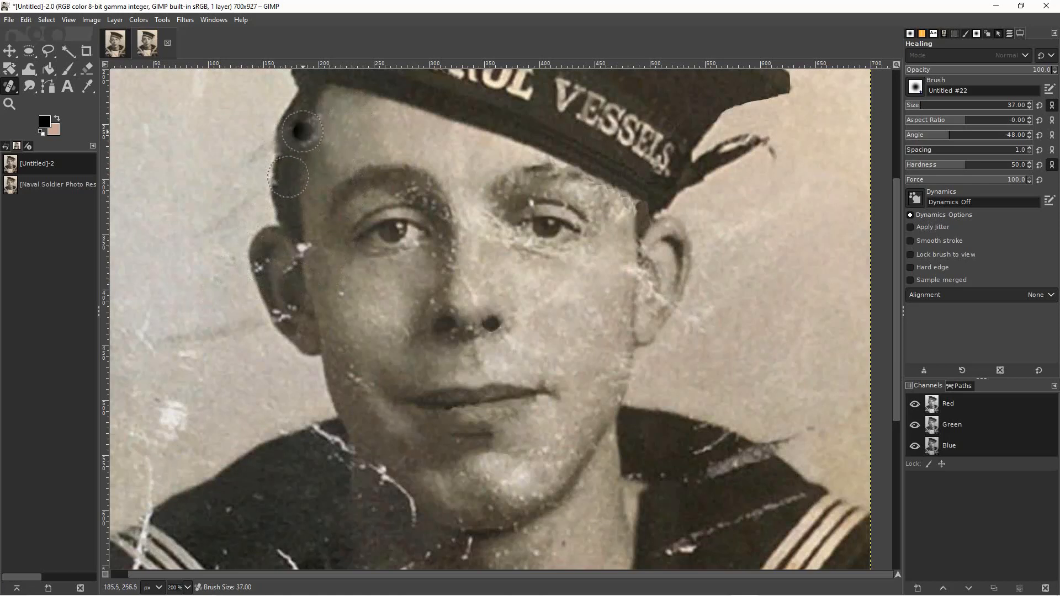
pyautogui.hotkey('ctrl', 'z')
pyautogui.hotkey('ctrl', 'z')
pyautogui.hotkey('ctrl', 'z')
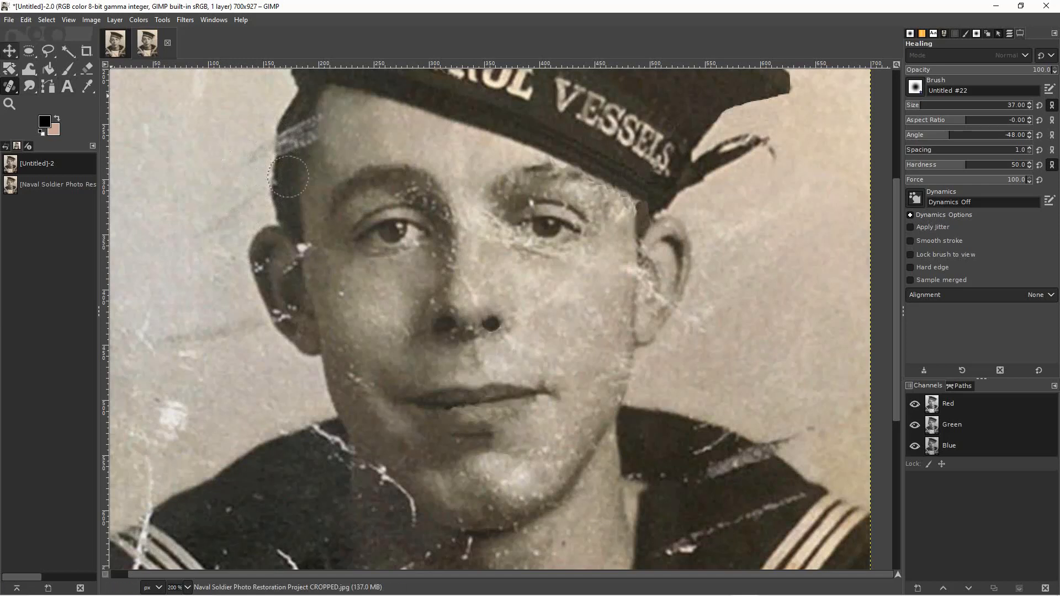
# Cover the upper part of the streak at the left temple with a 34 × 30 px ellipse copied from the dark hair below the cap.
pyautogui.click(29, 51)
pyautogui.moveTo(289, 86); pyautogui.dragTo(326, 119)
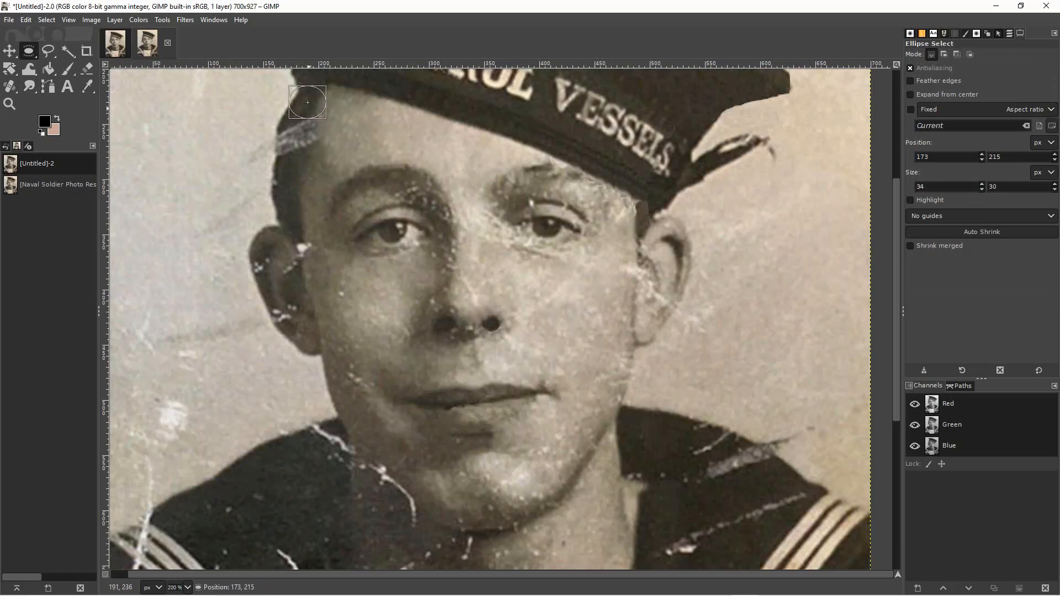
pyautogui.press('Left')
pyautogui.press('Left')
pyautogui.press('Down')
pyautogui.press('Down')
pyautogui.press('Down')
pyautogui.press('Down')
pyautogui.press('Down')
pyautogui.press('Down')
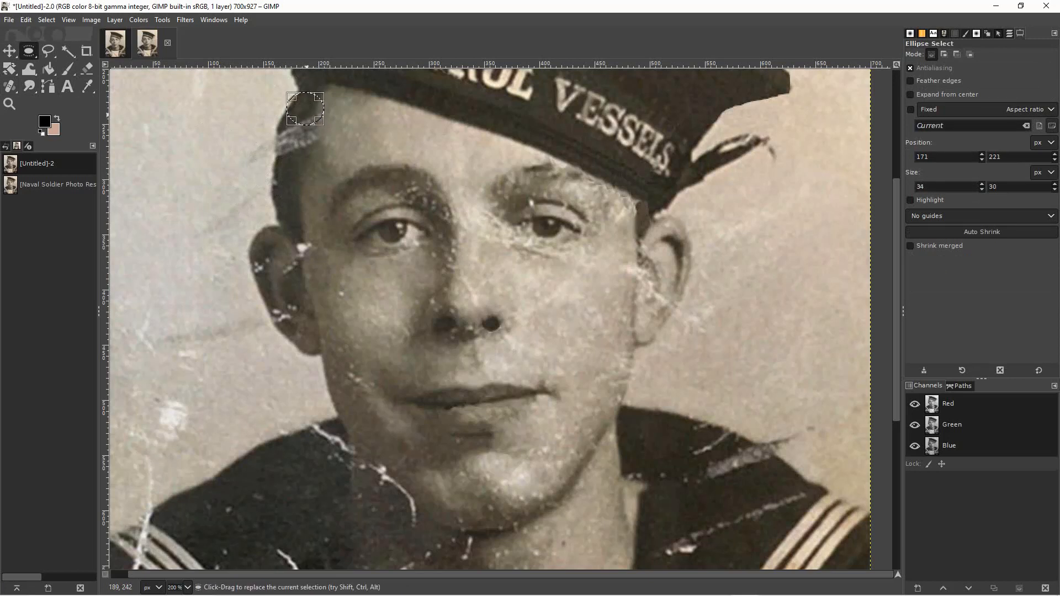
pyautogui.moveTo(306, 114); pyautogui.dragTo(295, 139)
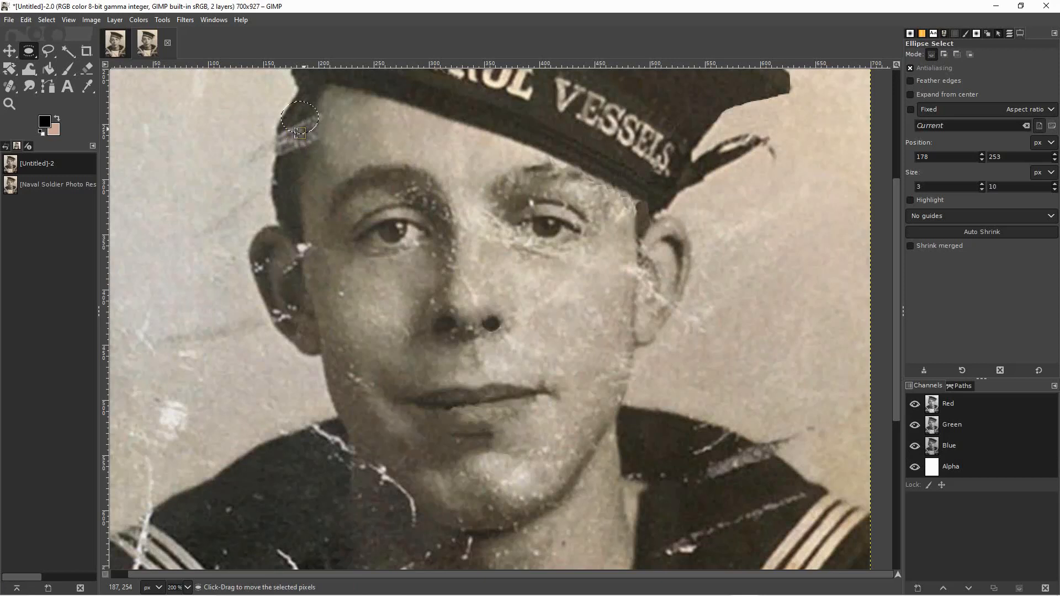
pyautogui.click(342, 176)
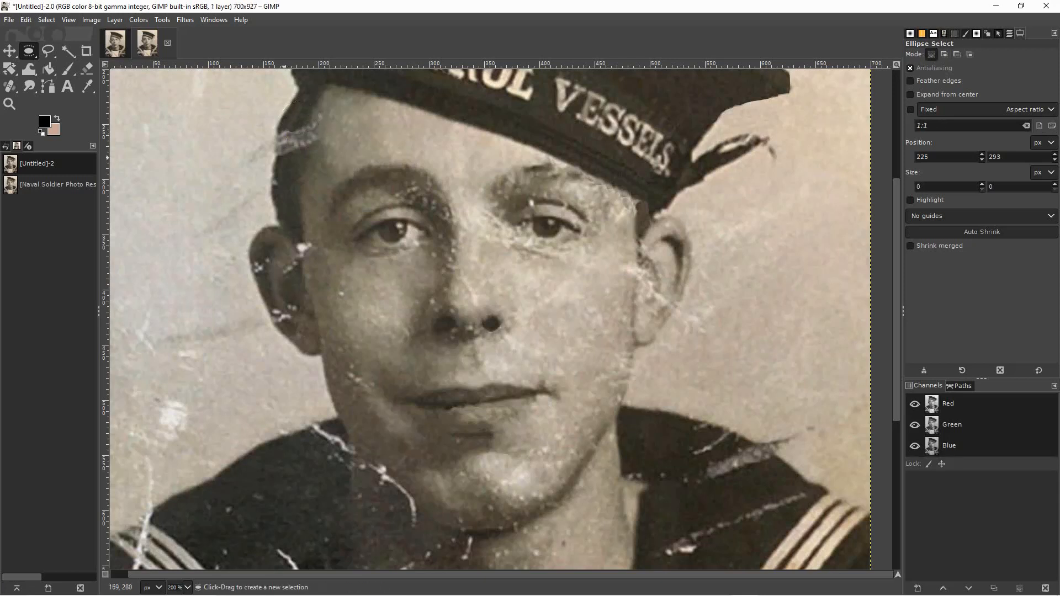
# Cover the rest of the streak at the left temple with copied hair ellipses, one about 32 × 16 px.
pyautogui.moveTo(269, 162); pyautogui.dragTo(290, 152)
pyautogui.click(319, 186)
pyautogui.moveTo(268, 169); pyautogui.dragTo(290, 139)
pyautogui.click(285, 169)
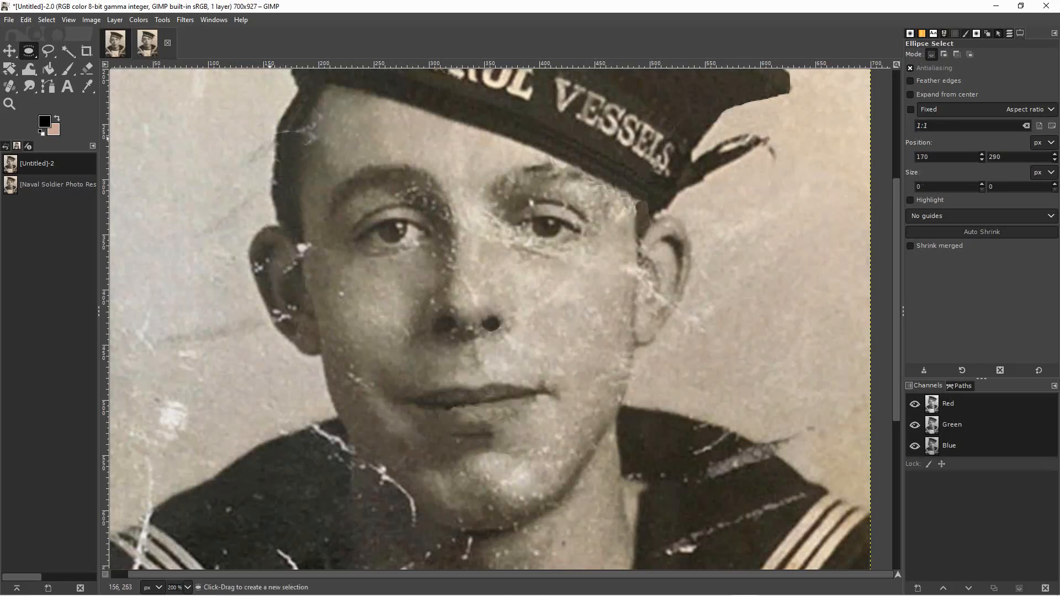
pyautogui.moveTo(271, 148); pyautogui.dragTo(290, 134)
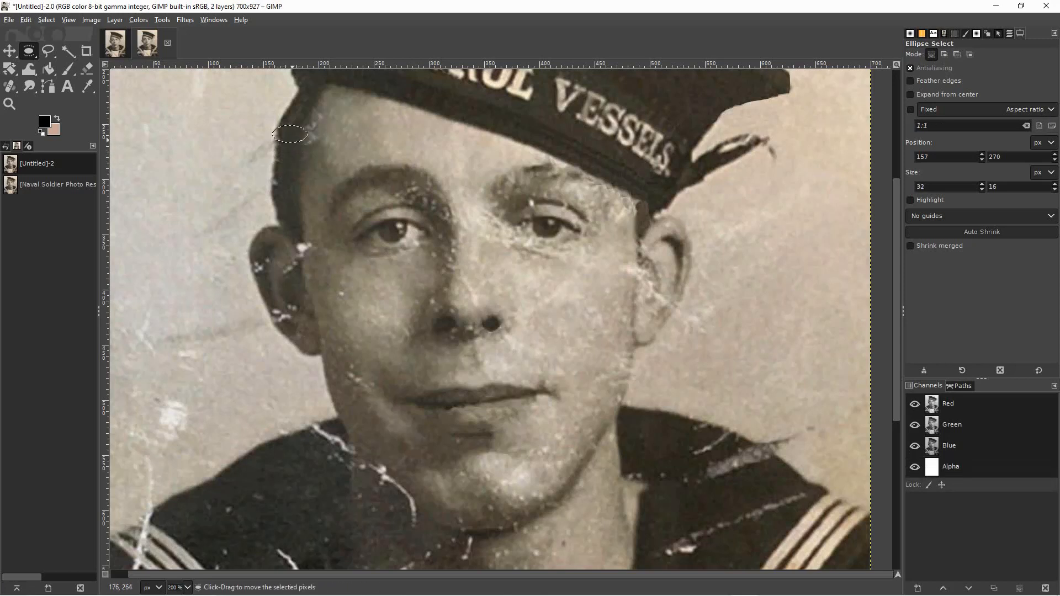
pyautogui.click(363, 175)
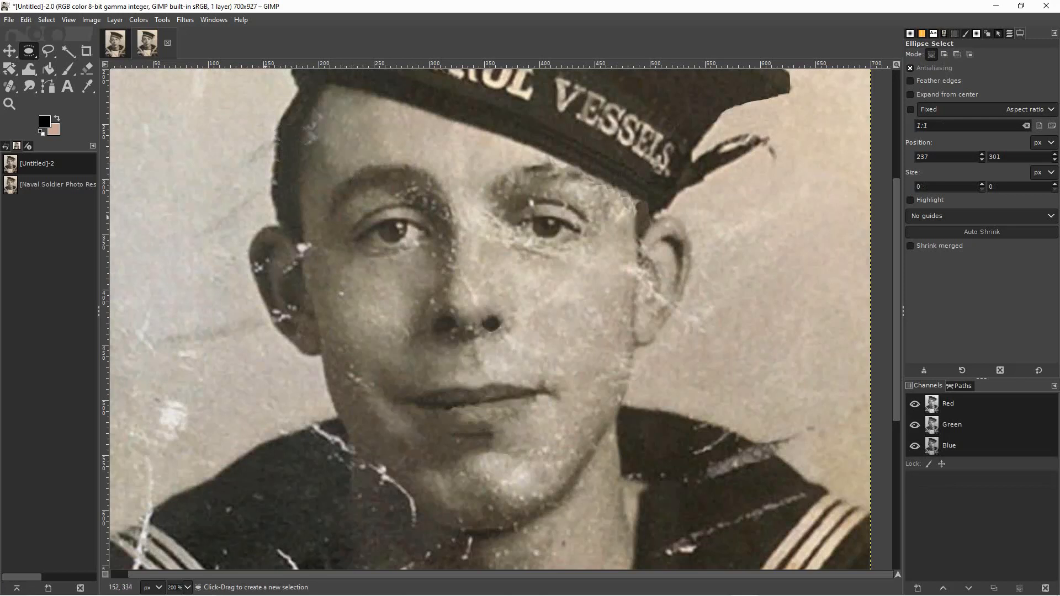
# Clean up the outer hair edge at the left temple with copied ellipses of 20 × 14 px and 8 × 79 px.
pyautogui.moveTo(260, 185)
pyautogui.mouseDown()
pyautogui.moveTo(282, 201)
pyautogui.moveTo(271, 182)
pyautogui.mouseUp()
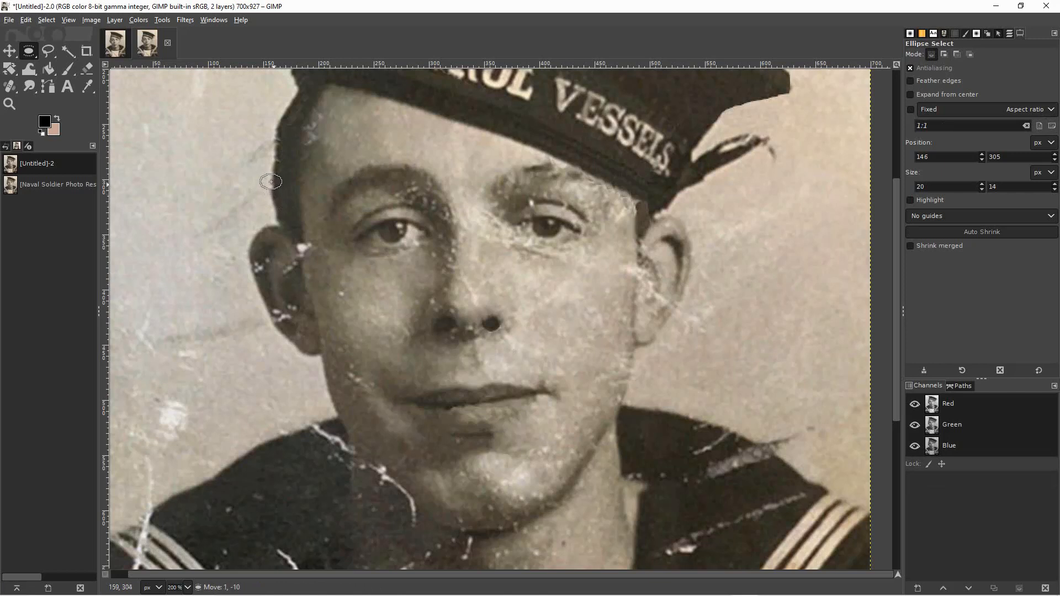
pyautogui.click(220, 194)
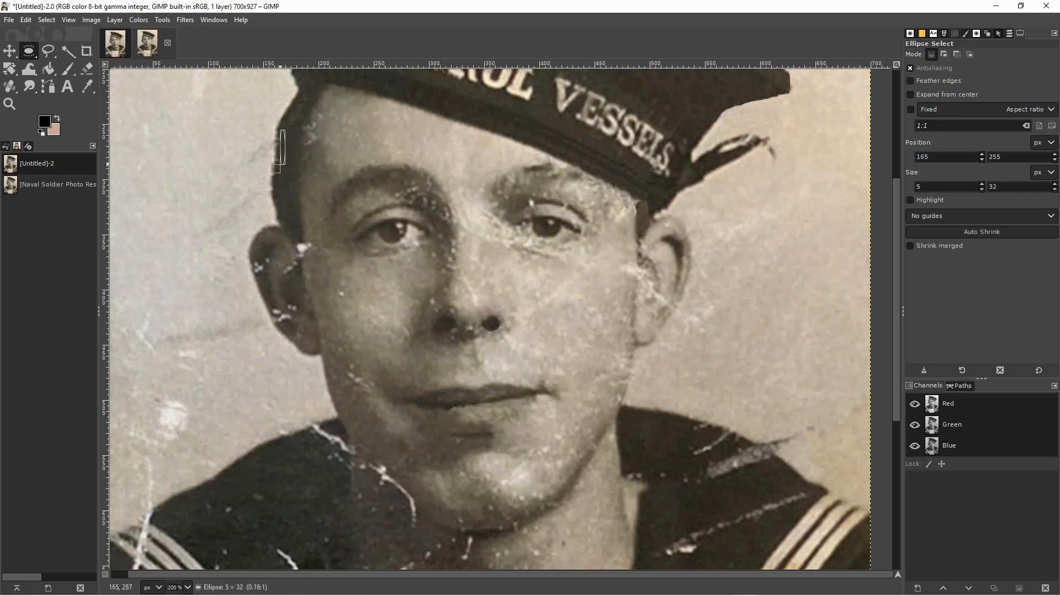
pyautogui.moveTo(293, 217); pyautogui.dragTo(287, 214)
pyautogui.moveTo(286, 130); pyautogui.dragTo(279, 166)
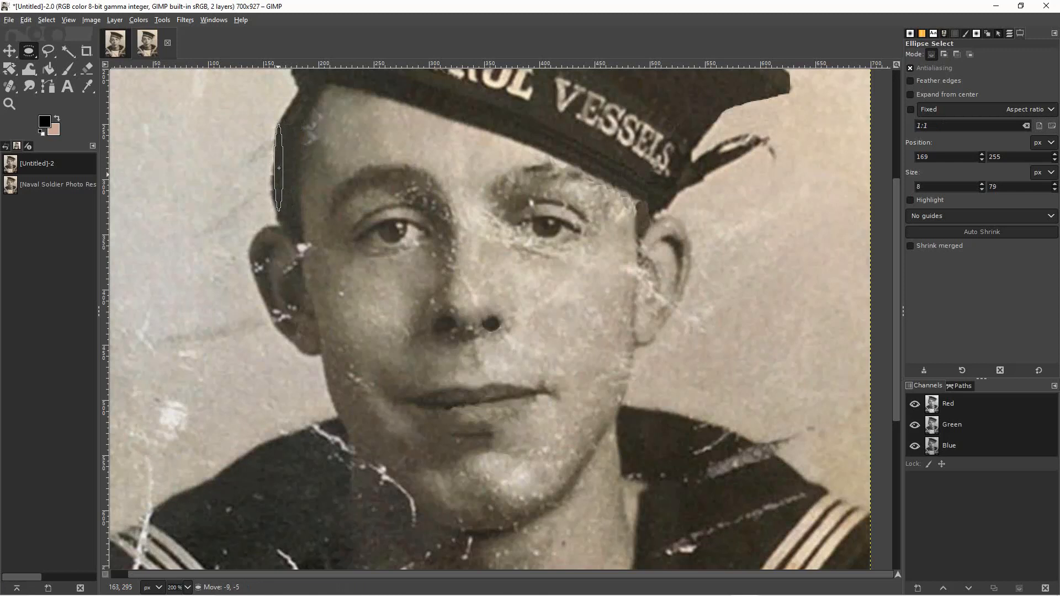
pyautogui.click(231, 167)
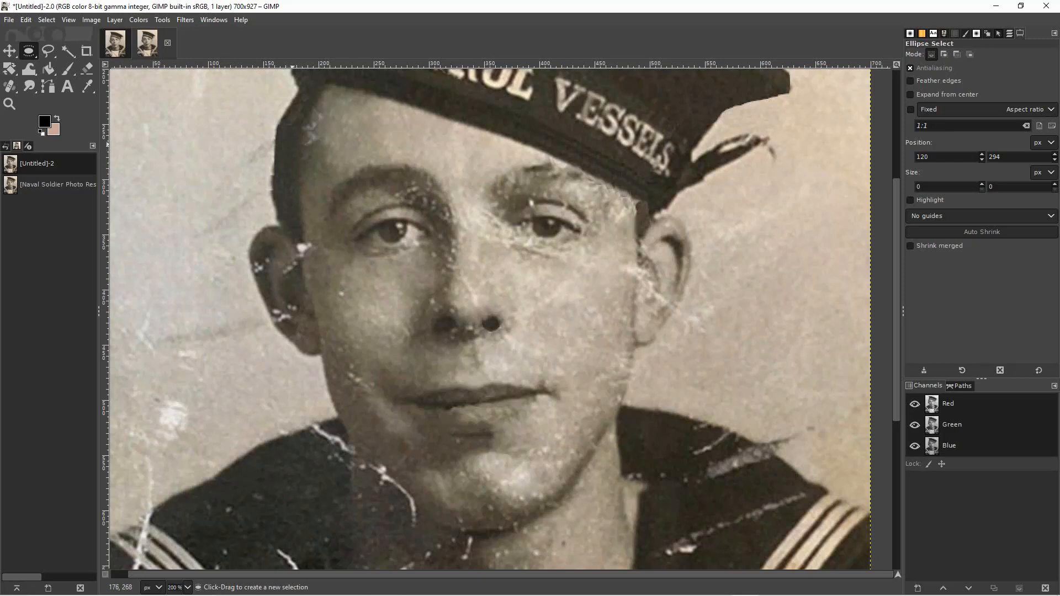
# Patch the left temple hairline with a 28 × 38 px copied ellipse, heal beside it from forehead skin, and reduce the brush to 17.
pyautogui.moveTo(318, 89); pyautogui.dragTo(314, 117)
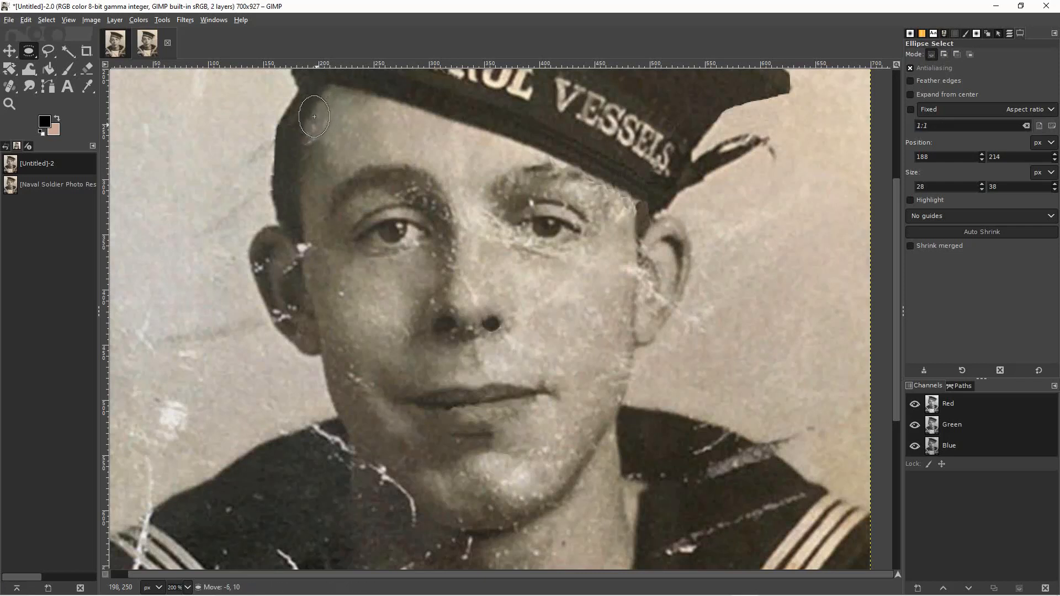
pyautogui.click(345, 132)
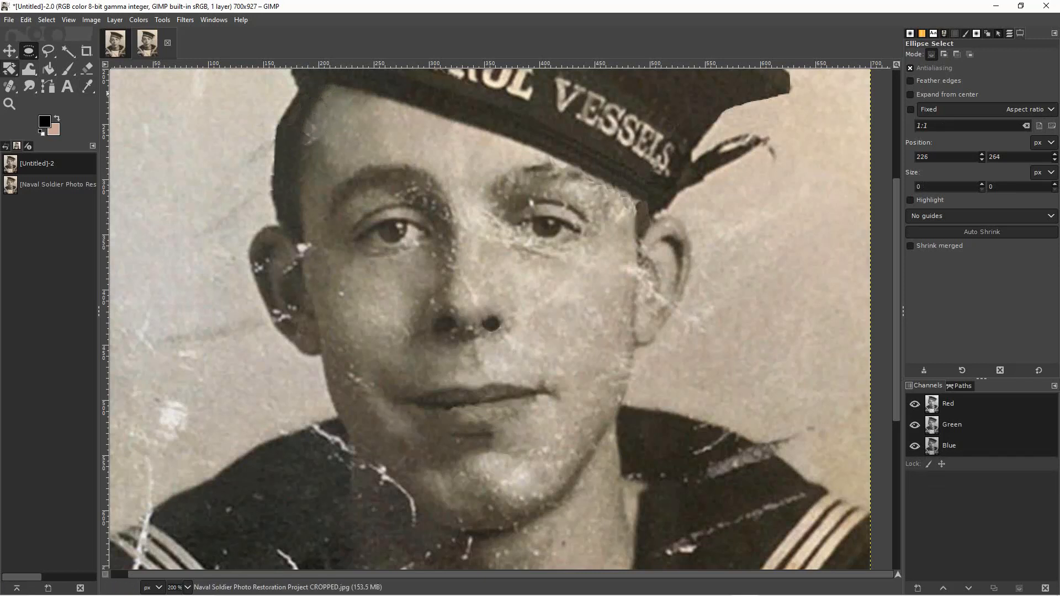
pyautogui.click(10, 86)
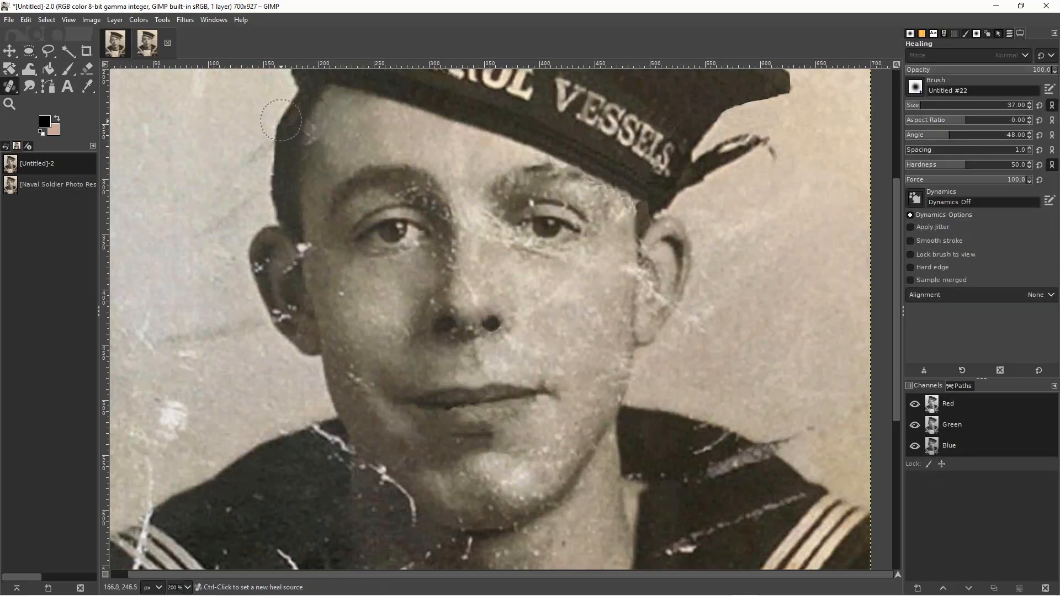
pyautogui.keyDown('ctrl'); pyautogui.click(343, 134); pyautogui.keyUp('ctrl')
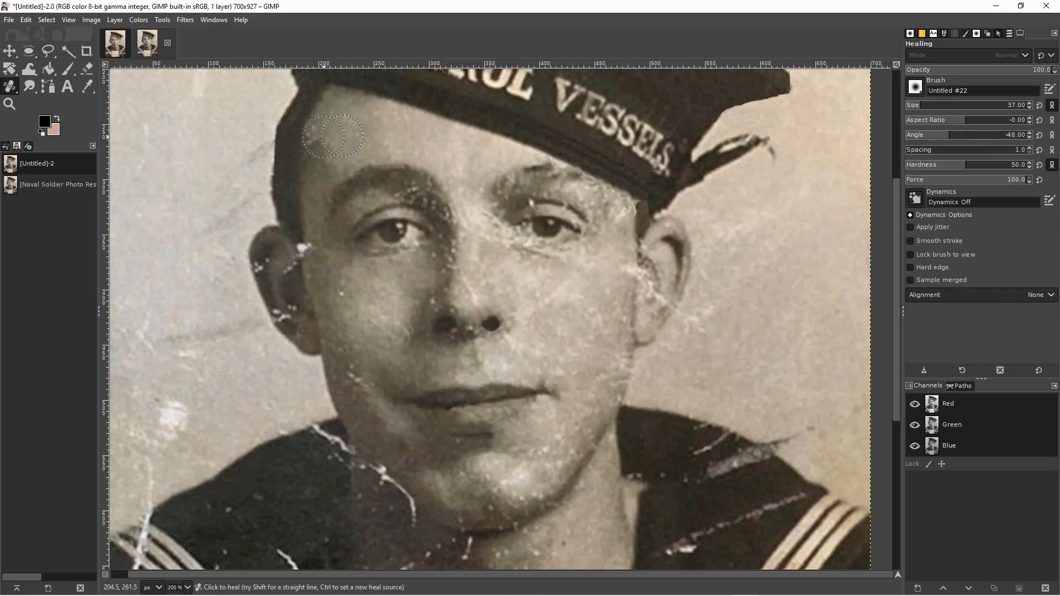
pyautogui.click(321, 134)
pyautogui.press('[')
pyautogui.press('[')
pyautogui.press('[')
pyautogui.press('[')
pyautogui.press('[')
pyautogui.press('[')
pyautogui.press('[')
pyautogui.press('[')
pyautogui.press('[')
pyautogui.press('[')
pyautogui.press('[')
pyautogui.press('[')
pyautogui.press('[')
pyautogui.press('[')
pyautogui.press('[')
pyautogui.press('[')
pyautogui.press('[')
pyautogui.press('[')
pyautogui.press('[')
pyautogui.press('[')
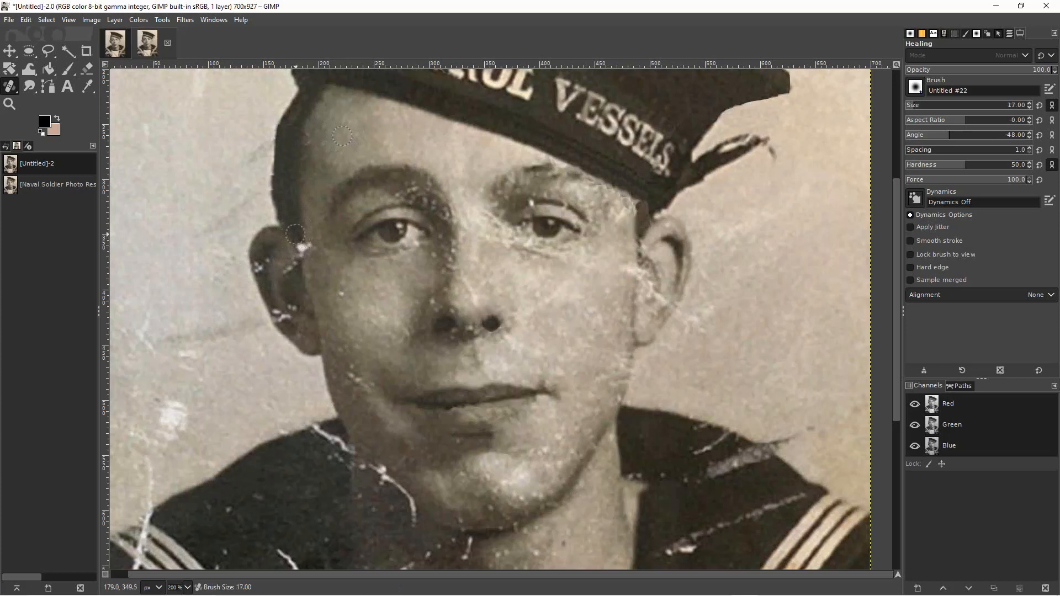
# Cover the white spot at the top of the left ear with a 21 × 15 px ellipse copied from just above it.
pyautogui.click(29, 50)
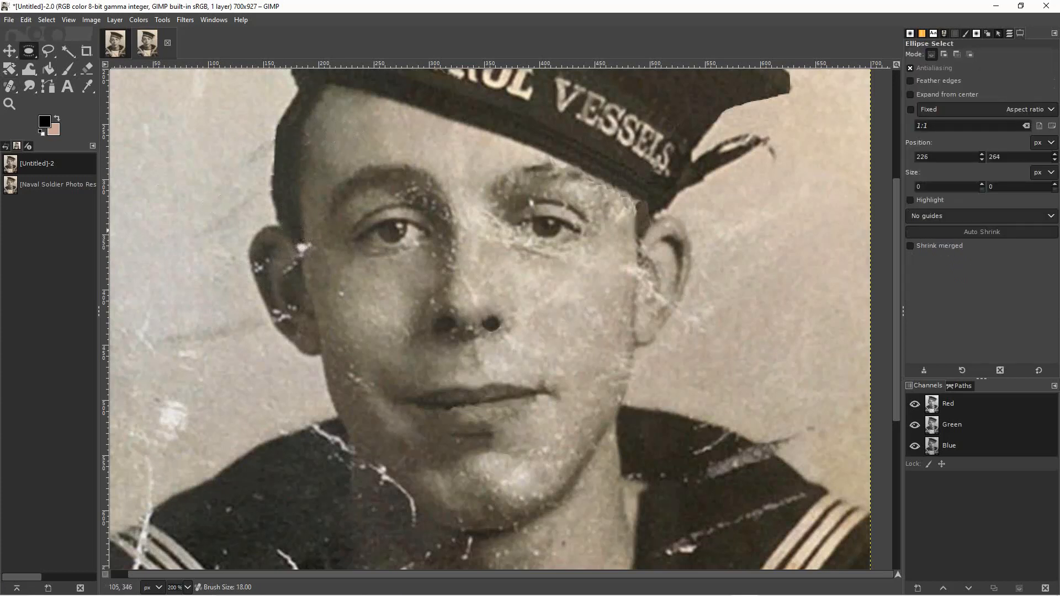
pyautogui.moveTo(285, 228); pyautogui.dragTo(311, 248)
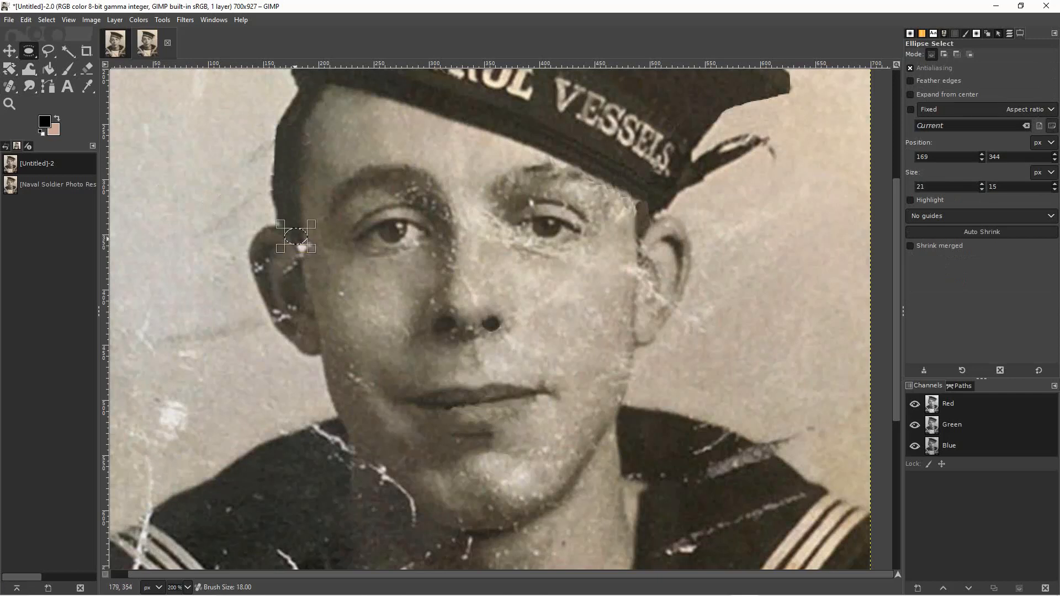
pyautogui.keyDown('alt'); pyautogui.keyDown('shift'); pyautogui.moveTo(296, 239); pyautogui.dragTo(301, 242); pyautogui.keyUp('shift'); pyautogui.keyUp('alt')
pyautogui.click(309, 276)
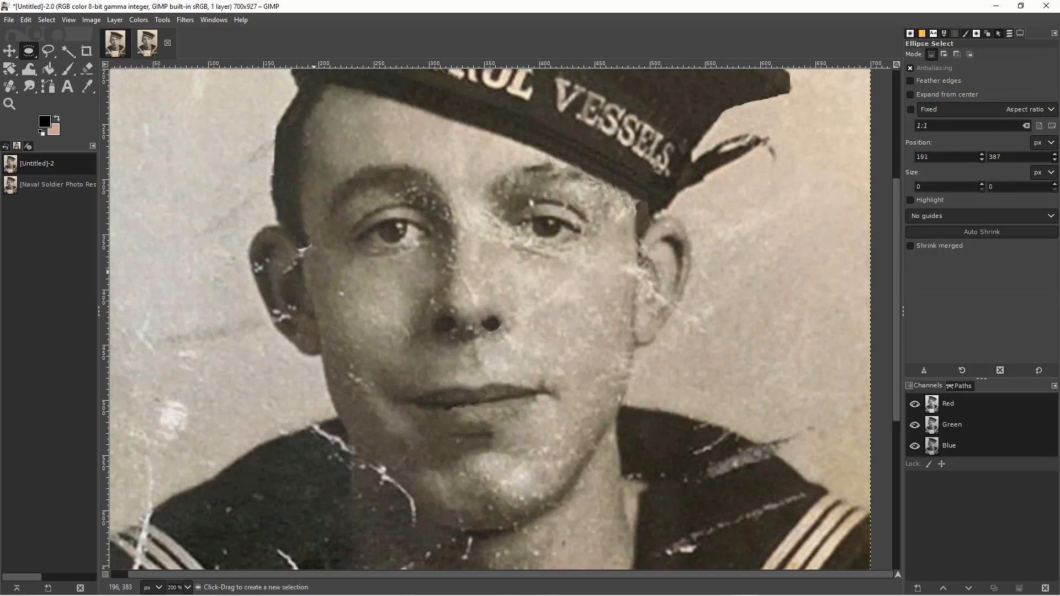
# Cover the remaining scratch between the left ear and cheek with small copied ellipses, one 12 × 11 px, and smudge the edge at brush size 18.
pyautogui.moveTo(305, 260)
pyautogui.mouseDown()
pyautogui.moveTo(330, 281)
pyautogui.moveTo(317, 260)
pyautogui.mouseUp()
pyautogui.click(335, 289)
pyautogui.moveTo(294, 237); pyautogui.dragTo(297, 241)
pyautogui.click(332, 265)
pyautogui.moveTo(309, 248)
pyautogui.mouseDown()
pyautogui.moveTo(323, 260)
pyautogui.moveTo(308, 255)
pyautogui.mouseUp()
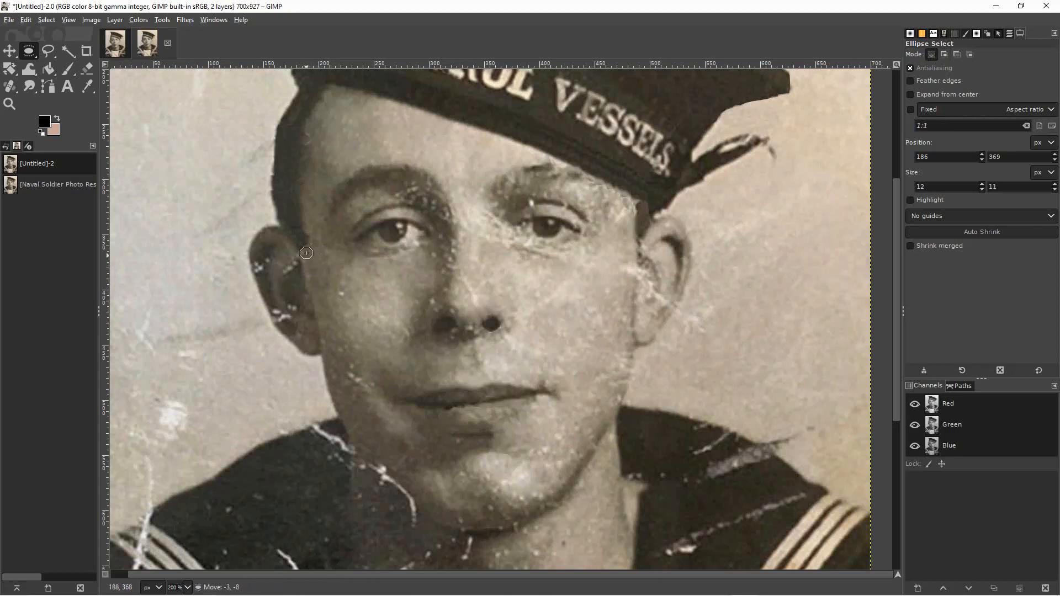
pyautogui.click(342, 289)
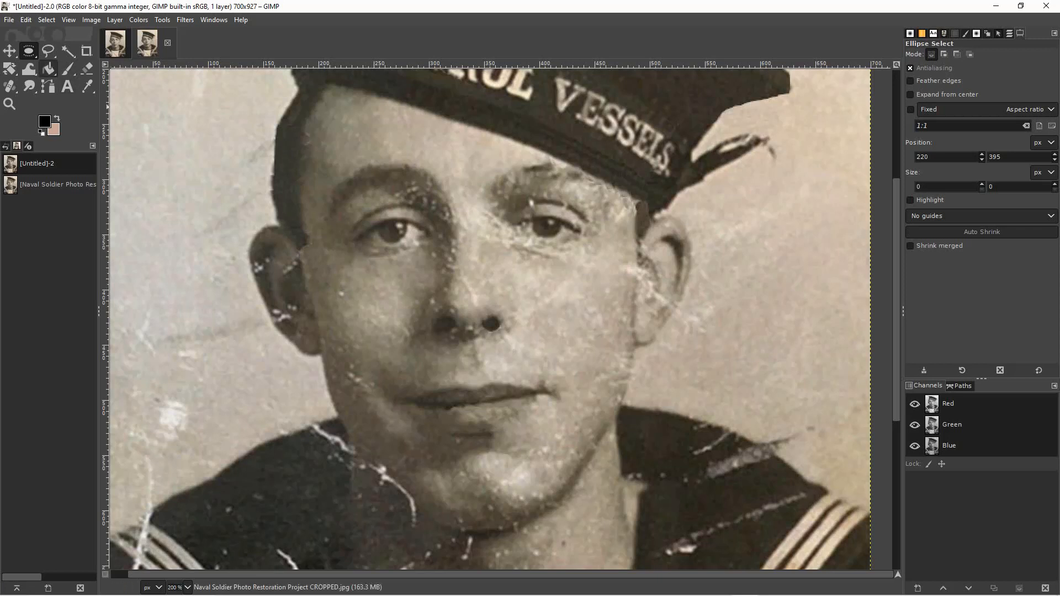
pyautogui.click(29, 87)
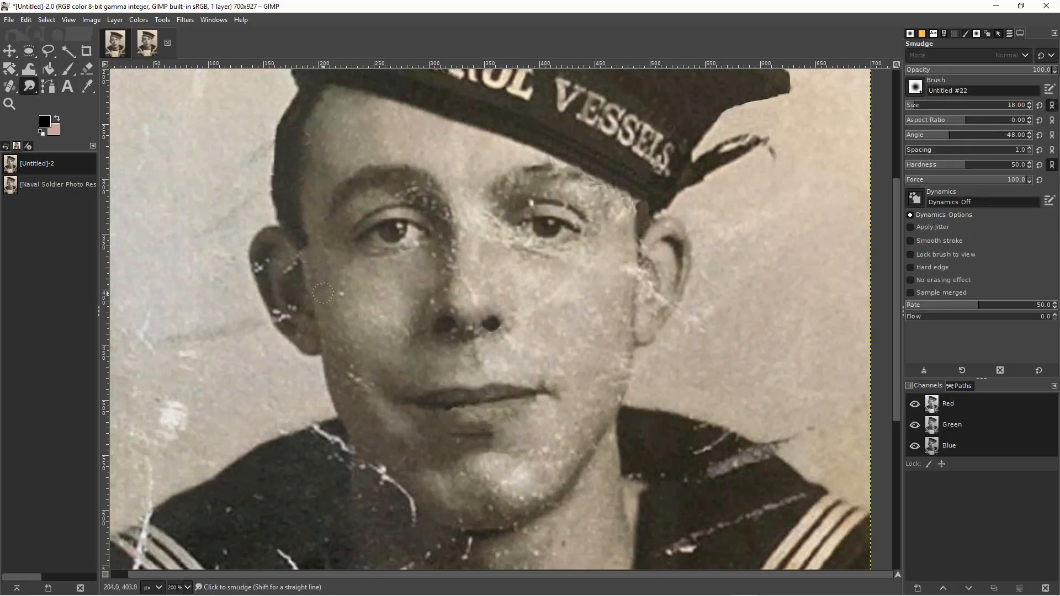
pyautogui.moveTo(304, 241); pyautogui.dragTo(302, 251)
# Heal the light specks along the side and bridge of the nose with brush size 18, resampling nearby skin.
pyautogui.click(10, 86)
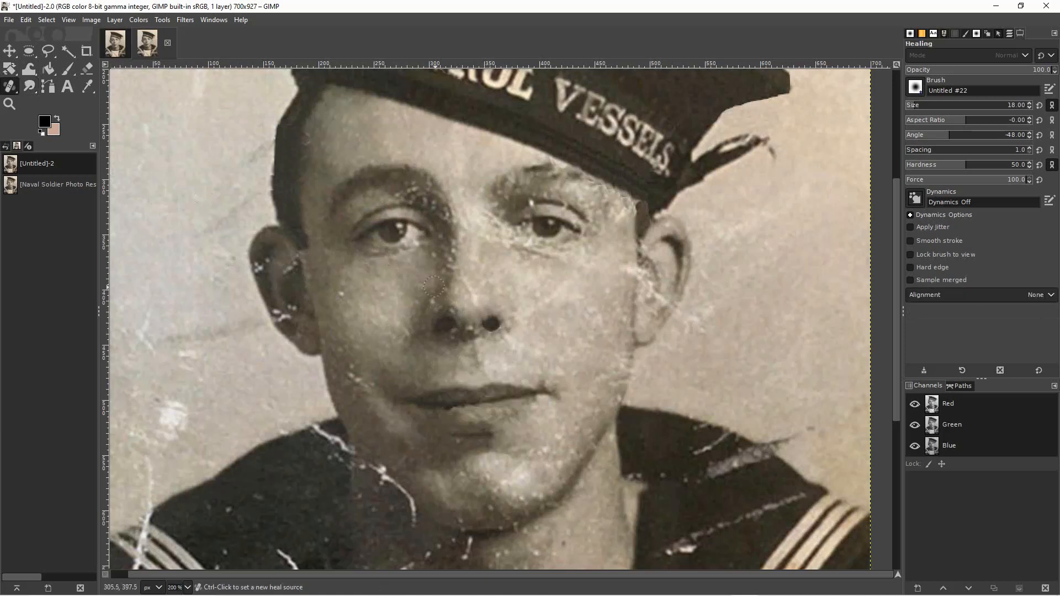
pyautogui.keyDown('ctrl'); pyautogui.click(459, 300); pyautogui.keyUp('ctrl')
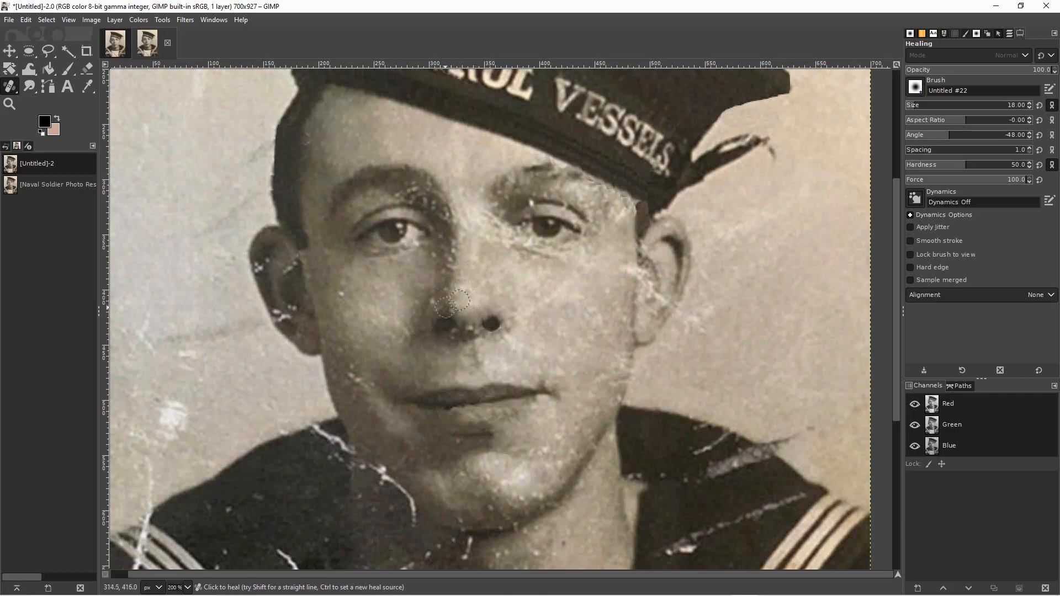
pyautogui.press('ctrl')
pyautogui.keyDown('ctrl'); pyautogui.click(493, 246); pyautogui.keyUp('ctrl')
pyautogui.keyDown('ctrl'); pyautogui.click(480, 223); pyautogui.keyUp('ctrl')
pyautogui.keyDown('ctrl'); pyautogui.click(495, 255); pyautogui.keyUp('ctrl')
# Try to heal the scratched part of the right ear with the brush enlarged to size 25.
pyautogui.press(']')
pyautogui.press(']')
pyautogui.press(']')
pyautogui.press(']')
pyautogui.press(']')
pyautogui.press(']')
pyautogui.press(']')
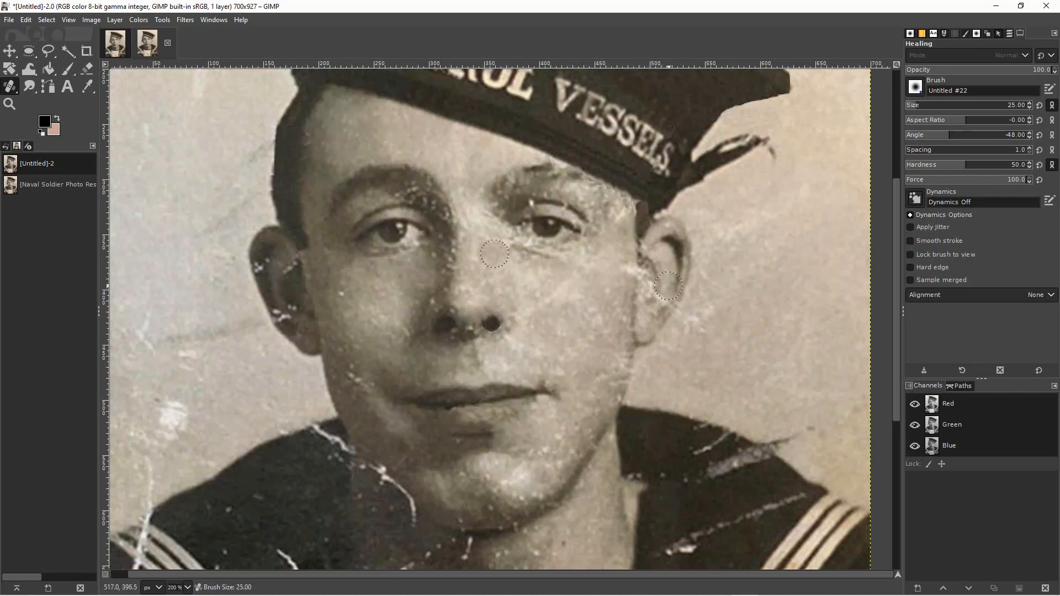
pyautogui.keyDown('ctrl'); pyautogui.click(669, 286); pyautogui.keyUp('ctrl')
# Cover the scratch across the lower right ear with copied ellipses, one 27 × 25 px.
pyautogui.click(29, 51)
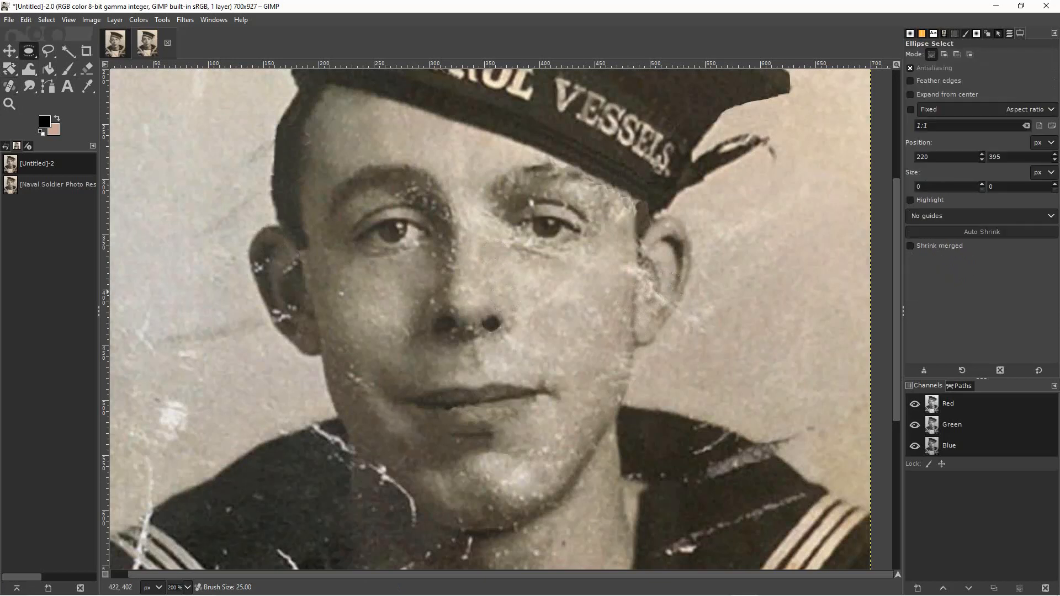
pyautogui.moveTo(653, 274); pyautogui.dragTo(682, 302)
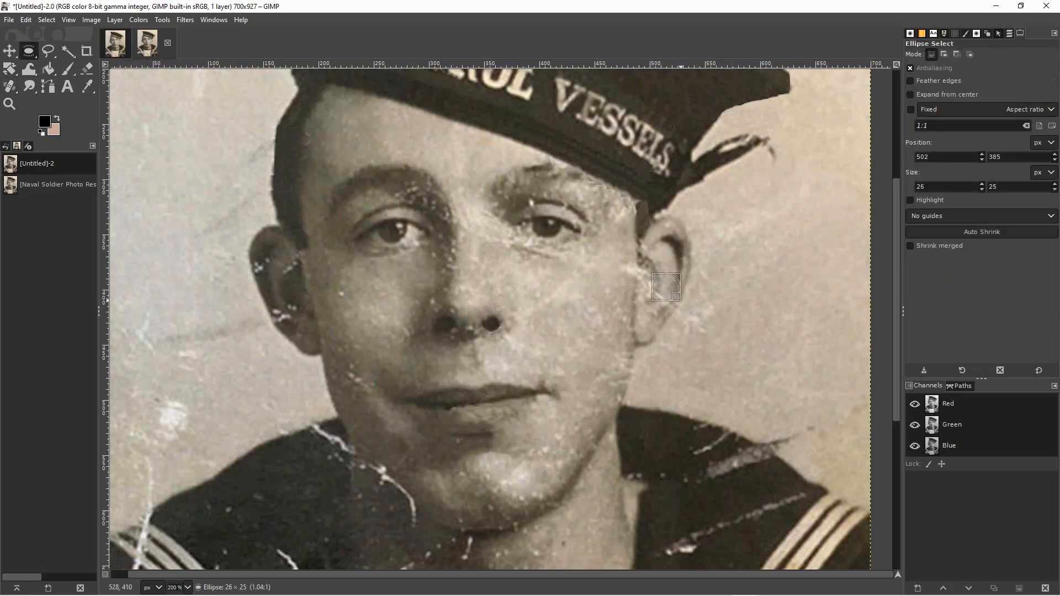
pyautogui.moveTo(667, 291); pyautogui.dragTo(667, 290)
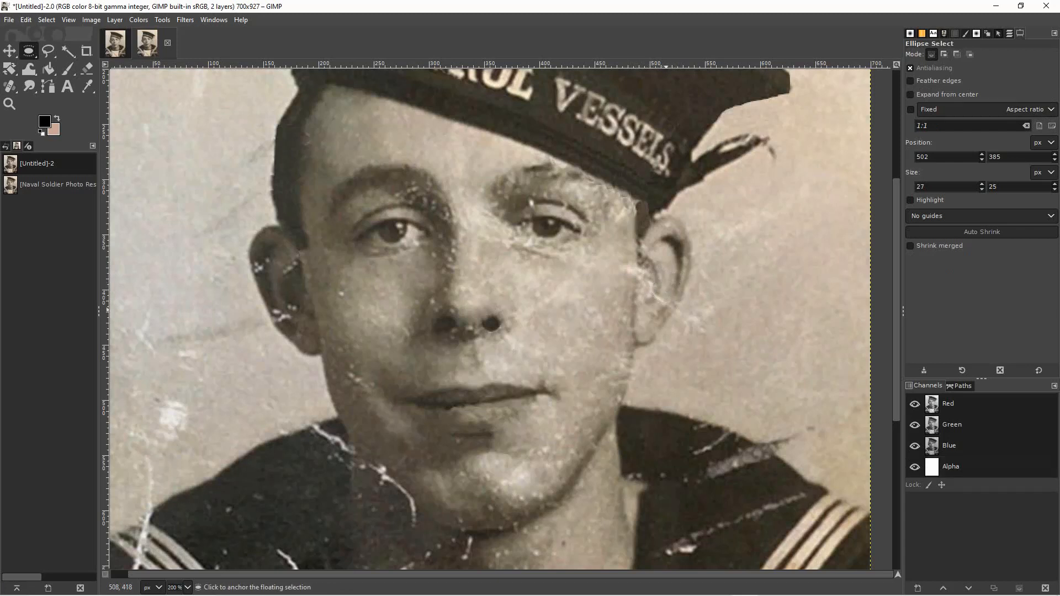
pyautogui.click(648, 333)
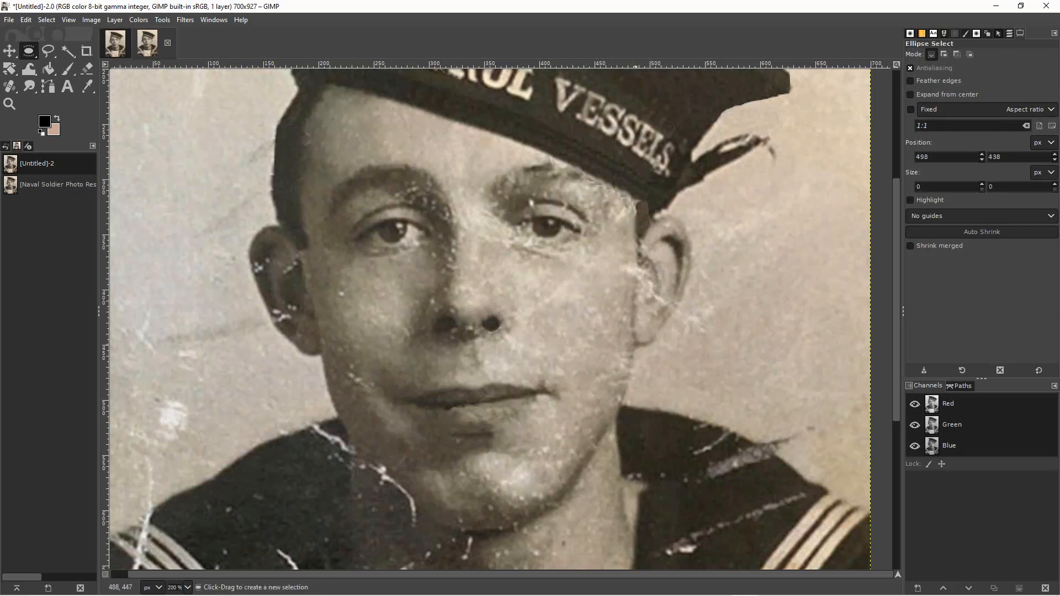
pyautogui.moveTo(655, 286)
pyautogui.mouseDown()
pyautogui.moveTo(687, 305)
pyautogui.moveTo(669, 296)
pyautogui.mouseUp()
pyautogui.click(695, 322)
# Patch the outer edge of the right earlobe with a small ellipse copied from just below the scratch.
pyautogui.moveTo(666, 310); pyautogui.dragTo(674, 330)
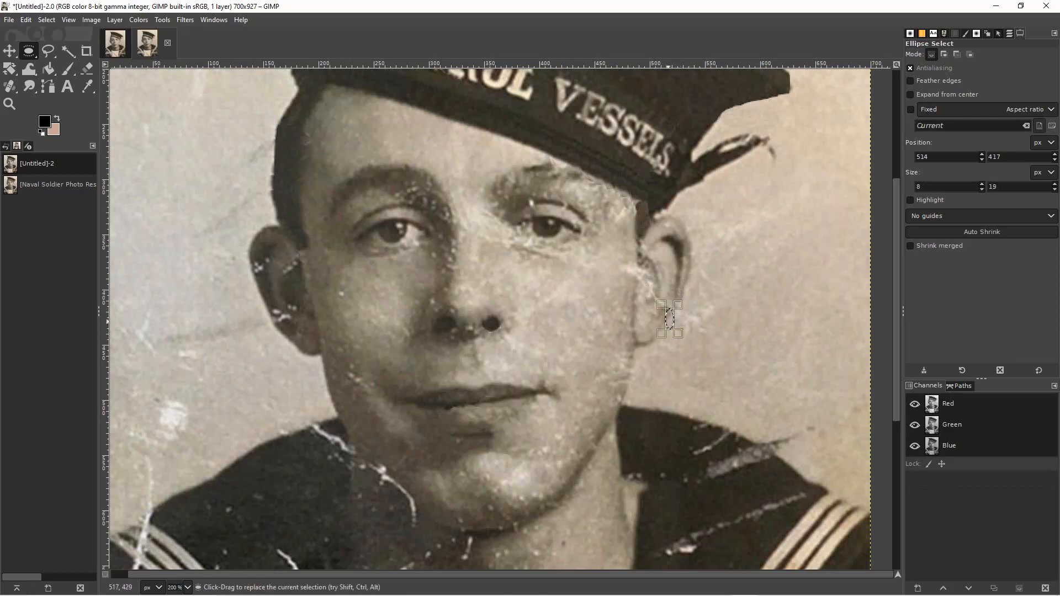
pyautogui.moveTo(662, 313); pyautogui.dragTo(677, 331)
pyautogui.moveTo(668, 322); pyautogui.dragTo(675, 309)
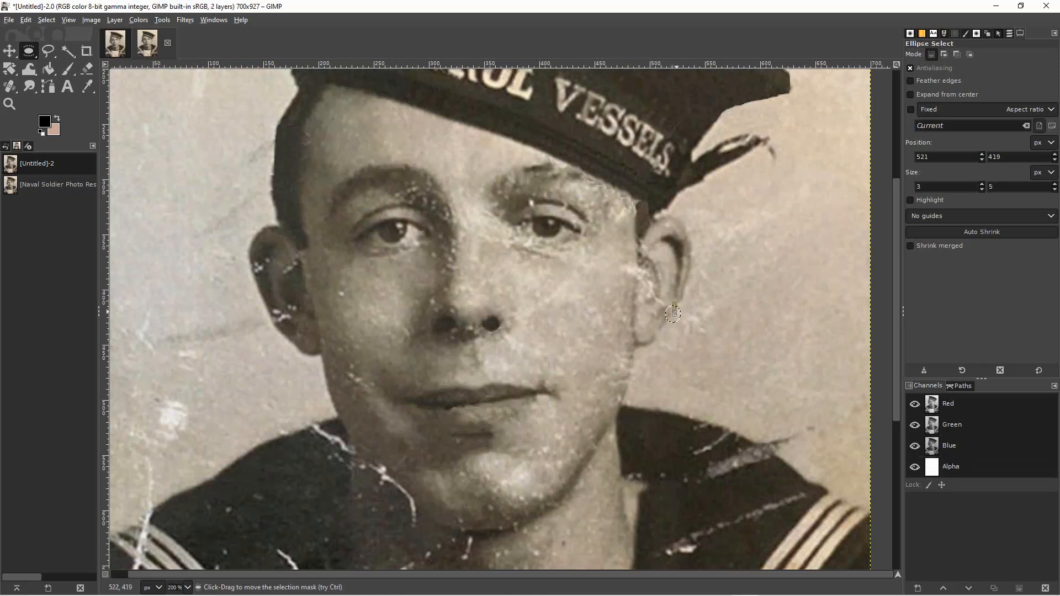
pyautogui.click(685, 331)
pyautogui.click(675, 314)
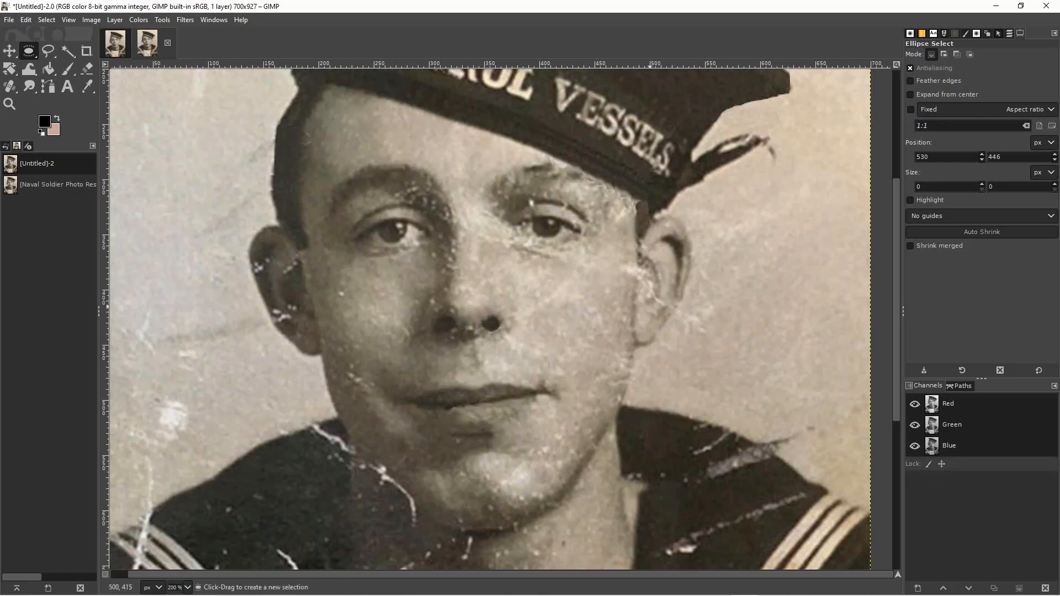
# Cover the remaining scratch on the right ear's lower outer edge with copied ellipses, including 14 × 19 px and 9 × 20 px pieces.
pyautogui.moveTo(652, 301)
pyautogui.mouseDown()
pyautogui.moveTo(662, 319)
pyautogui.moveTo(655, 310)
pyautogui.mouseUp()
pyautogui.click(651, 323)
pyautogui.moveTo(657, 301)
pyautogui.mouseDown()
pyautogui.moveTo(674, 323)
pyautogui.moveTo(671, 308)
pyautogui.mouseUp()
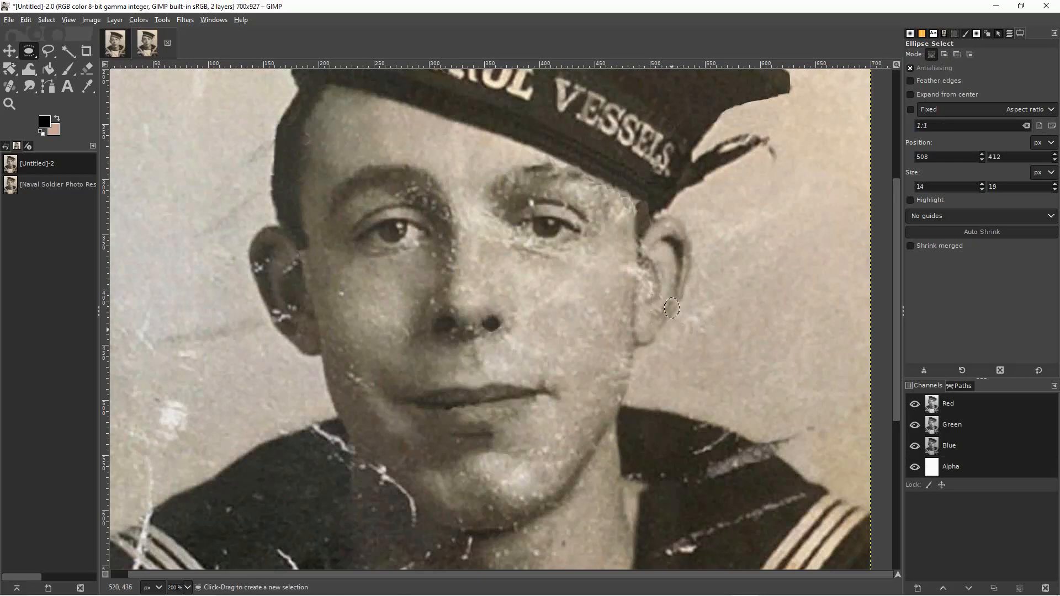
pyautogui.click(677, 308)
pyautogui.click(699, 333)
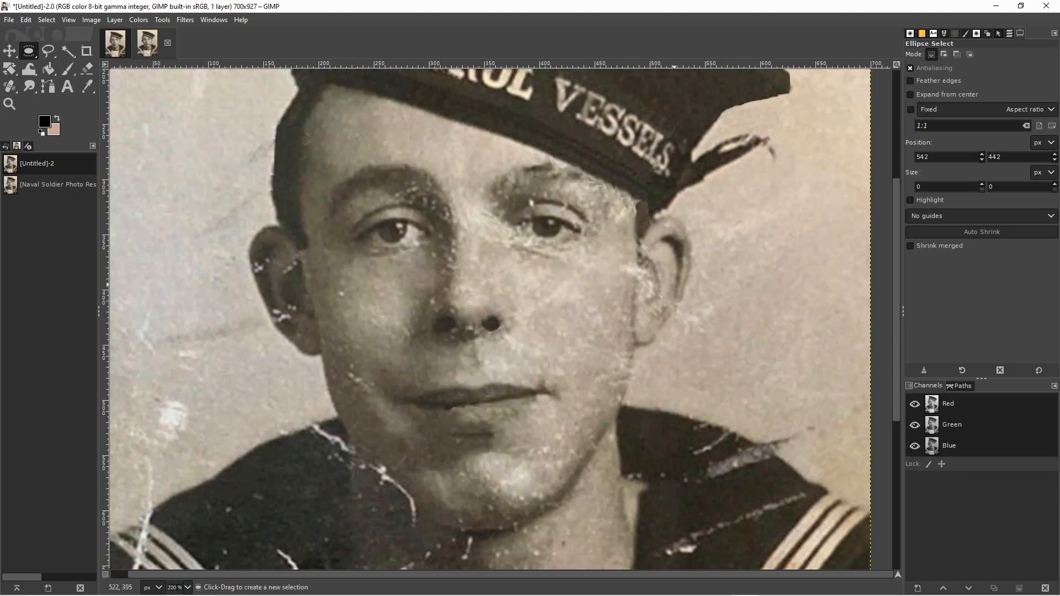
pyautogui.moveTo(664, 310)
pyautogui.mouseDown()
pyautogui.moveTo(669, 325)
pyautogui.moveTo(675, 313)
pyautogui.mouseUp()
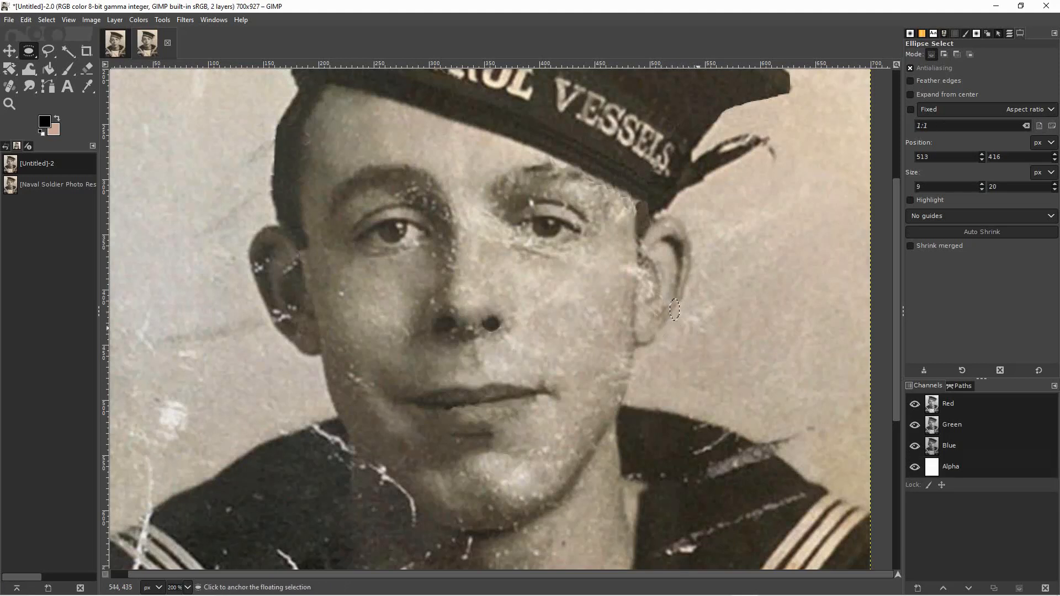
pyautogui.click(697, 335)
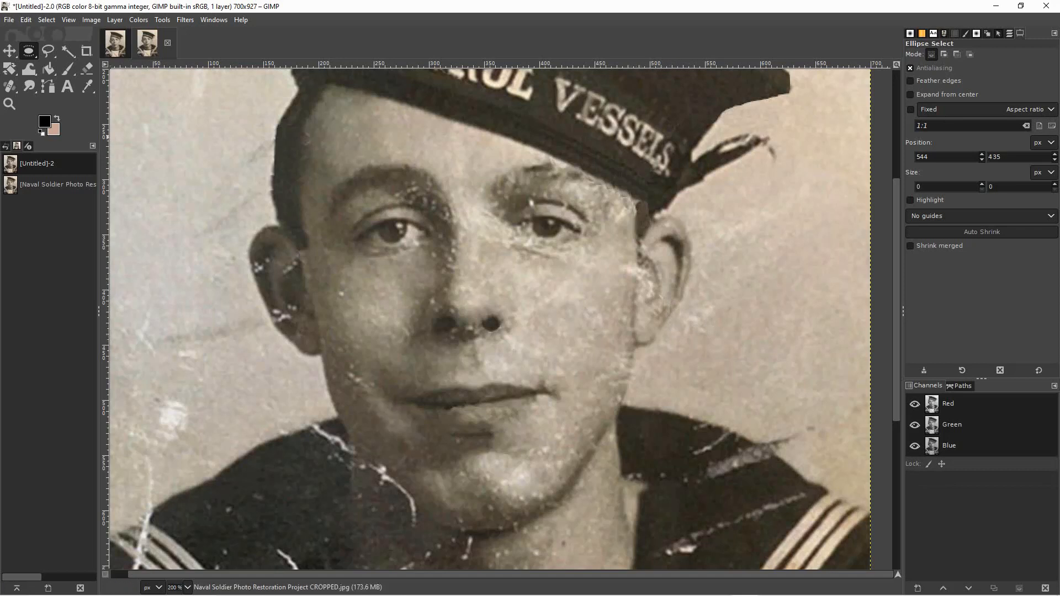
# Heal the scratch between the right cheek and ear with brush size 13, resampling the skin along the cheek edge.
pyautogui.click(10, 87)
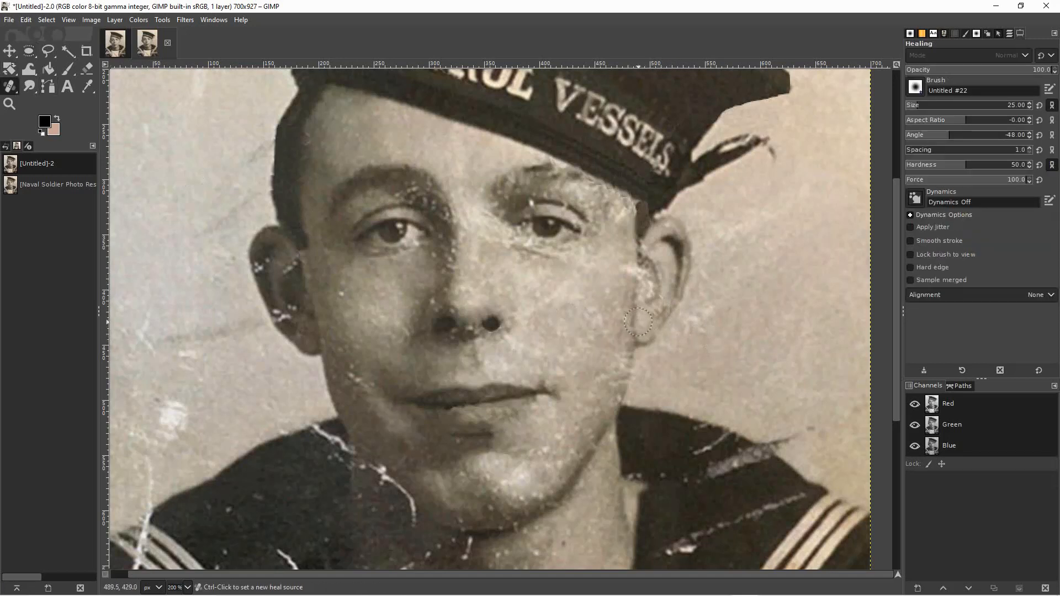
pyautogui.press('[')
pyautogui.press('[')
pyautogui.press('[')
pyautogui.press('[')
pyautogui.press('[')
pyautogui.press('[')
pyautogui.press('[')
pyautogui.press('[')
pyautogui.press('[')
pyautogui.press('[')
pyautogui.press('[')
pyautogui.press('[')
pyautogui.keyDown('ctrl'); pyautogui.click(641, 317); pyautogui.keyUp('ctrl')
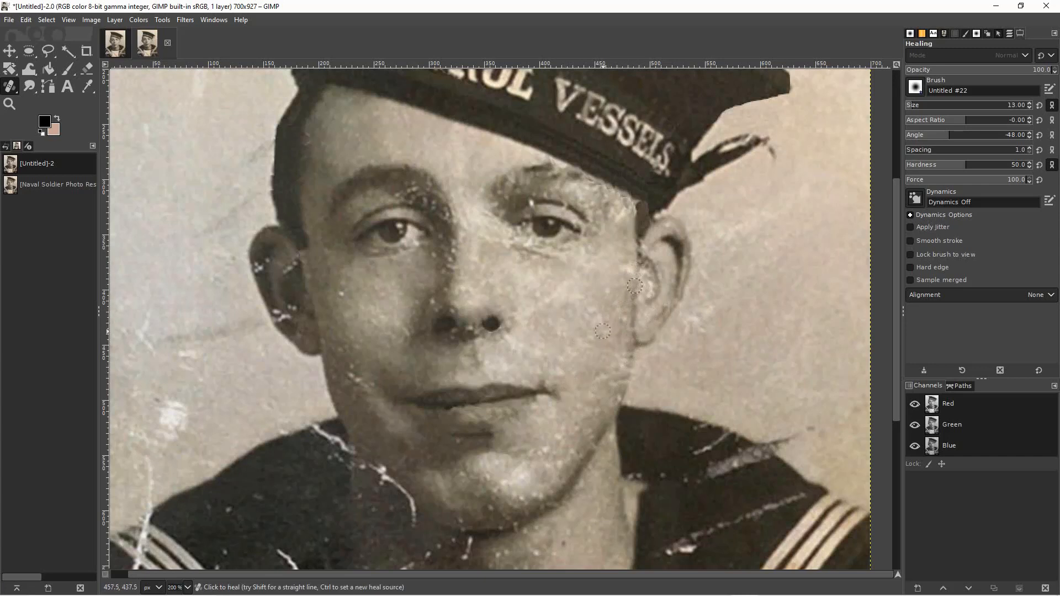
pyautogui.keyDown('ctrl'); pyautogui.click(622, 258); pyautogui.keyUp('ctrl')
pyautogui.keyDown('ctrl'); pyautogui.click(620, 230); pyautogui.keyUp('ctrl')
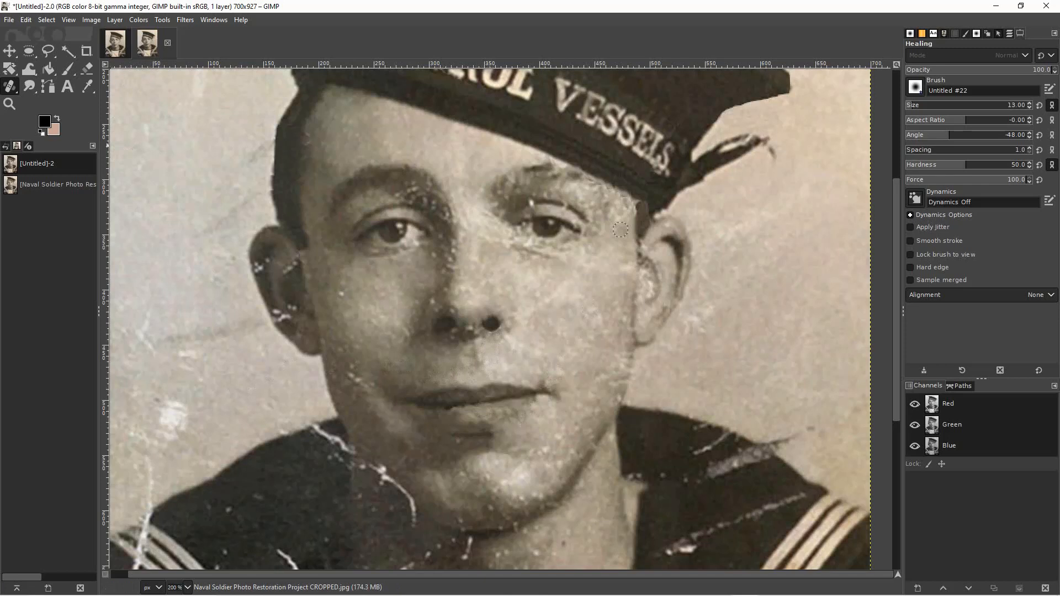
# Smudge the white specks beneath the nostrils and above the upper lip with brush size 13.
pyautogui.click(29, 86)
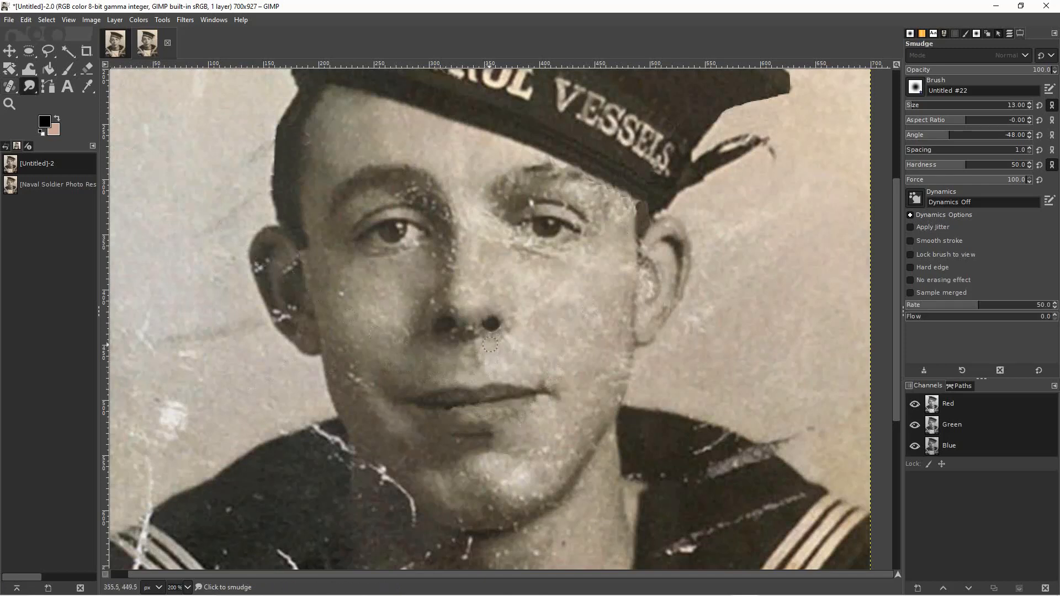
pyautogui.moveTo(495, 336)
pyautogui.mouseDown()
pyautogui.moveTo(505, 331)
pyautogui.moveTo(492, 317)
pyautogui.moveTo(487, 328)
pyautogui.mouseUp()
pyautogui.moveTo(471, 344); pyautogui.dragTo(461, 342)
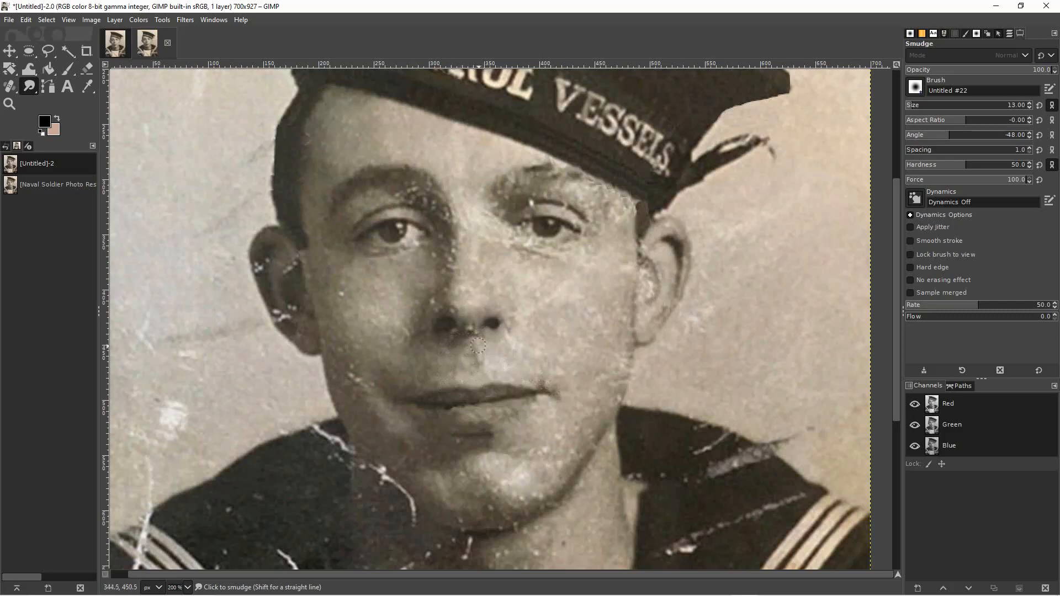
pyautogui.moveTo(468, 339)
pyautogui.mouseDown()
pyautogui.moveTo(479, 339)
pyautogui.moveTo(467, 347)
pyautogui.mouseUp()
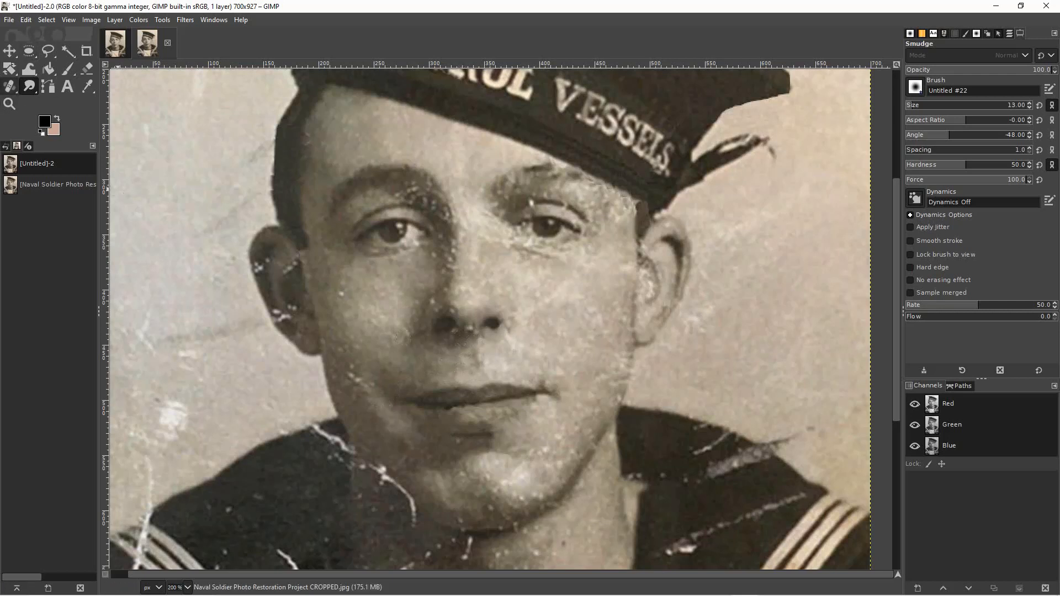
# Heal the small blemishes around the mouth with brush size 9, sampling the skin beneath the nose.
pyautogui.click(10, 86)
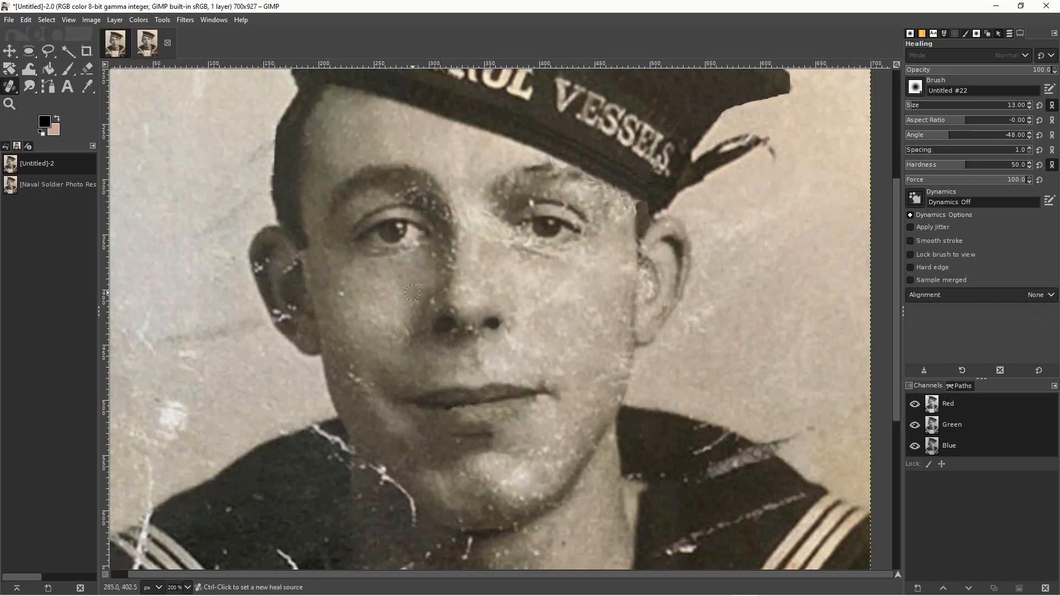
pyautogui.press('[')
pyautogui.keyDown('ctrl'); pyautogui.click(463, 335); pyautogui.keyUp('ctrl')
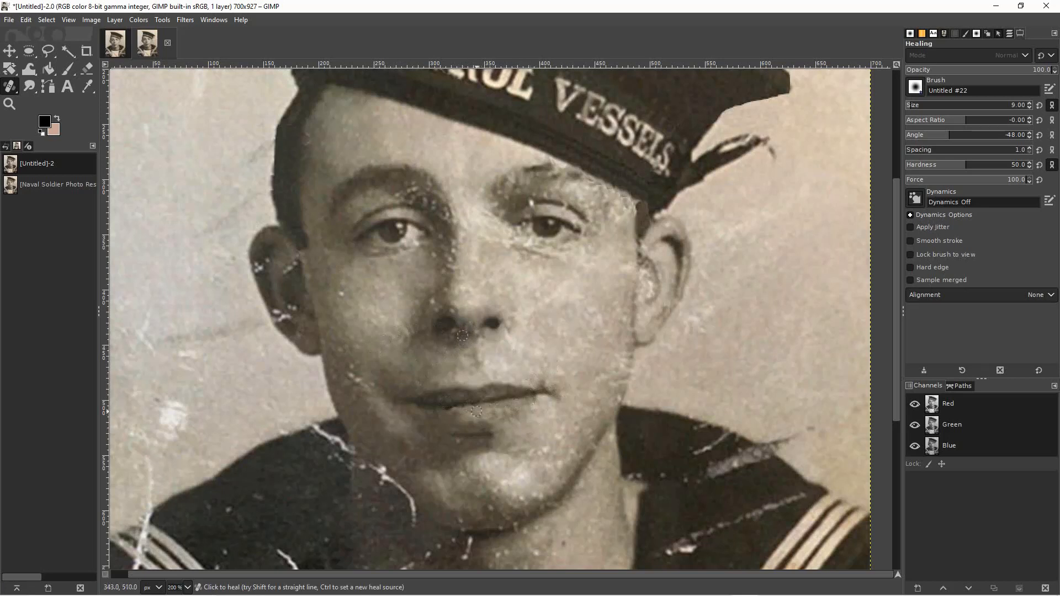
pyautogui.click(9, 50)
pyautogui.click(931, 54)
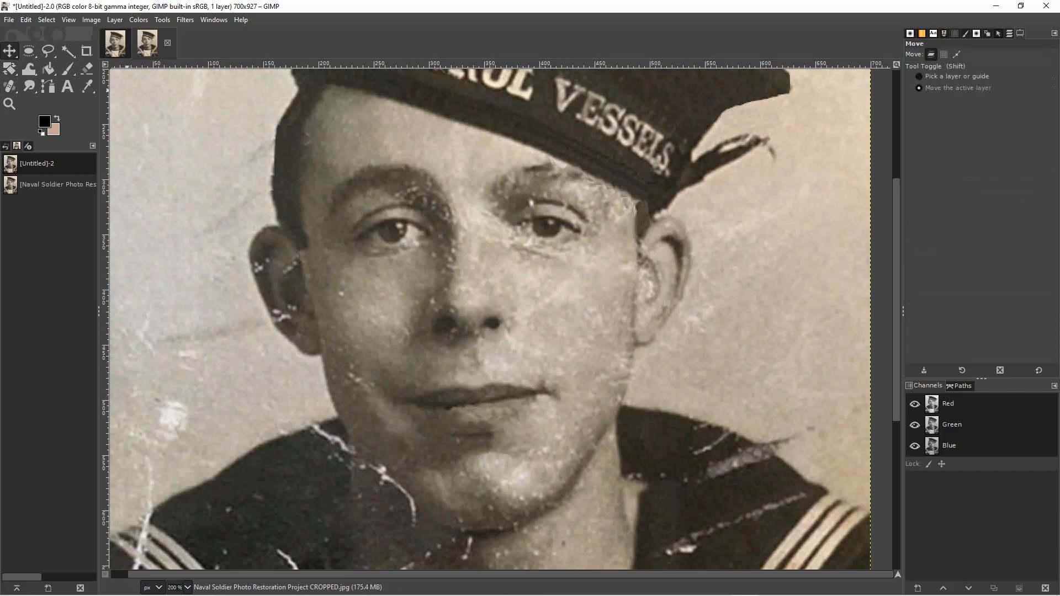
# Patch the white scratch on the inner upper eyelid of the right-hand eye with a copied 12 × 20 px ellipse.
pyautogui.click(29, 51)
pyautogui.moveTo(541, 191)
pyautogui.mouseDown()
pyautogui.moveTo(554, 213)
pyautogui.moveTo(540, 206)
pyautogui.mouseUp()
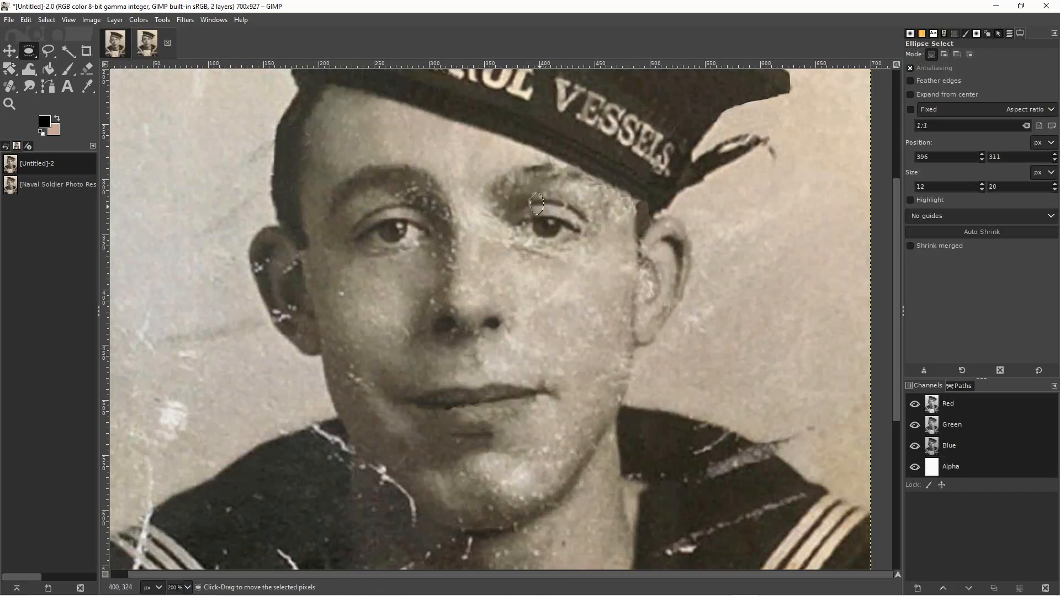
pyautogui.click(566, 221)
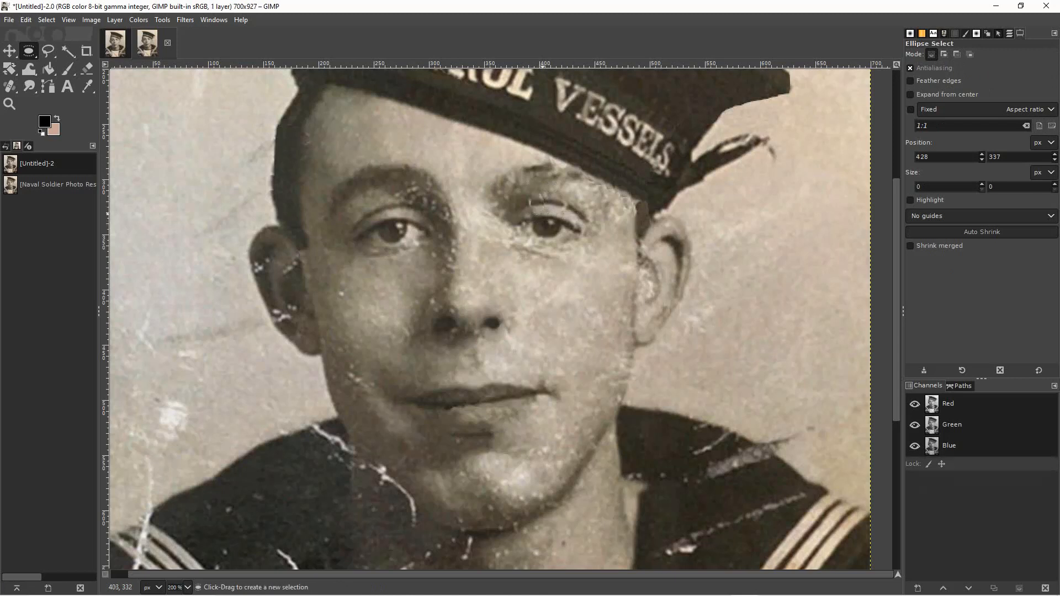
pyautogui.hotkey('ctrl', 'z')
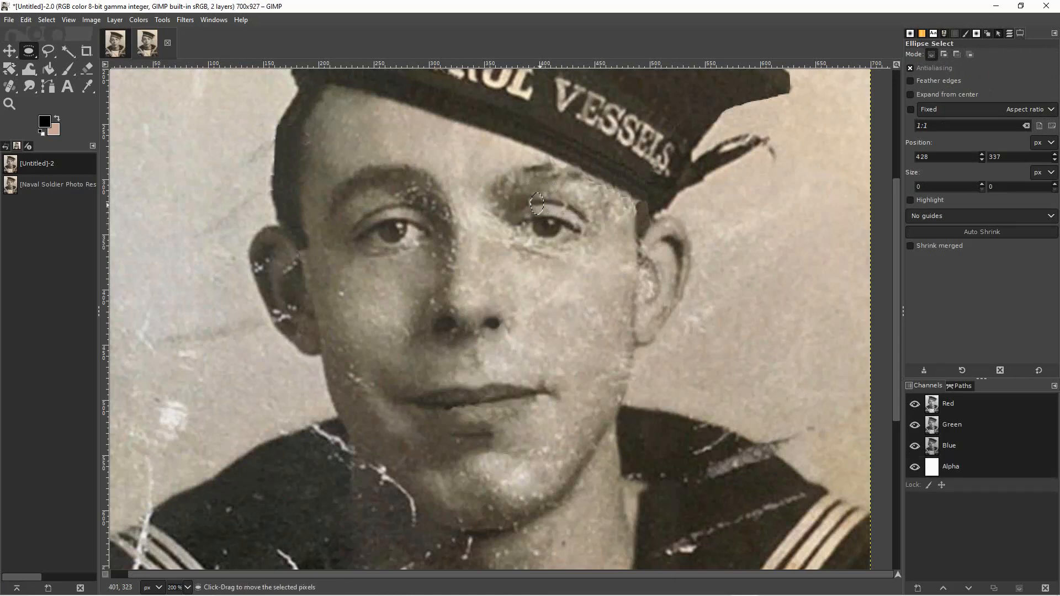
pyautogui.moveTo(540, 205); pyautogui.dragTo(542, 203)
pyautogui.click(567, 221)
# Cover the remaining specks between the right-hand eye's inner upper lid and eyebrow with more small copied ellipses.
pyautogui.moveTo(516, 193)
pyautogui.mouseDown()
pyautogui.moveTo(532, 218)
pyautogui.moveTo(528, 201)
pyautogui.mouseUp()
pyautogui.click(575, 230)
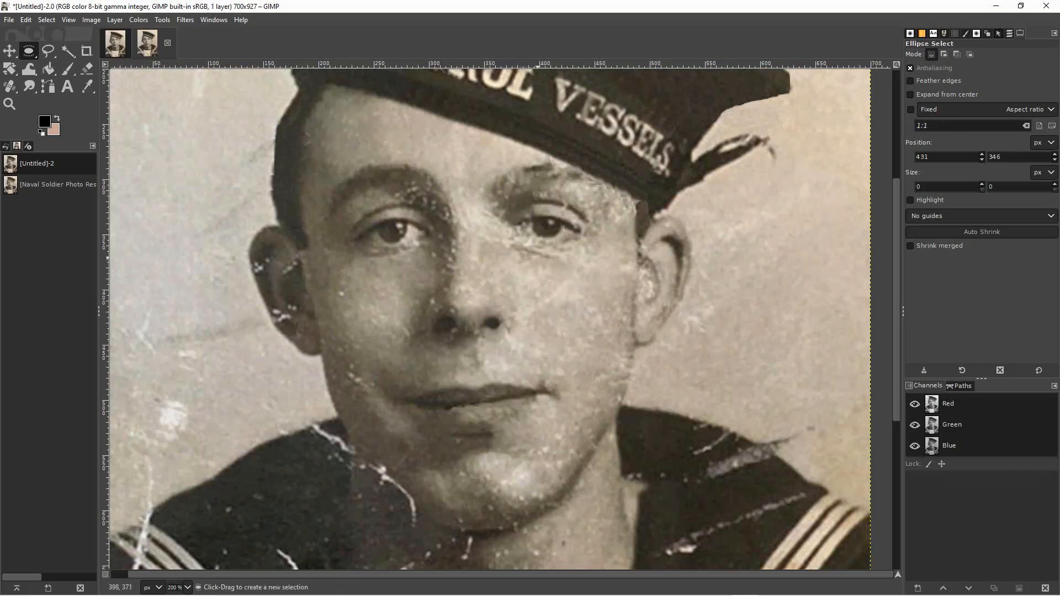
pyautogui.moveTo(534, 202)
pyautogui.mouseDown()
pyautogui.moveTo(545, 216)
pyautogui.moveTo(535, 213)
pyautogui.mouseUp()
pyautogui.click(642, 255)
# Smudge the patched inner upper lid of the right-hand eye with brush size 9 to blend its edges.
pyautogui.click(29, 87)
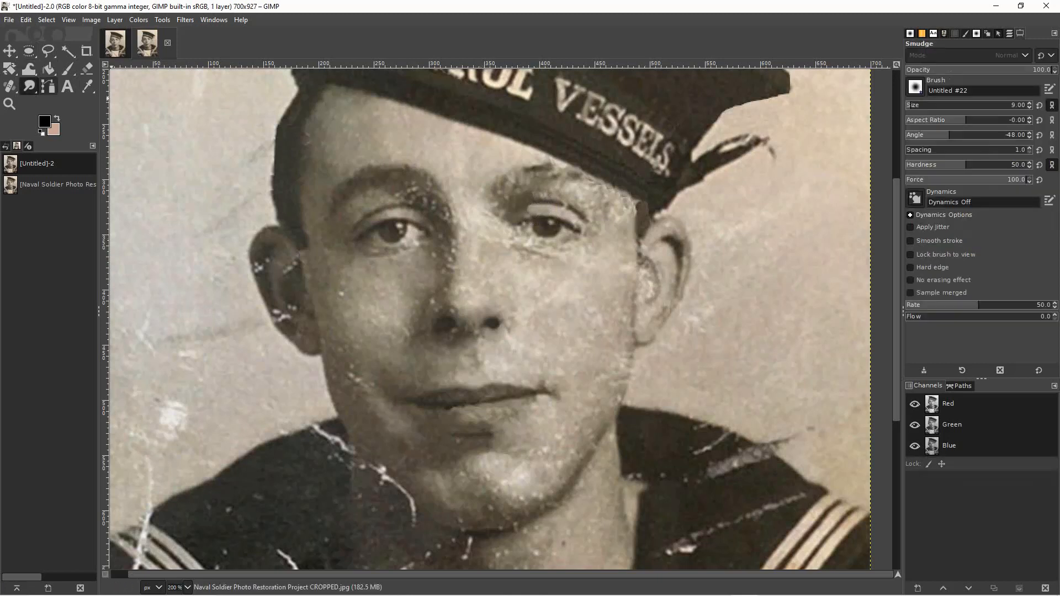
pyautogui.moveTo(527, 208); pyautogui.dragTo(529, 207)
pyautogui.scroll(-5, 501, 318)
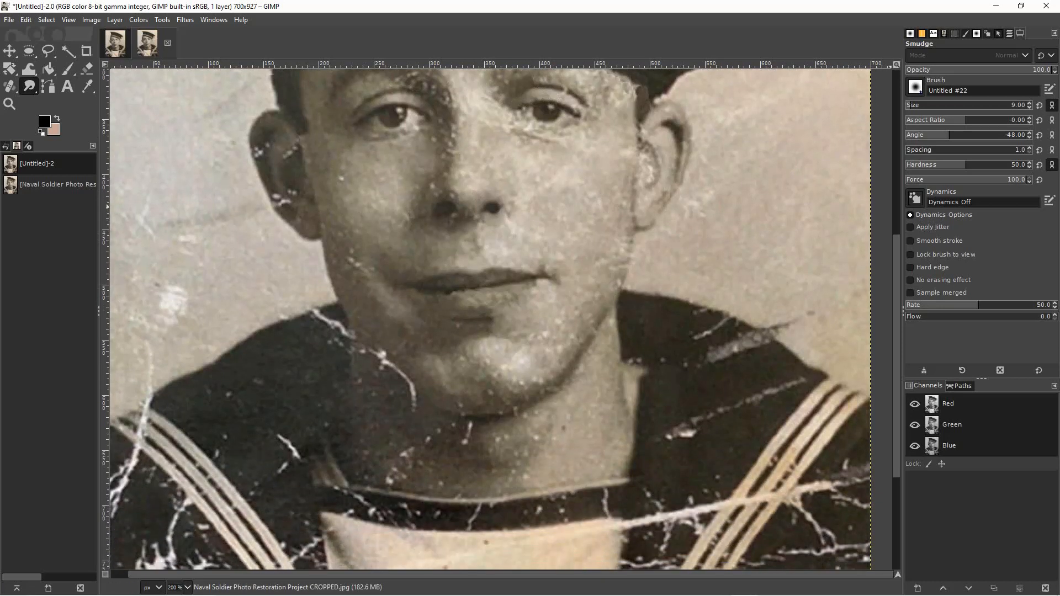
pyautogui.scroll(5, 118, 555)
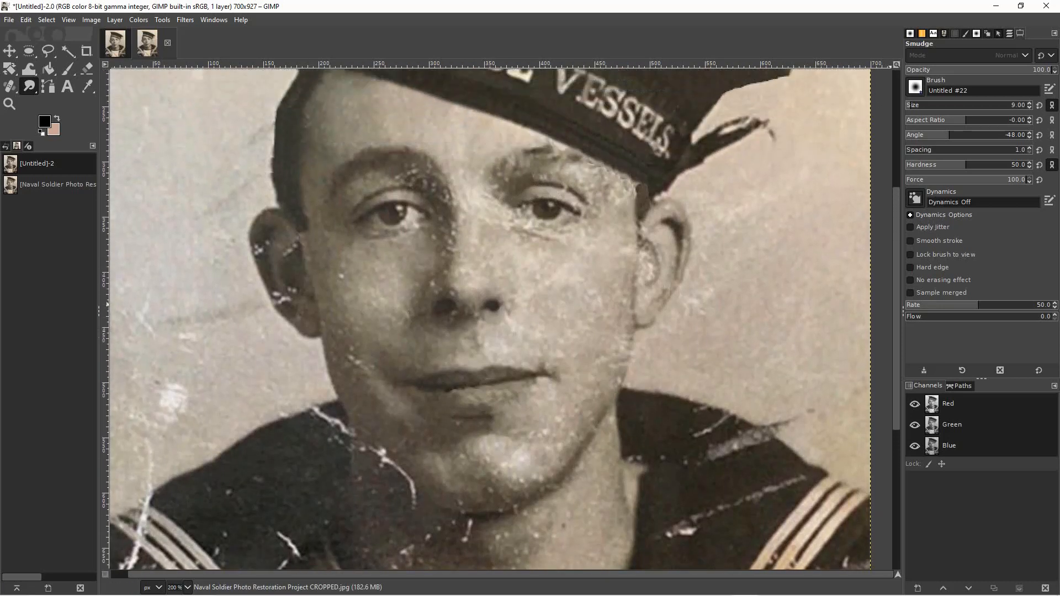
# Try patching the forehead above the left-hand eyebrow with a 39 × 33 px ellipse copied from the adjoining skin.
pyautogui.press('e')
pyautogui.moveTo(332, 133); pyautogui.dragTo(374, 169)
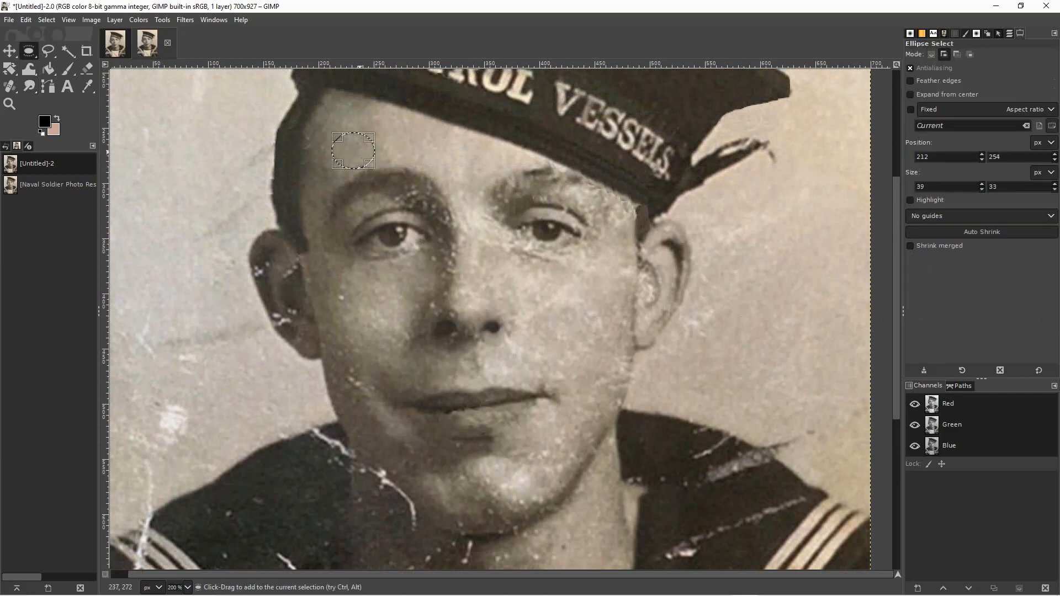
pyautogui.moveTo(360, 152); pyautogui.dragTo(414, 148)
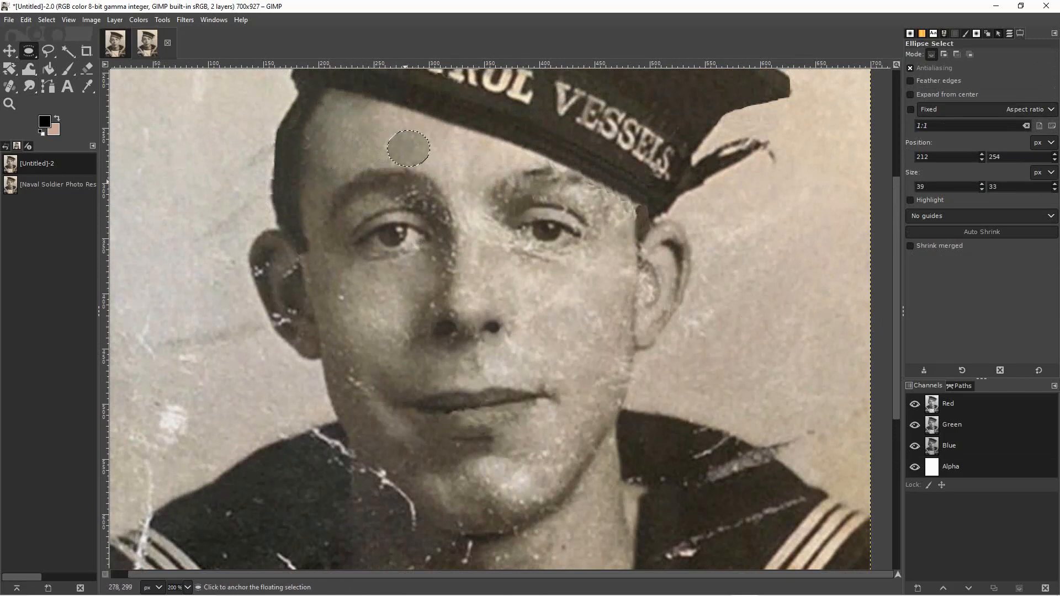
pyautogui.hotkey('ctrl', 'shift', 'a')
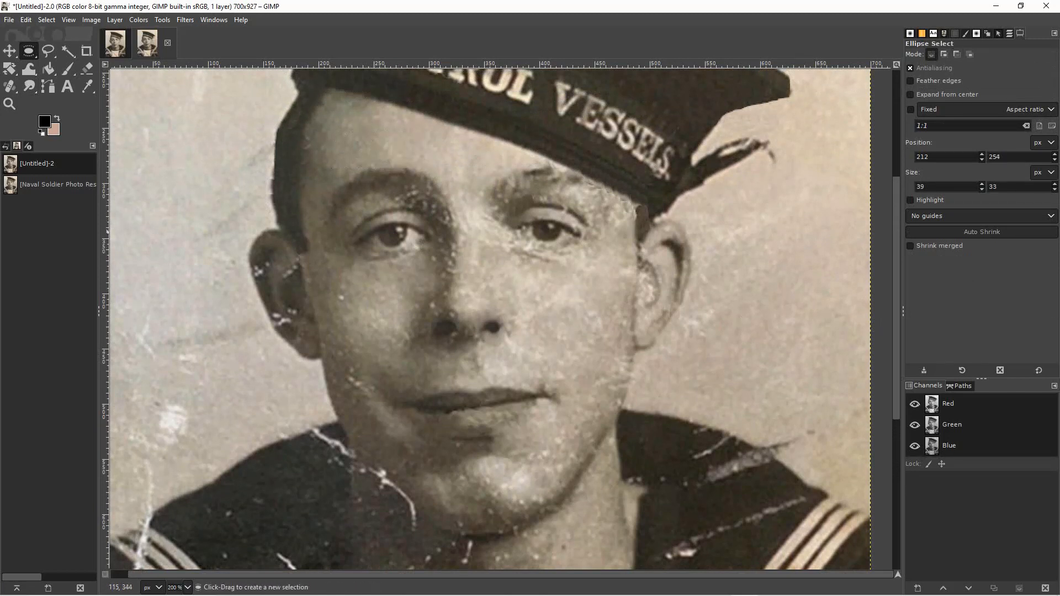
# Set the Healing brush size to 20 and sample the clean forehead skin above the left-hand eyebrow as the source.
pyautogui.press('h')
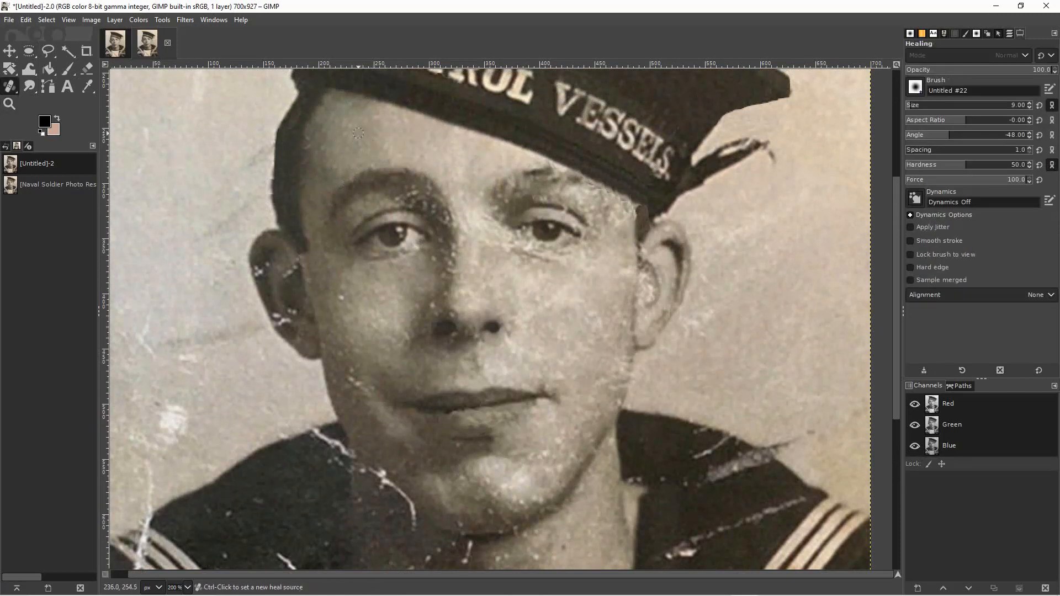
pyautogui.press(']')
pyautogui.press(']')
pyautogui.press(']')
pyautogui.press(']')
pyautogui.press(']')
pyautogui.press(']')
pyautogui.press(']')
pyautogui.press(']')
pyautogui.press(']')
pyautogui.press(']')
pyautogui.press(']')
pyautogui.keyDown('ctrl'); pyautogui.click(414, 146); pyautogui.keyUp('ctrl')
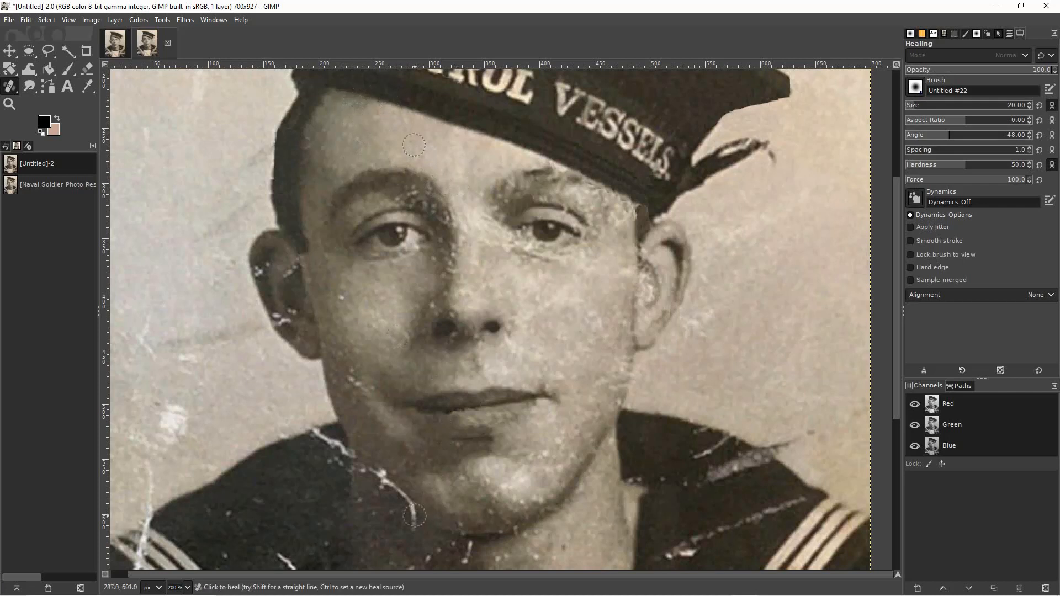
# Try burning the shadows across the right-hand cheek and ear with brush size 30, then undo the strokes.
pyautogui.click(29, 87)
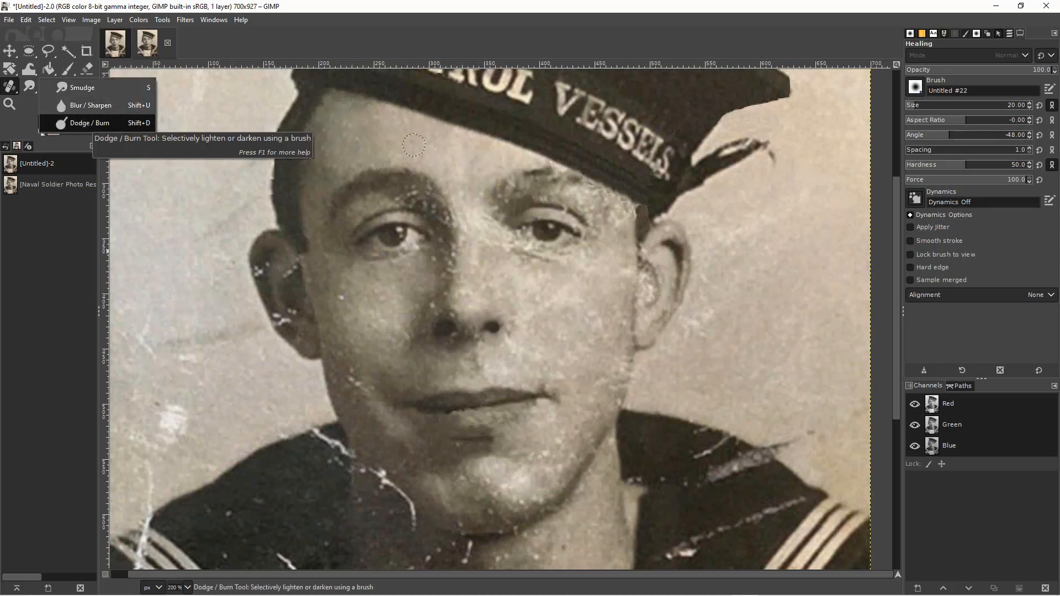
pyautogui.click(88, 122)
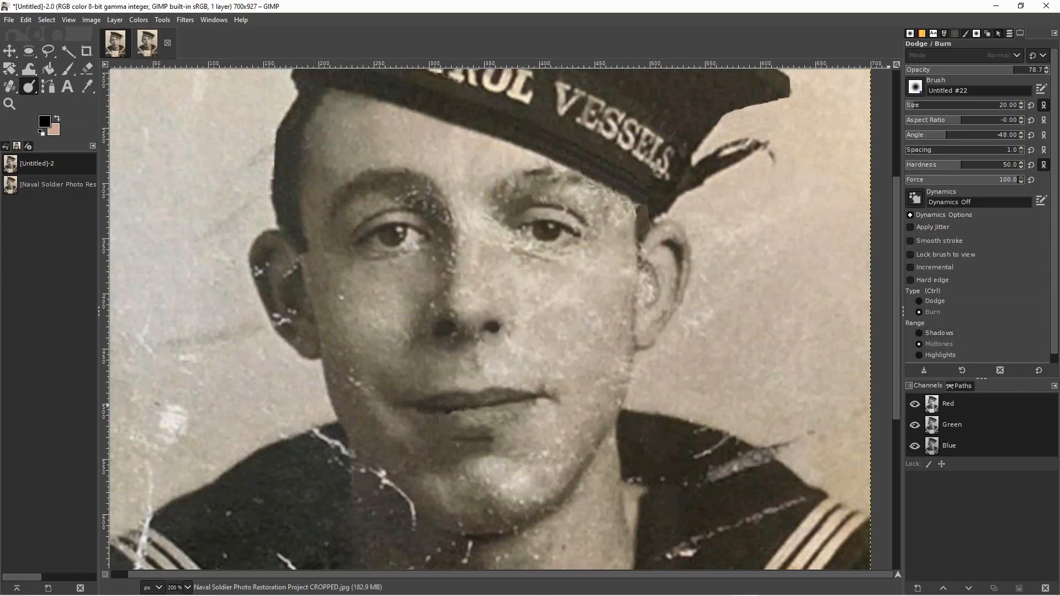
pyautogui.click(920, 333)
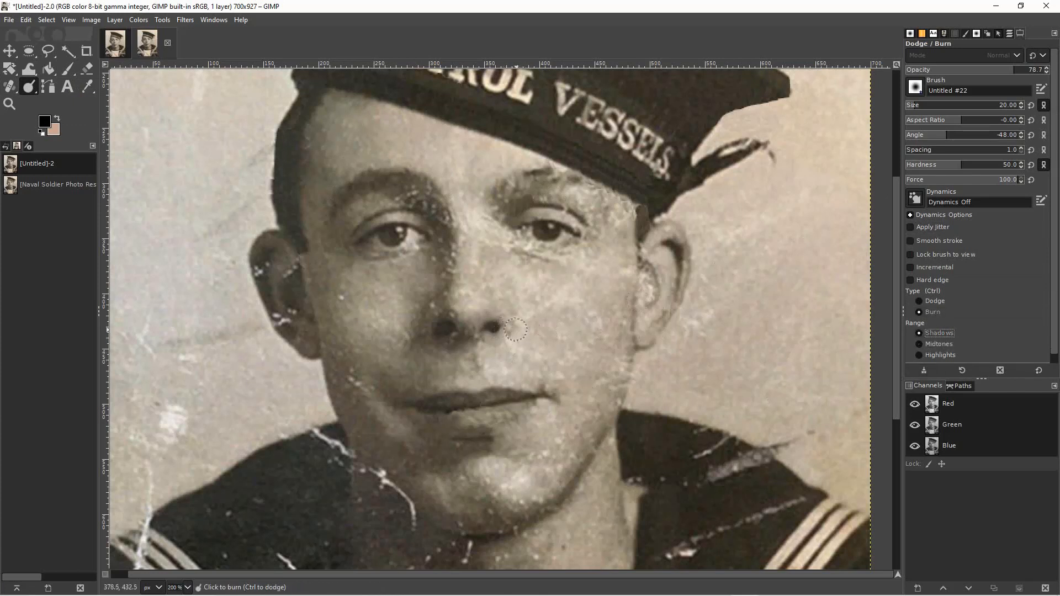
pyautogui.press(']')
pyautogui.press(']')
pyautogui.press(']')
pyautogui.press(']')
pyautogui.press(']')
pyautogui.press(']')
pyautogui.press(']')
pyautogui.press(']')
pyautogui.press(']')
pyautogui.press(']')
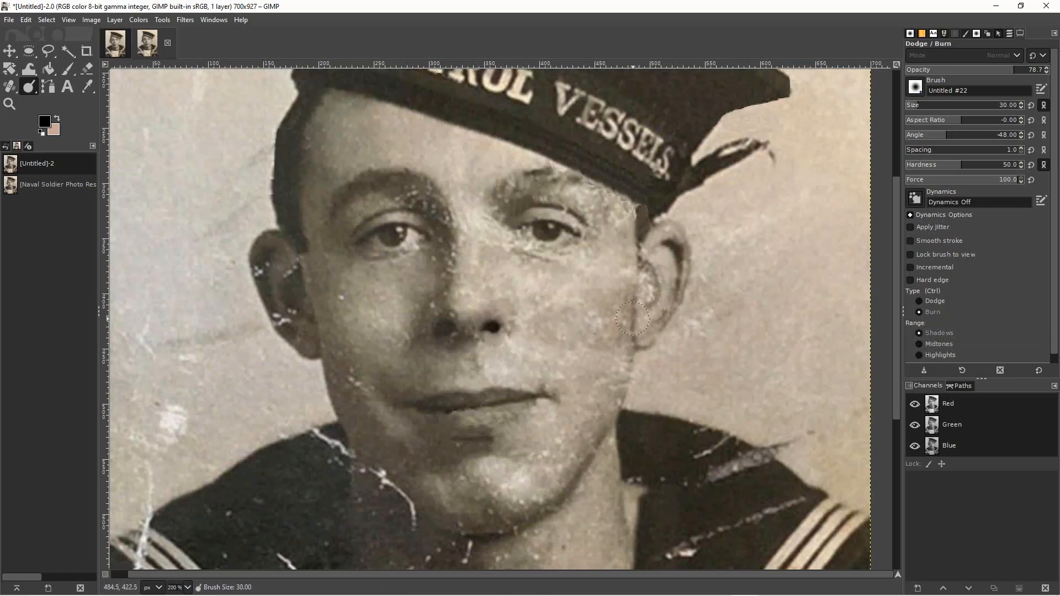
pyautogui.moveTo(583, 328)
pyautogui.mouseDown()
pyautogui.moveTo(652, 314)
pyautogui.moveTo(710, 324)
pyautogui.mouseUp()
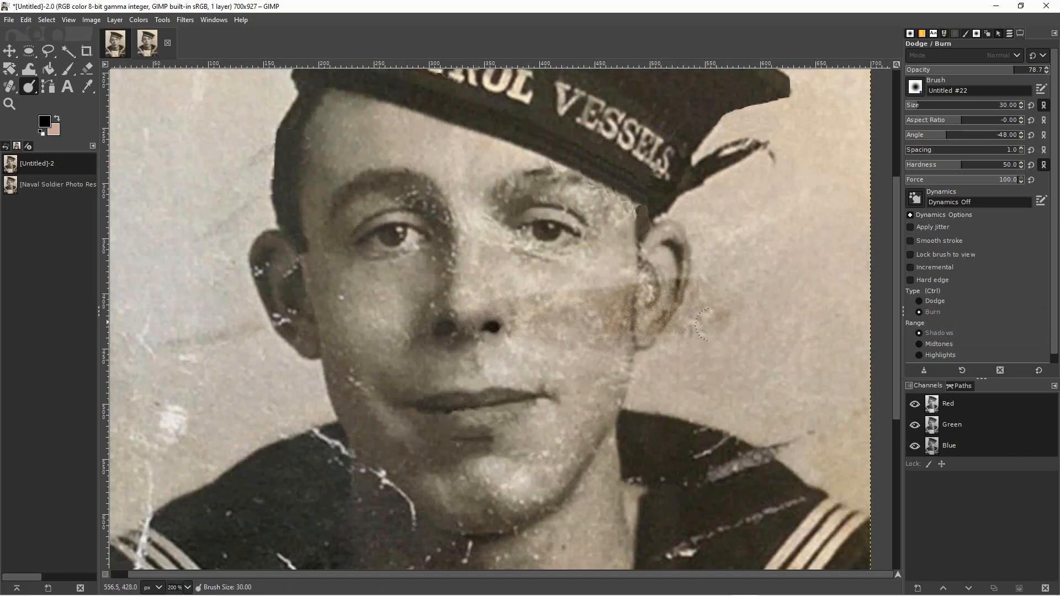
pyautogui.hotkey('ctrl', 'z')
pyautogui.hotkey('ctrl', 'z')
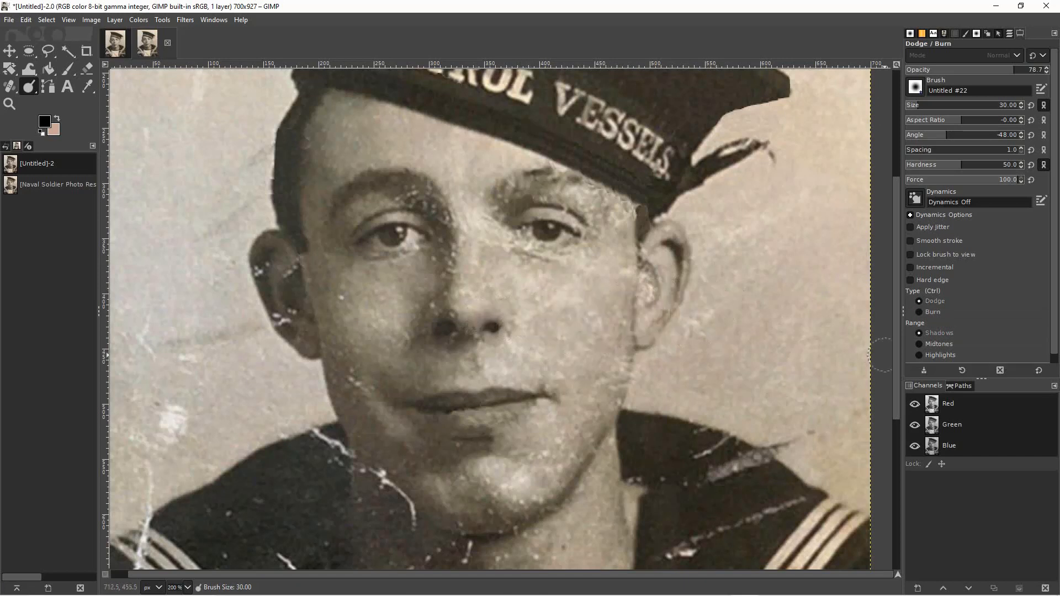
# Try dodging the shadows beneath the lower lip with brush size 30, then undo the stroke.
pyautogui.click(935, 301)
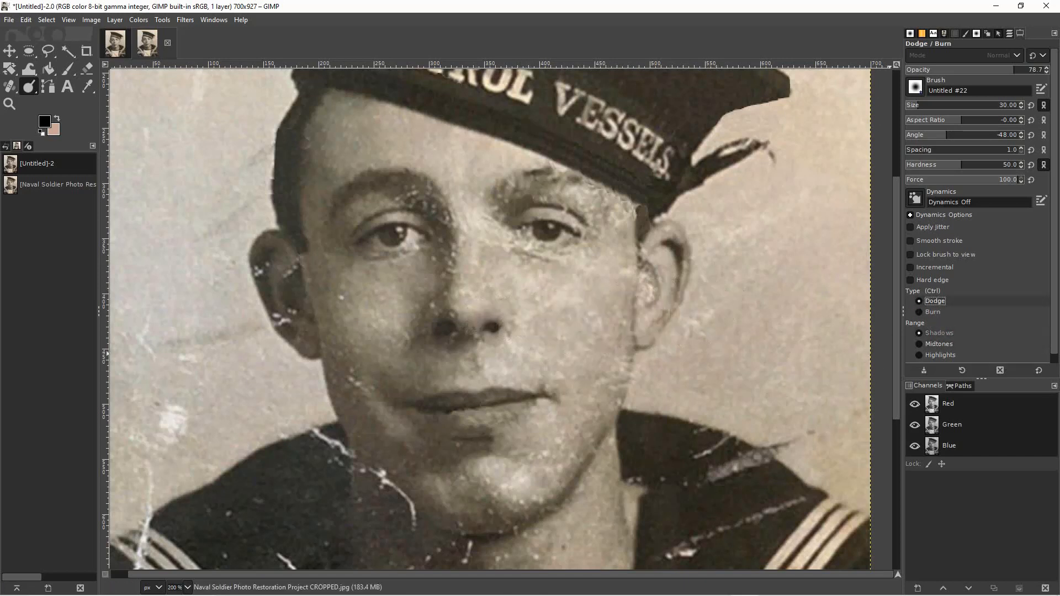
pyautogui.moveTo(441, 422)
pyautogui.mouseDown()
pyautogui.moveTo(356, 423)
pyautogui.moveTo(522, 436)
pyautogui.mouseUp()
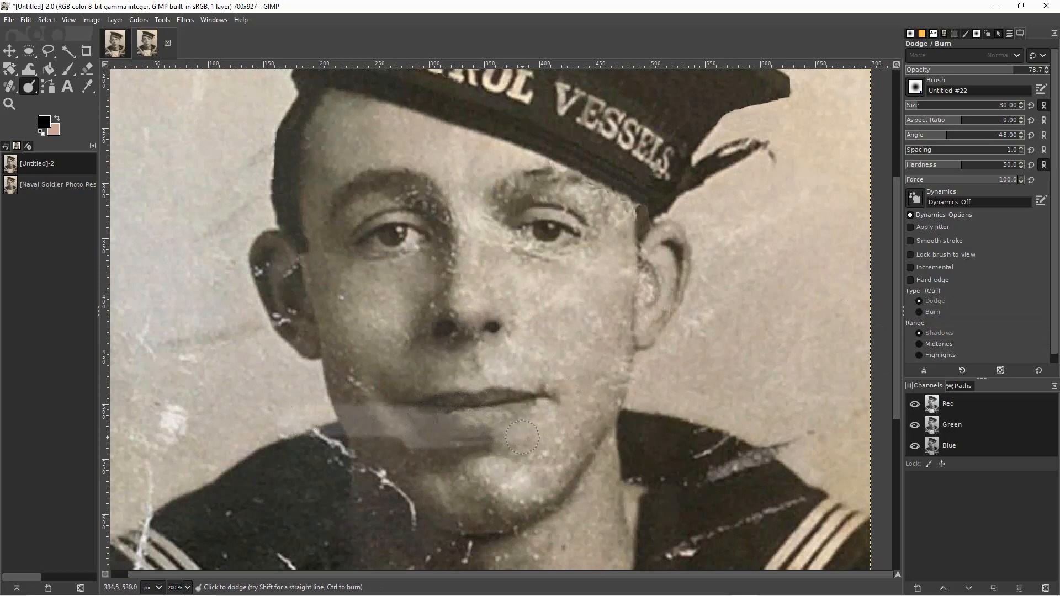
pyautogui.hotkey('ctrl', 'z')
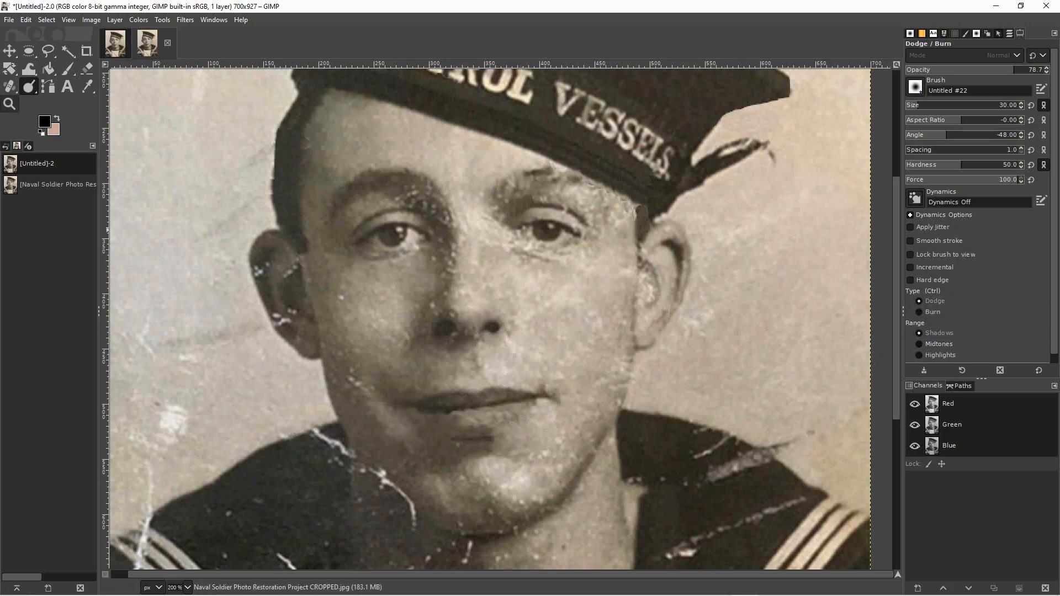
# Examine the whole portrait at 100% zoom, from the cap down to the uniform.
pyautogui.press('z')
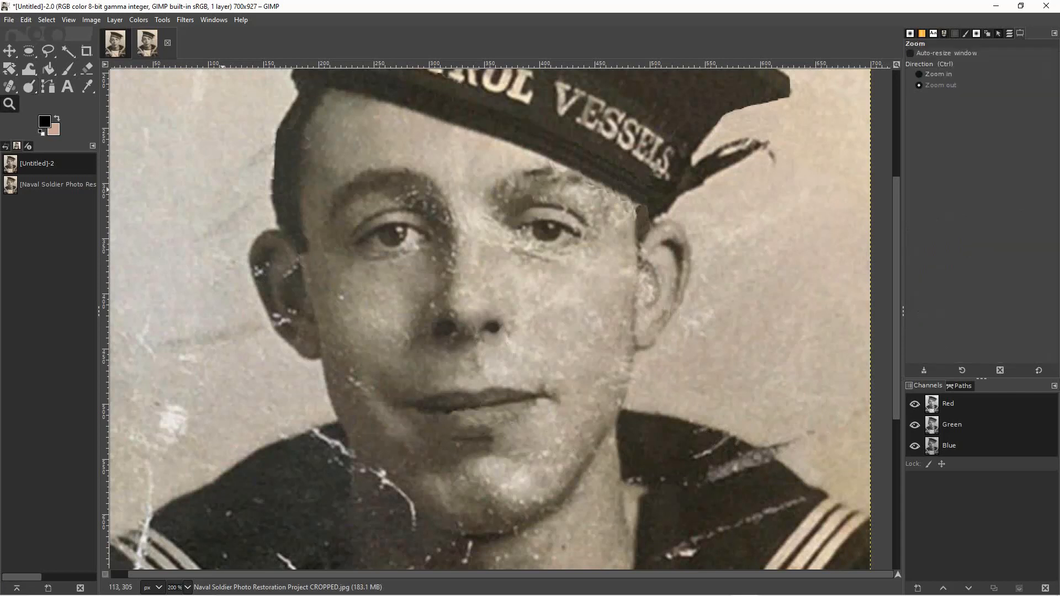
pyautogui.click(226, 288)
pyautogui.click(225, 287)
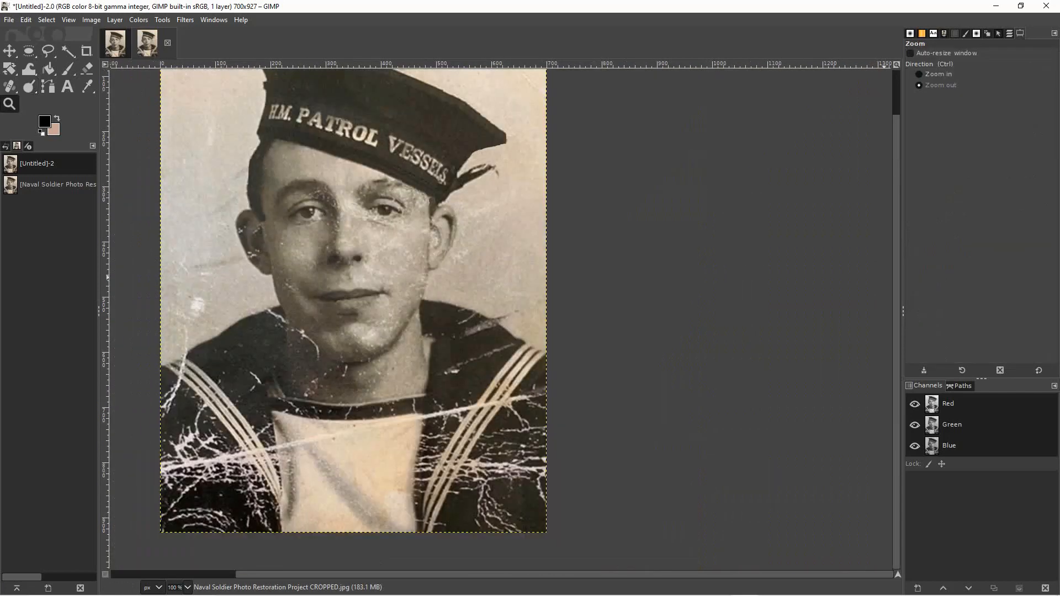
pyautogui.moveTo(897, 278); pyautogui.dragTo(896, 232)
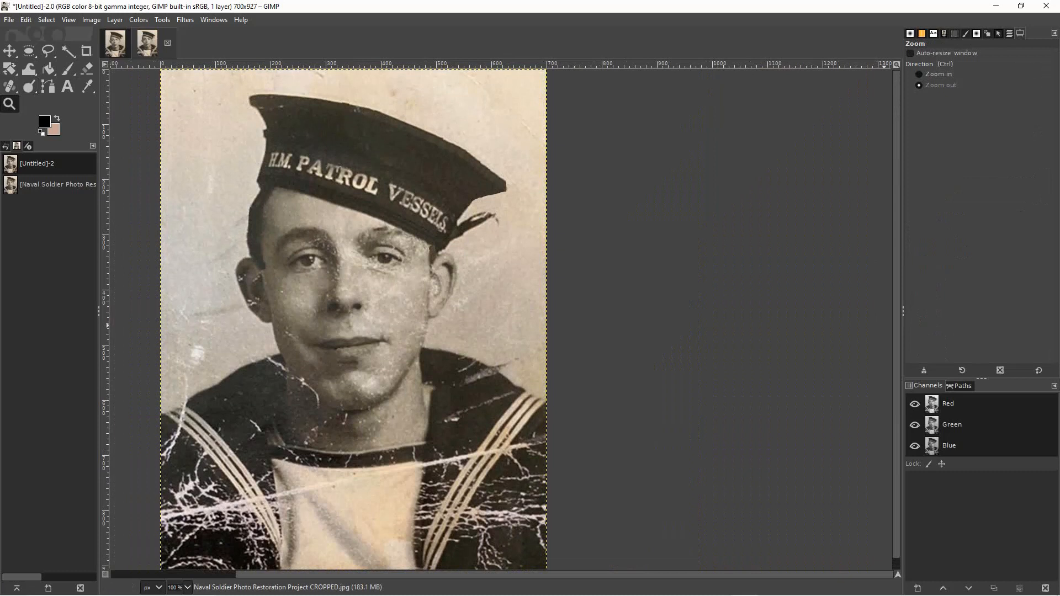